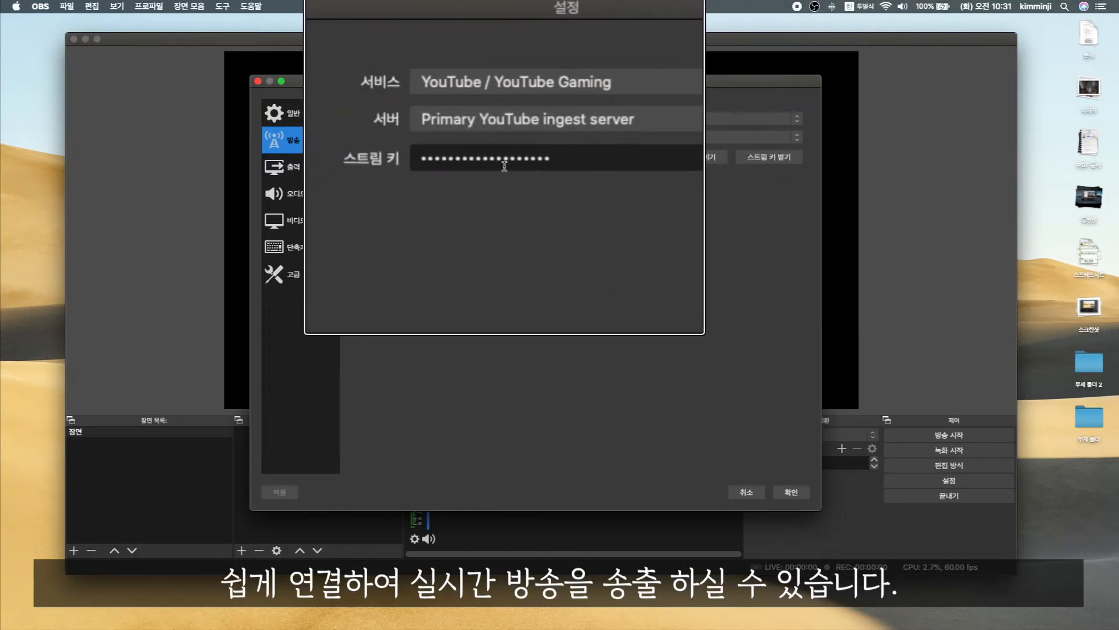
# Step: Open the output settings and choose the advanced (고급) output mode
pyautogui.click(293, 167)
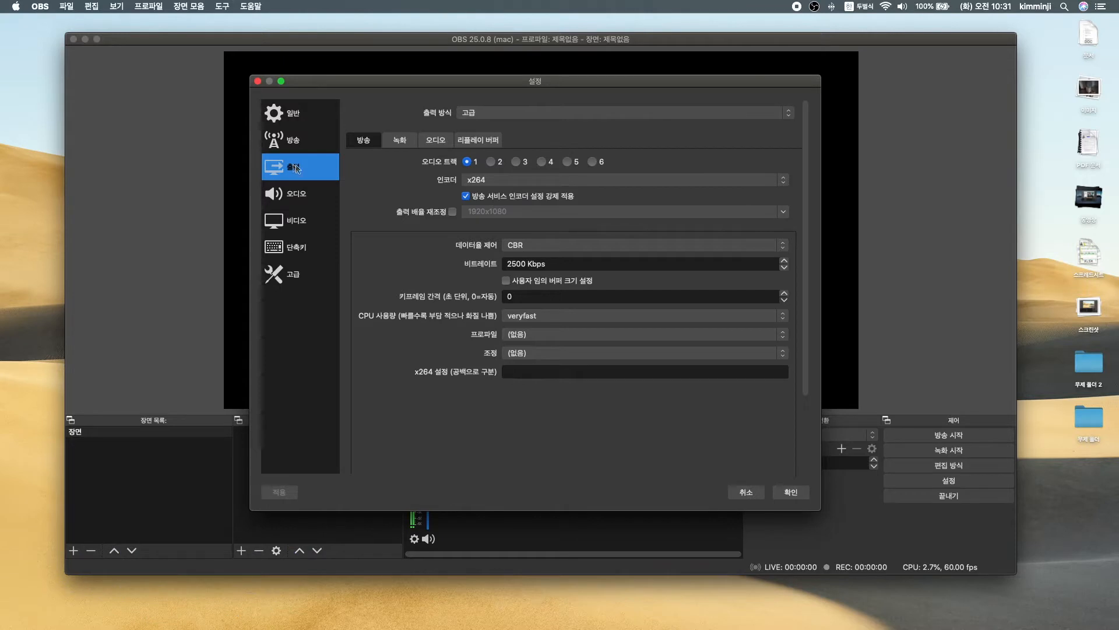
pyautogui.click(624, 113)
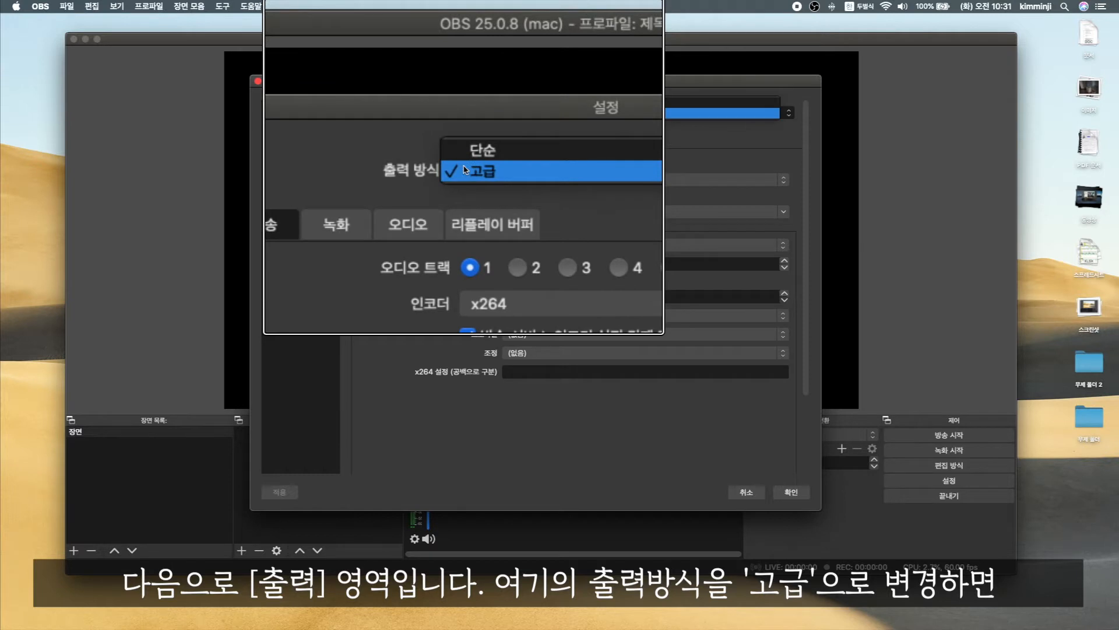
pyautogui.click(467, 114)
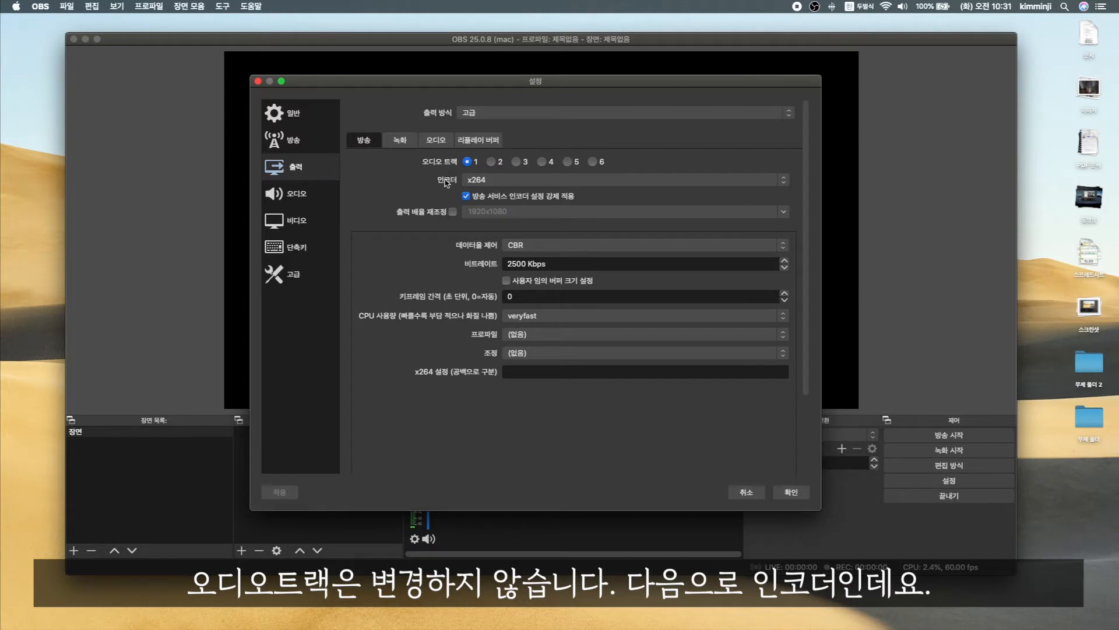
# Step: Choose x264 as the streaming encoder and turn off enforcement of the streaming service's encoder settings
pyautogui.click(785, 185)
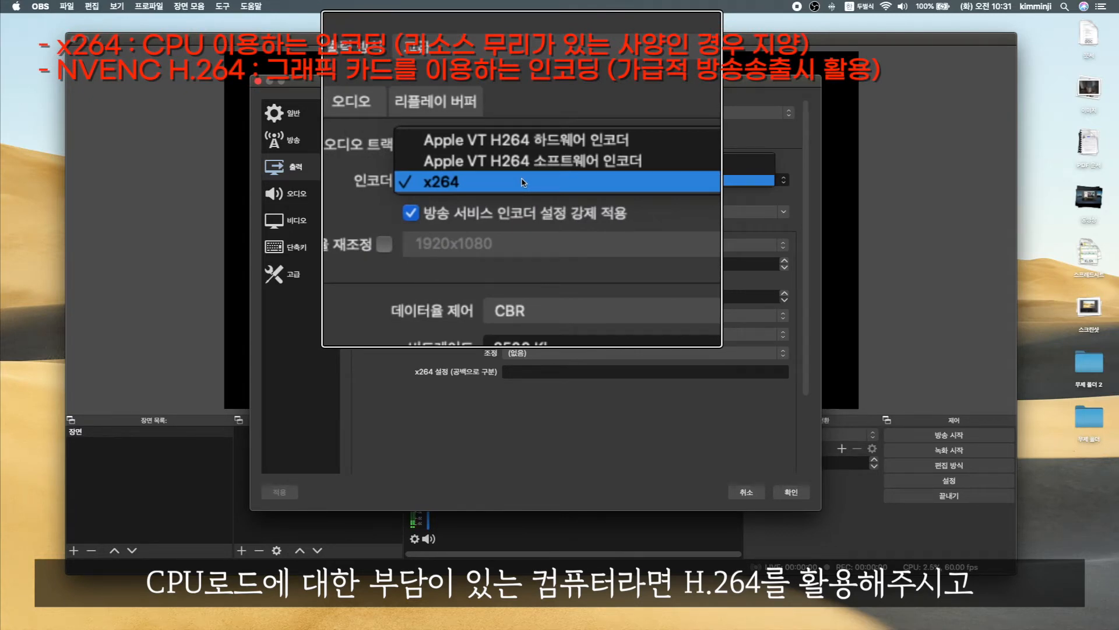
pyautogui.click(522, 181)
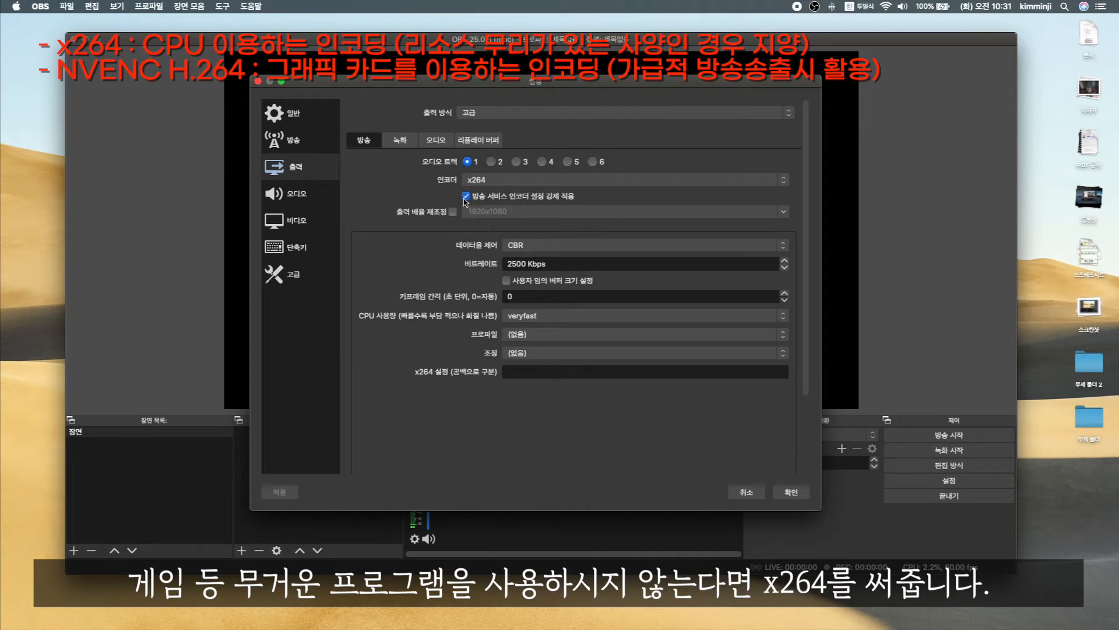
pyautogui.click(465, 198)
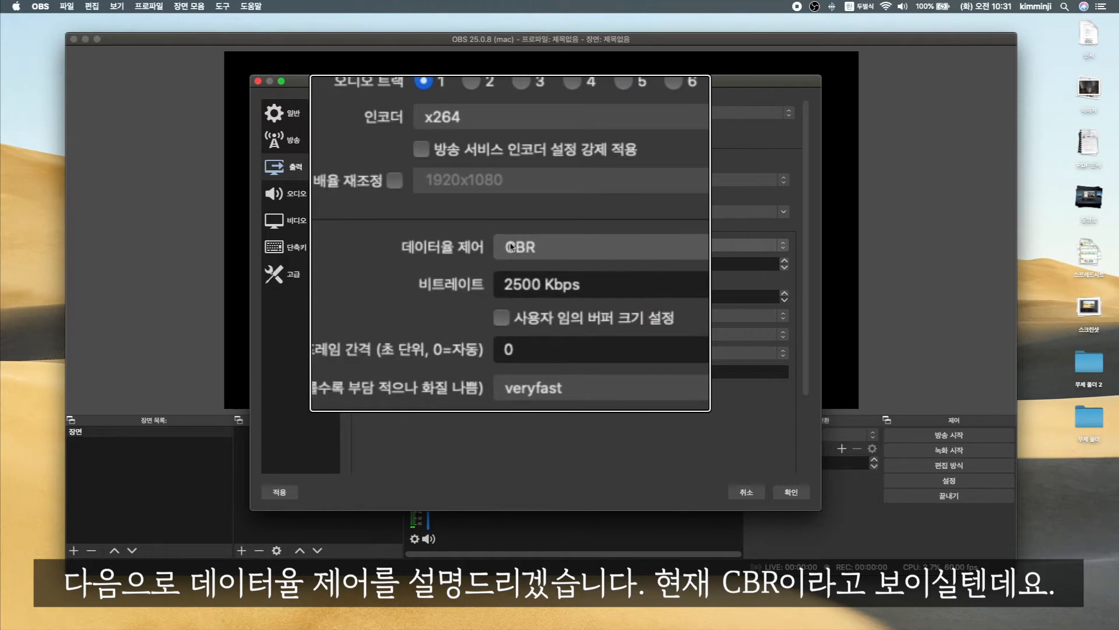
# Step: Set the streaming rate control to CBR and the streaming bitrate to 6000 Kbps
pyautogui.click(510, 245)
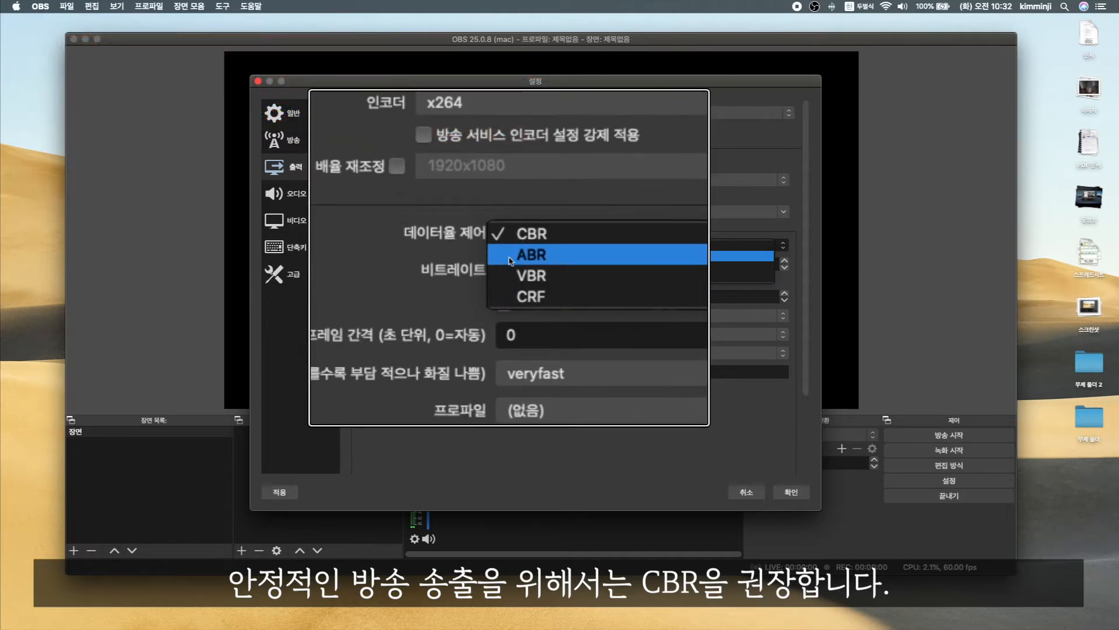
pyautogui.click(507, 247)
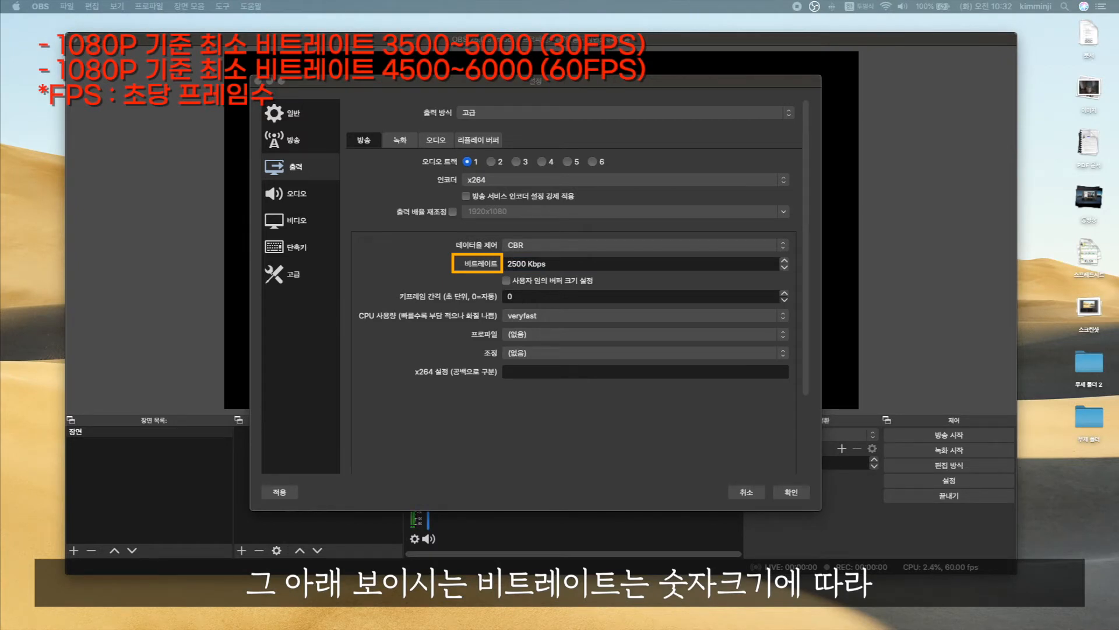
pyautogui.moveTo(527, 264); pyautogui.dragTo(393, 267)
pyautogui.write('6000')
pyautogui.press('super+a')
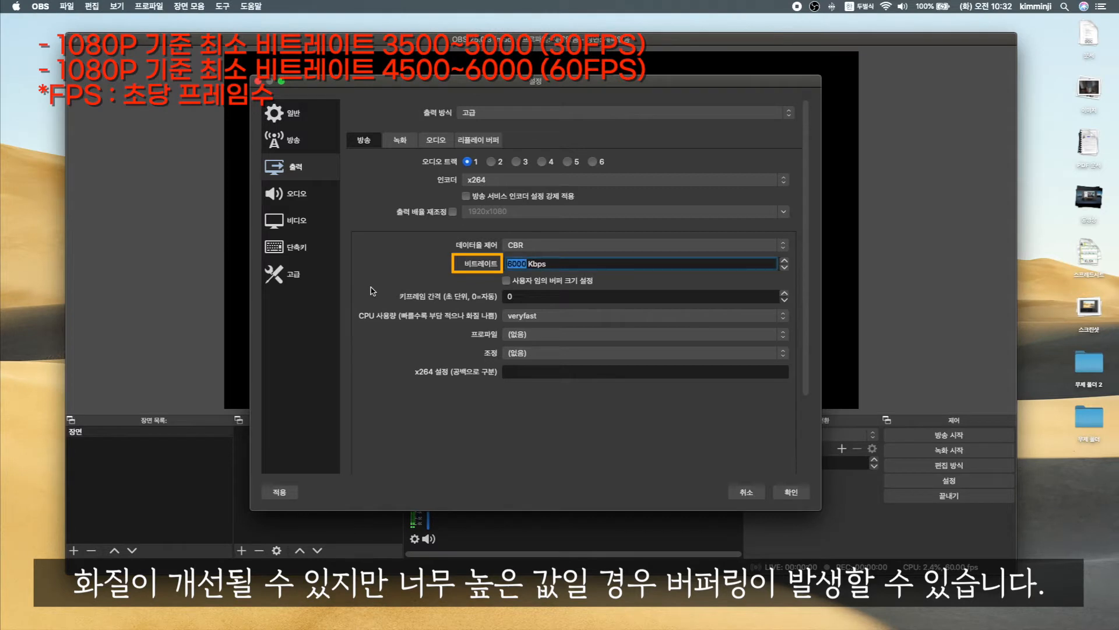
pyautogui.click(389, 282)
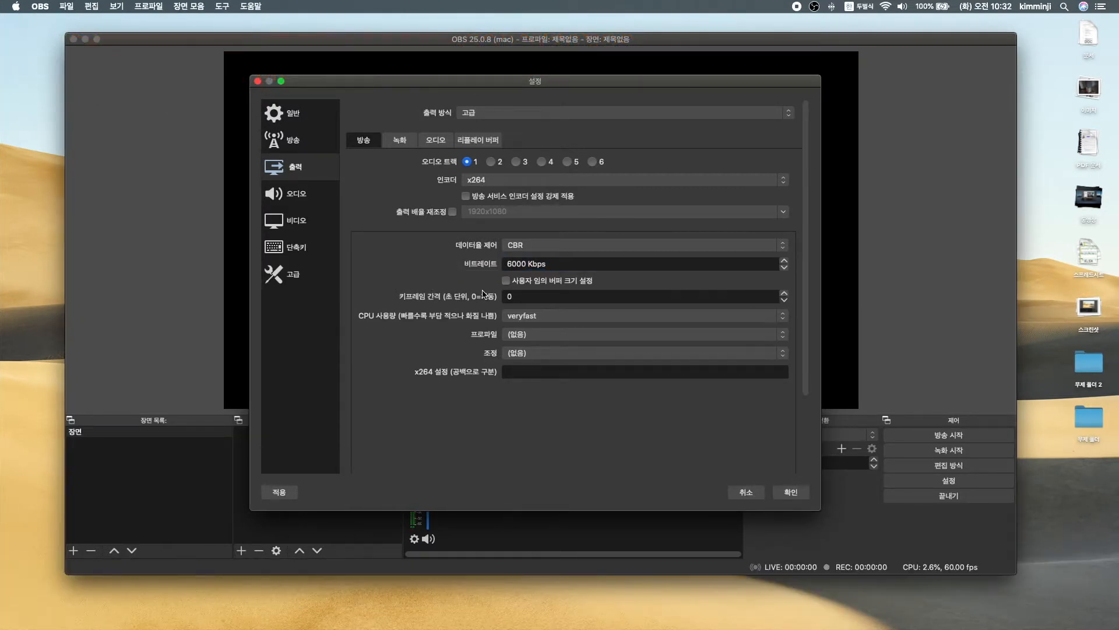
# Step: Set the streaming keyframe interval to 2 seconds
pyautogui.click(502, 297)
pyautogui.press('BackSpace')
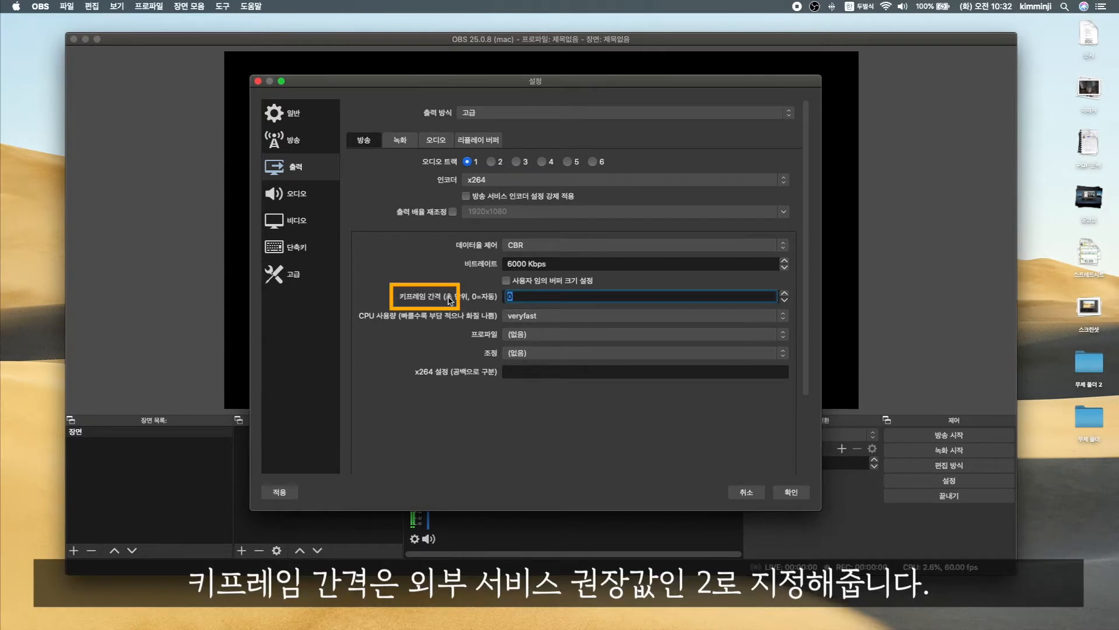
pyautogui.write('2')
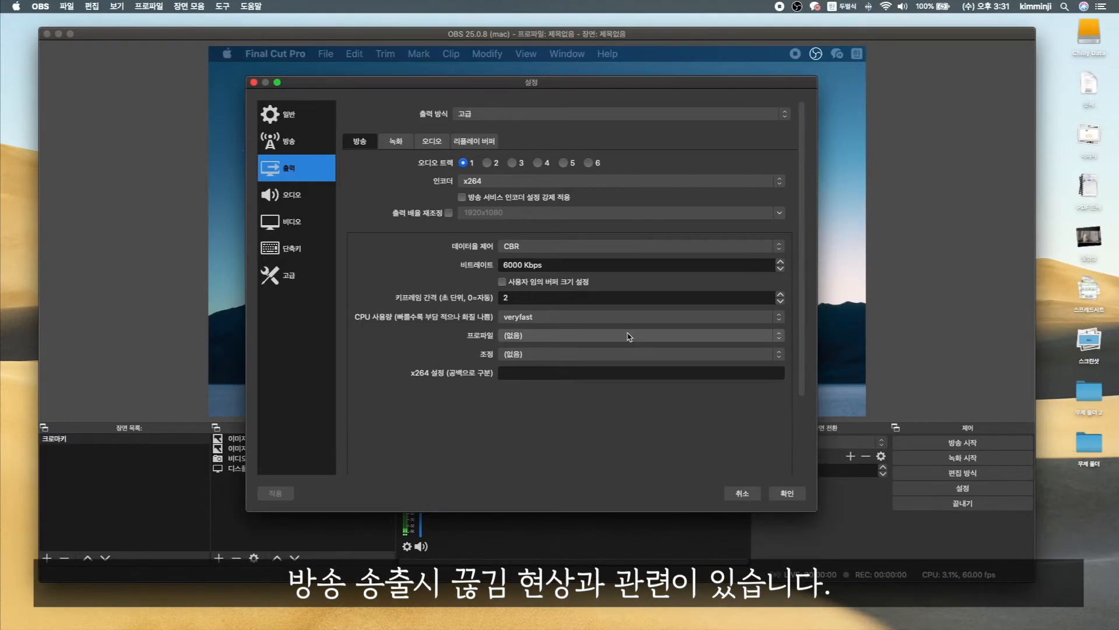
# Step: Look through the CPU usage presets and the profile options of the streaming encoder
pyautogui.click(629, 322)
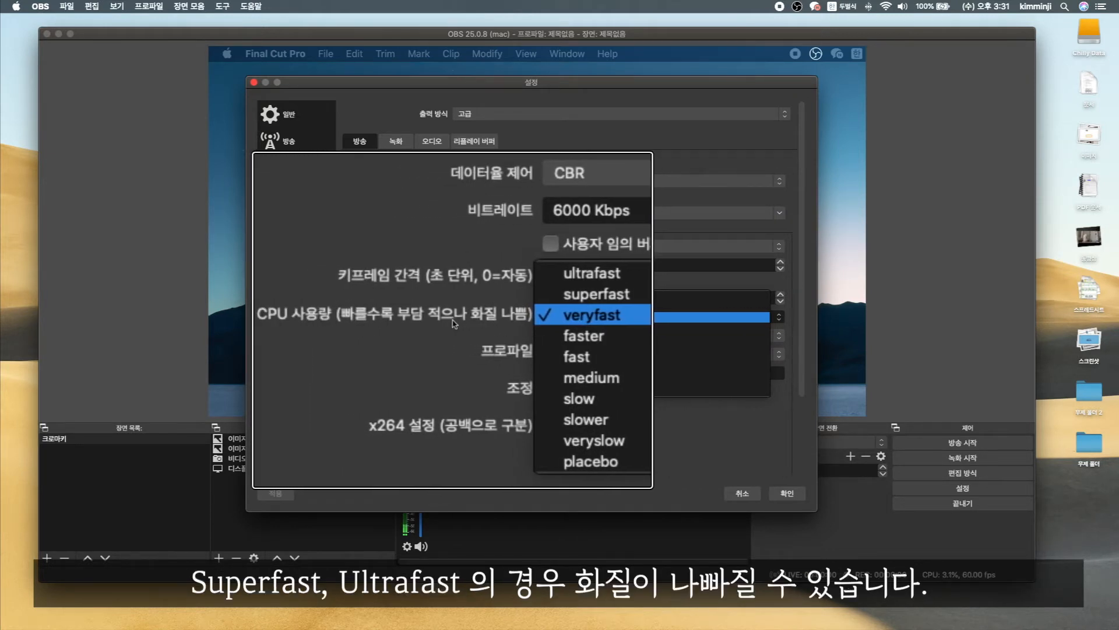
pyautogui.click(452, 338)
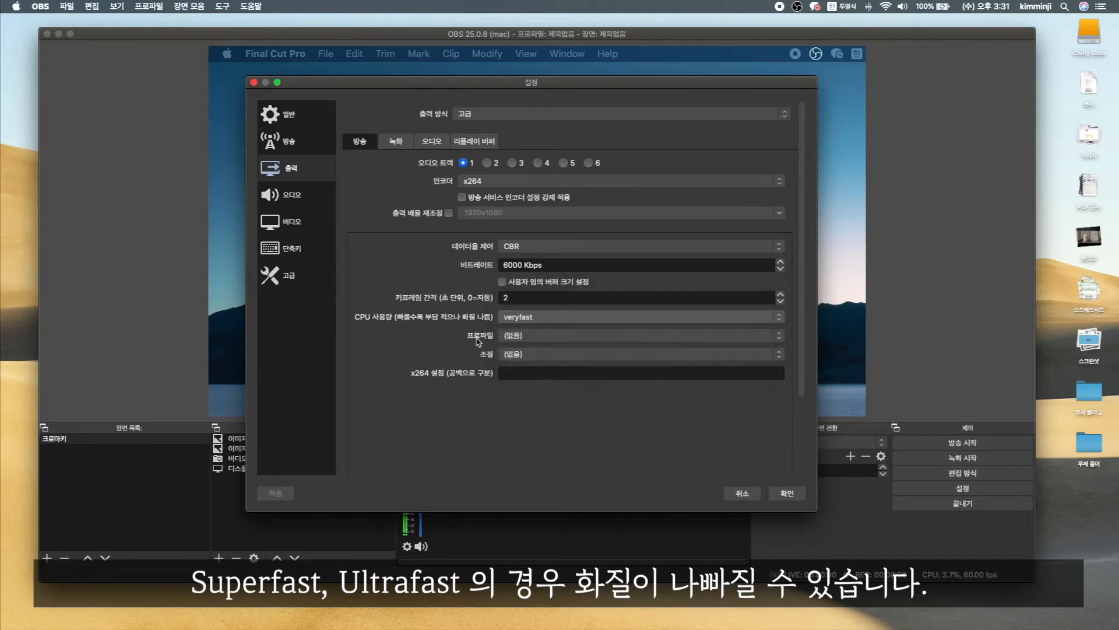
pyautogui.click(539, 337)
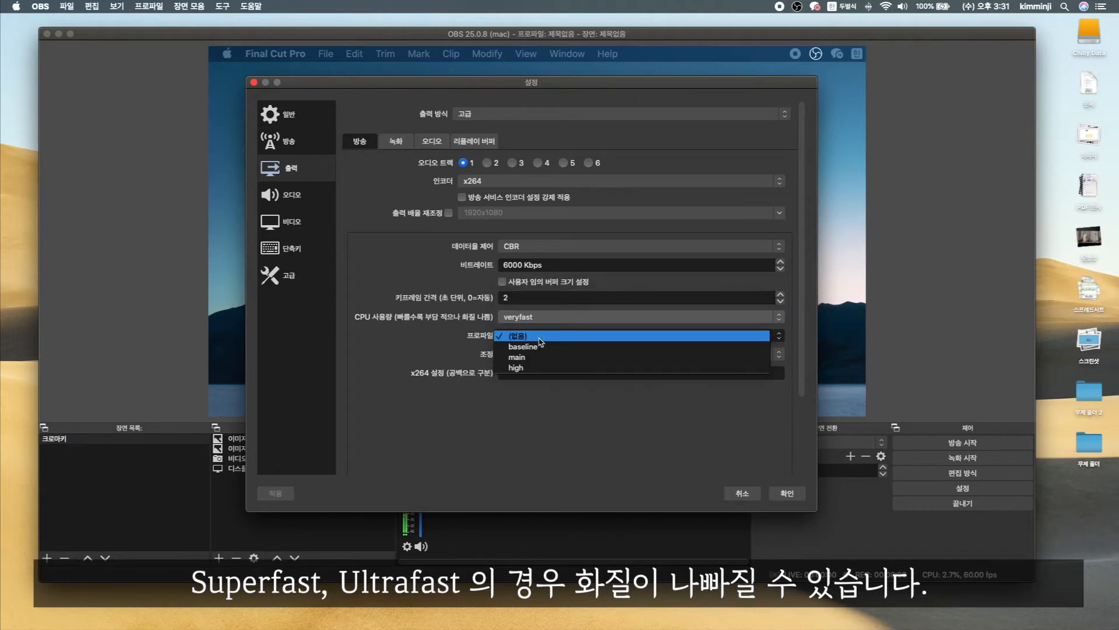
pyautogui.click(522, 357)
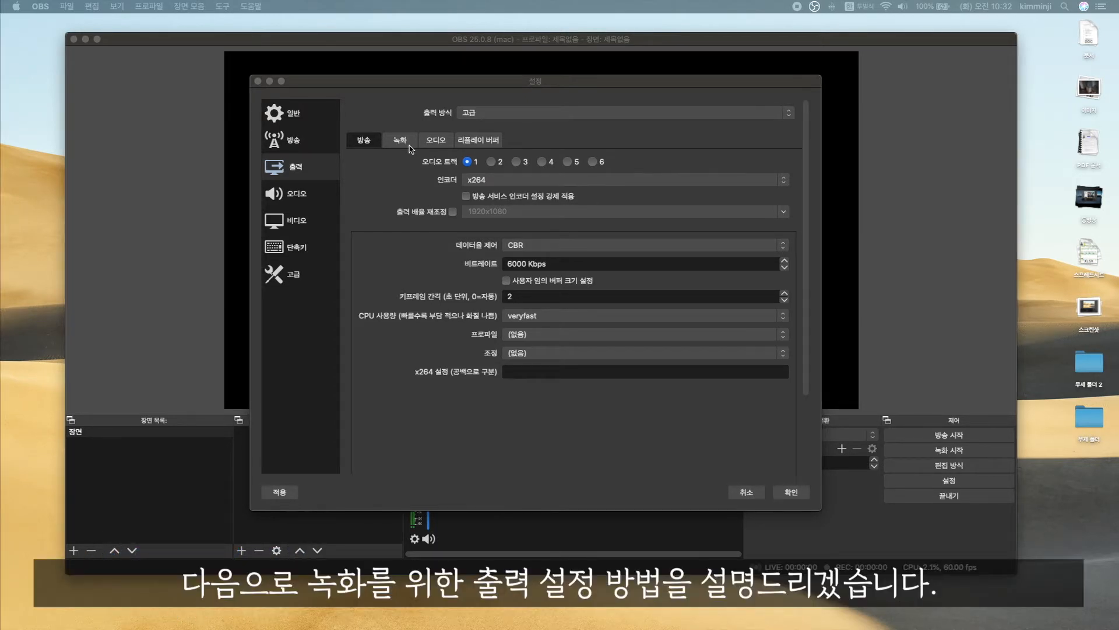
# Step: Open the recording output settings and view the folder selection for the recording path without changing it
pyautogui.click(402, 140)
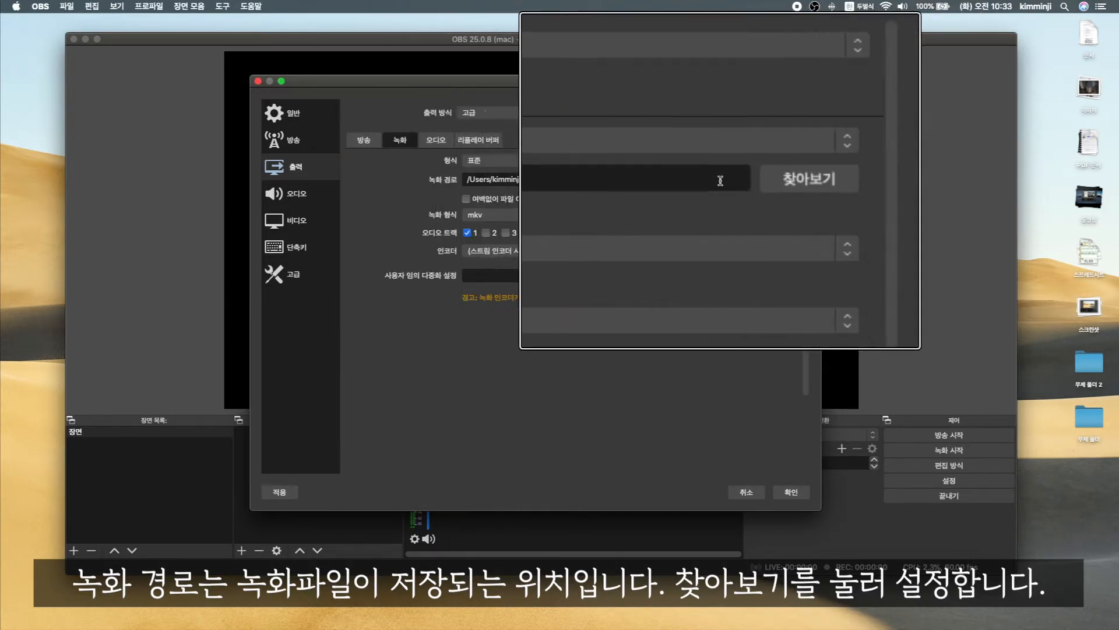
pyautogui.click(756, 182)
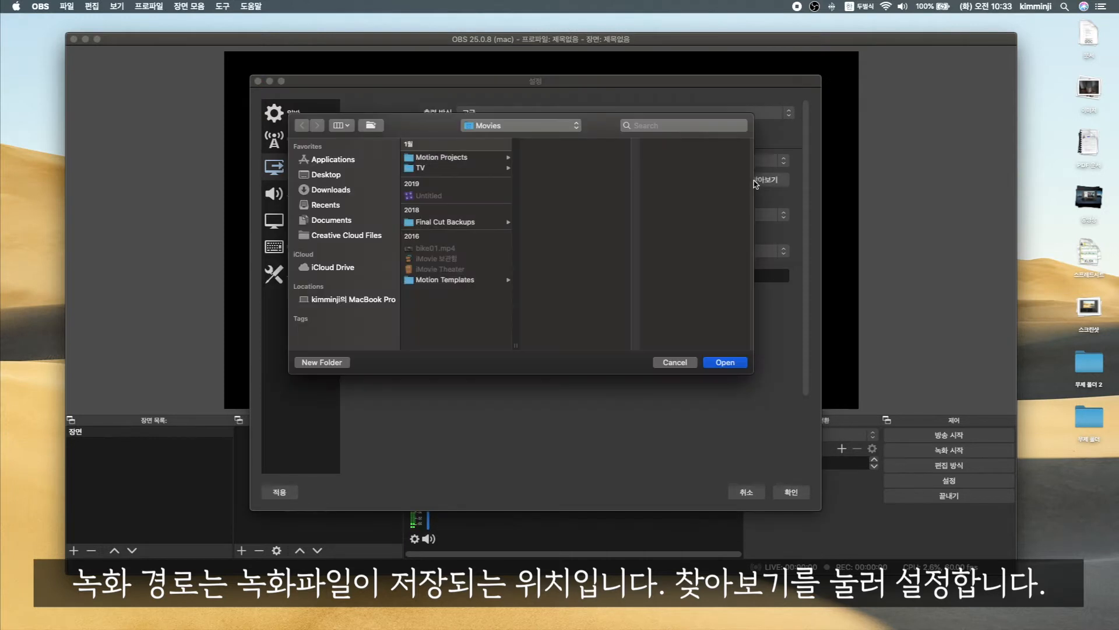
pyautogui.click(679, 364)
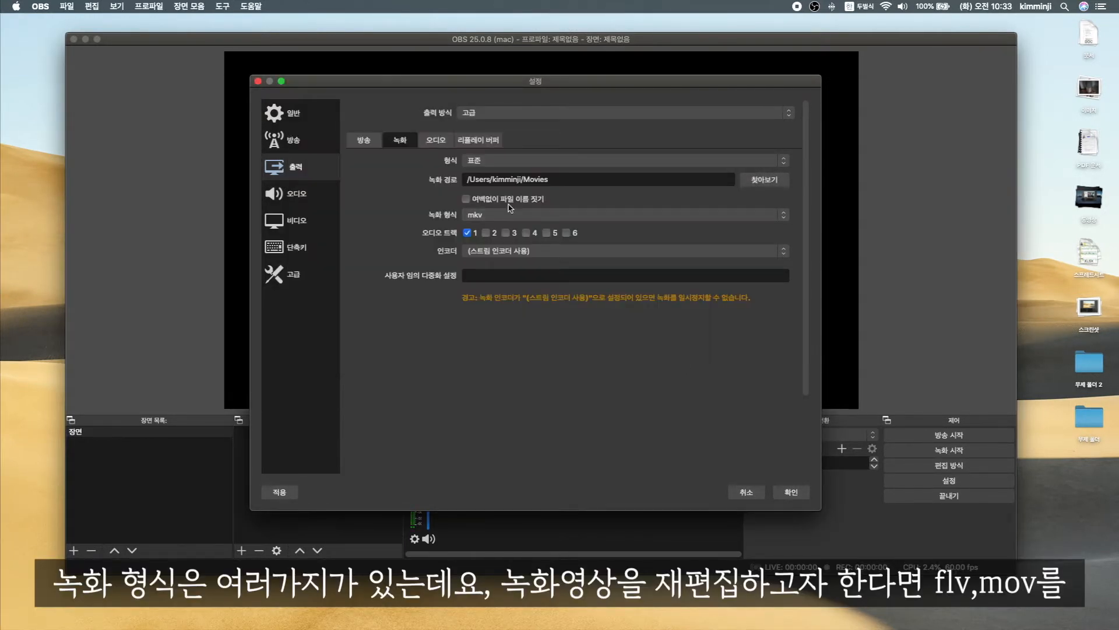
# Step: Set the recording format to mp4 and enable audio track 2 in addition to track 1
pyautogui.click(523, 216)
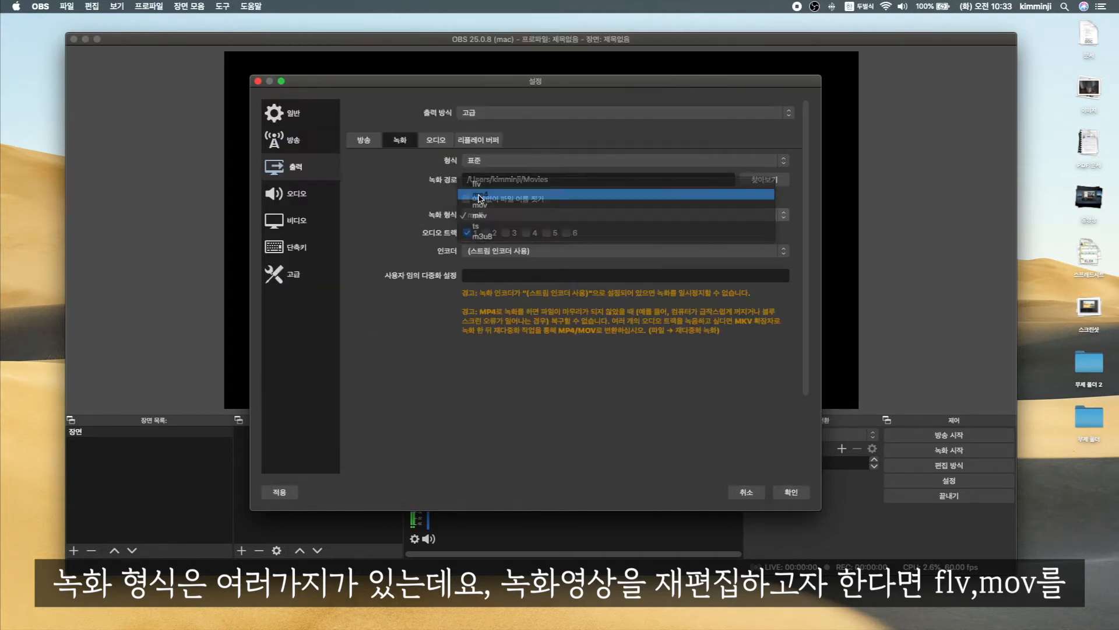
pyautogui.click(479, 199)
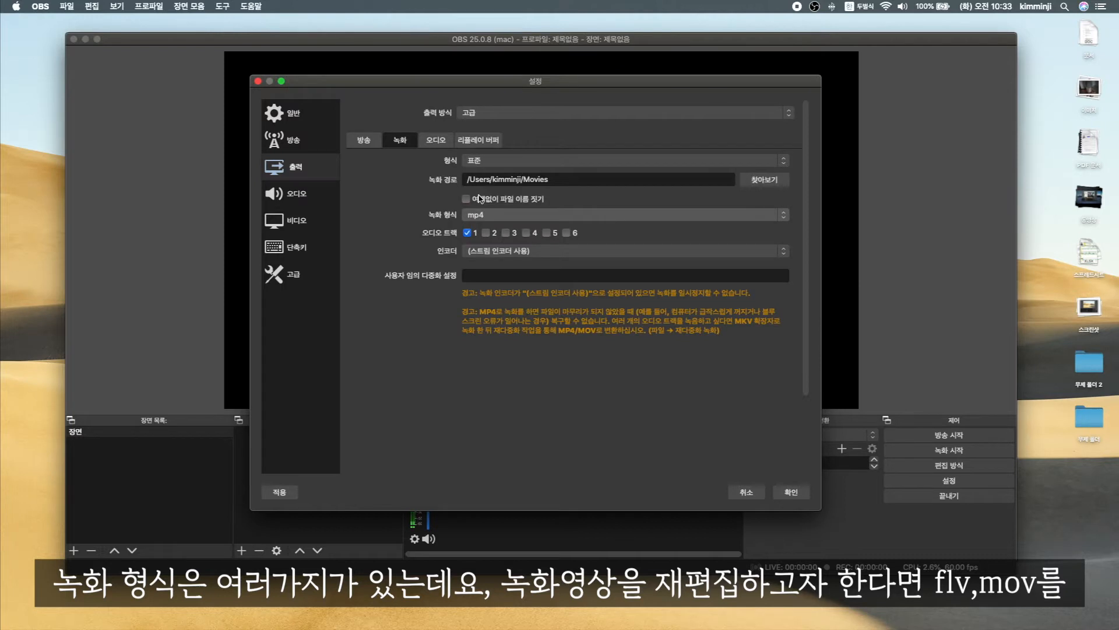
pyautogui.click(485, 233)
pyautogui.click(527, 232)
pyautogui.click(506, 233)
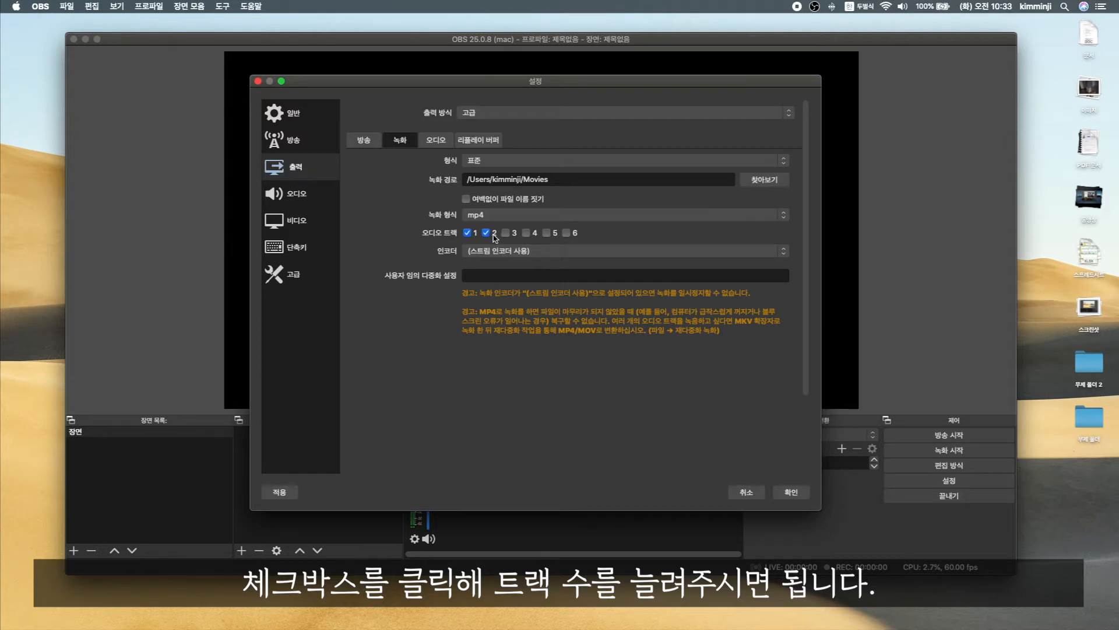
# Step: Set the recording encoder to x264 instead of using the stream encoder
pyautogui.click(531, 252)
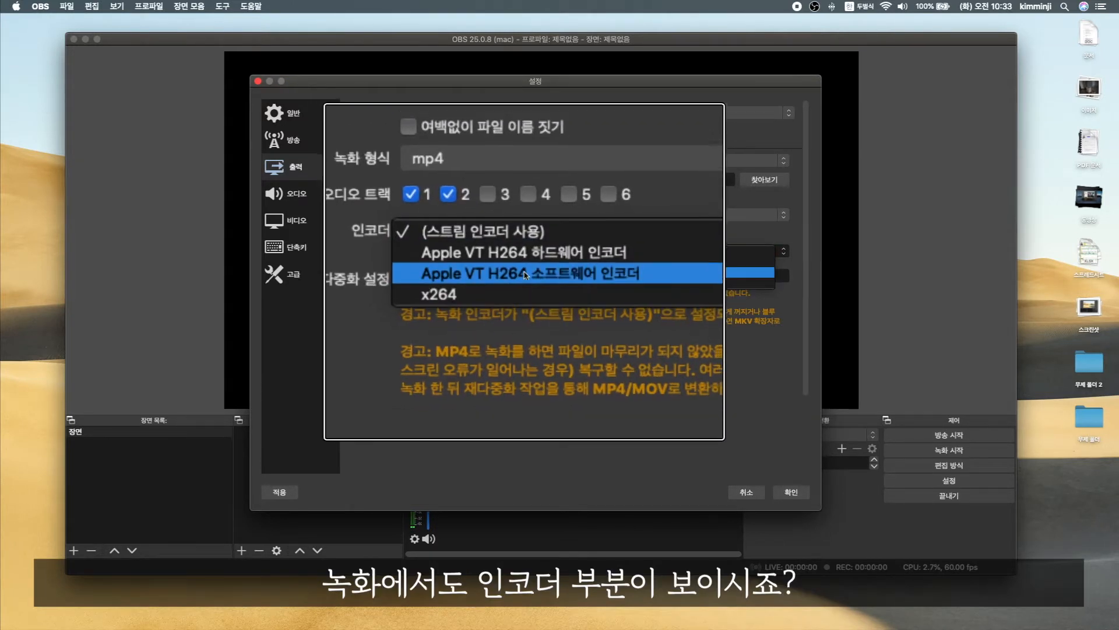
pyautogui.click(525, 252)
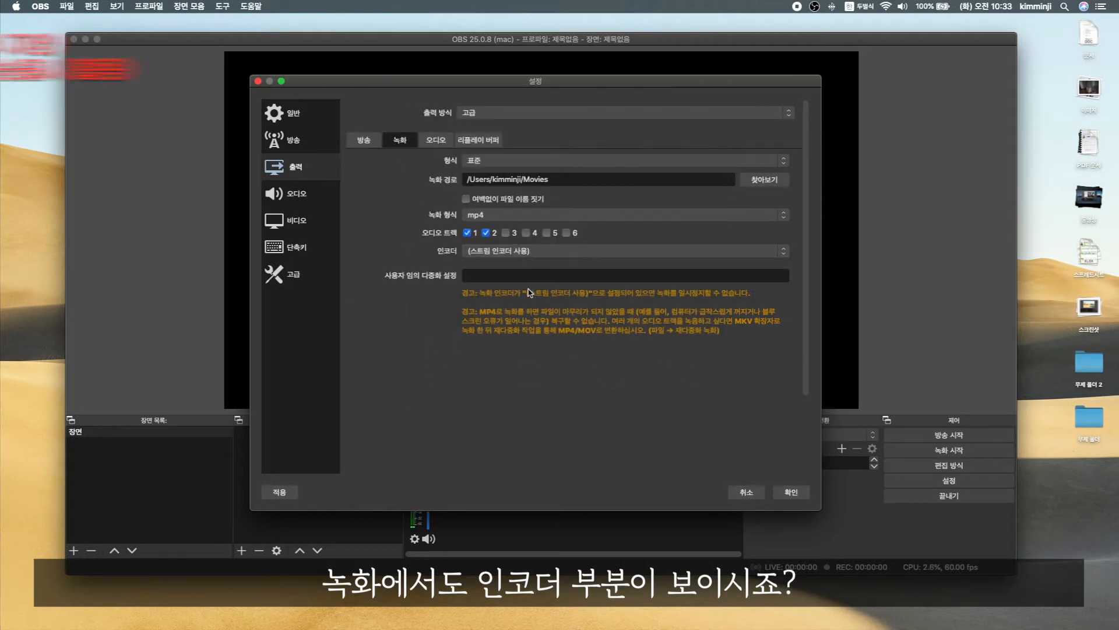
pyautogui.click(490, 250)
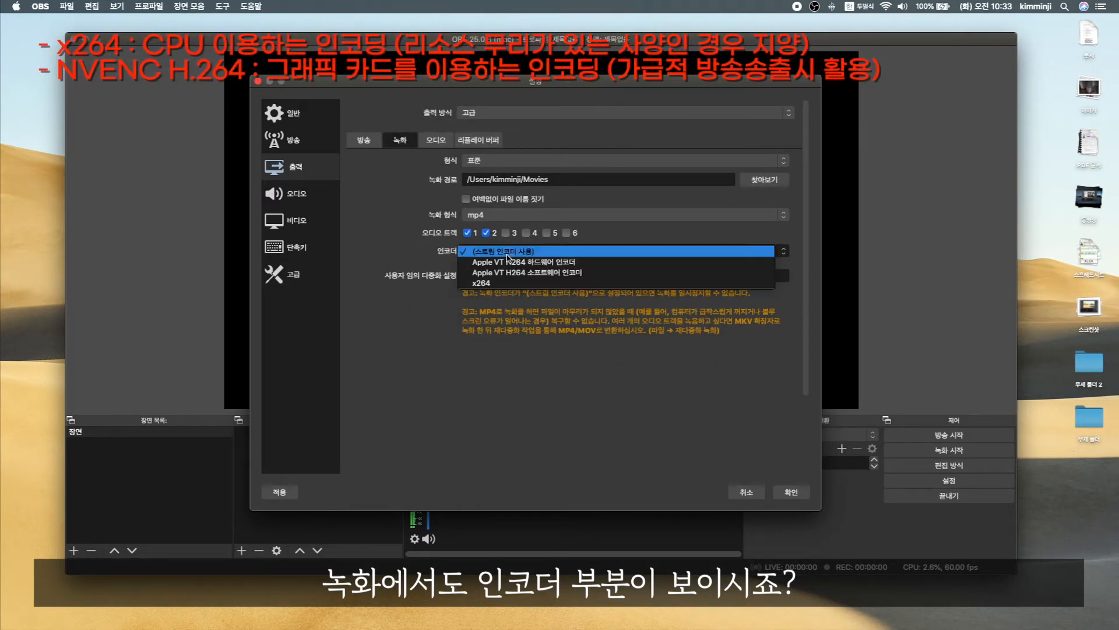
pyautogui.click(489, 282)
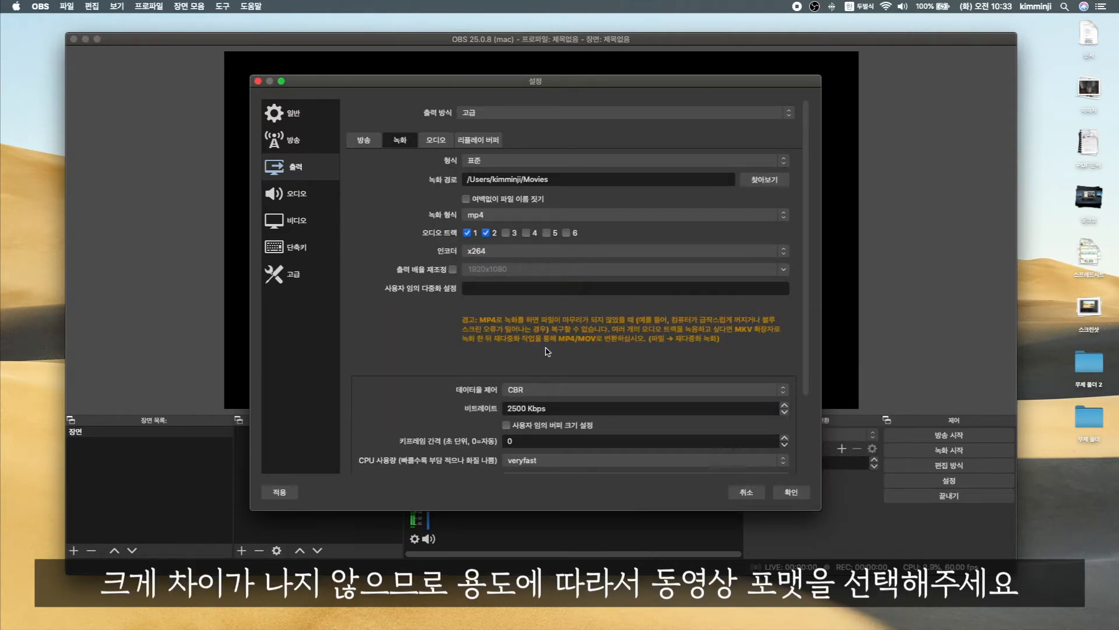
# Step: Set the recording rate control to CBR and the recording bitrate to 6000 Kbps
pyautogui.scroll(-1, 584, 344)
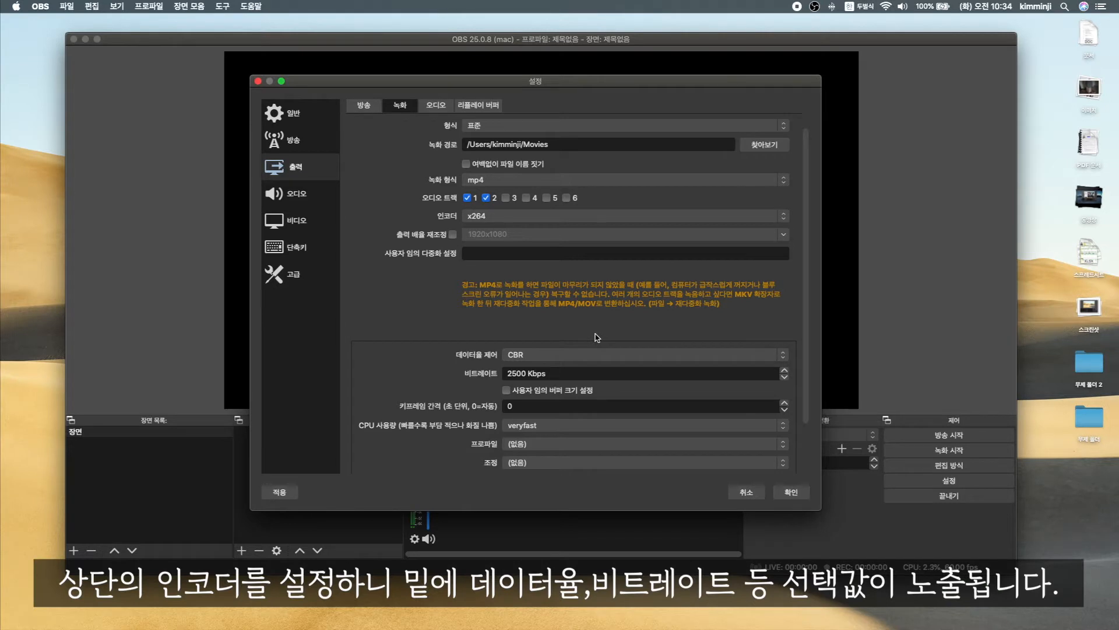
pyautogui.scroll(-3, 598, 337)
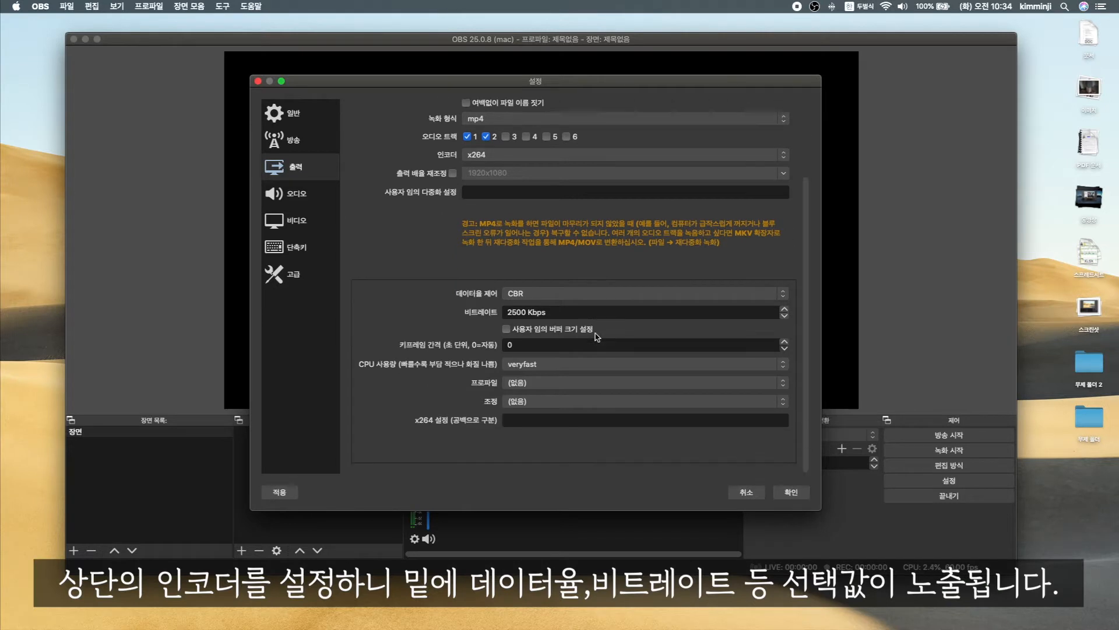
pyautogui.click(586, 293)
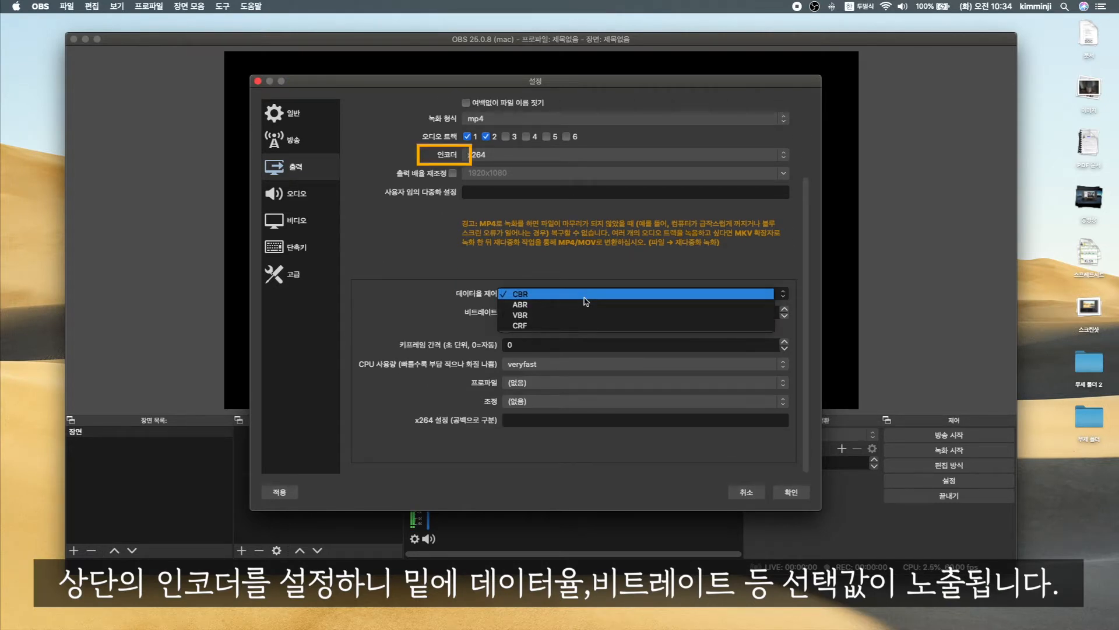
pyautogui.click(586, 300)
pyautogui.doubleClick(530, 313)
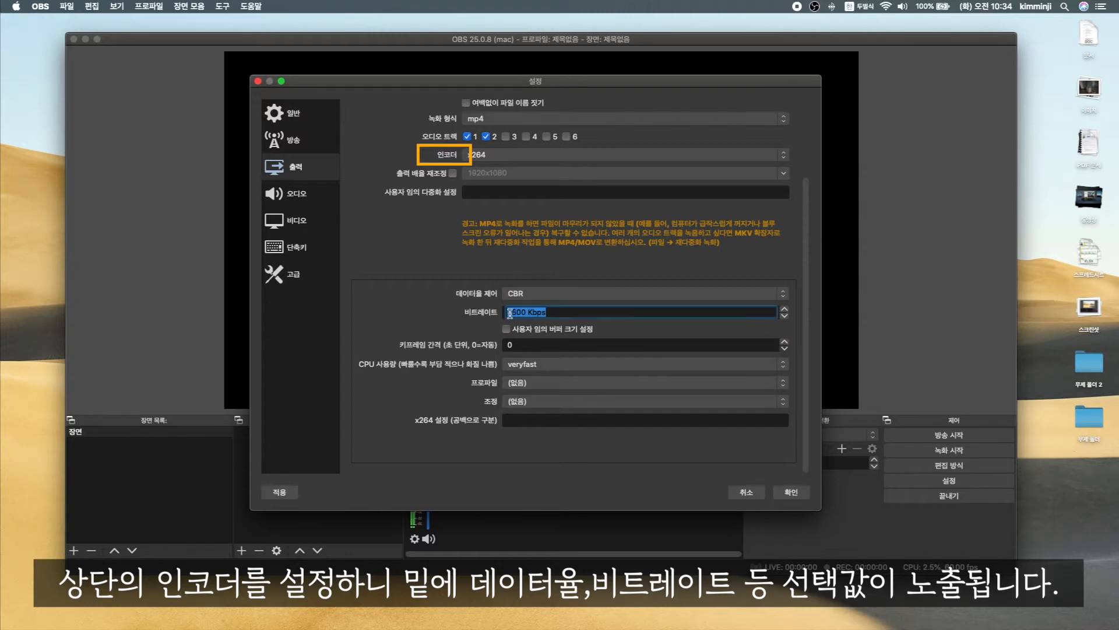
pyautogui.write('6000')
pyautogui.press('Return')
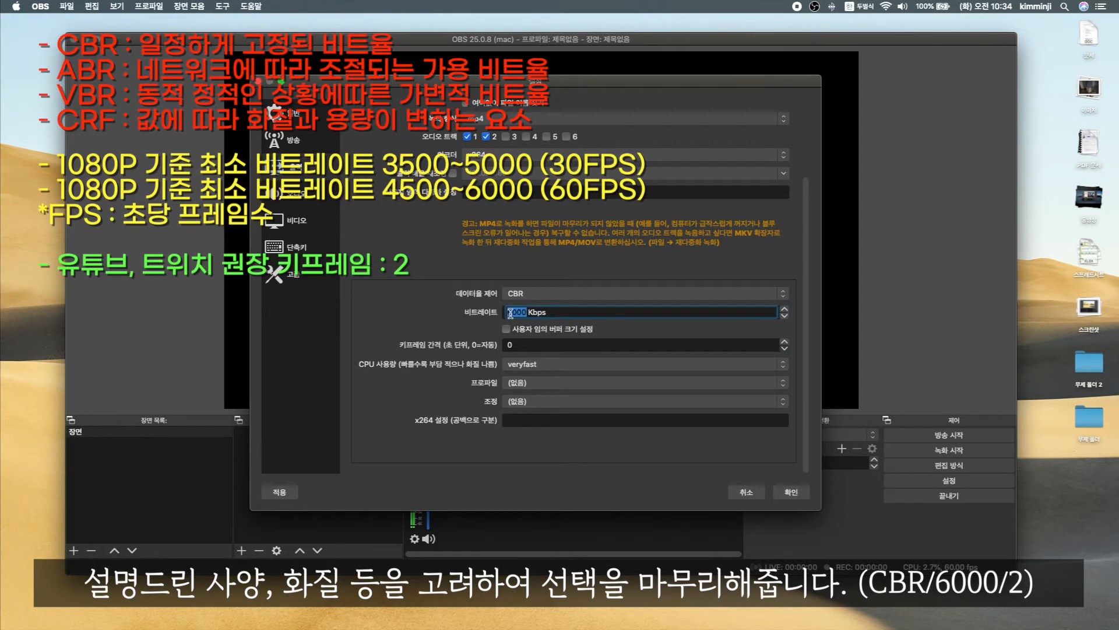
pyautogui.click(412, 321)
# Step: Set the recording keyframe interval to 2 seconds
pyautogui.doubleClick(520, 347)
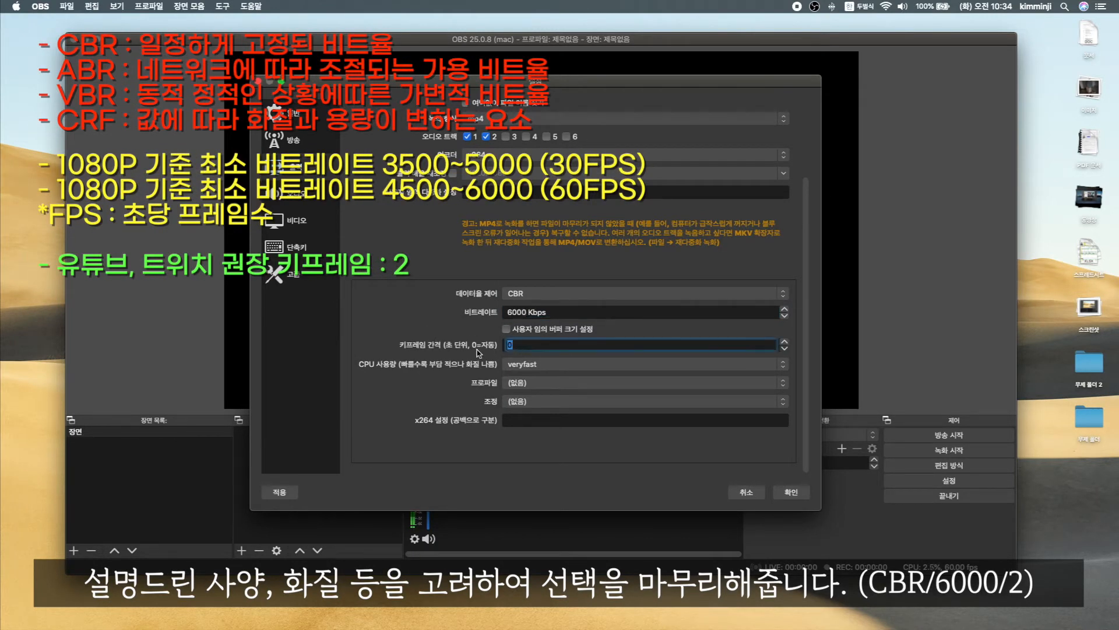
pyautogui.write('2')
pyautogui.click(390, 354)
# Step: Set the output audio bitrate of track 1 to 160, then check the replay buffer and streaming output settings
pyautogui.scroll(3, 391, 353)
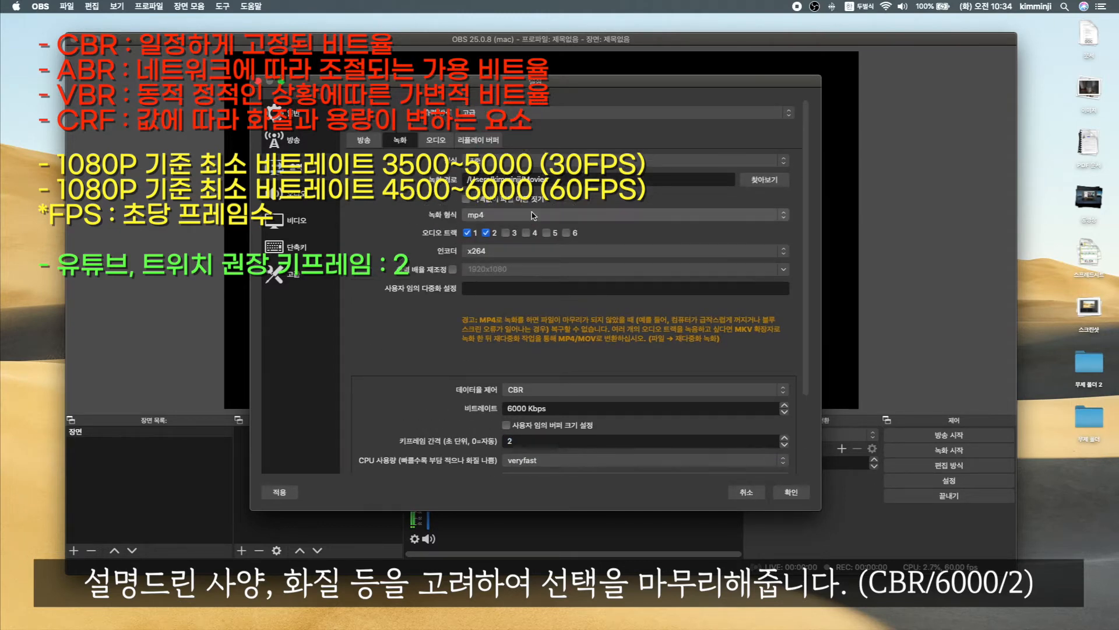
pyautogui.click(438, 141)
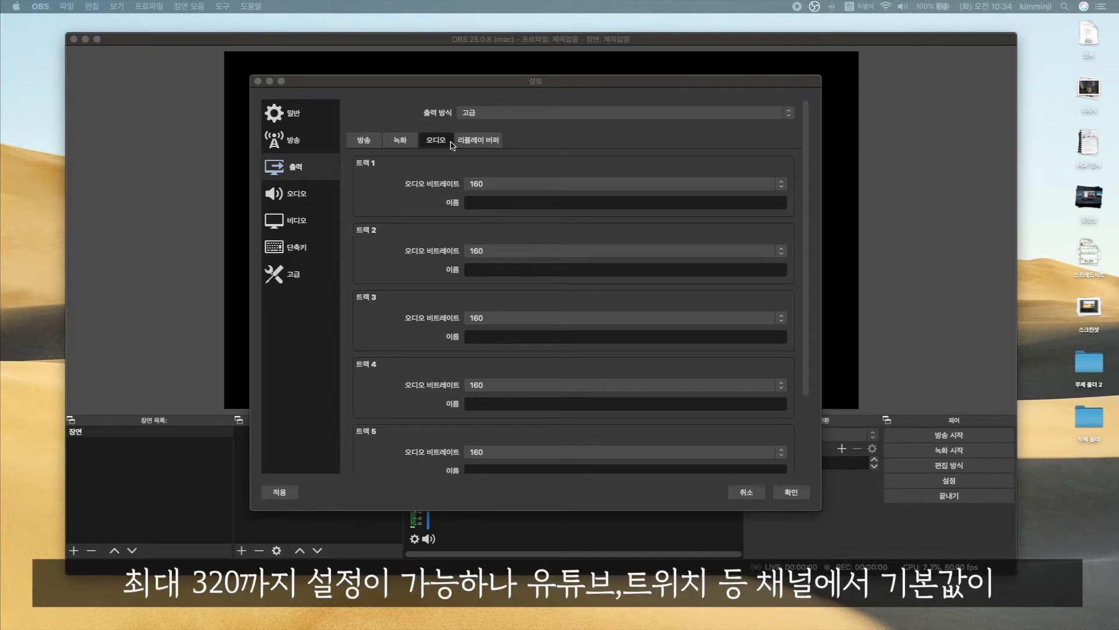
pyautogui.click(476, 185)
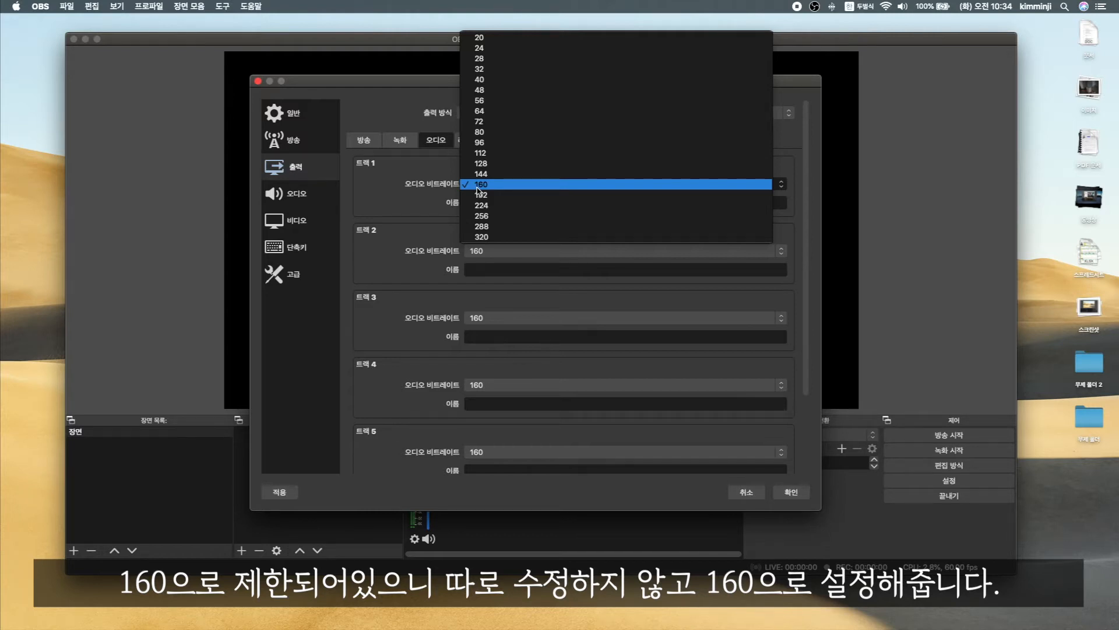
pyautogui.click(479, 187)
pyautogui.click(469, 141)
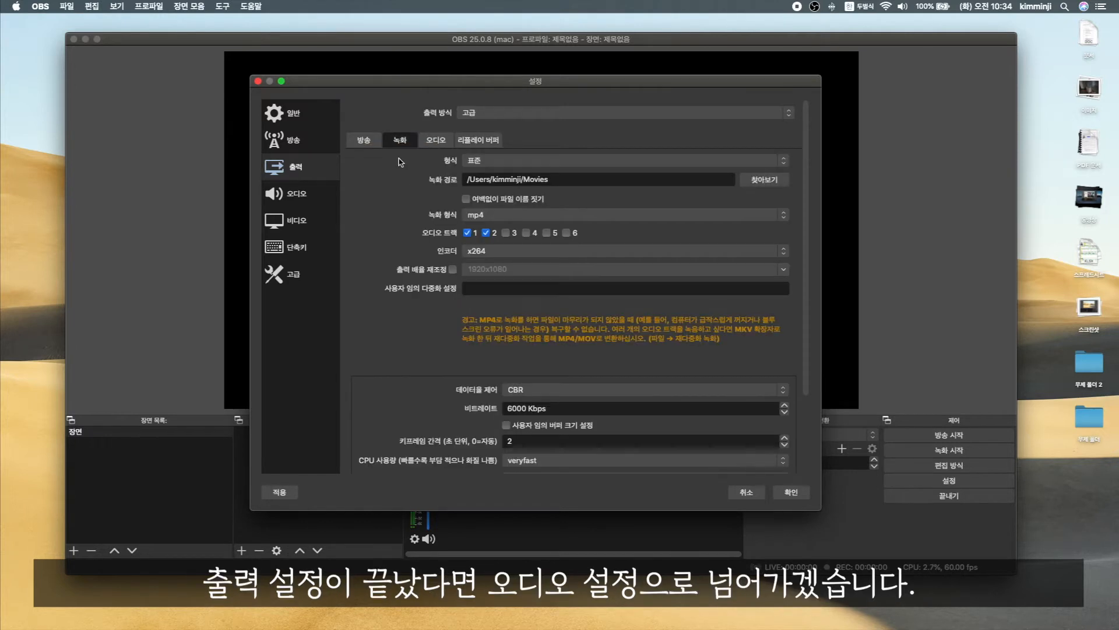
pyautogui.click(364, 140)
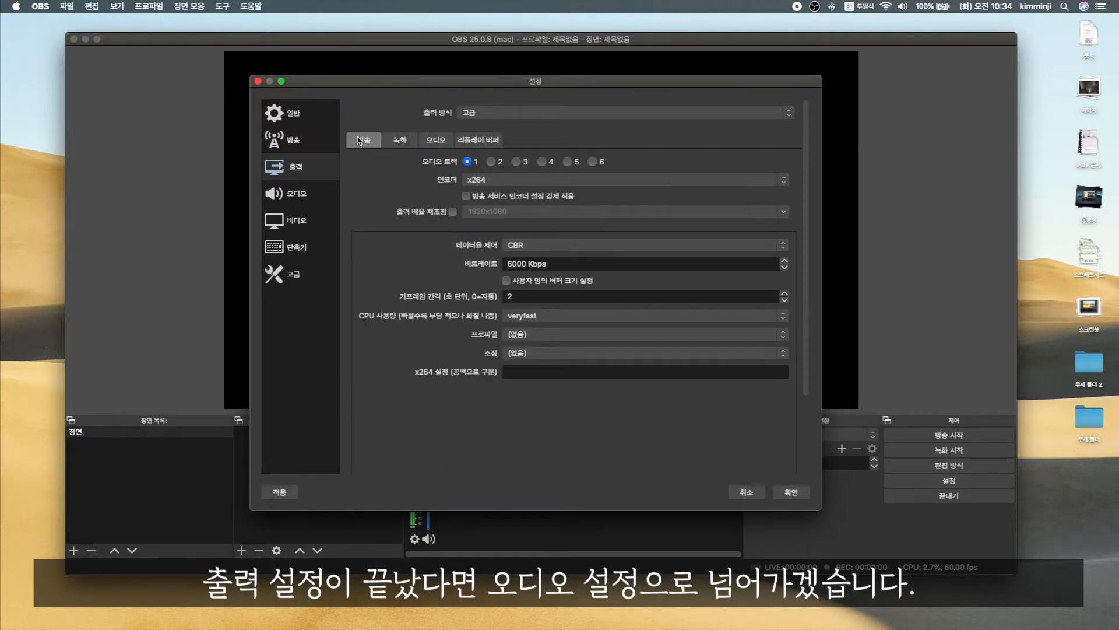
# Step: Keep the audio sample rate at 44.1 kHz in the general audio settings
pyautogui.click(298, 194)
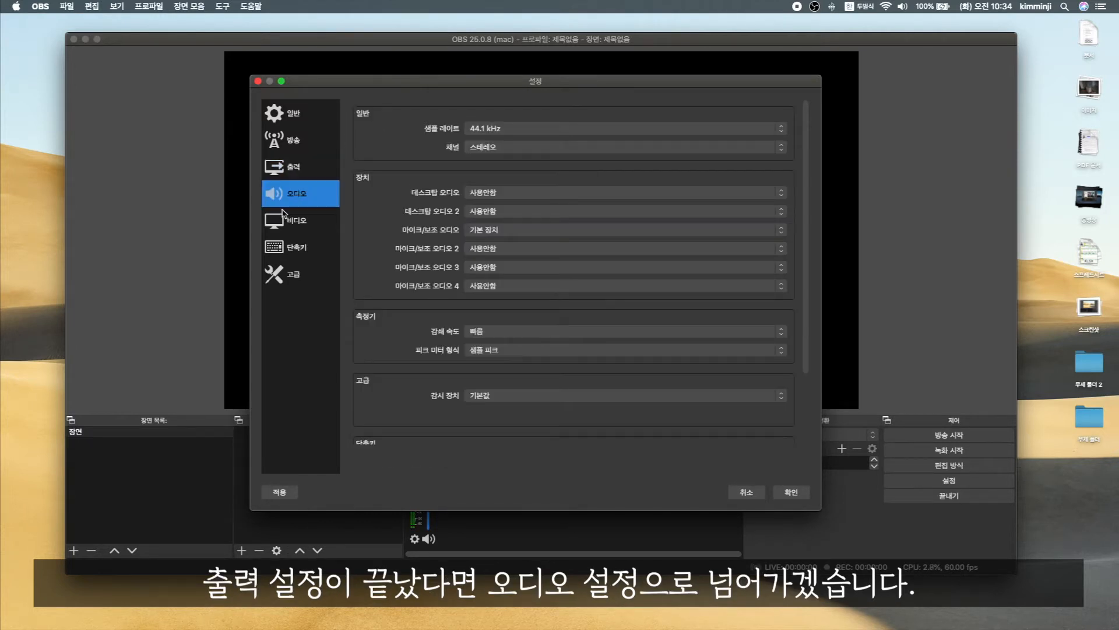
pyautogui.click(531, 130)
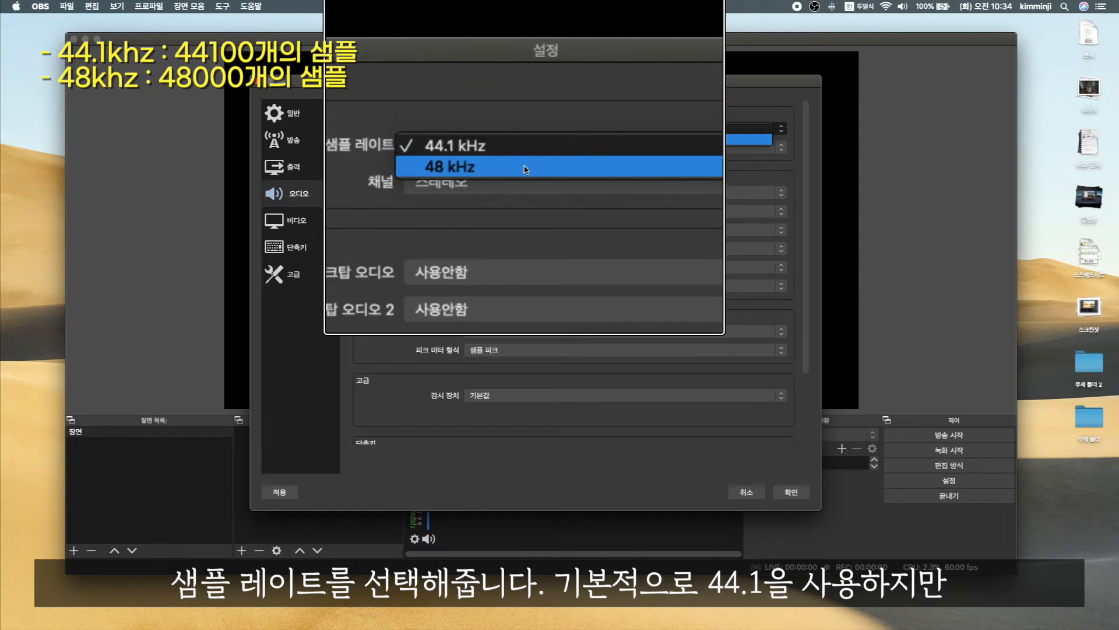
pyautogui.click(528, 128)
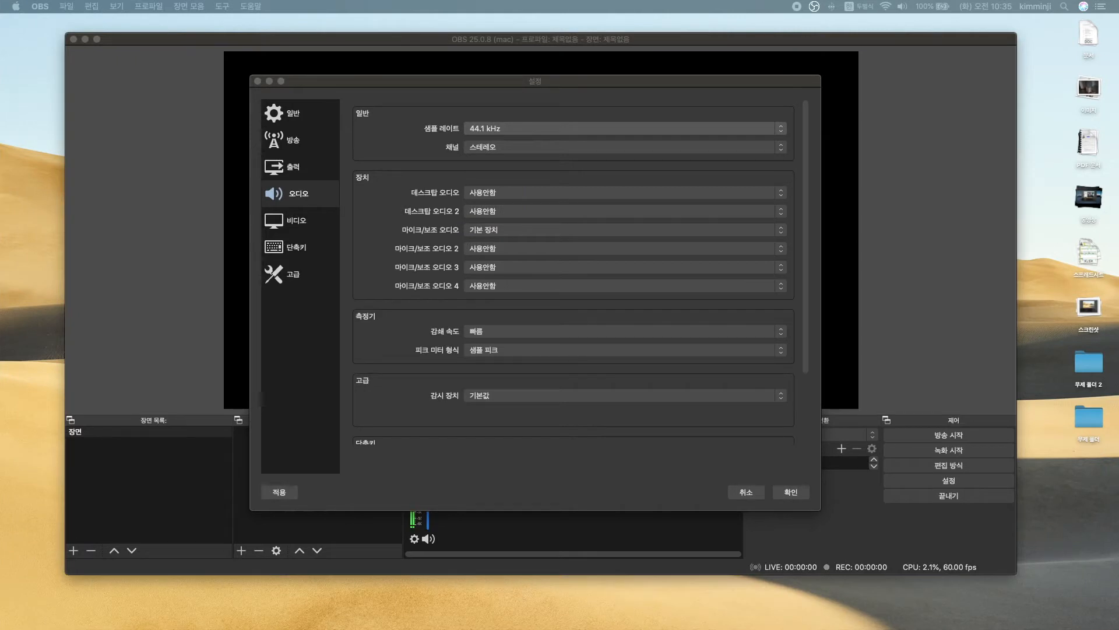
# Step: Set both the base canvas resolution and the scaled output resolution to 1920x1080 in the video settings
pyautogui.click(305, 221)
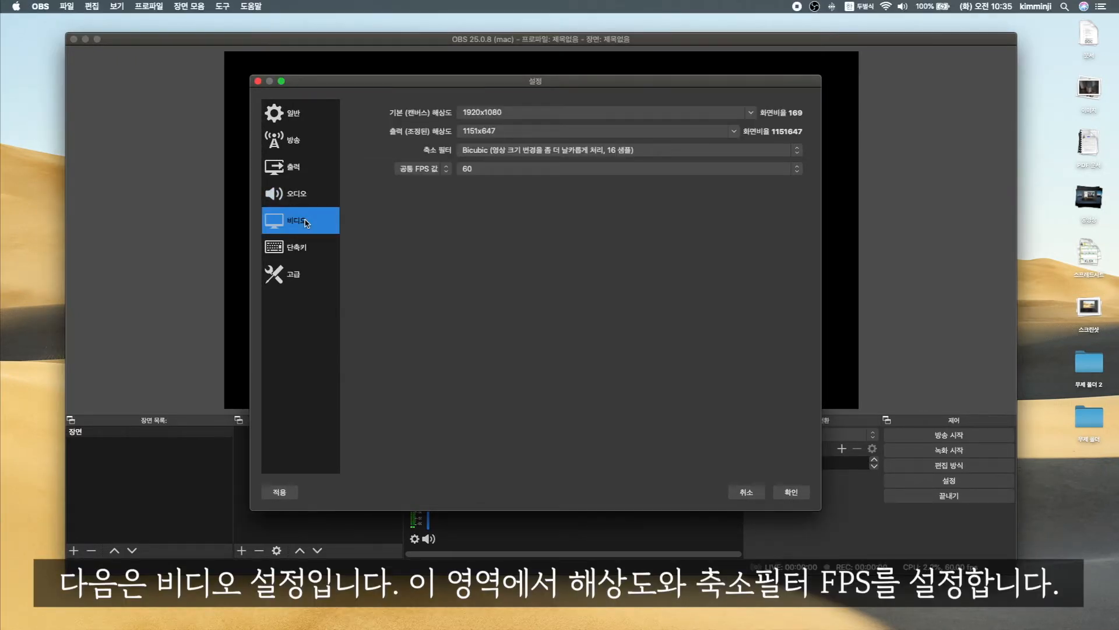
pyautogui.click(751, 112)
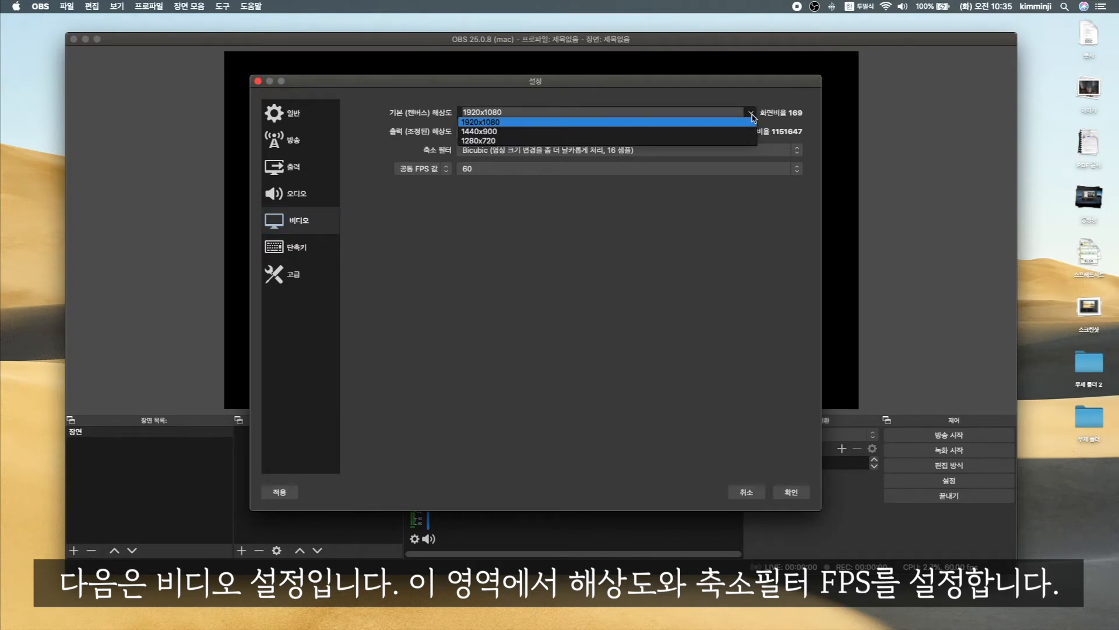
pyautogui.click(751, 117)
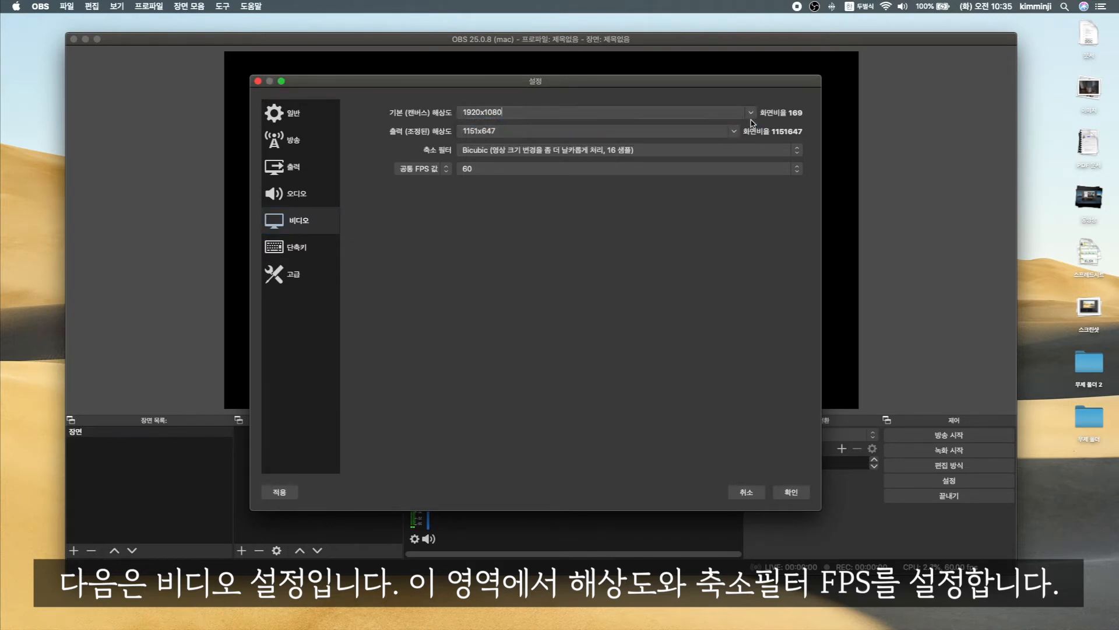
pyautogui.click(734, 132)
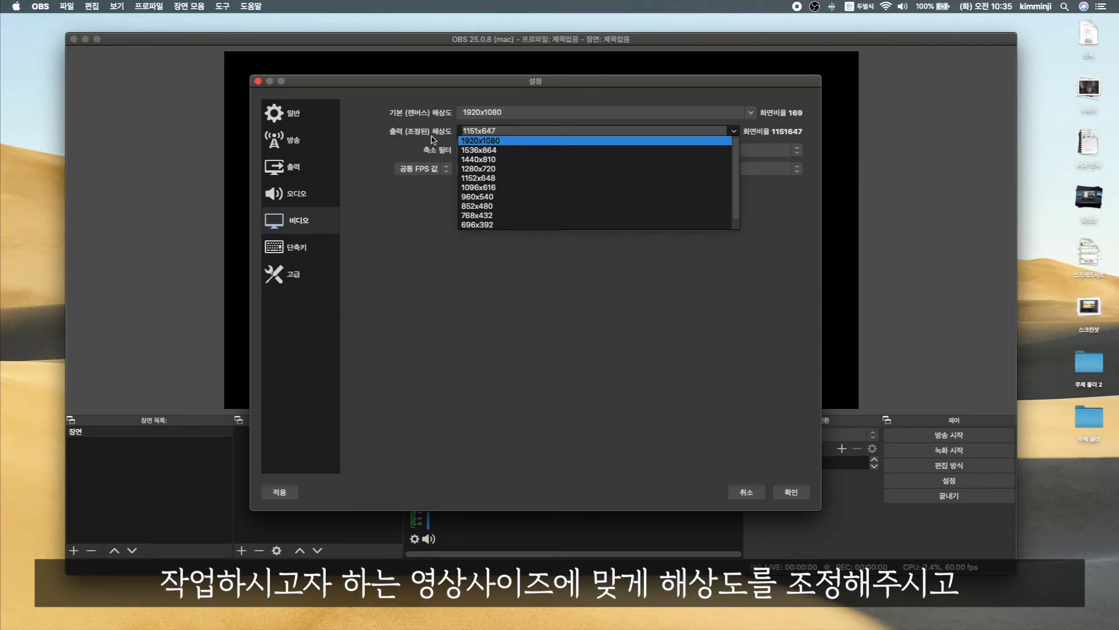
pyautogui.click(467, 142)
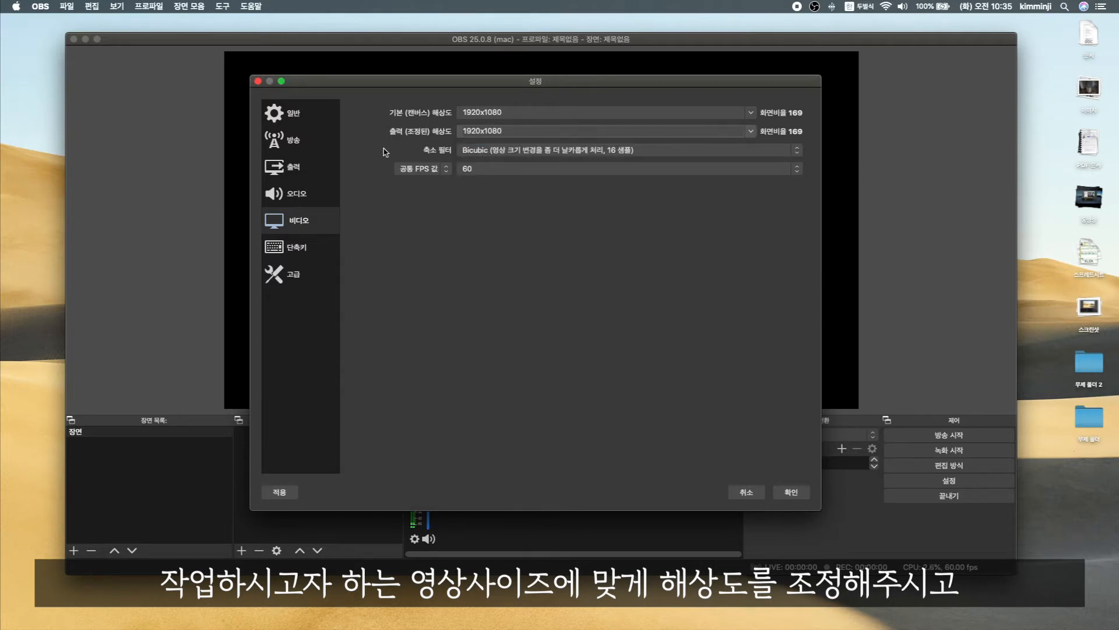
# Step: Choose the Bicubic 16-sample downscale filter and a common FPS value of 60
pyautogui.click(501, 152)
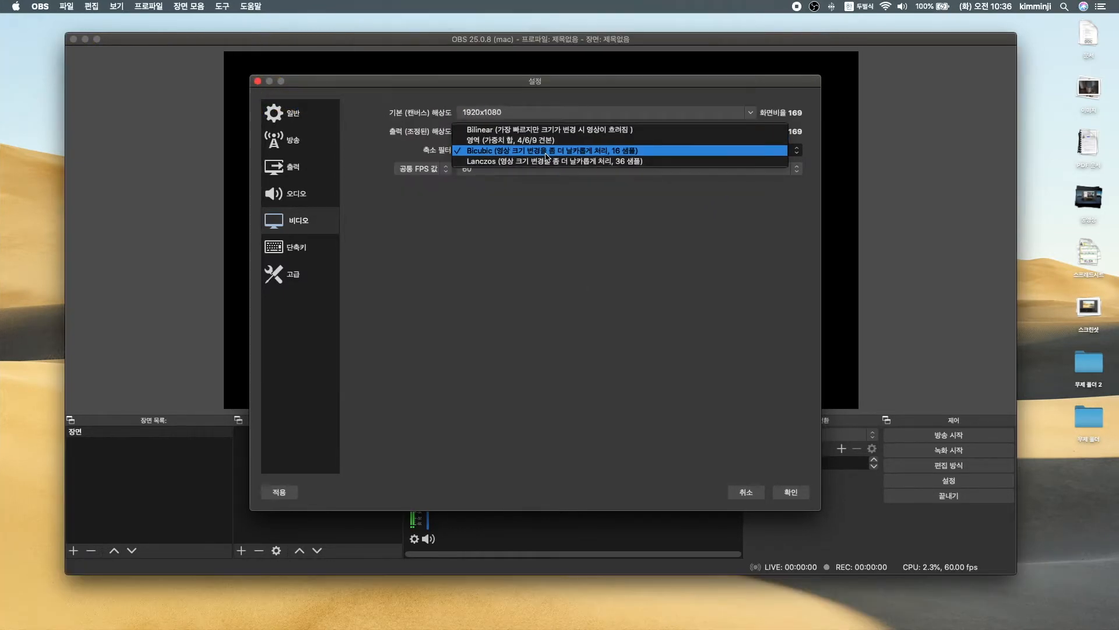
pyautogui.click(545, 152)
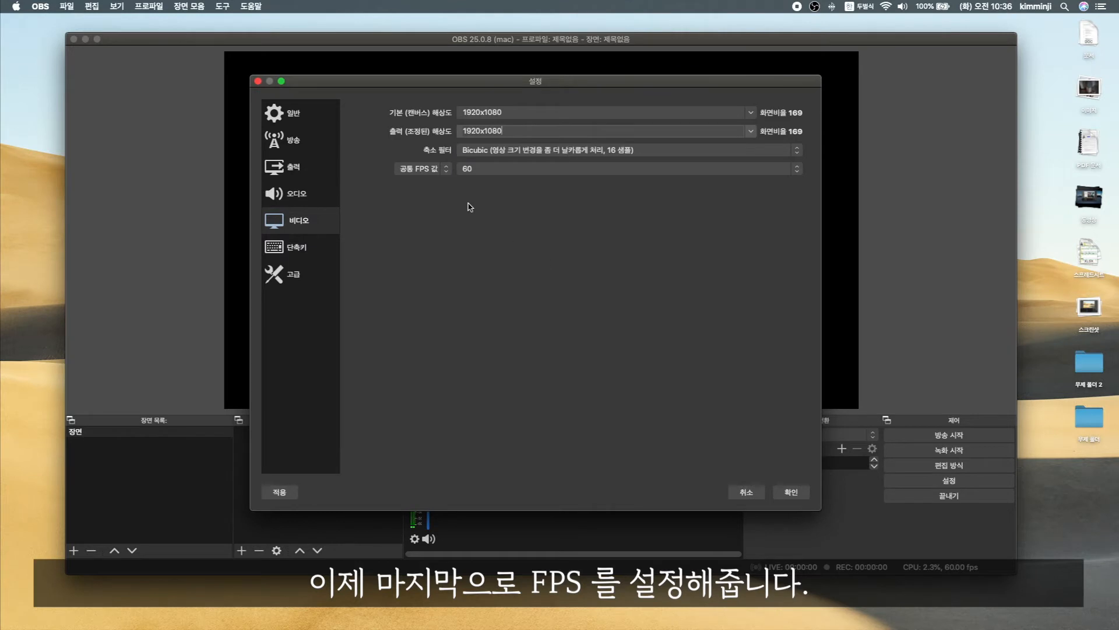
pyautogui.click(449, 171)
pyautogui.click(450, 174)
pyautogui.click(506, 170)
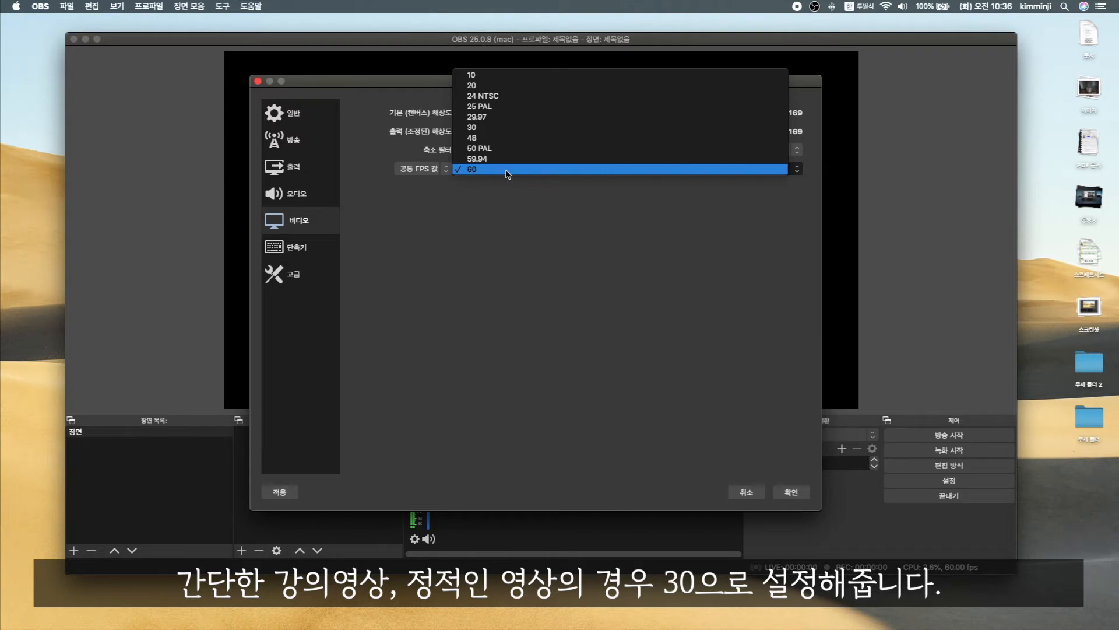
pyautogui.click(506, 170)
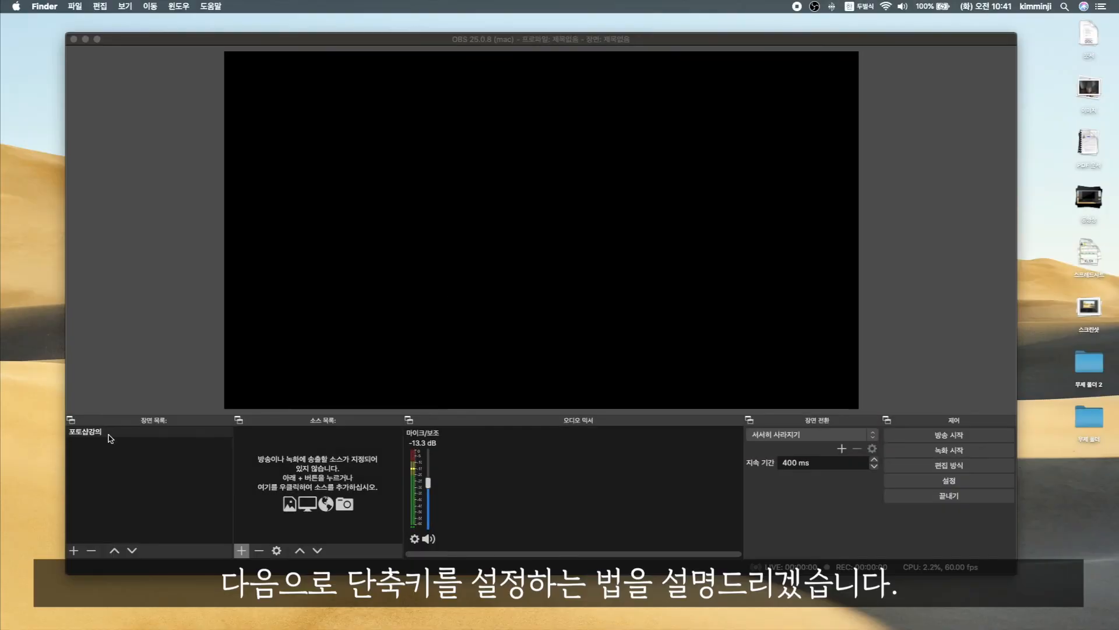
# Step: With Photoshop open, add a window capture source named 윈도우 캡쳐(포토샵창) for [Photoshop] Adobe Photoshop 2020 and fit it to the canvas
pyautogui.click(735, 603)
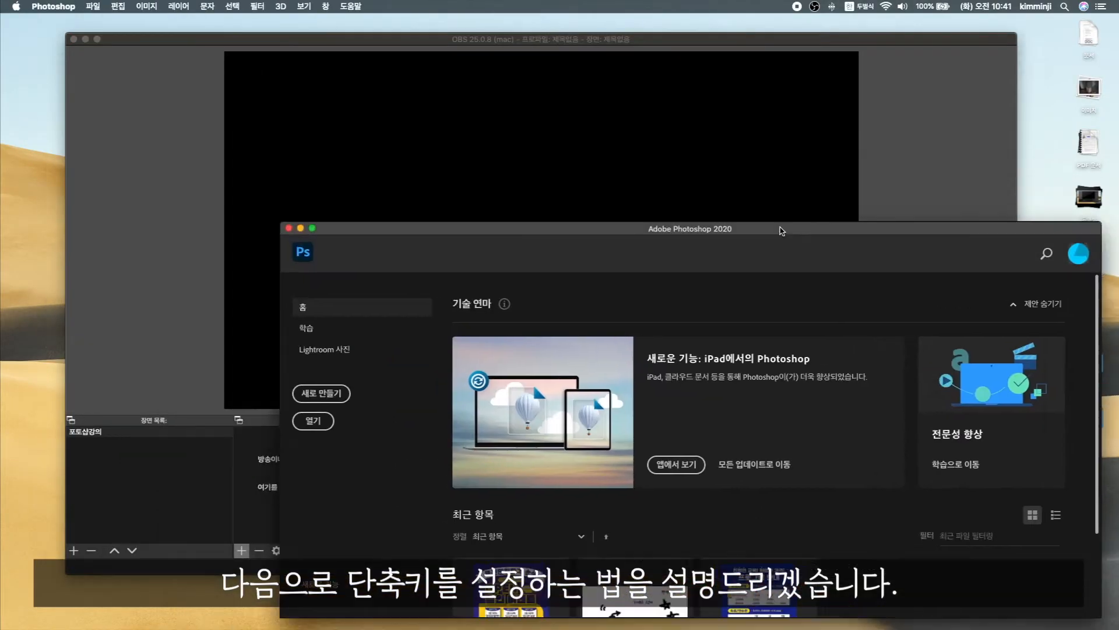
pyautogui.click(241, 550)
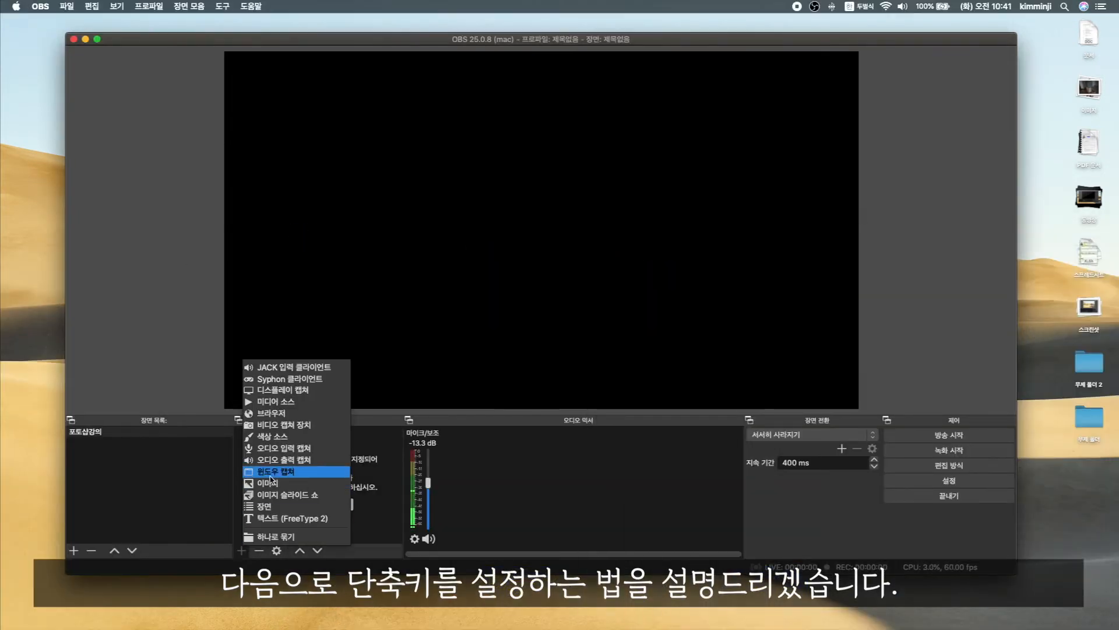
pyautogui.click(297, 470)
pyautogui.click(524, 80)
pyautogui.write('(포토샵창)')
pyautogui.click(614, 210)
pyautogui.click(722, 358)
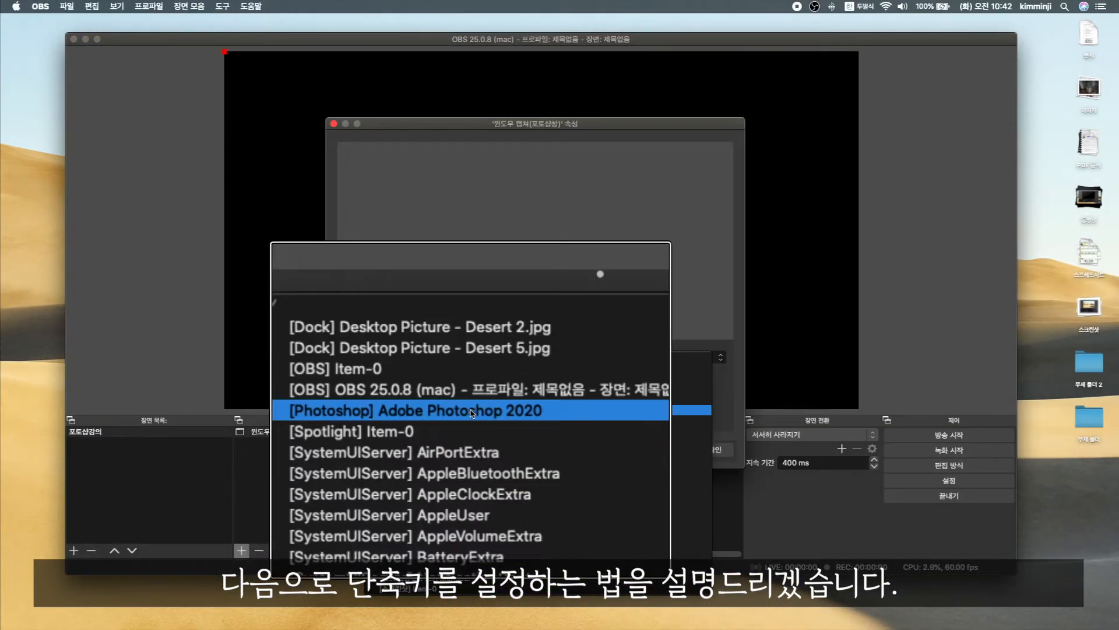
pyautogui.click(467, 411)
pyautogui.click(716, 449)
pyautogui.rightClick(426, 191)
pyautogui.click(479, 454)
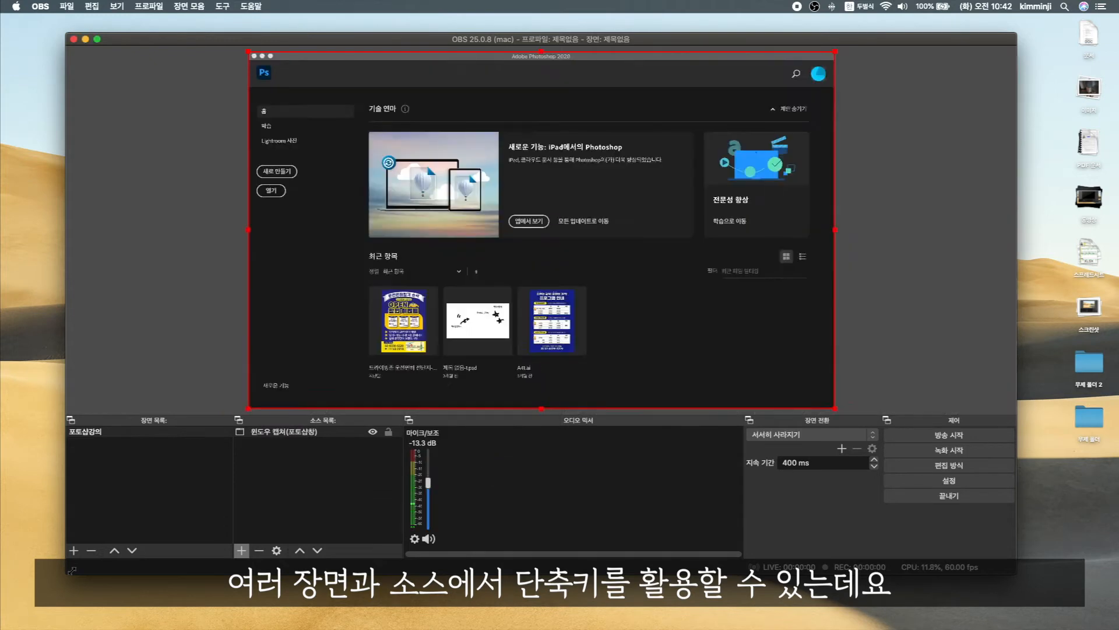
# Step: Create a new Photoshop document at the default Photoshop size, 16 x 12 cm at 300 pixels per inch
pyautogui.click(273, 182)
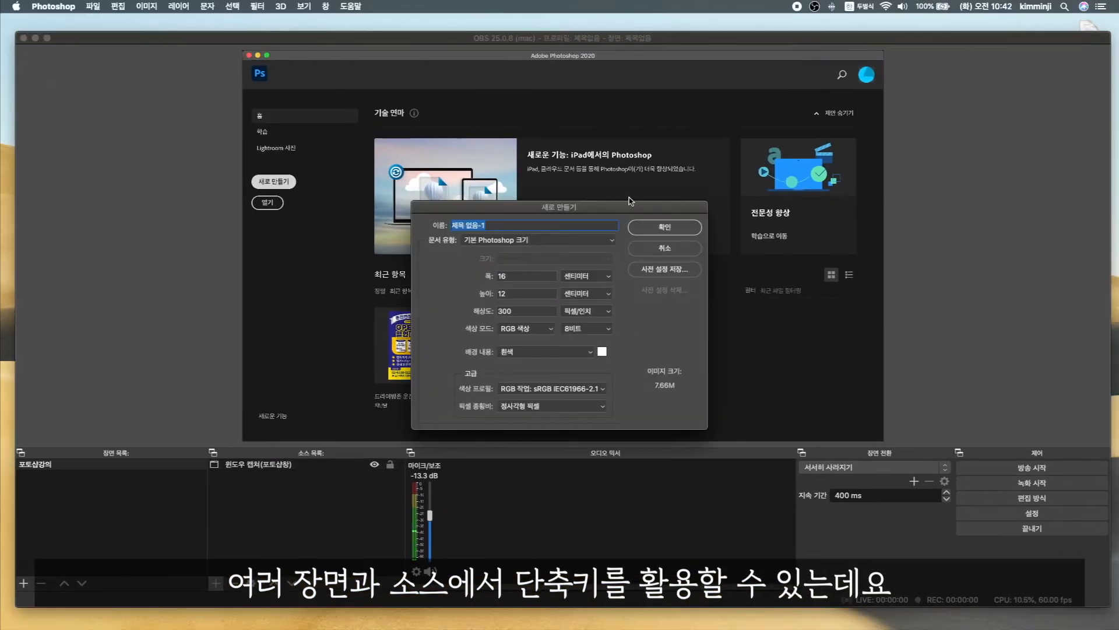
pyautogui.click(665, 227)
# Step: Add a new scene named 동영상소스 in OBS
pyautogui.click(23, 583)
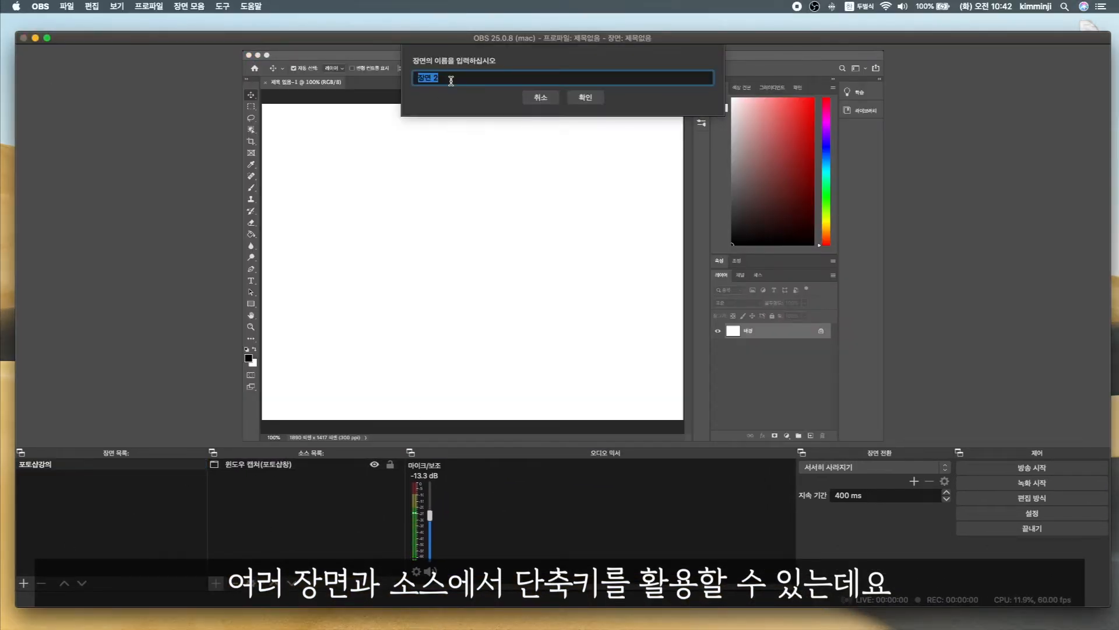
pyautogui.write('동영상소스')
pyautogui.click(586, 97)
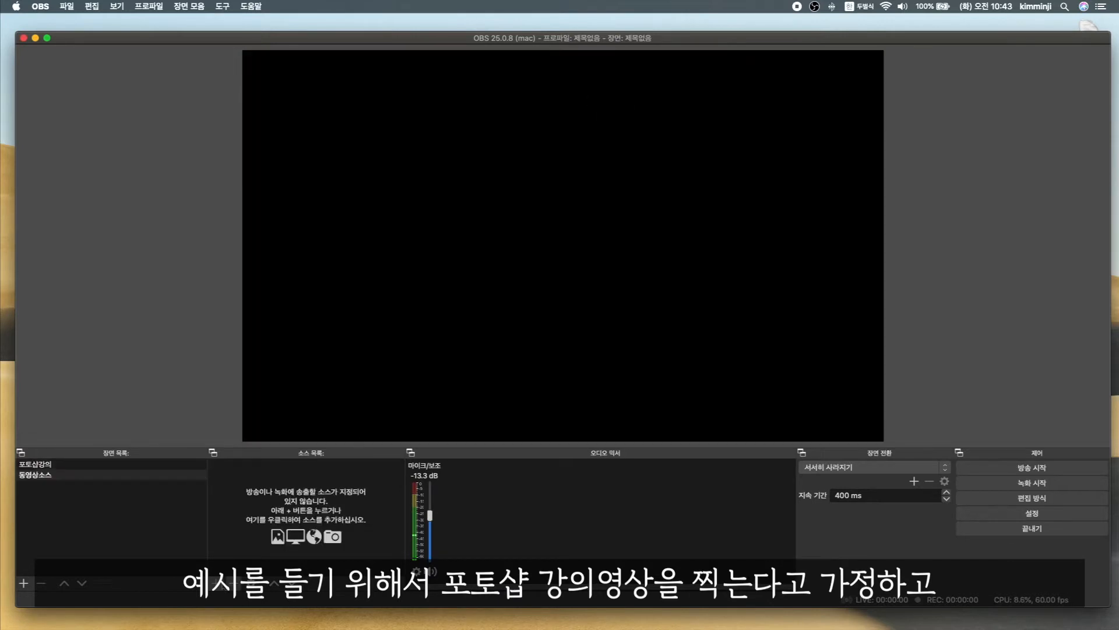
# Step: Add a media source named 미디어 소스(고양이영상) with the cat video from the Desktop and centre it enlarged on the canvas
pyautogui.click(216, 583)
pyautogui.click(245, 455)
pyautogui.click(526, 79)
pyautogui.write('(고양이영상)')
pyautogui.click(636, 208)
pyautogui.click(715, 373)
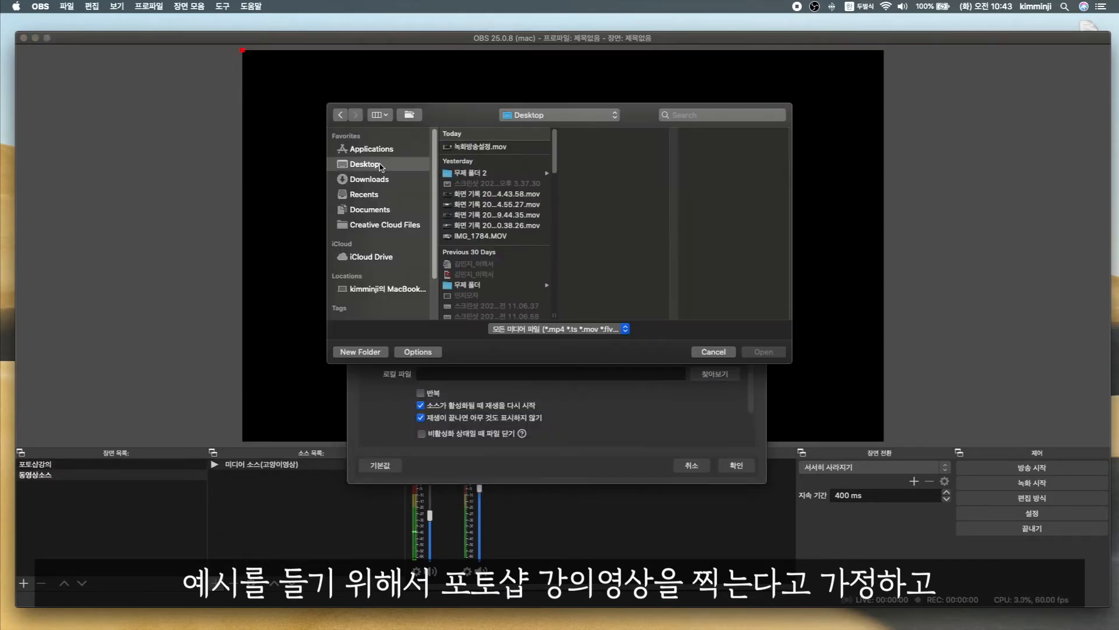
pyautogui.click(475, 306)
pyautogui.click(764, 352)
pyautogui.click(731, 467)
pyautogui.rightClick(549, 214)
pyautogui.click(600, 488)
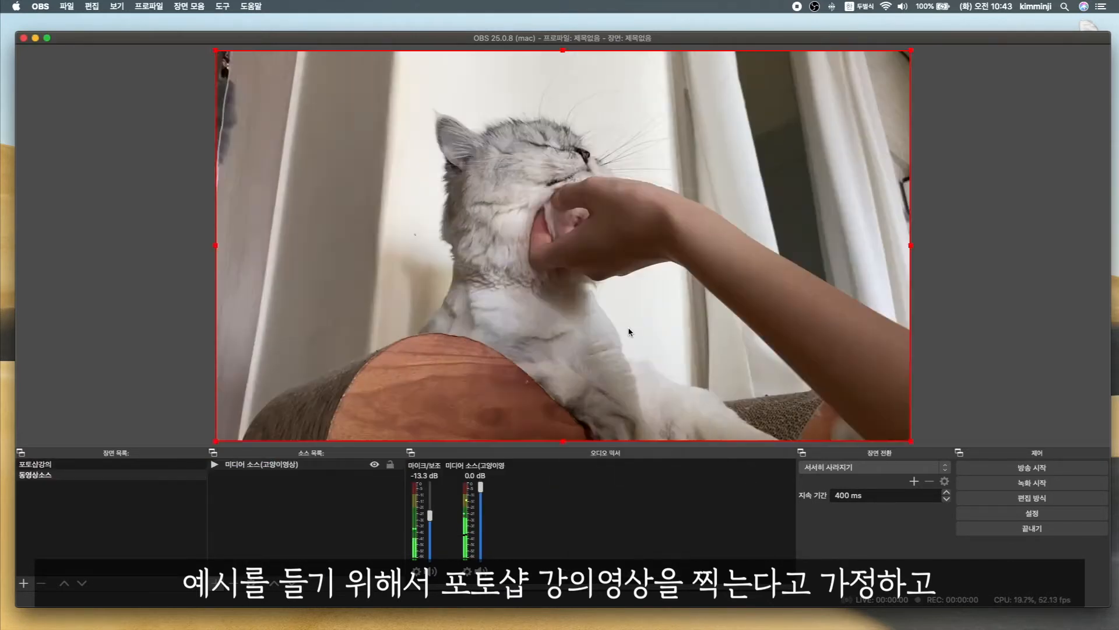
# Step: Switch between the 포토샵강의 and 동영상소스 scenes and adjust the cat video's placement on the canvas
pyautogui.click(95, 464)
pyautogui.click(87, 475)
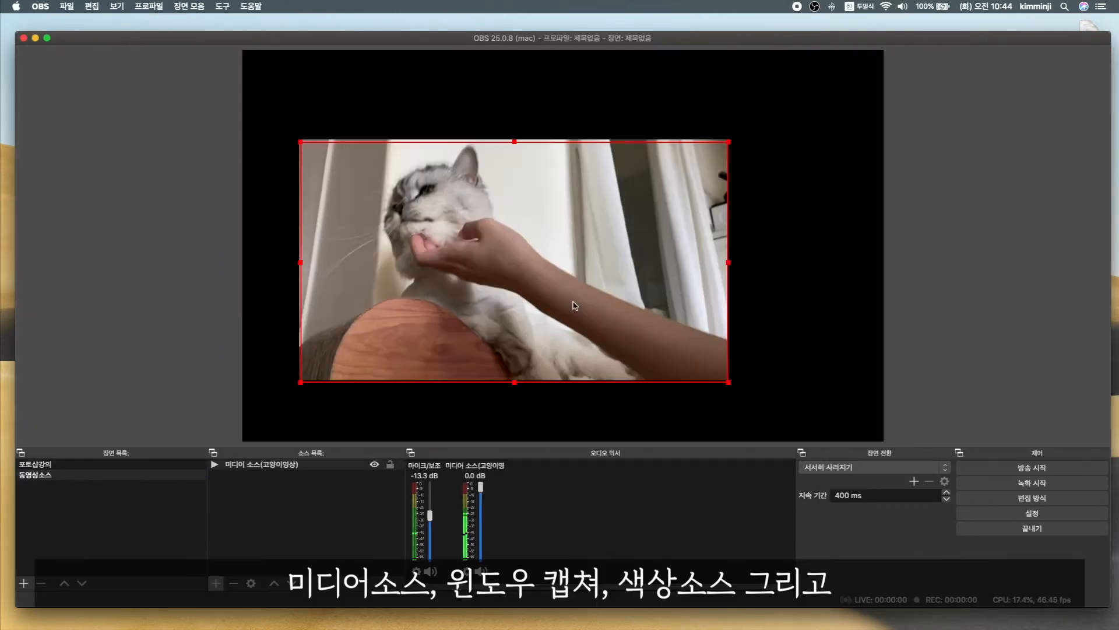
pyautogui.rightClick(622, 250)
pyautogui.moveTo(700, 320)
pyautogui.click(766, 330)
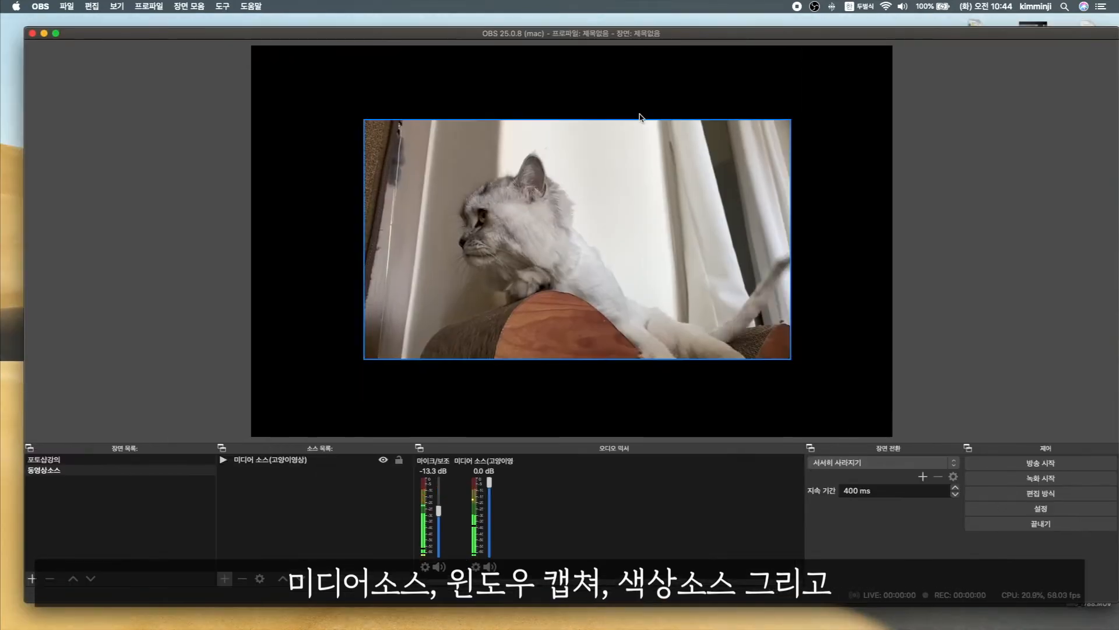
# Step: Add the cat video to the 동영상소스 scene as a new media source named 미디어 소스(고양이영상)
pyautogui.click(639, 117)
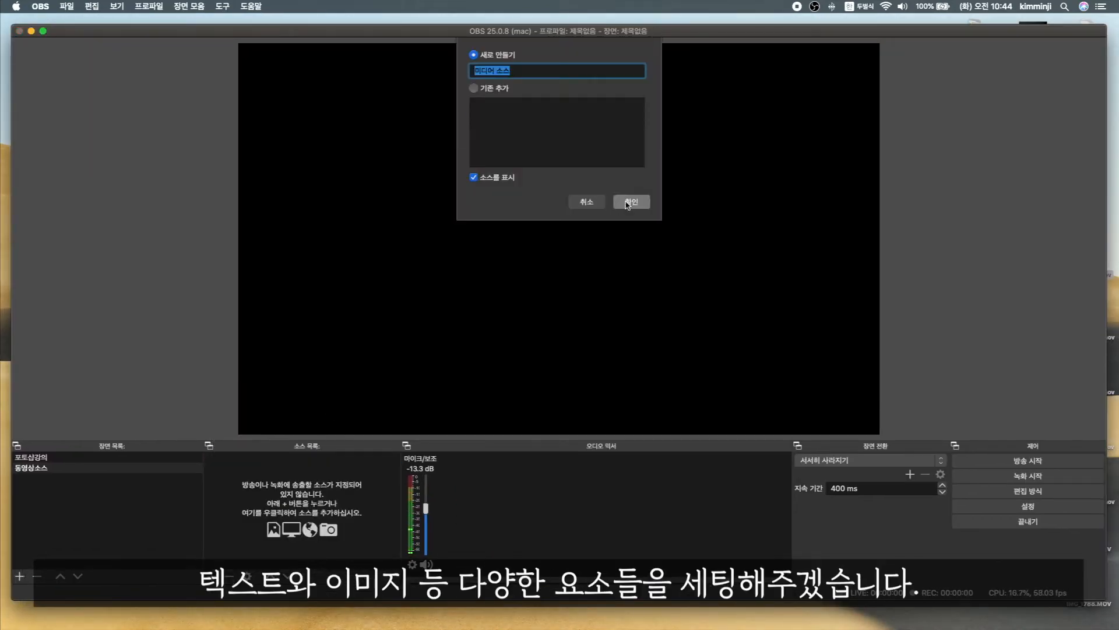
pyautogui.press('Right')
pyautogui.write('(고양이영상)')
pyautogui.click(631, 202)
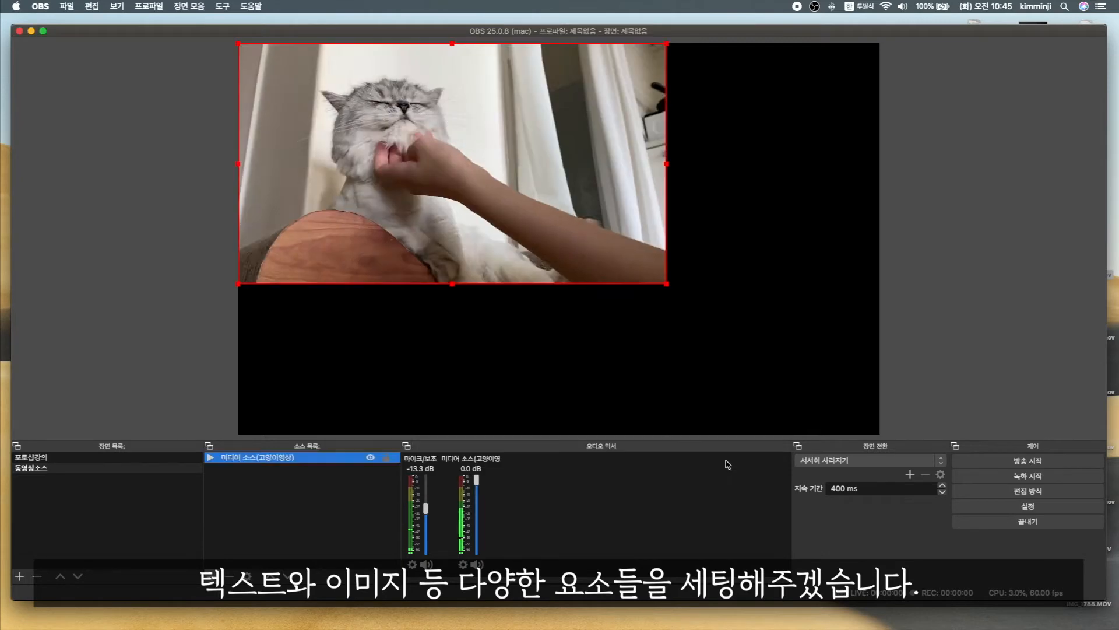
# Step: Move the cat video to the canvas centre and enlarge it from opposite corners to span the canvas width
pyautogui.moveTo(419, 225); pyautogui.dragTo(529, 296)
pyautogui.moveTo(346, 357); pyautogui.dragTo(241, 415)
pyautogui.moveTo(774, 115); pyautogui.dragTo(881, 56)
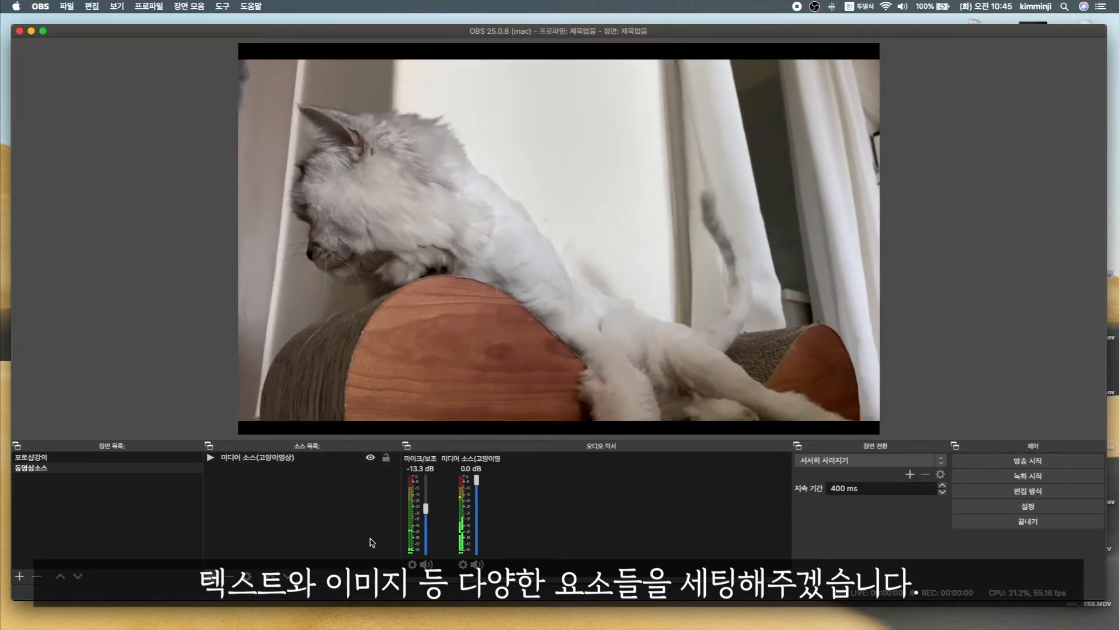
# Step: Show the 포토샵강의 scene, then switch to Photoshop and activate the Type tool
pyautogui.click(37, 458)
pyautogui.press('super+Tab')
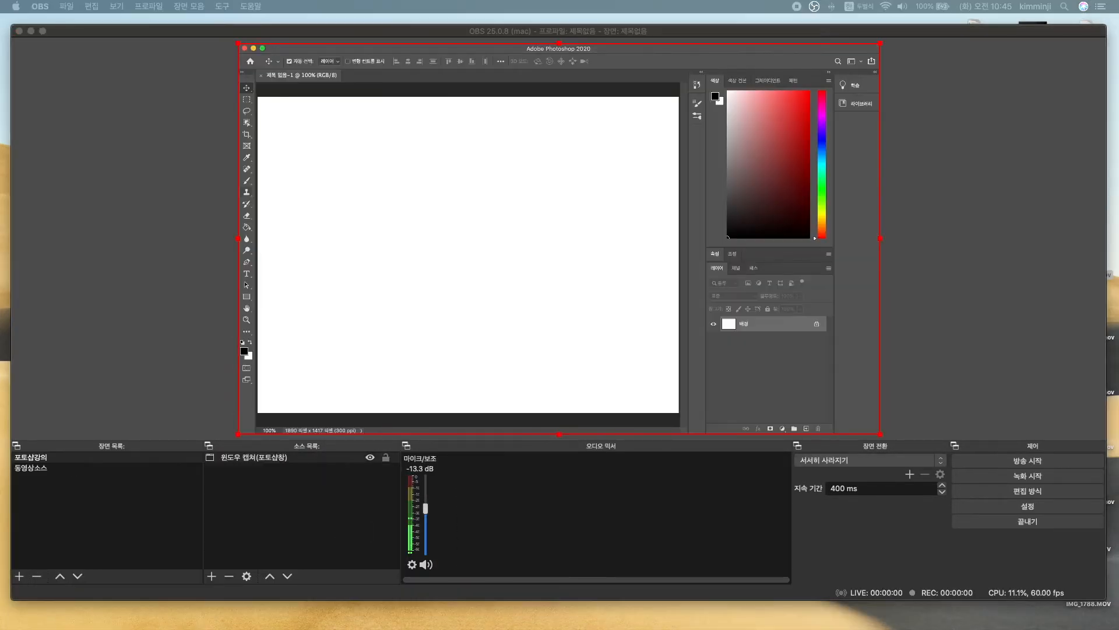
pyautogui.press('b')
pyautogui.press('t')
# Step: Add a new scene named 강의 타이틀 in OBS
pyautogui.click(20, 576)
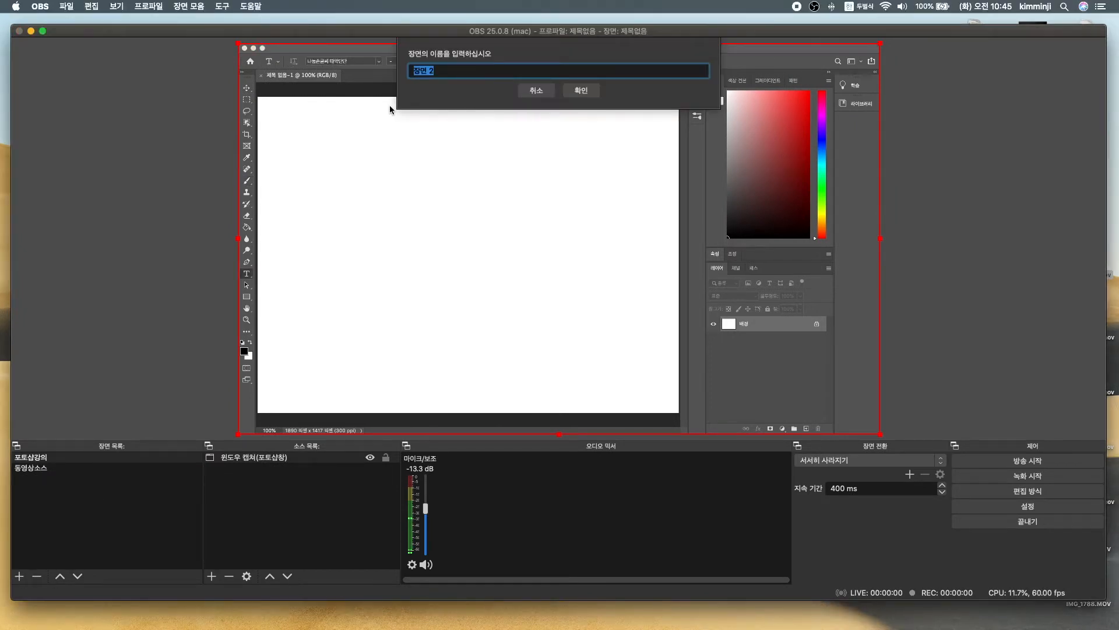
pyautogui.write('ㅅㄱ')
pyautogui.write('강의 타이틀')
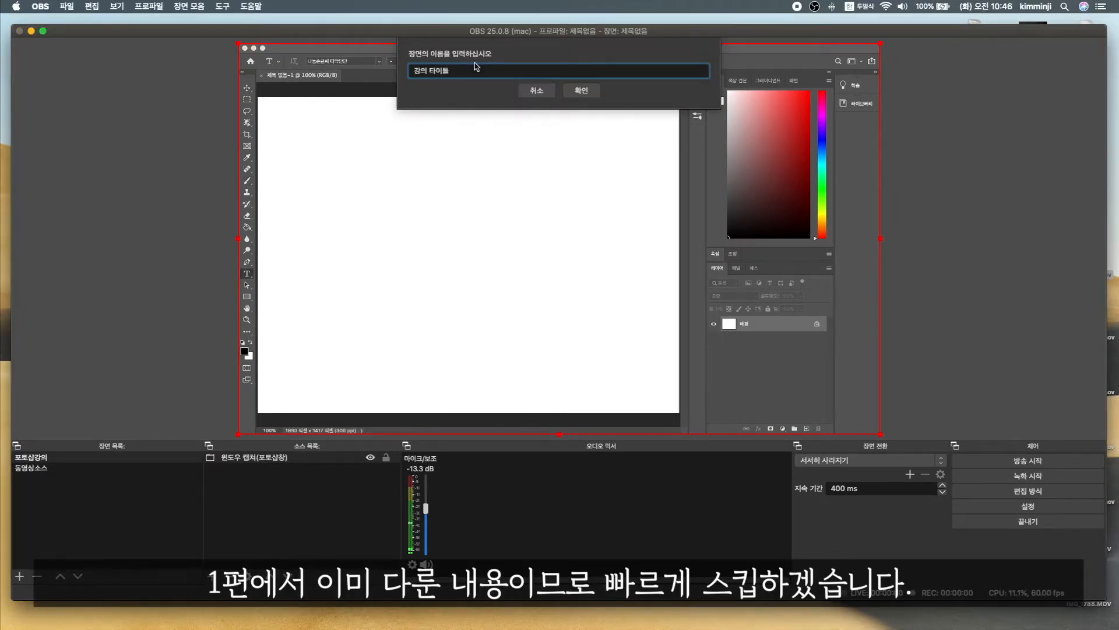
pyautogui.press('Return')
# Step: Add a colour source with the colour #ffaa7f to the 강의 타이틀 scene
pyautogui.click(213, 577)
pyautogui.click(249, 472)
pyautogui.click(649, 234)
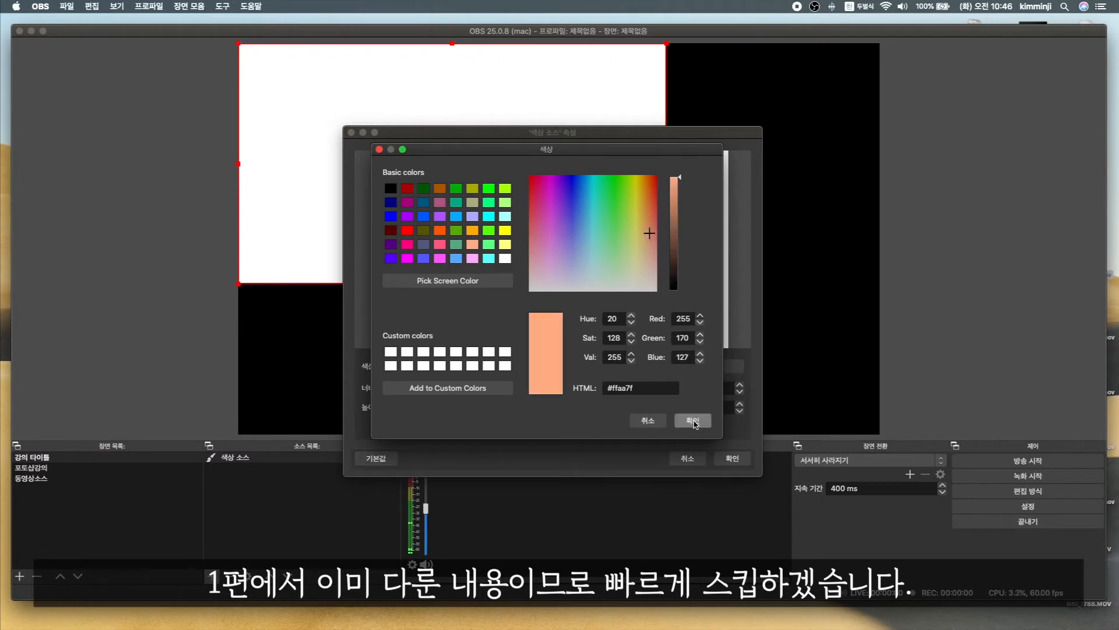
pyautogui.click(692, 420)
pyautogui.click(732, 458)
# Step: Stretch the colour source from its corner until it covers the whole canvas
pyautogui.moveTo(666, 283); pyautogui.dragTo(933, 434)
pyautogui.moveTo(834, 344); pyautogui.dragTo(806, 344)
pyautogui.click(930, 343)
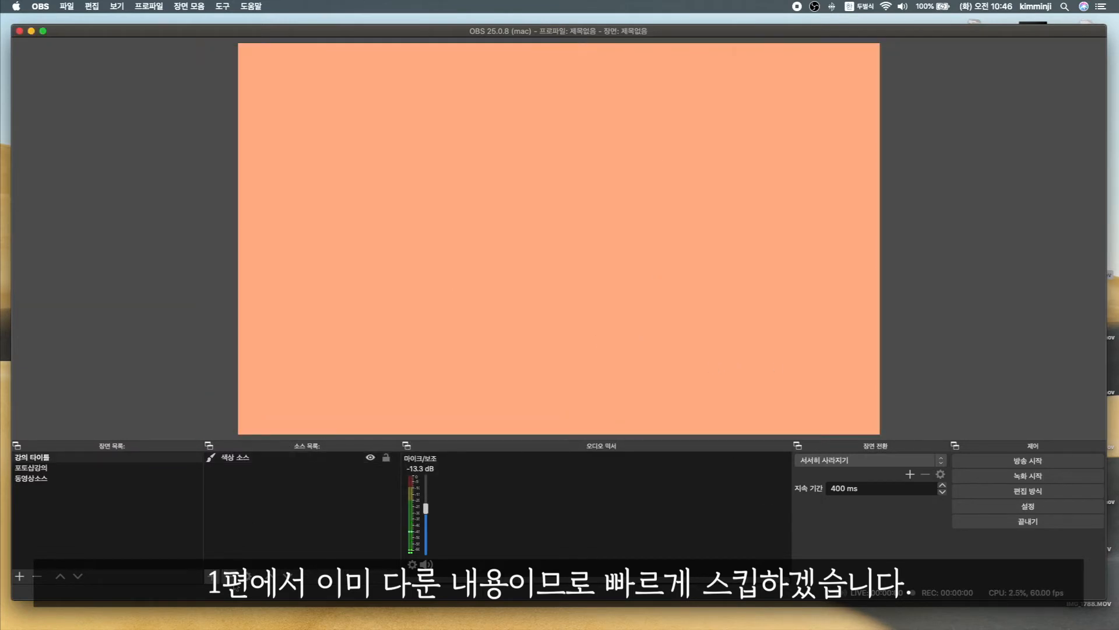
# Step: Add a FreeType 2 text source to the 강의 타이틀 scene and set its font to Cafe24 Oneprettynight Regular
pyautogui.click(212, 575)
pyautogui.click(251, 548)
pyautogui.click(636, 204)
pyautogui.click(716, 324)
pyautogui.scroll(15, 474, 256)
pyautogui.scroll(-12, 473, 255)
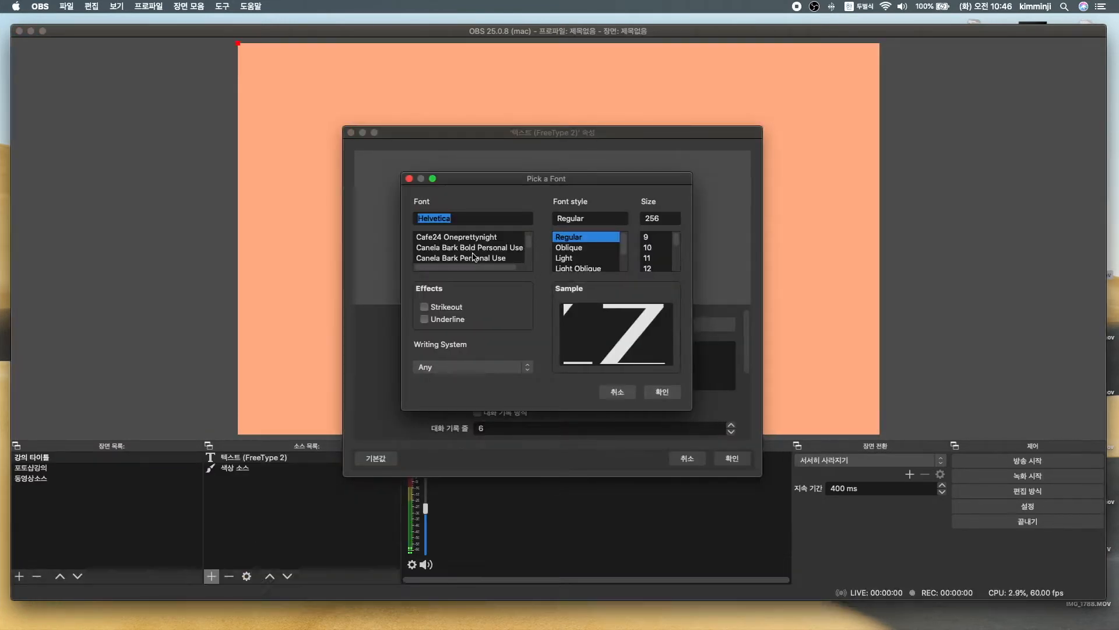
pyautogui.click(466, 237)
pyautogui.scroll(-5, 673, 244)
pyautogui.click(662, 392)
# Step: Enter the title "포토샵을 이용해서 영상에 이미지 삽입하기!" with an outline and move it to the canvas centre
pyautogui.click(508, 365)
pyautogui.write('포토샵을 이용해서 영상에 이미지 삽입하기!')
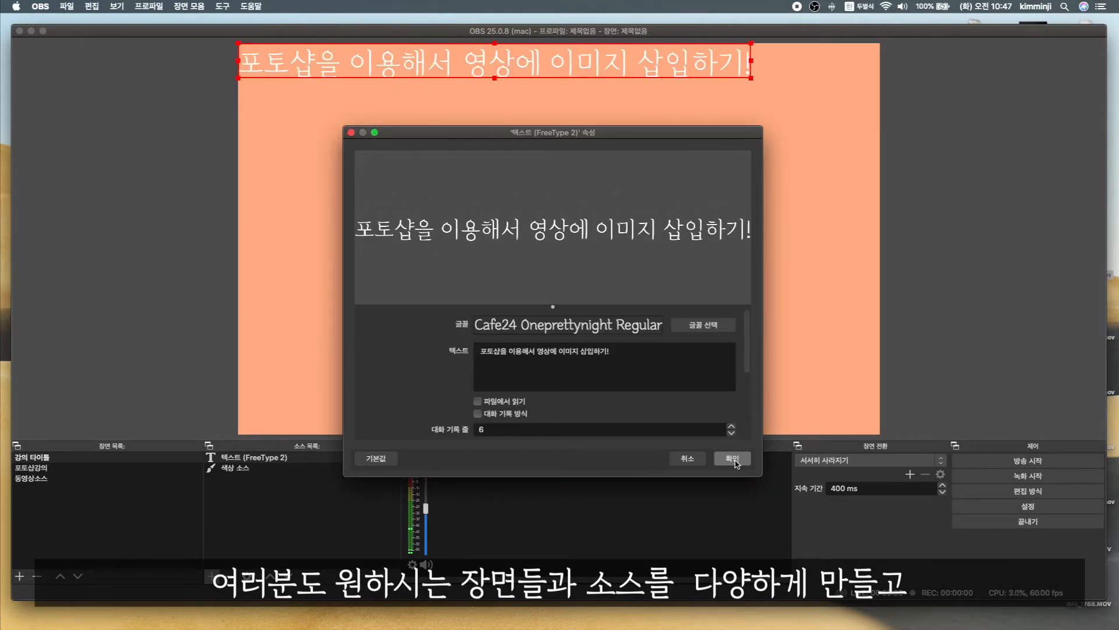
pyautogui.scroll(-10, 607, 379)
pyautogui.click(478, 382)
pyautogui.click(733, 458)
pyautogui.moveTo(590, 72); pyautogui.dragTo(652, 261)
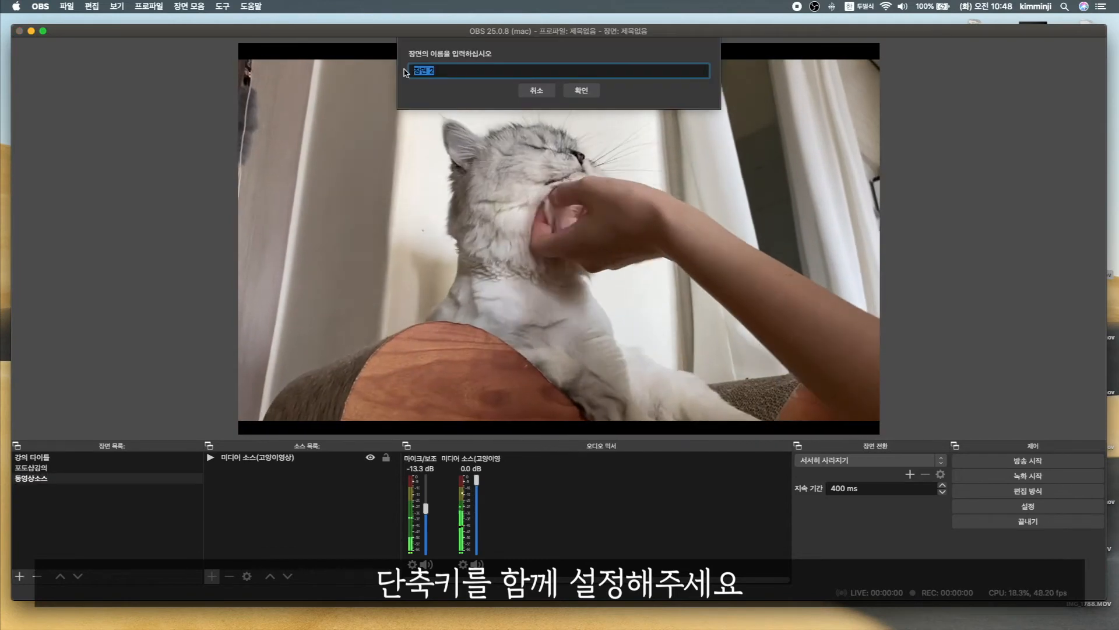
# Step: Name the new scene 마무리 and choose the Gyeonggi Content Agency logo PNG from 무제 폴더 2 for its image source
pyautogui.press('BackSpace')
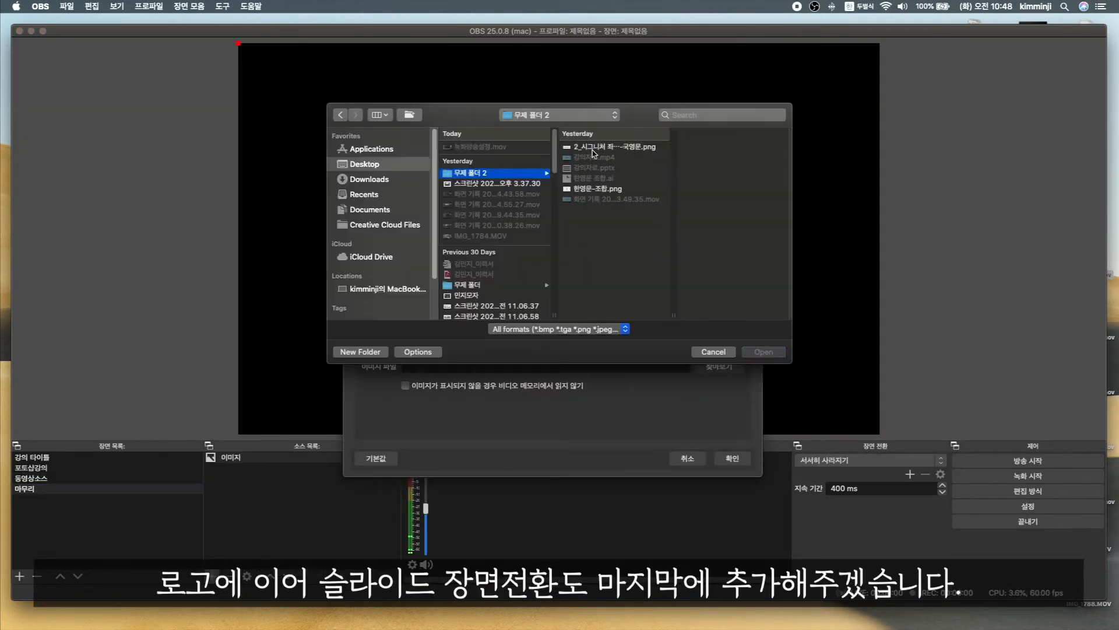
pyautogui.click(612, 143)
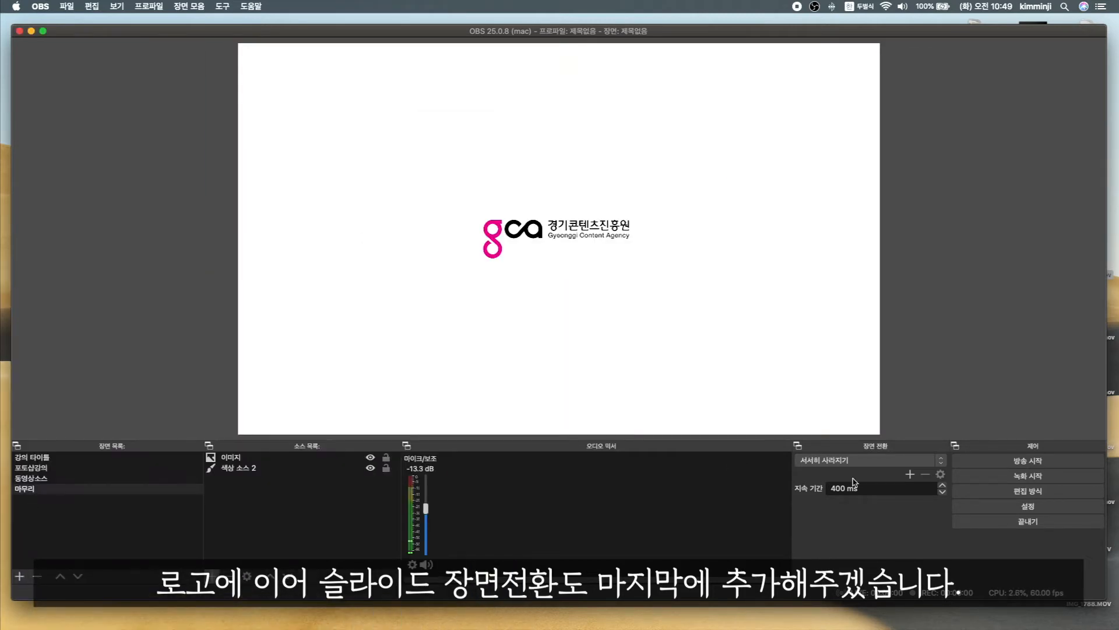
# Step: Add a 슬라이드 scene transition and change its slide direction
pyautogui.click(910, 474)
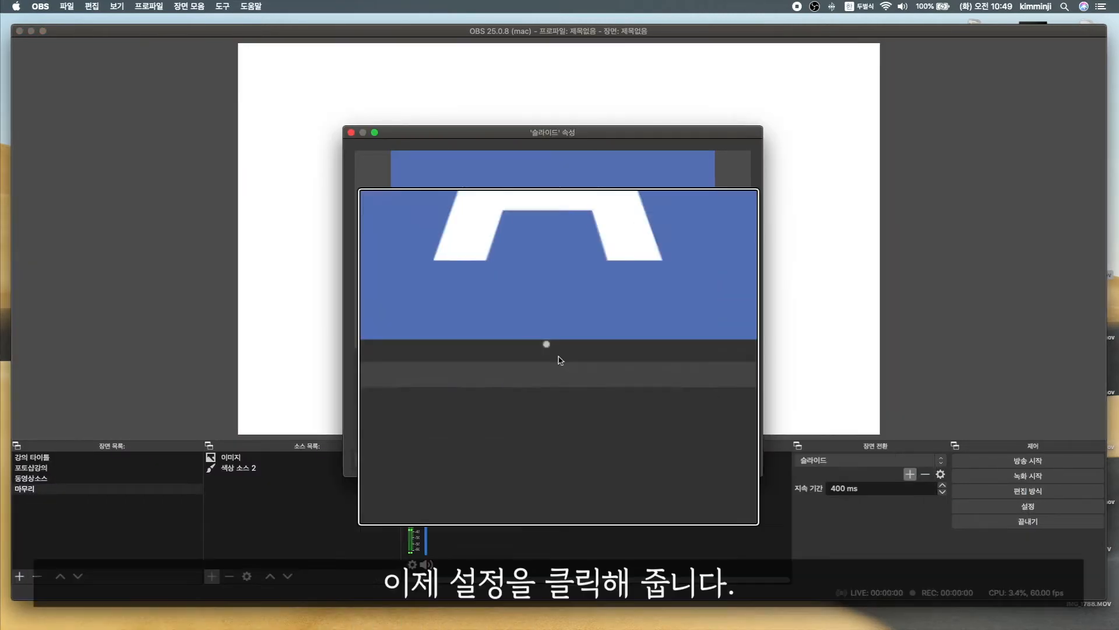
pyautogui.click(738, 366)
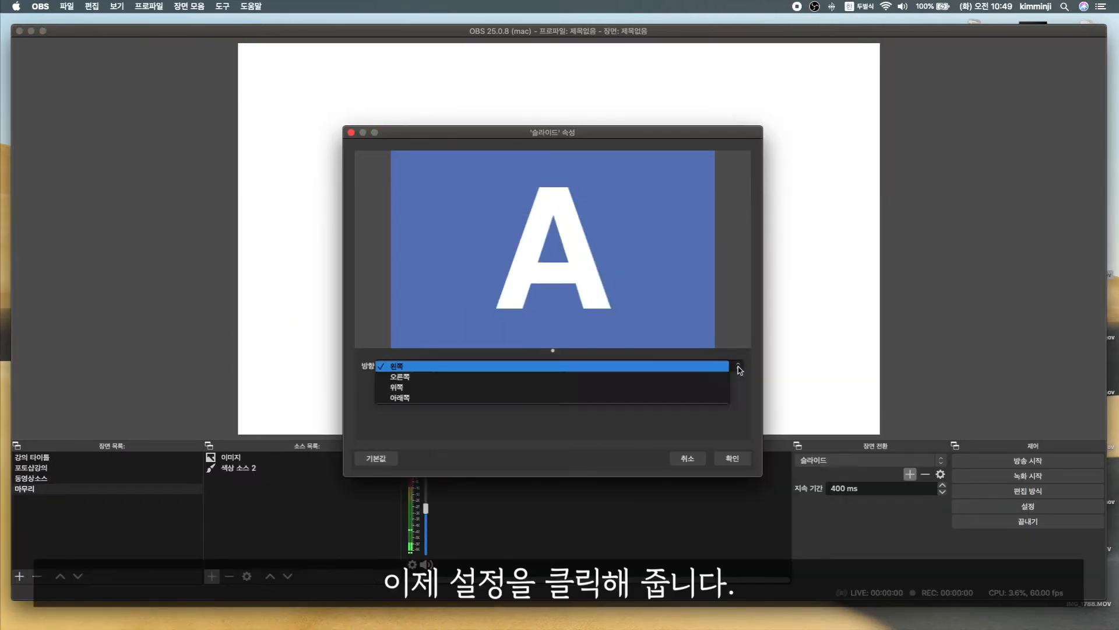
pyautogui.click(398, 376)
pyautogui.click(416, 387)
pyautogui.click(740, 457)
# Step: Preview the slide transition by switching through the 강의 타이틀, 포토샵강의, 동영상소스 and 마무리 scenes
pyautogui.click(43, 458)
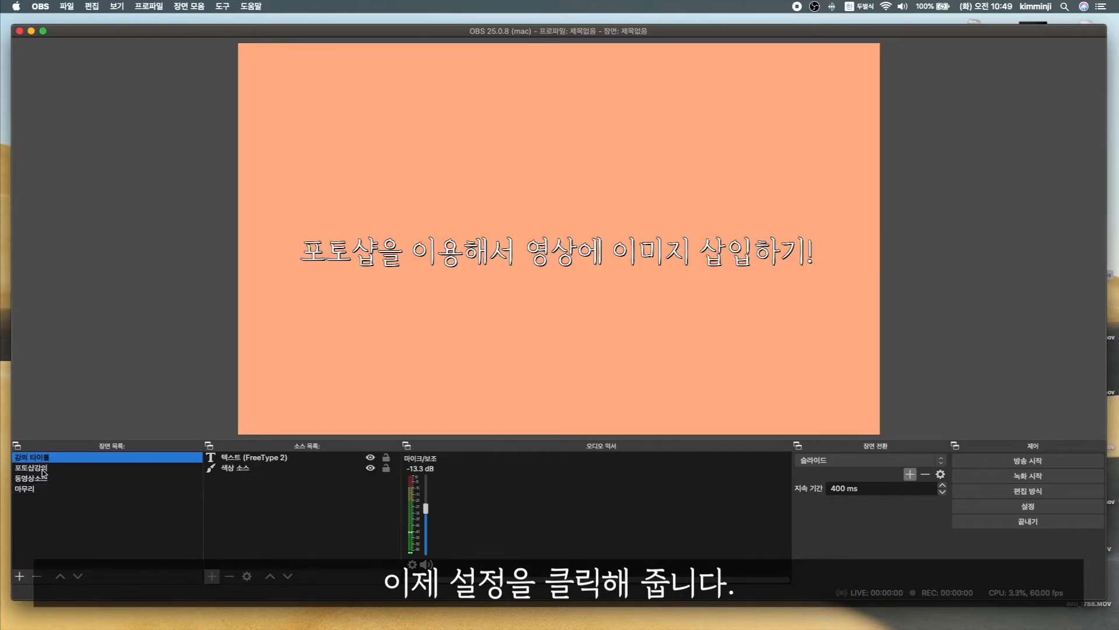
pyautogui.click(42, 468)
pyautogui.click(43, 478)
pyautogui.click(43, 488)
# Step: Open the 단축키 (hotkey) section of the OBS settings
pyautogui.click(1028, 506)
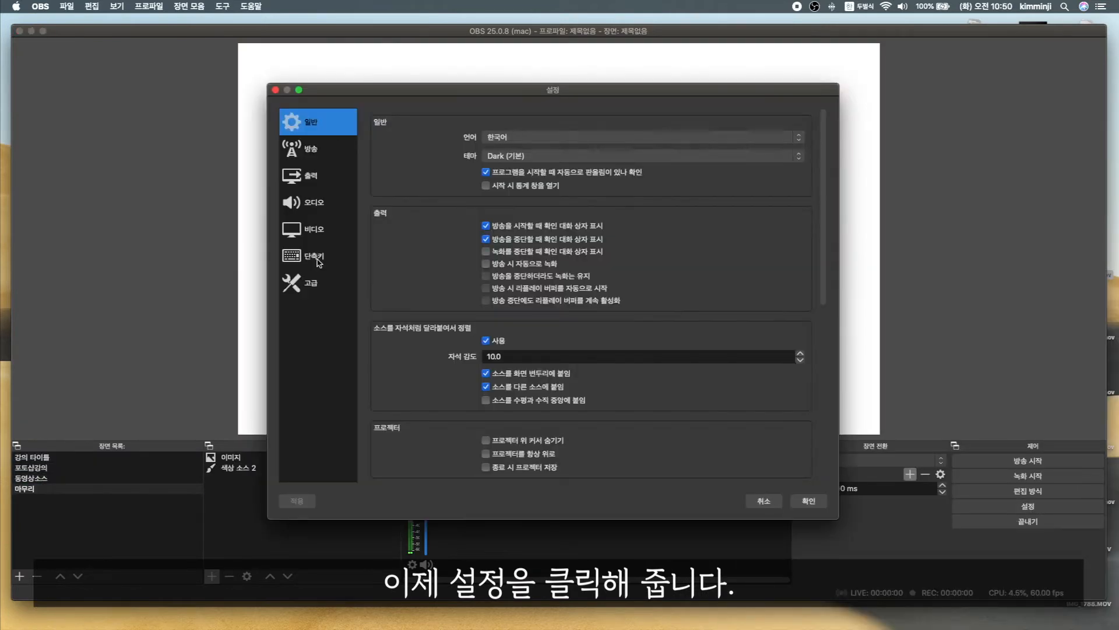
pyautogui.click(317, 259)
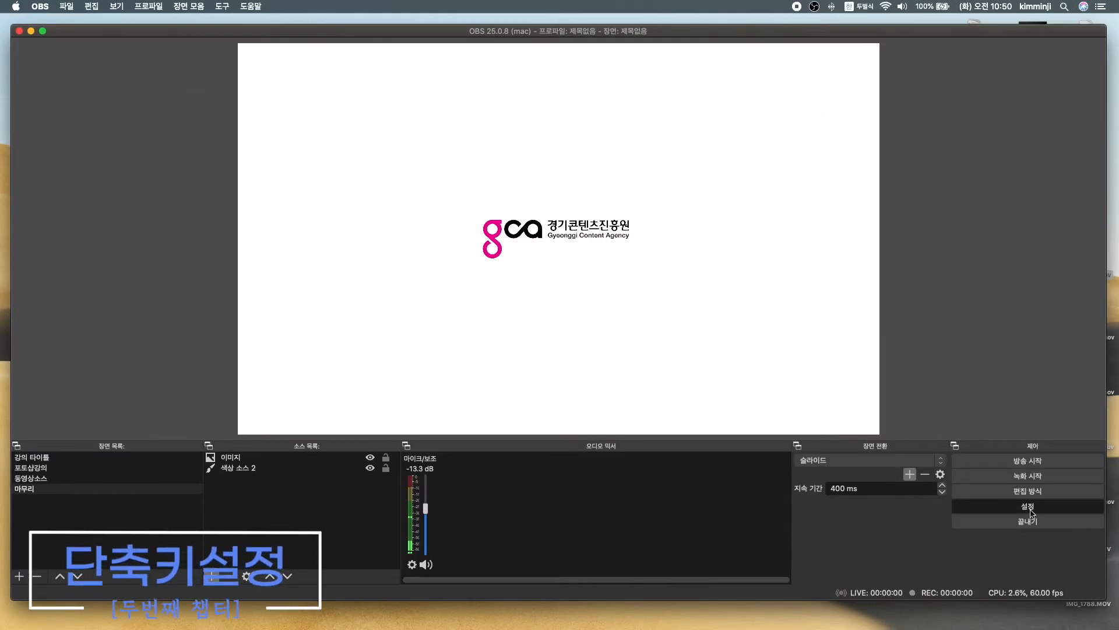
pyautogui.click(1030, 511)
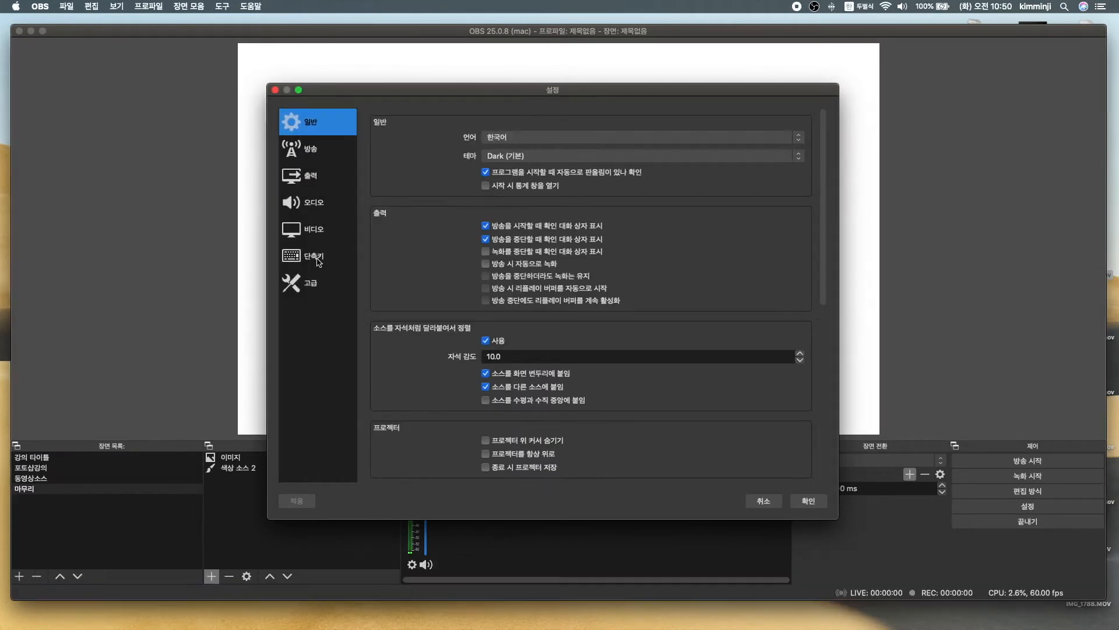
pyautogui.click(319, 262)
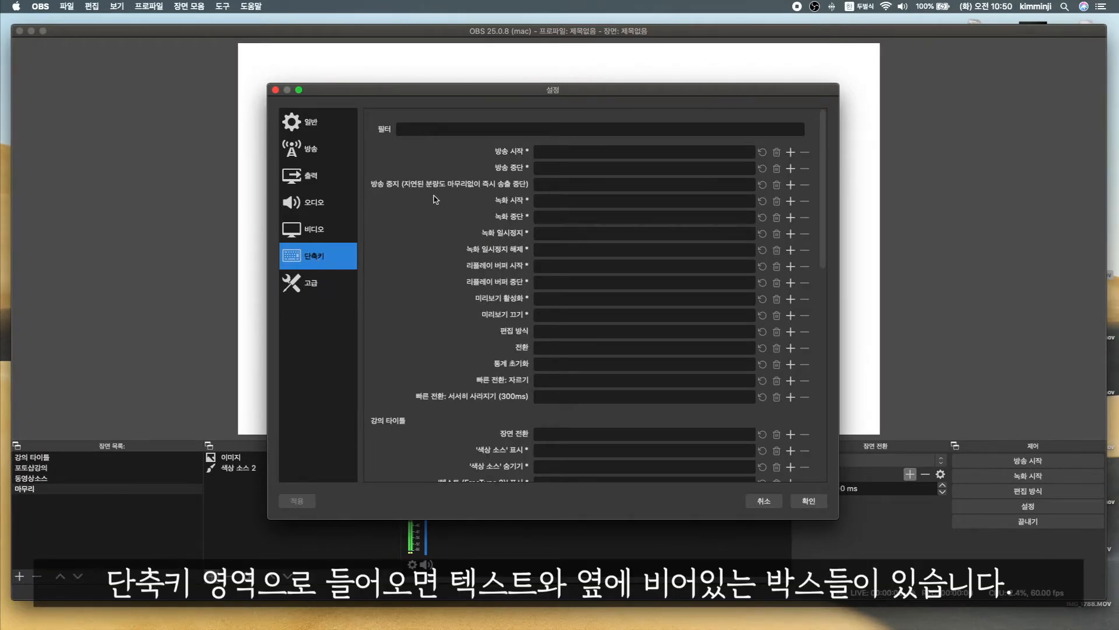
pyautogui.click(439, 127)
pyautogui.click(574, 152)
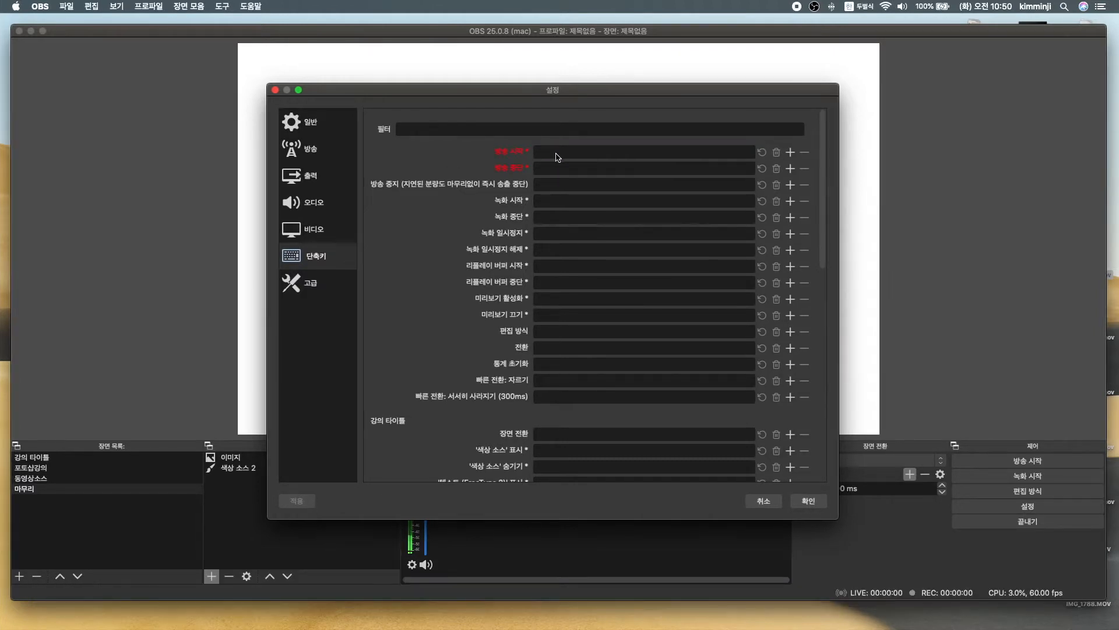
pyautogui.press('alt')
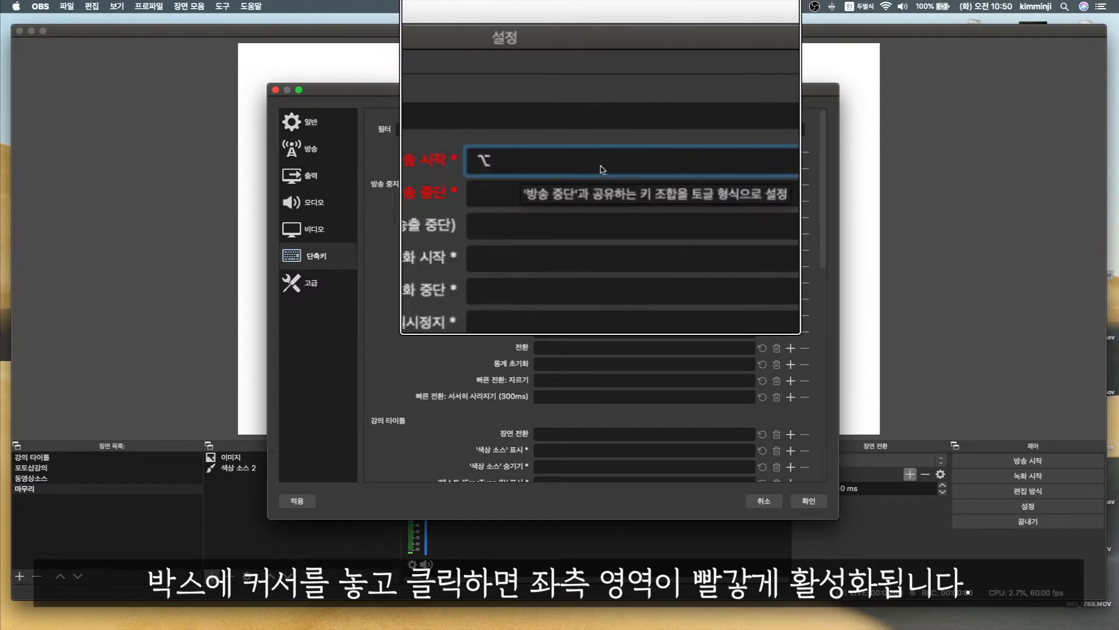
pyautogui.press('ctrl')
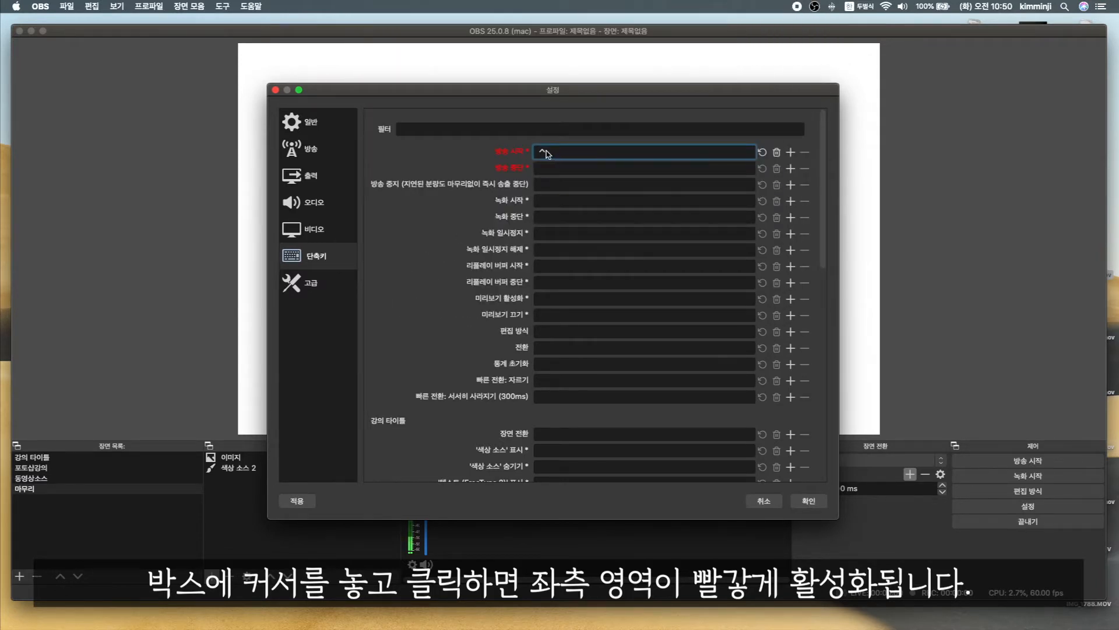
pyautogui.click(777, 155)
# Step: Assign Shift+1 as the hotkey for 방송 시작 and Shift+2 for 방송 중단
pyautogui.click(564, 156)
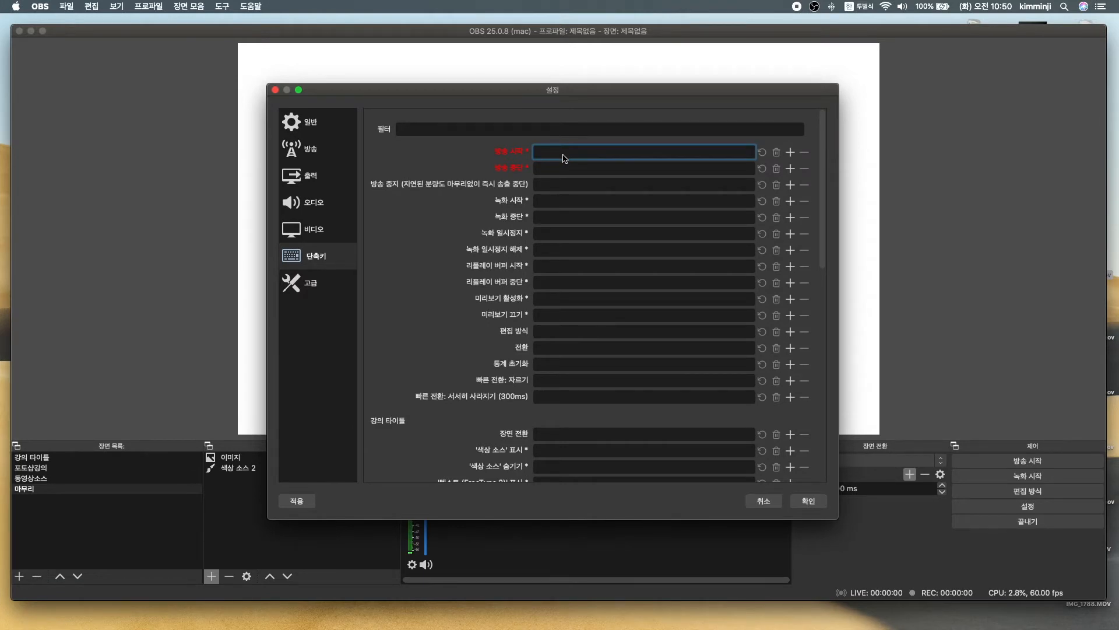
pyautogui.press('shift')
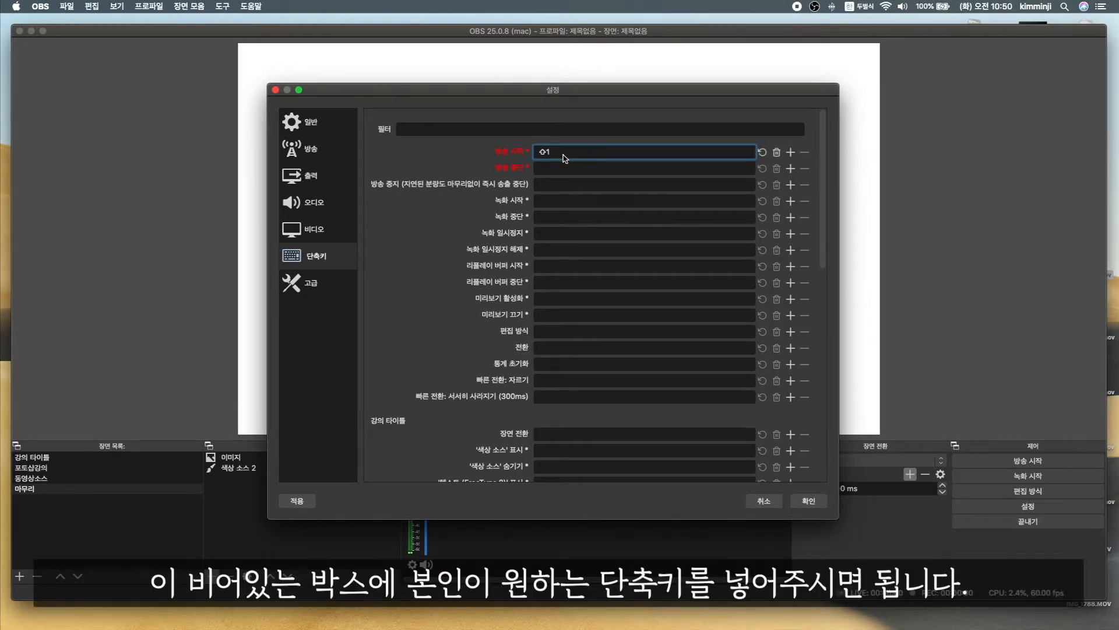
pyautogui.click(562, 172)
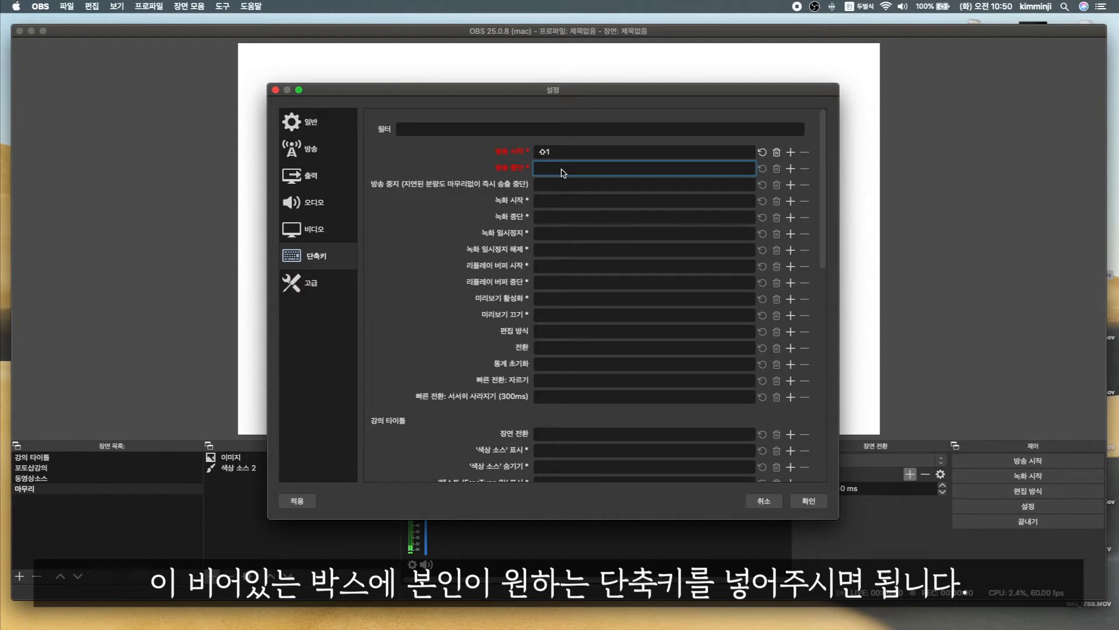
pyautogui.press('shift')
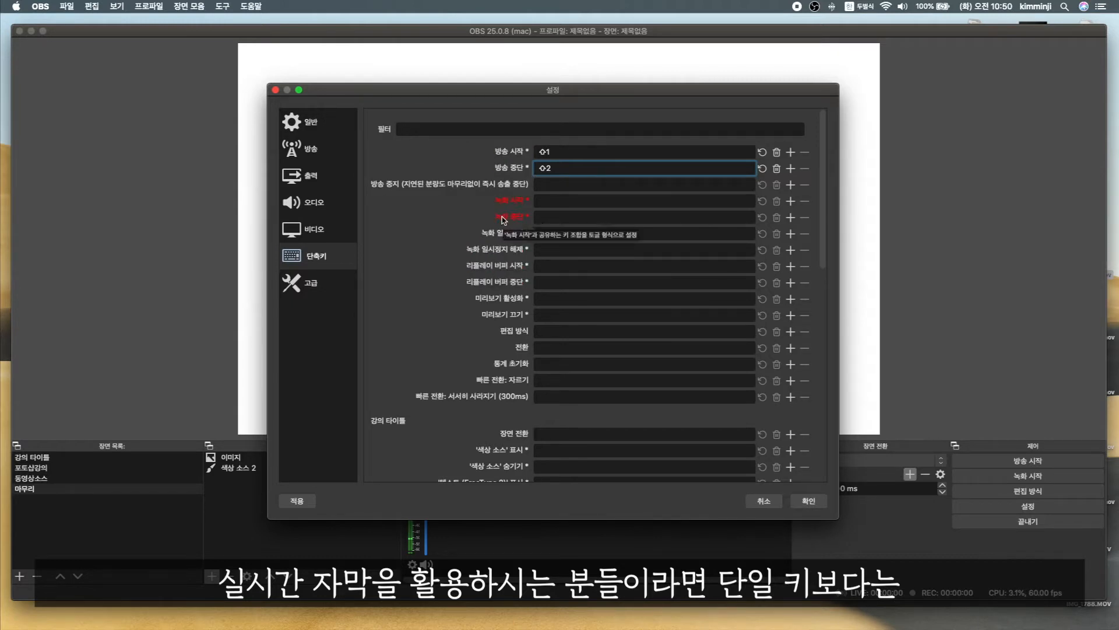
# Step: Assign Shift+3 as the hotkey for 녹화 시작 and Shift+4 for 녹화 중단
pyautogui.click(554, 205)
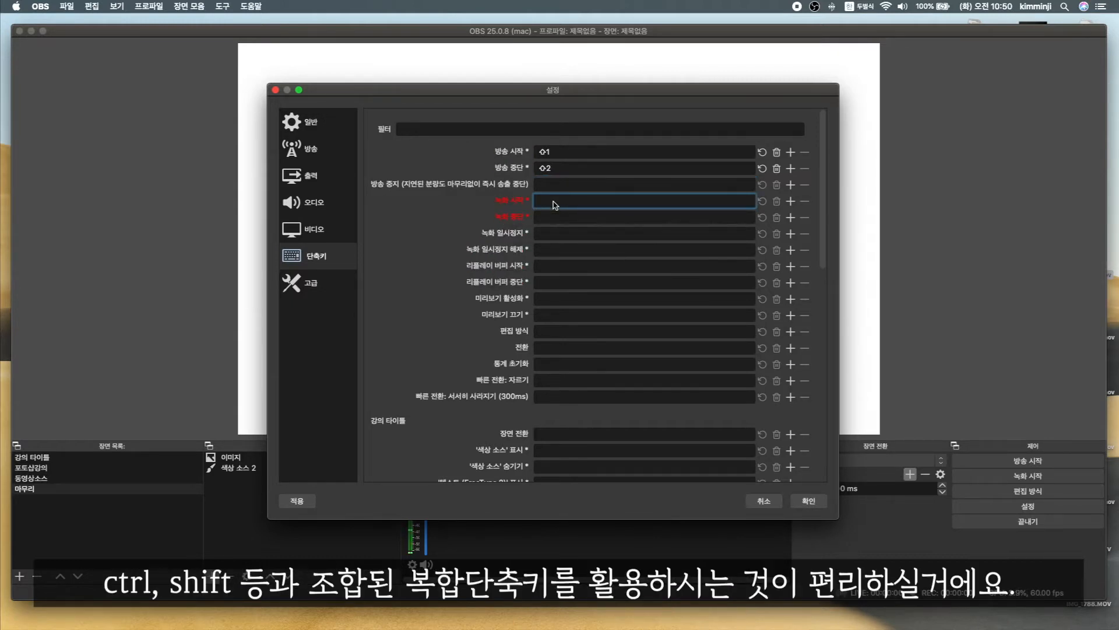
pyautogui.hotkey('shift', '3')
pyautogui.click(552, 220)
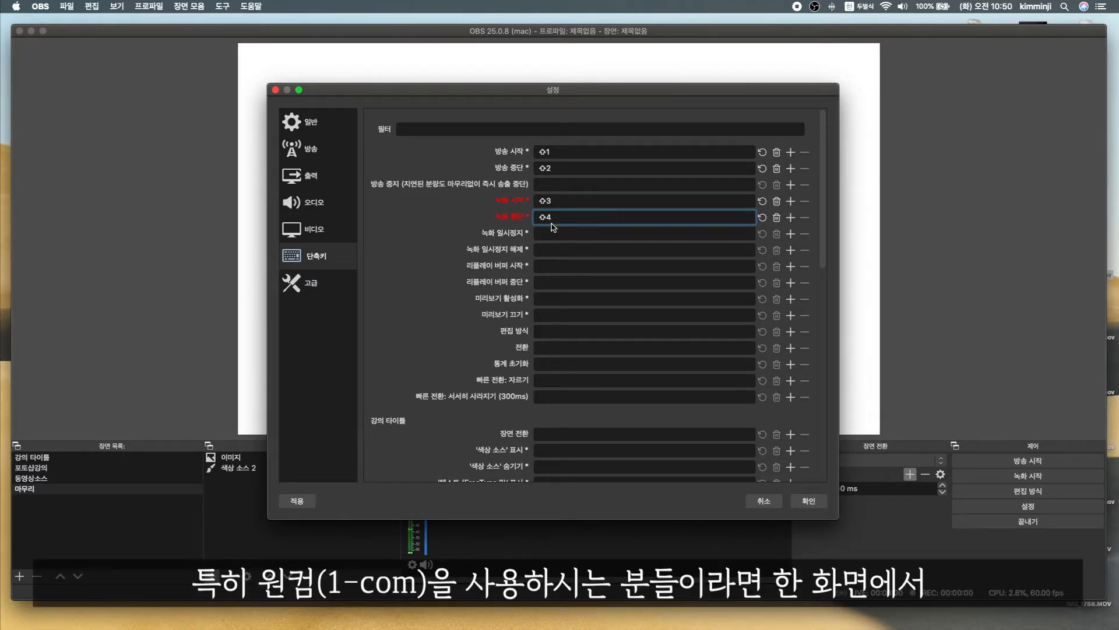
pyautogui.click(467, 226)
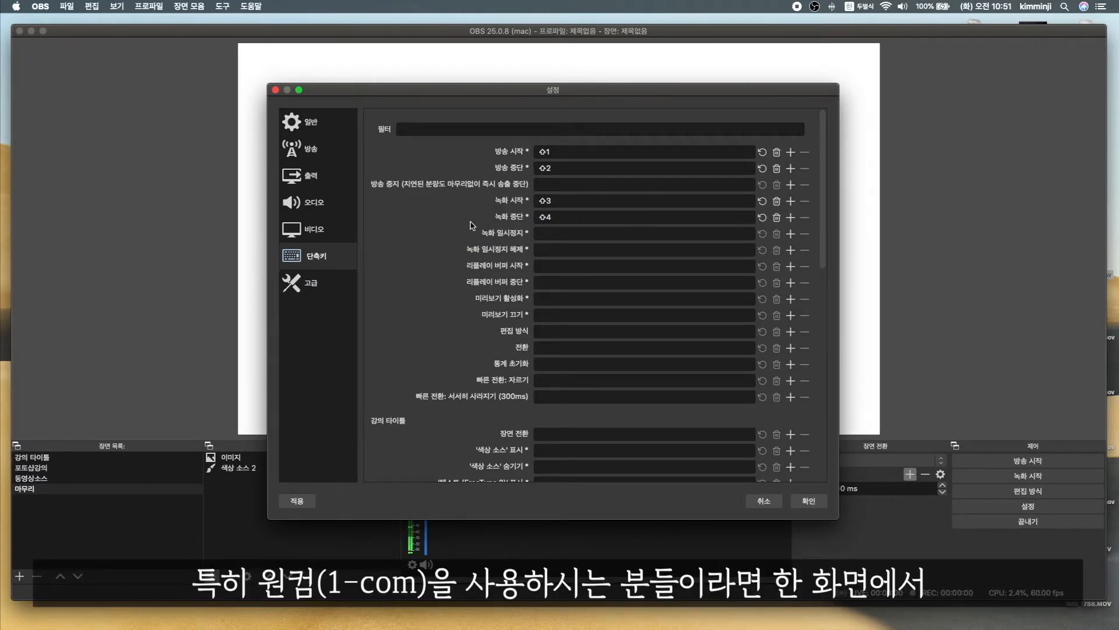
# Step: Assign Shift+Q as the hotkey for 녹화 일시정지 and Shift+W for 녹화 일시정지 해제
pyautogui.press('alt+super+8')
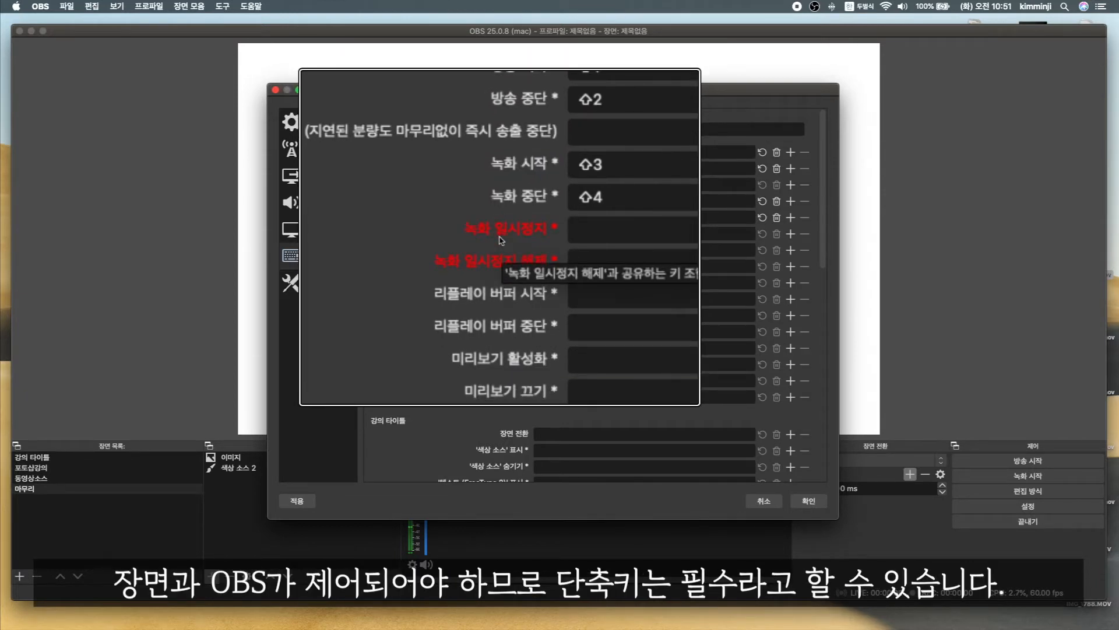
pyautogui.press('alt+super+8')
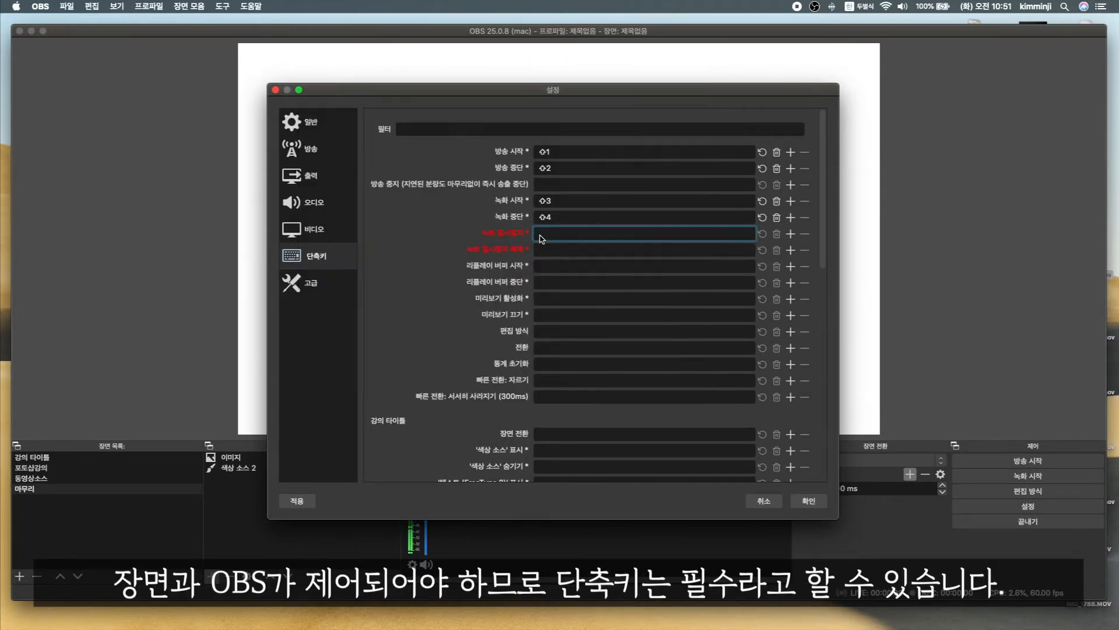
pyautogui.click(540, 235)
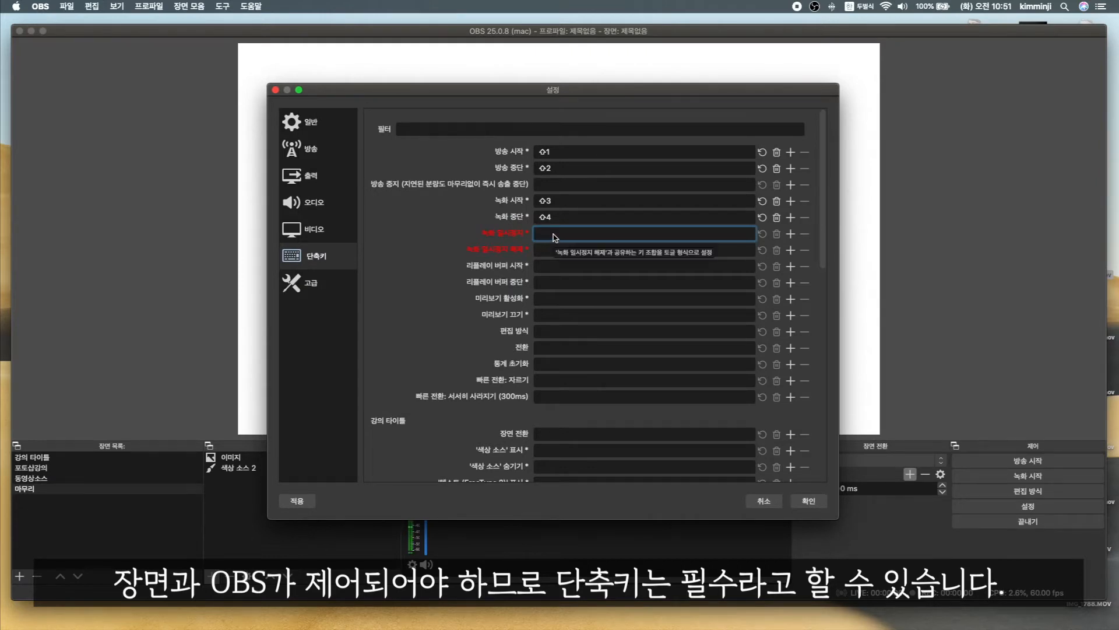
pyautogui.hotkey('shift', 'q')
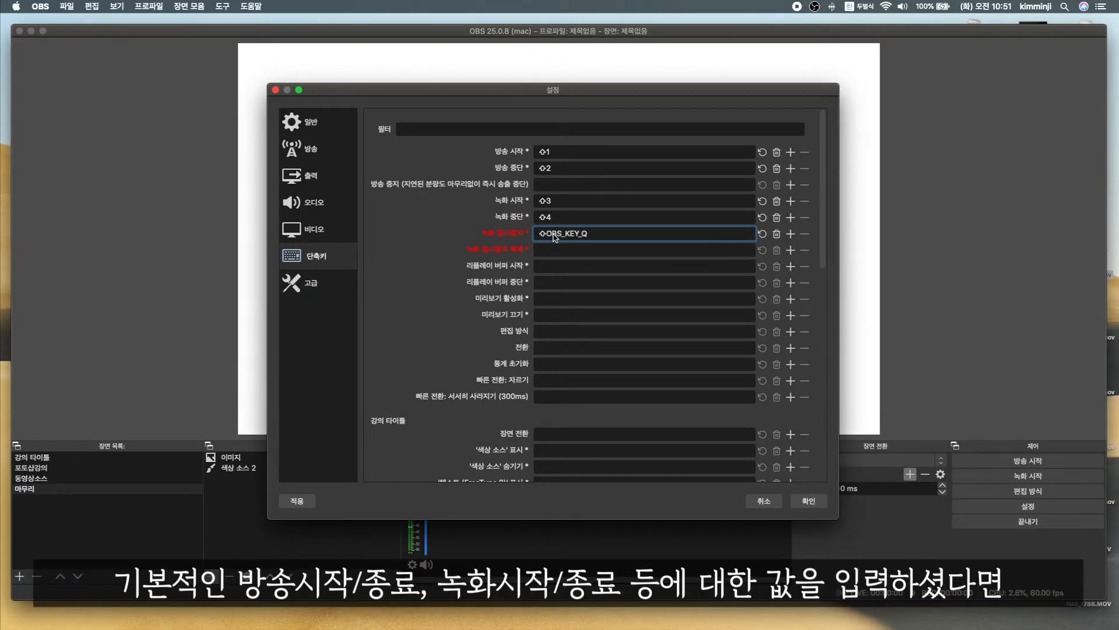
pyautogui.click(554, 251)
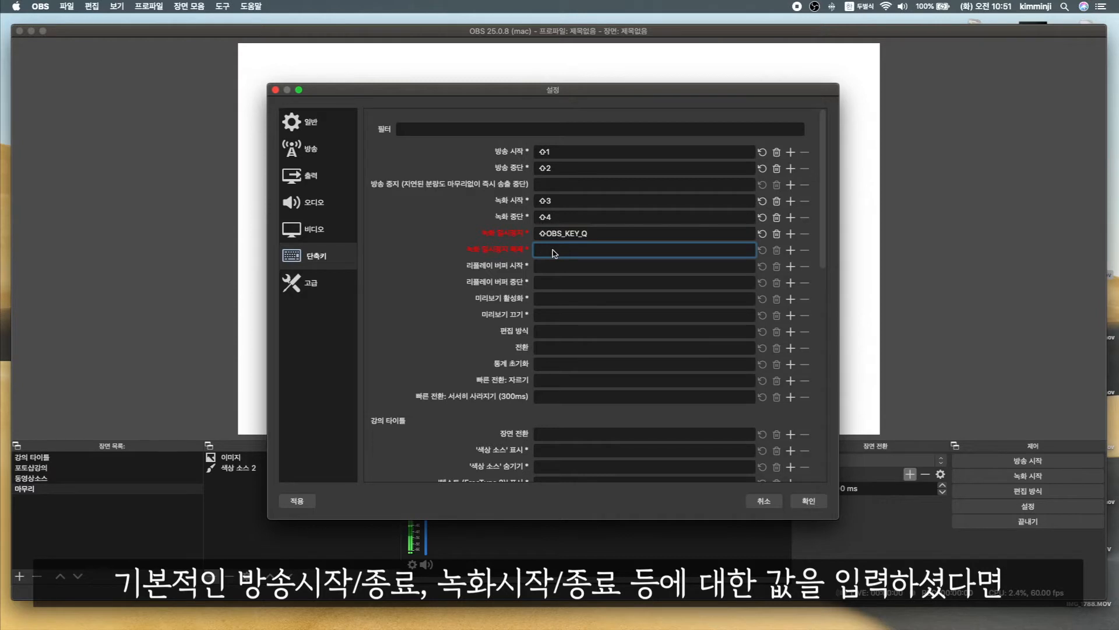
pyautogui.hotkey('shift', 'w')
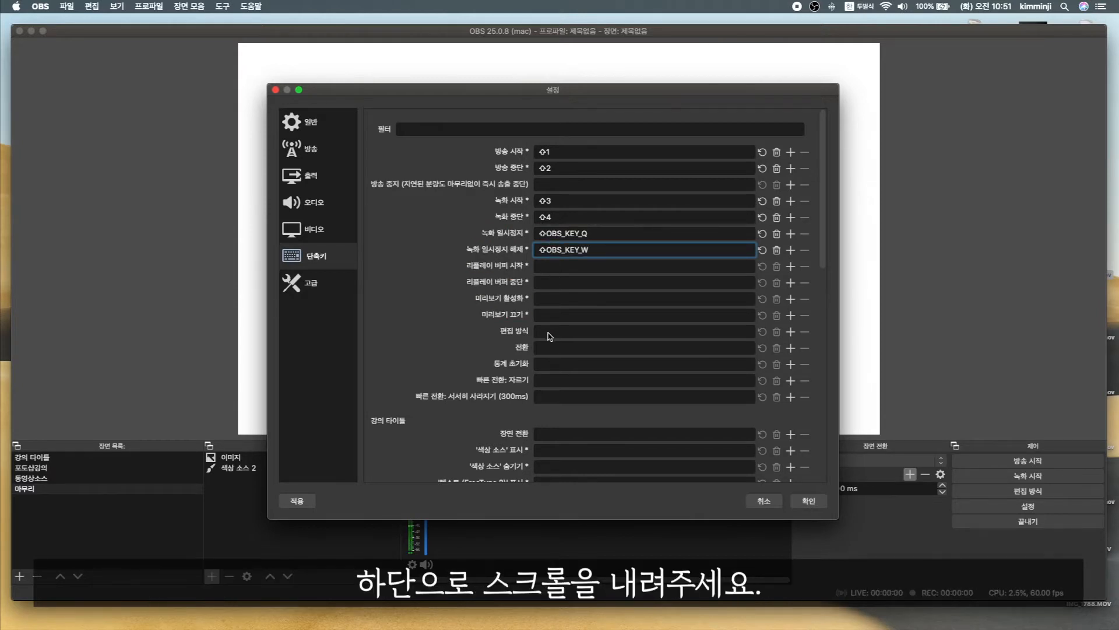
# Step: Assign 1 as the 장면 전환 (scene switch) hotkey of the 강의 타이틀 scene
pyautogui.scroll(-2, 549, 336)
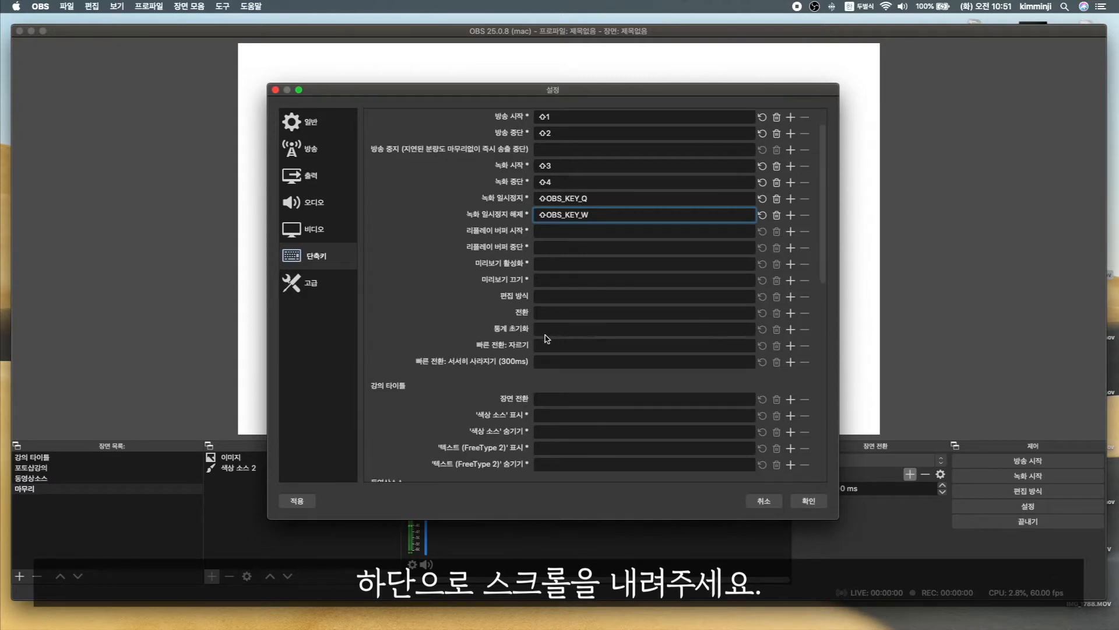
pyautogui.scroll(-12, 551, 334)
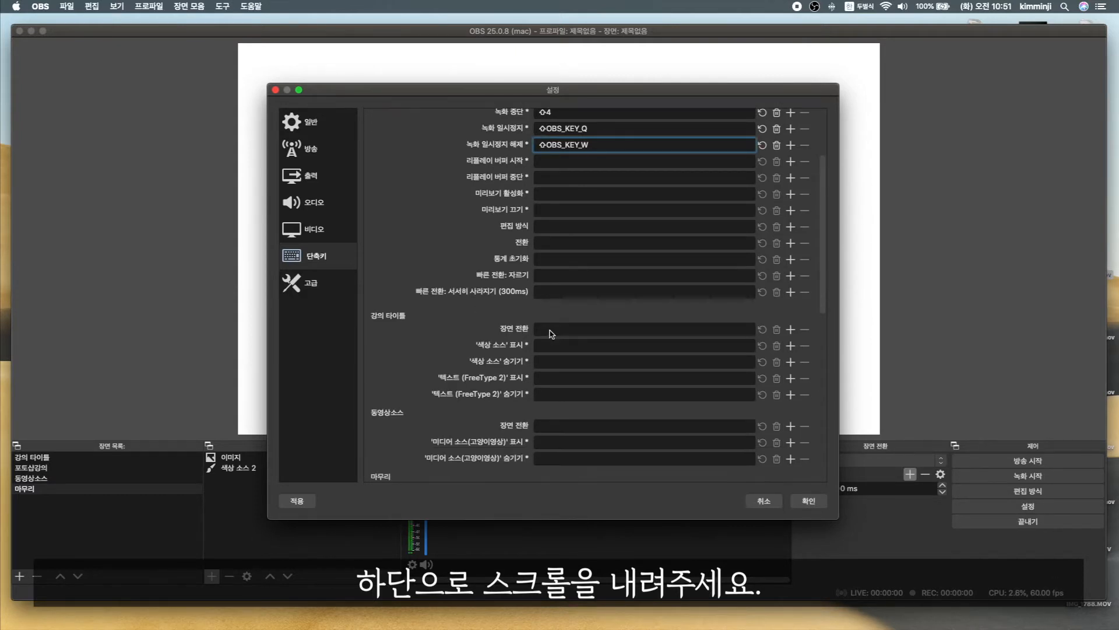
pyautogui.scroll(-2, 551, 334)
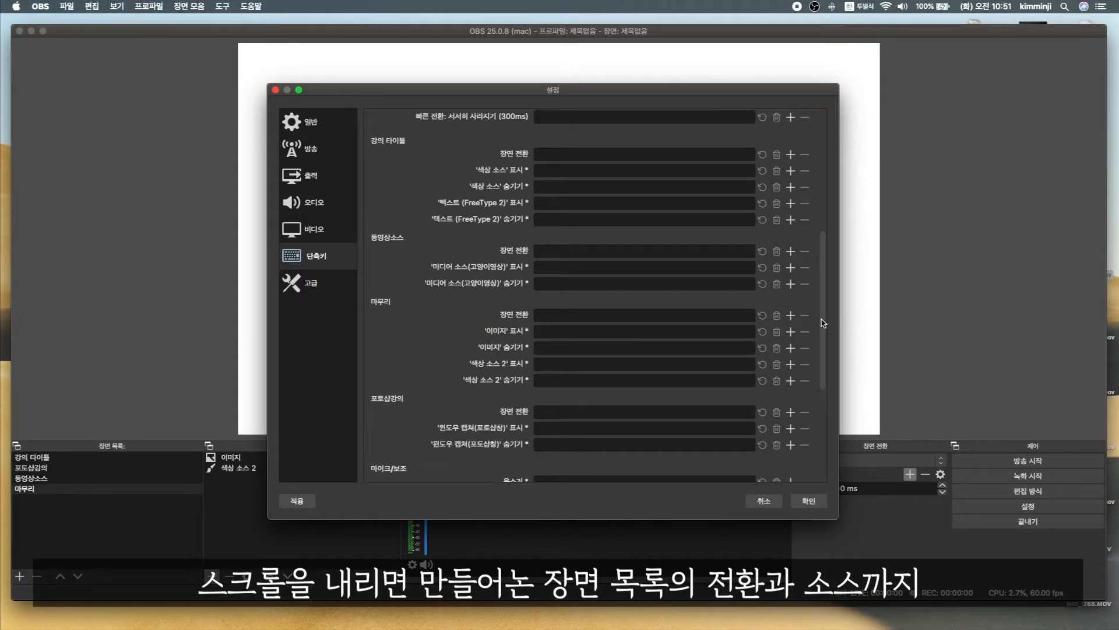
pyautogui.scroll(-1, 823, 324)
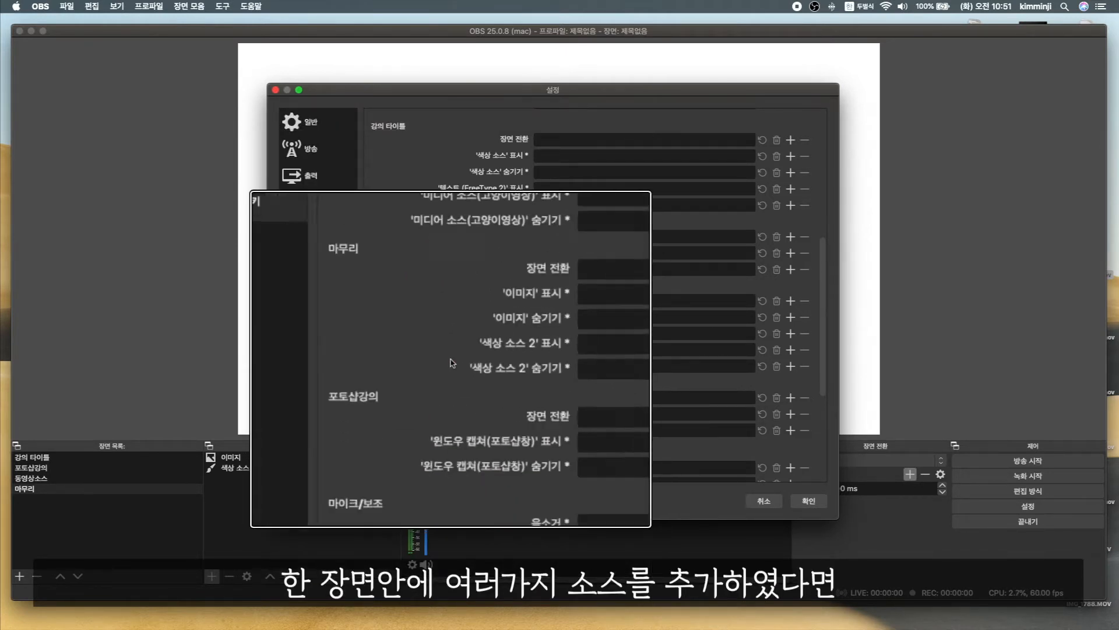
pyautogui.click(560, 143)
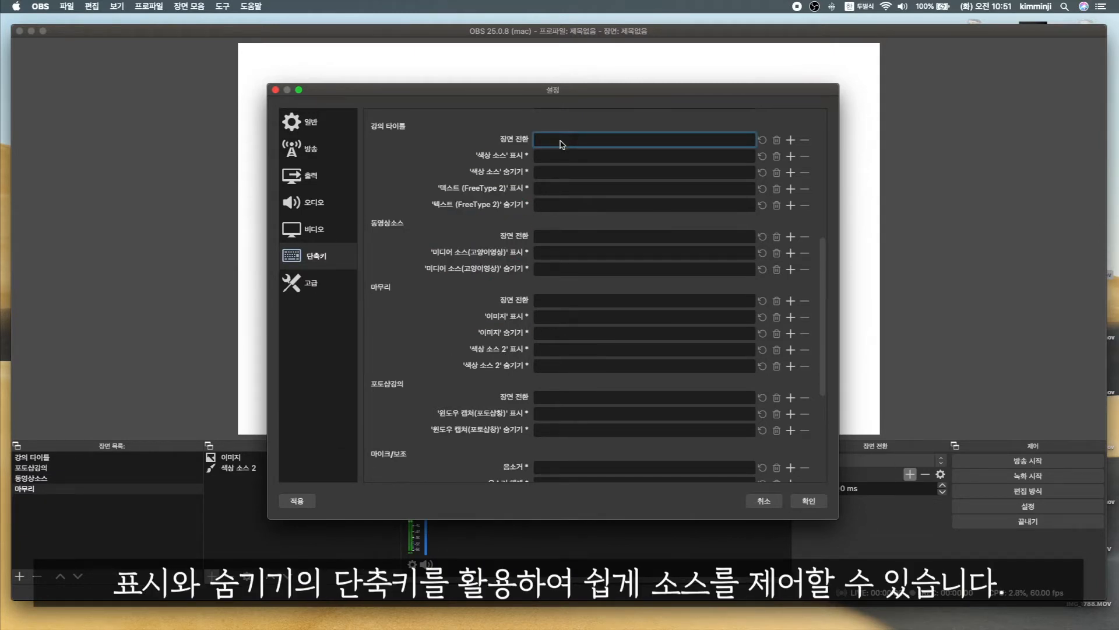
pyautogui.press('1')
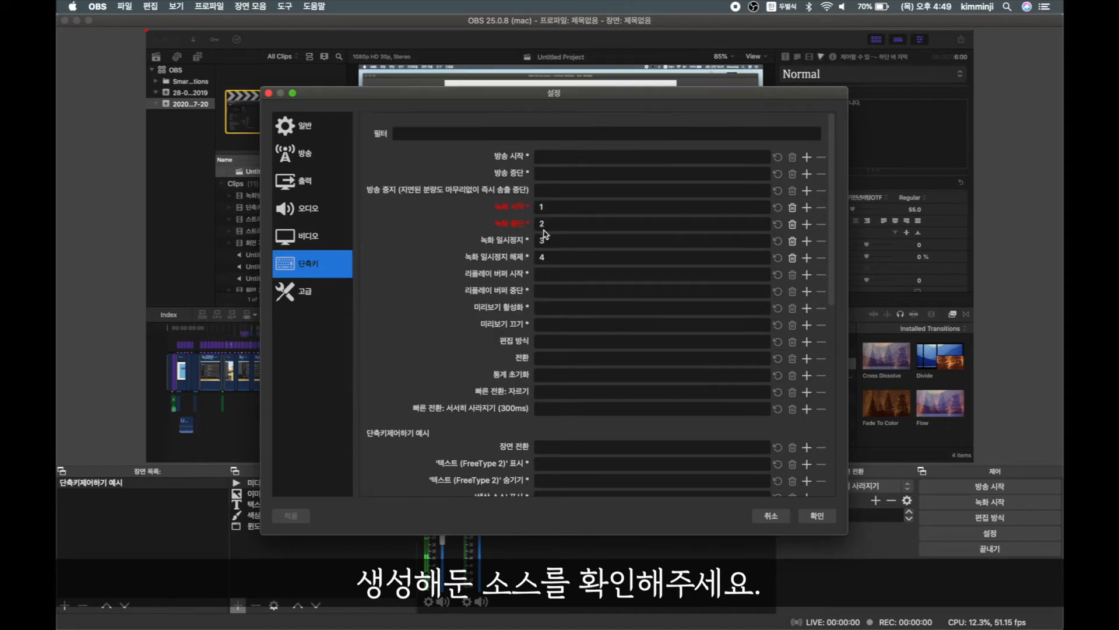
# Step: In the 단축키제어하기 예시 scene, assign Q as the hotkey for '텍스트 (FreeType 2)' 표시 and W for its 숨기기
pyautogui.scroll(-3, 504, 263)
pyautogui.scroll(-4, 505, 264)
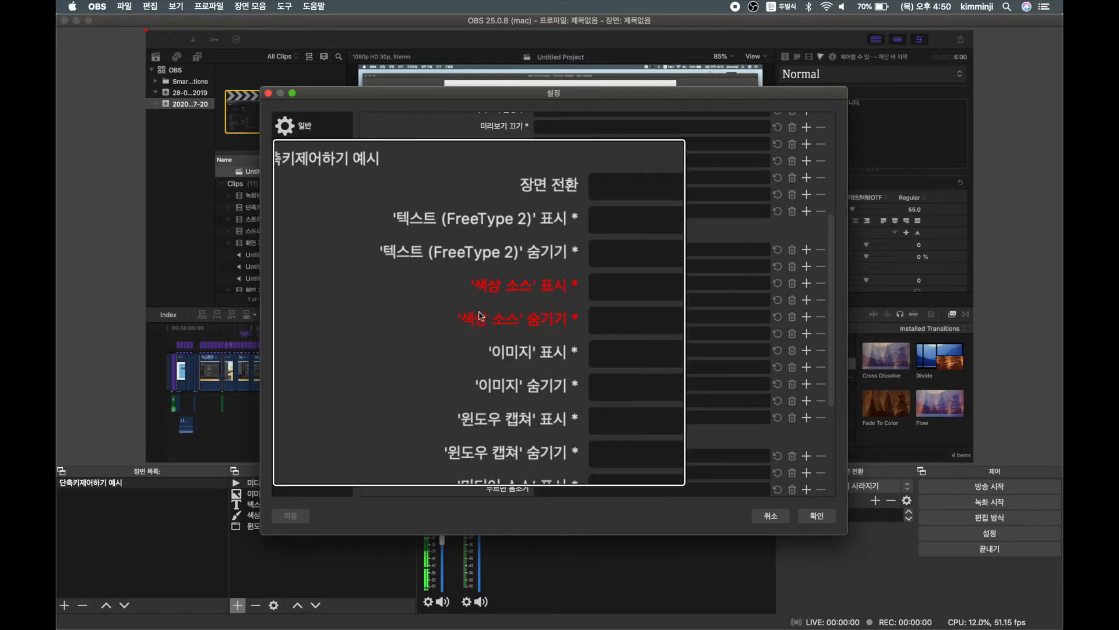
pyautogui.click(561, 268)
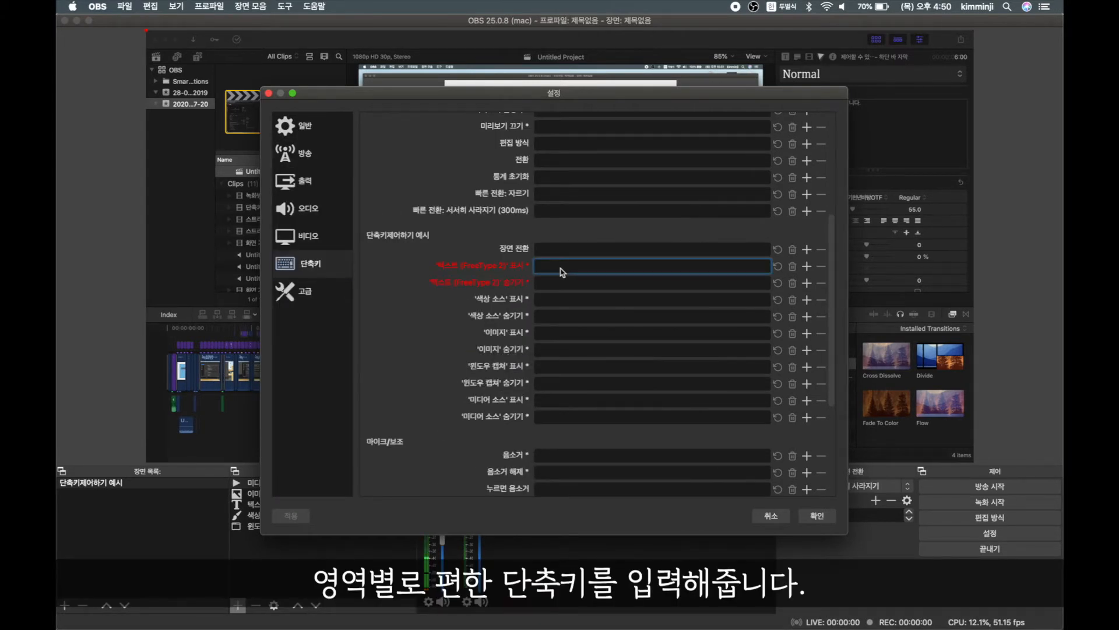
pyautogui.press('q')
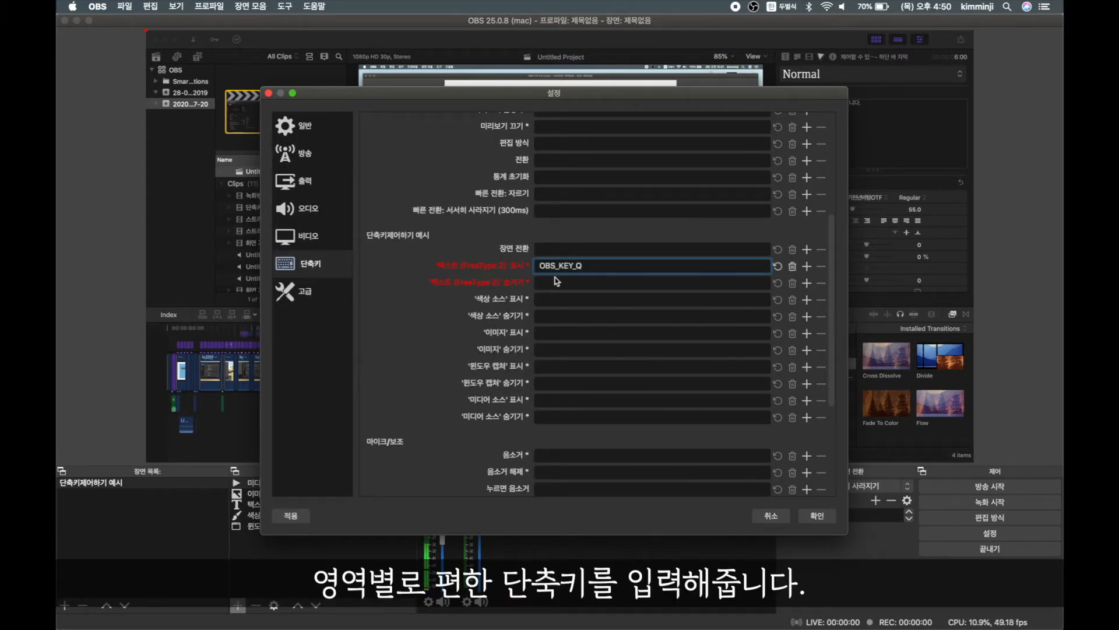
pyautogui.click(555, 286)
pyautogui.press('w')
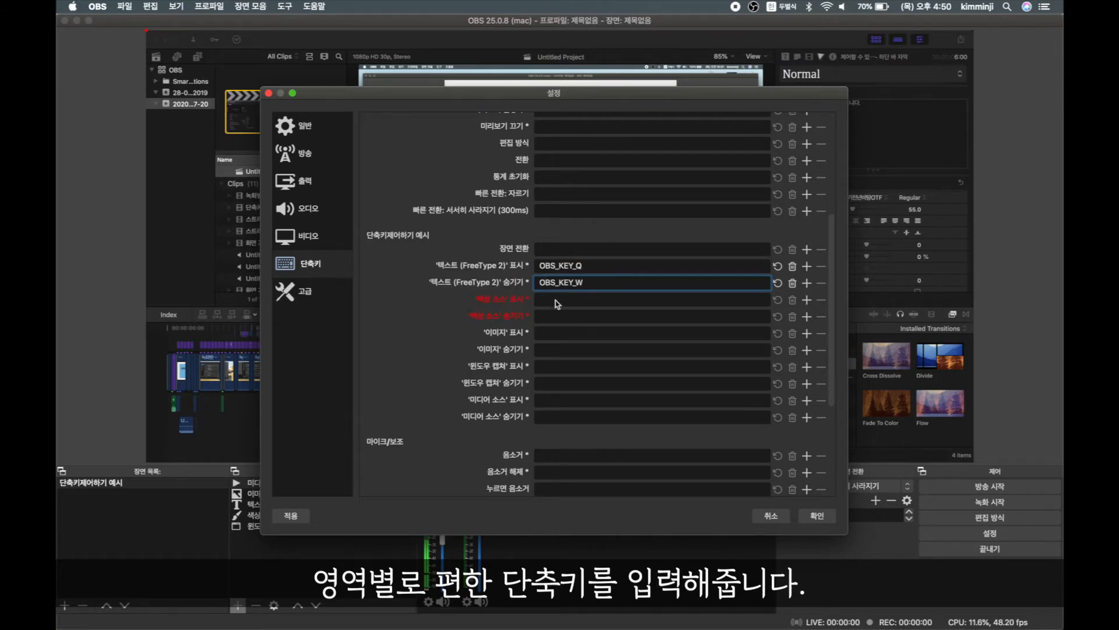
# Step: Assign E as the hotkey for '색상 소스' 표시 and R for '색상 소스' 숨기기
pyautogui.click(557, 302)
pyautogui.press('e')
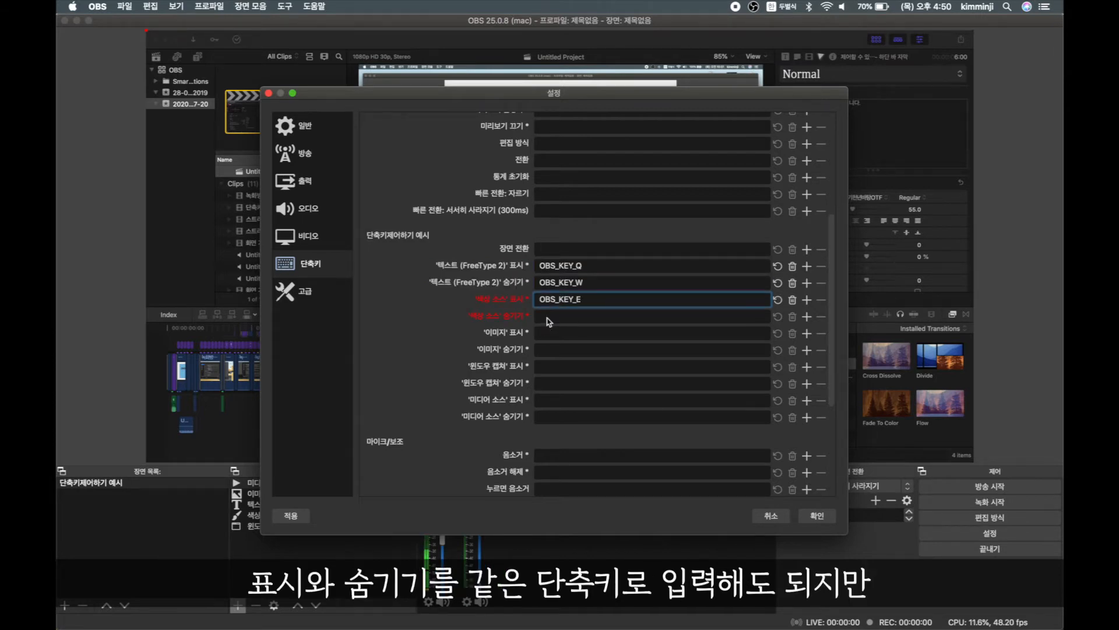
pyautogui.click(548, 322)
pyautogui.press('r')
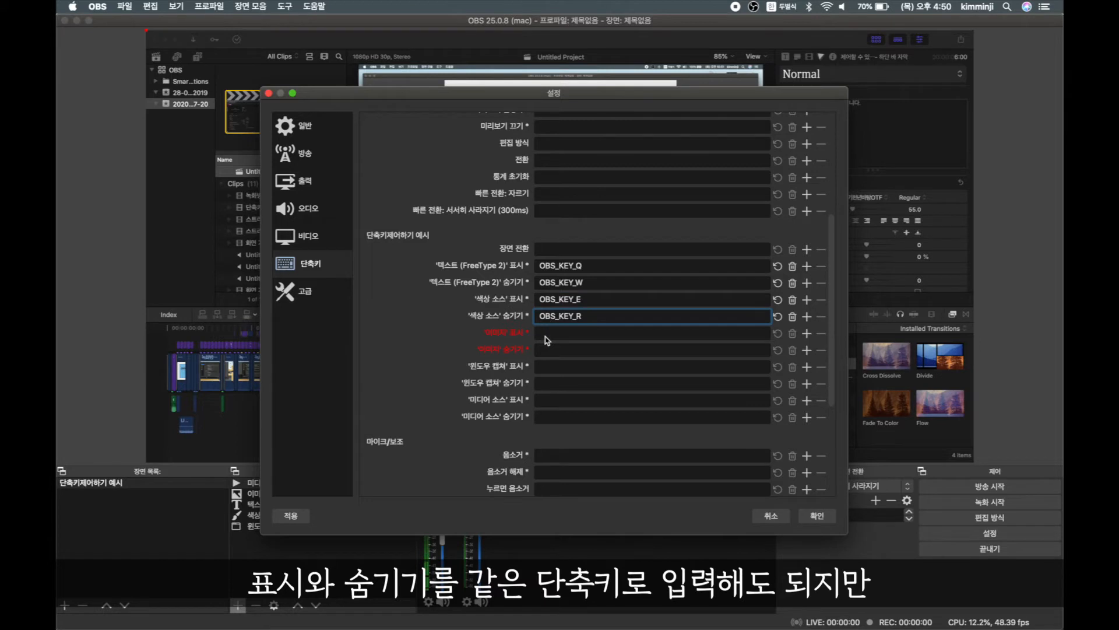
# Step: Assign A as the hotkey for '이미지' 표시 and S for '이미지' 숨기기
pyautogui.click(547, 335)
pyautogui.press('a')
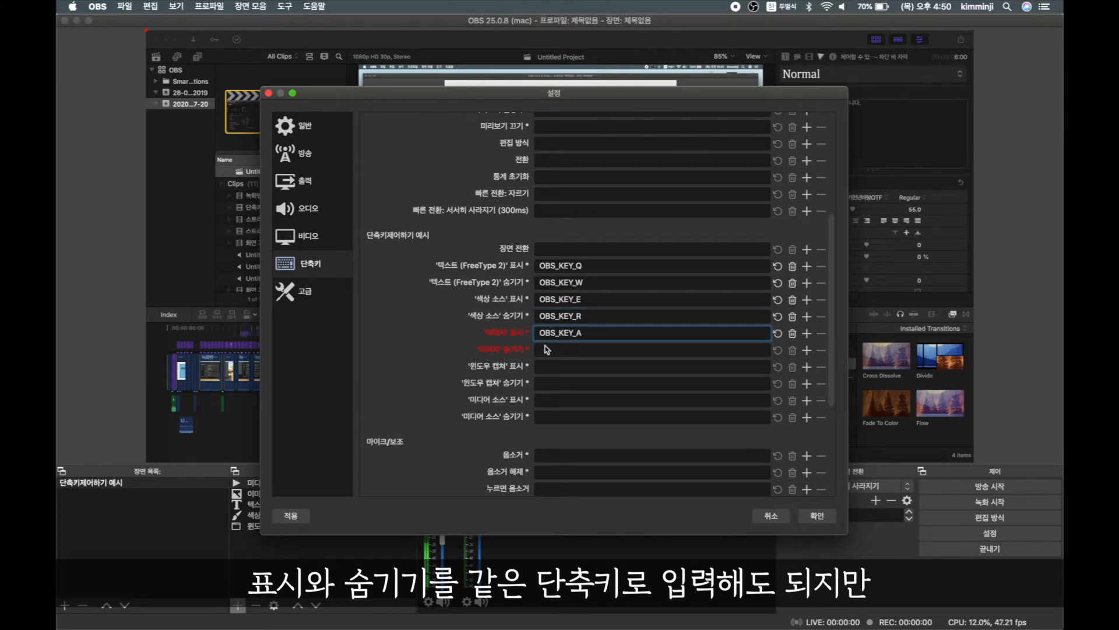
pyautogui.click(546, 351)
pyautogui.press('s')
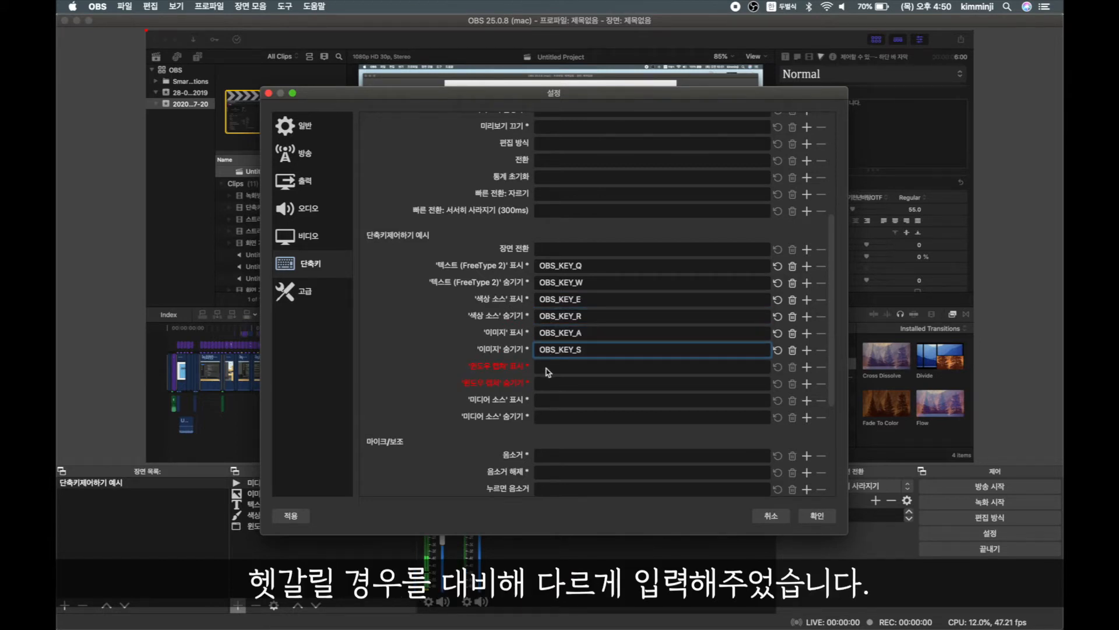
# Step: Assign D as the hotkey for '윈도우 캡쳐' 표시 and F for '윈도우 캡쳐' 숨기기
pyautogui.click(548, 367)
pyautogui.press('d')
pyautogui.click(545, 383)
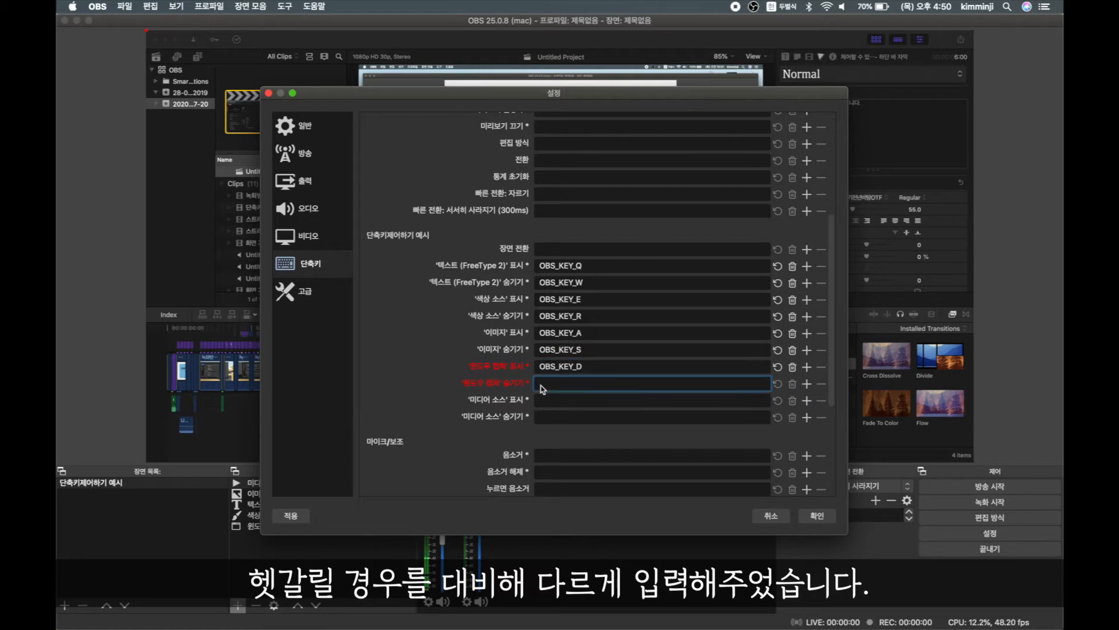
pyautogui.press('f')
# Step: Assign Z as the hotkey for '미디어 소스' 표시 and X for '미디어 소스' 숨기기, and save the settings
pyautogui.click(542, 401)
pyautogui.press('z')
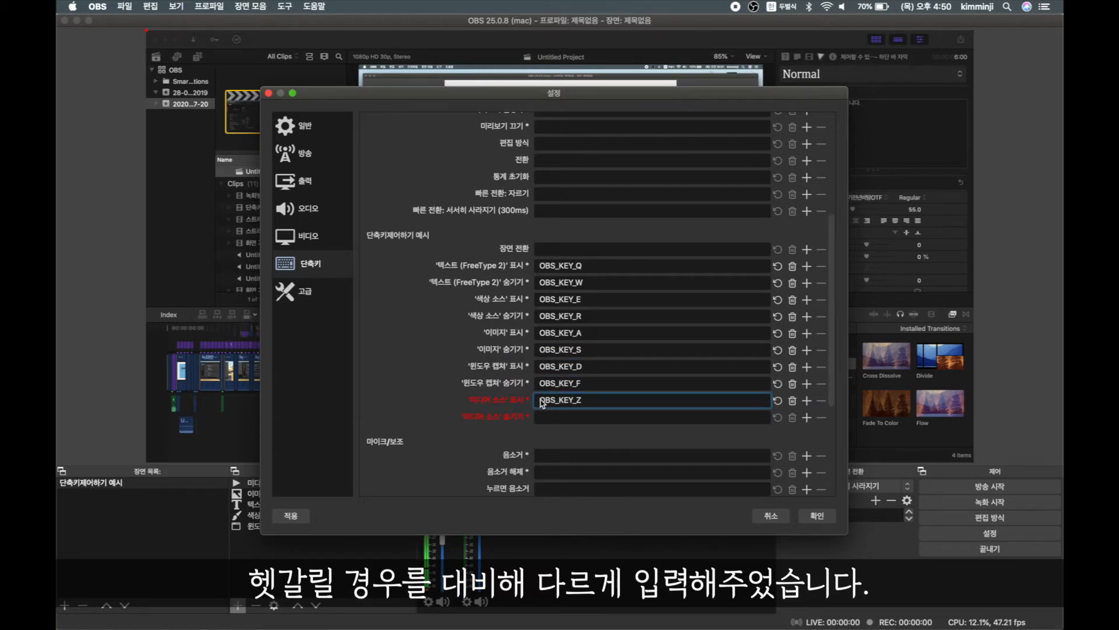
pyautogui.click(543, 417)
pyautogui.press('x')
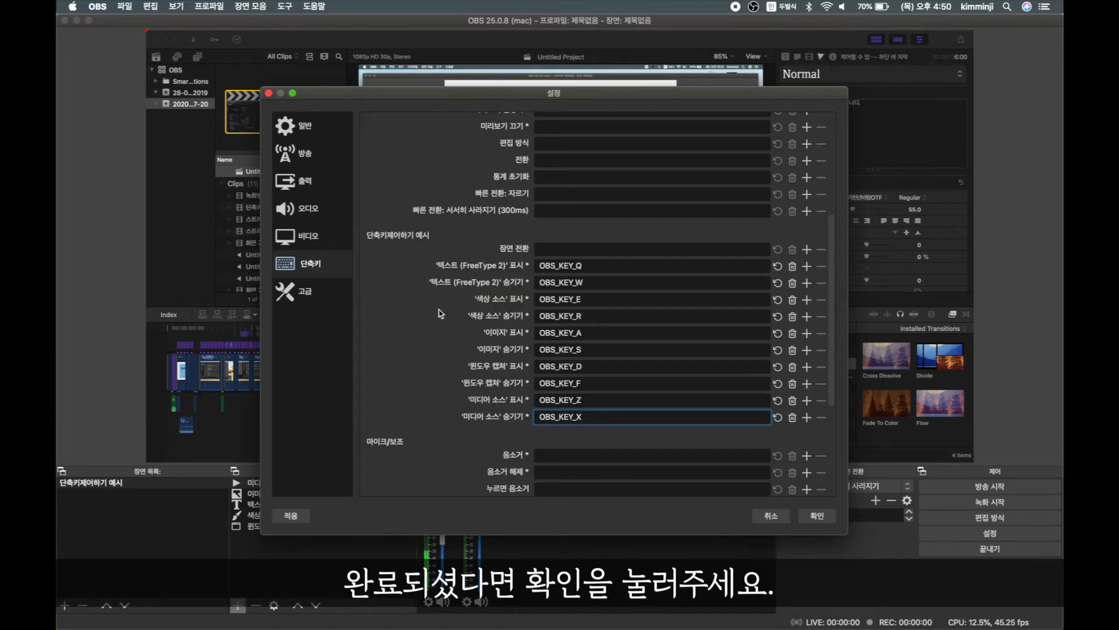
pyautogui.click(818, 516)
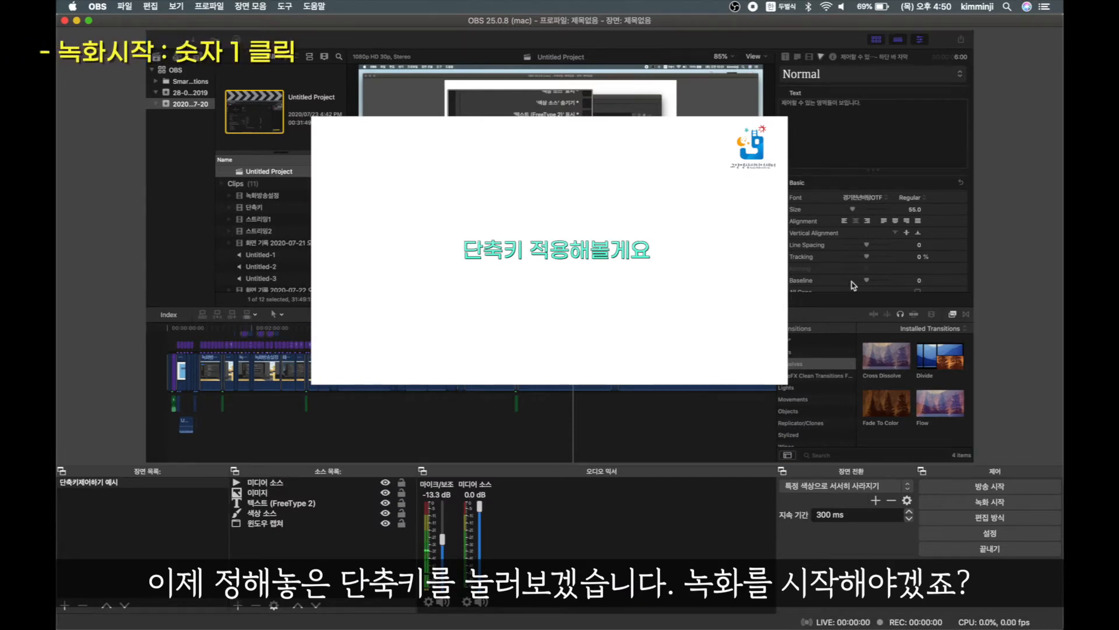
# Step: Test the recording hotkeys by starting a recording, pausing it and resuming it
pyautogui.press('1')
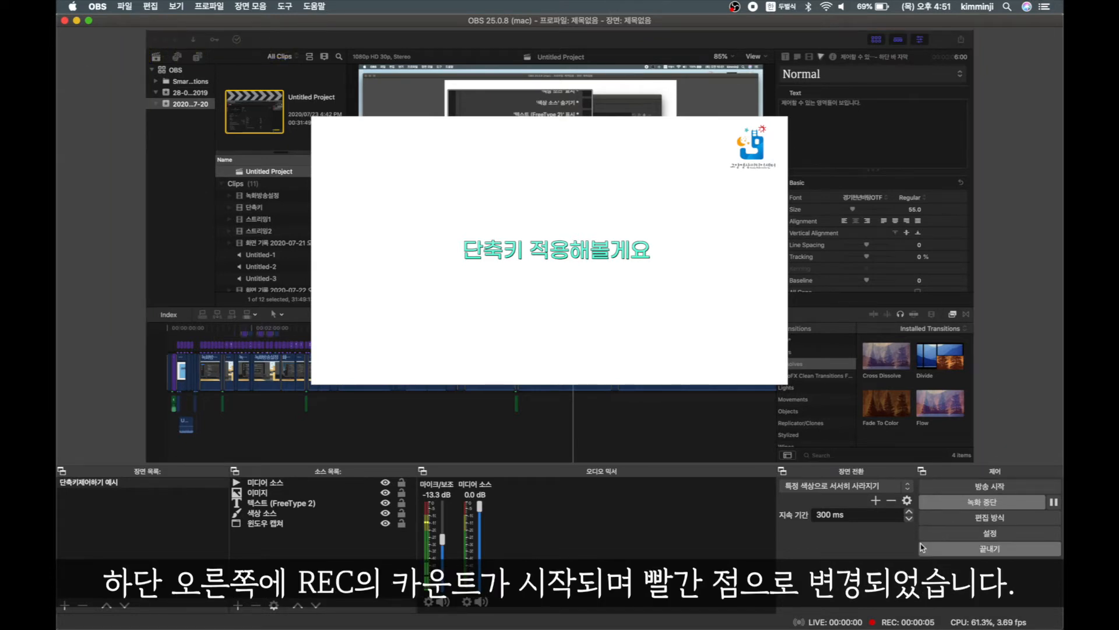
pyautogui.press('p')
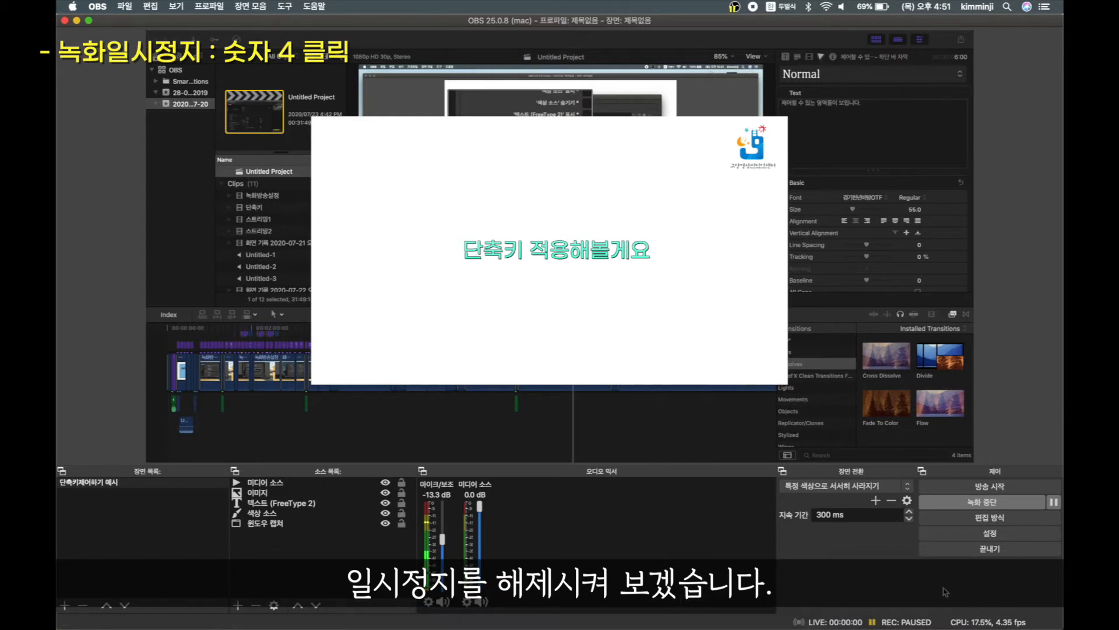
pyautogui.press('4')
pyautogui.press('4')
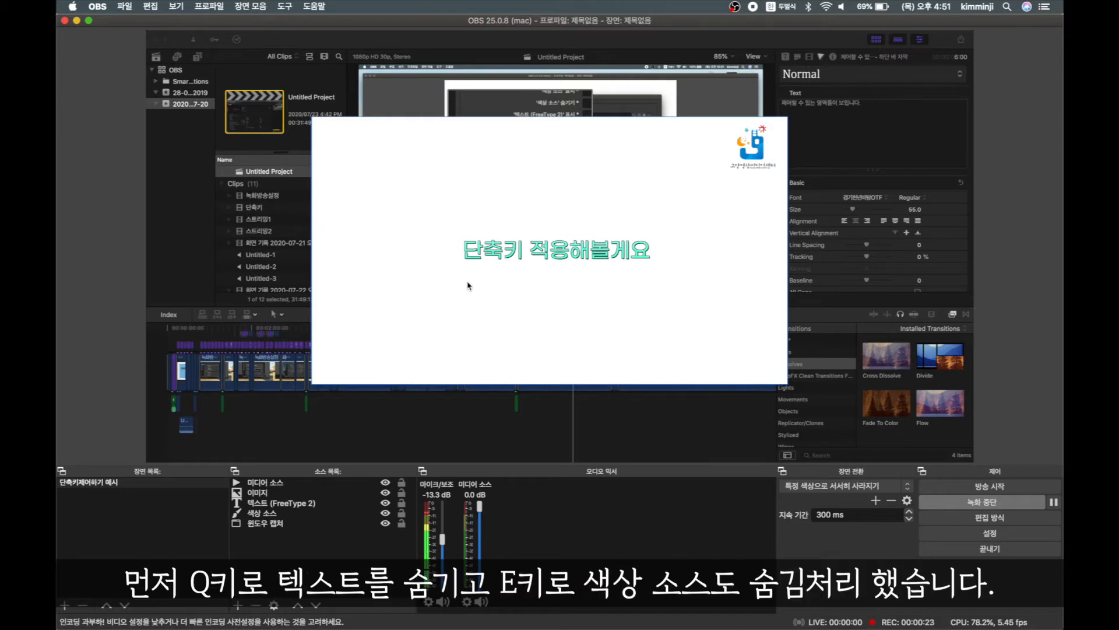
# Step: Hide the 텍스트 (FreeType 2) and 색상 소스 sources with their hotkeys while recording
pyautogui.press('q')
pyautogui.press('e')
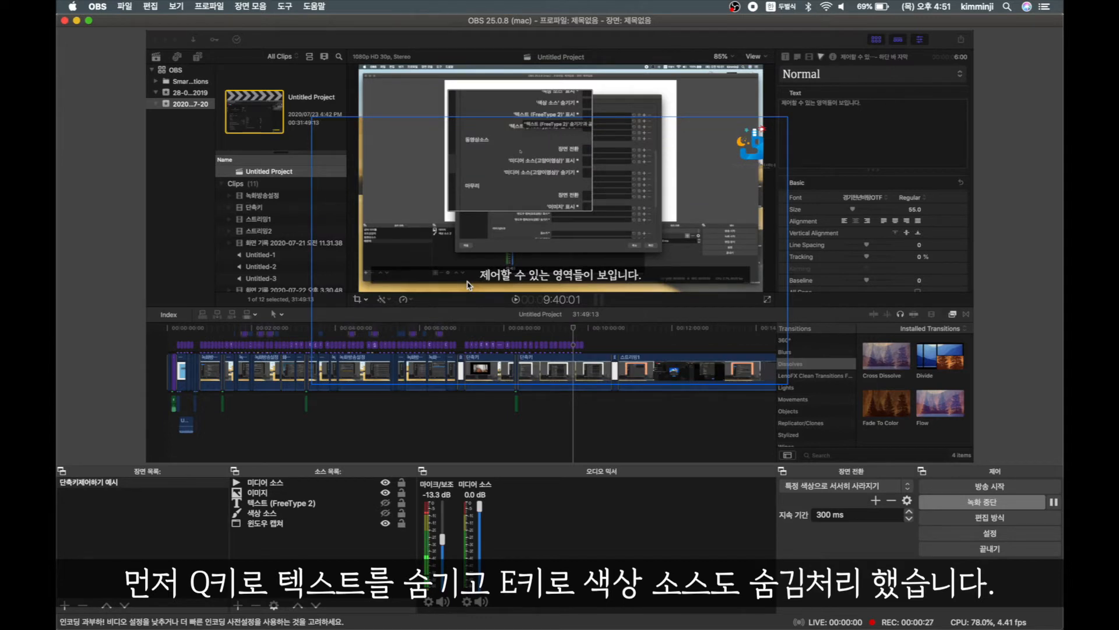
pyautogui.press('e')
pyautogui.press('e')
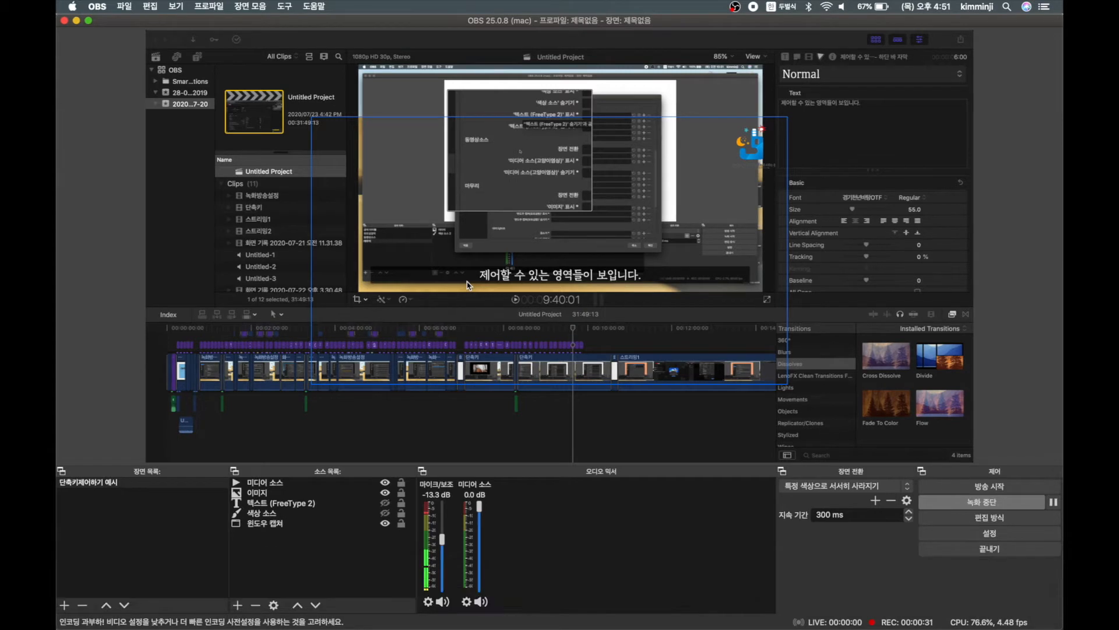
# Step: Hide and redisplay the 이미지 and 윈도우 캡쳐 sources one after the other with their hotkeys, and hide the 미디어 소스
pyautogui.press('a')
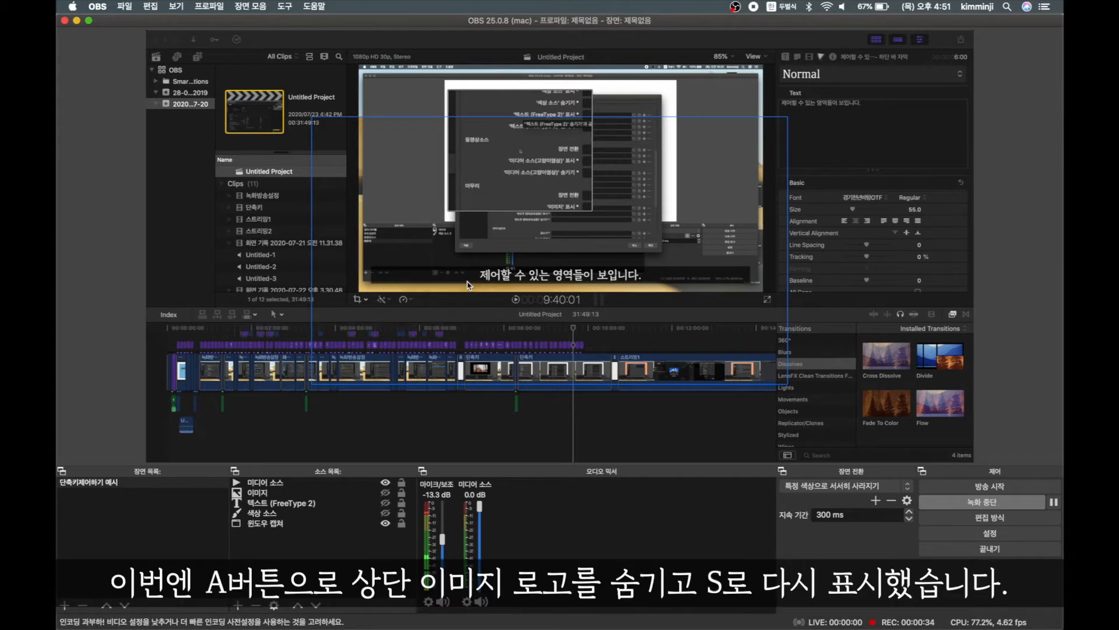
pyautogui.press('s')
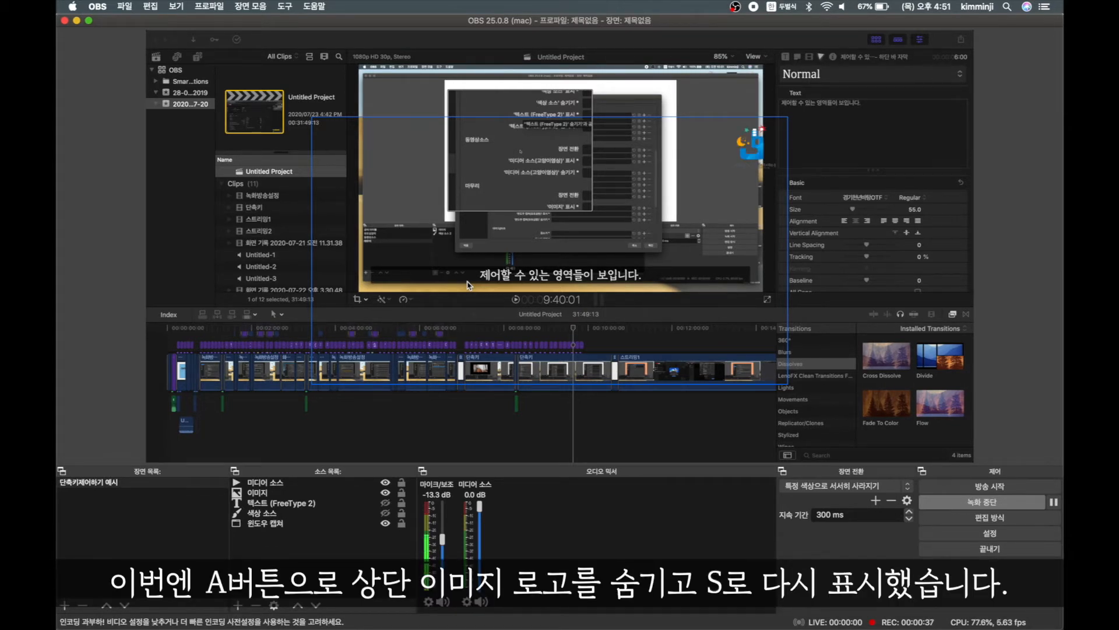
pyautogui.press('z')
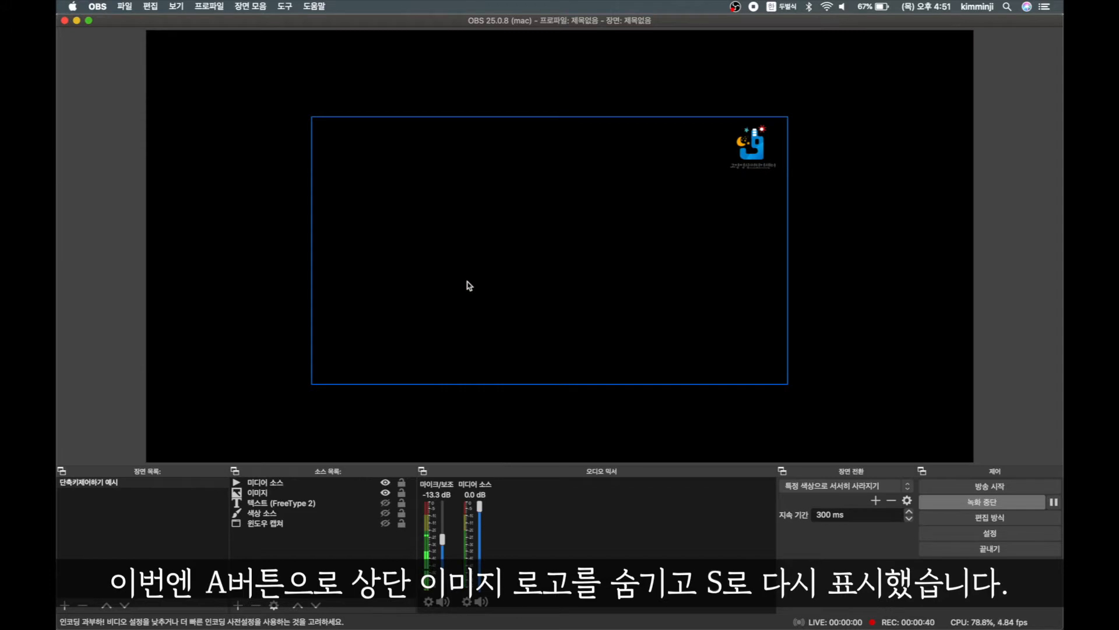
pyautogui.press('x')
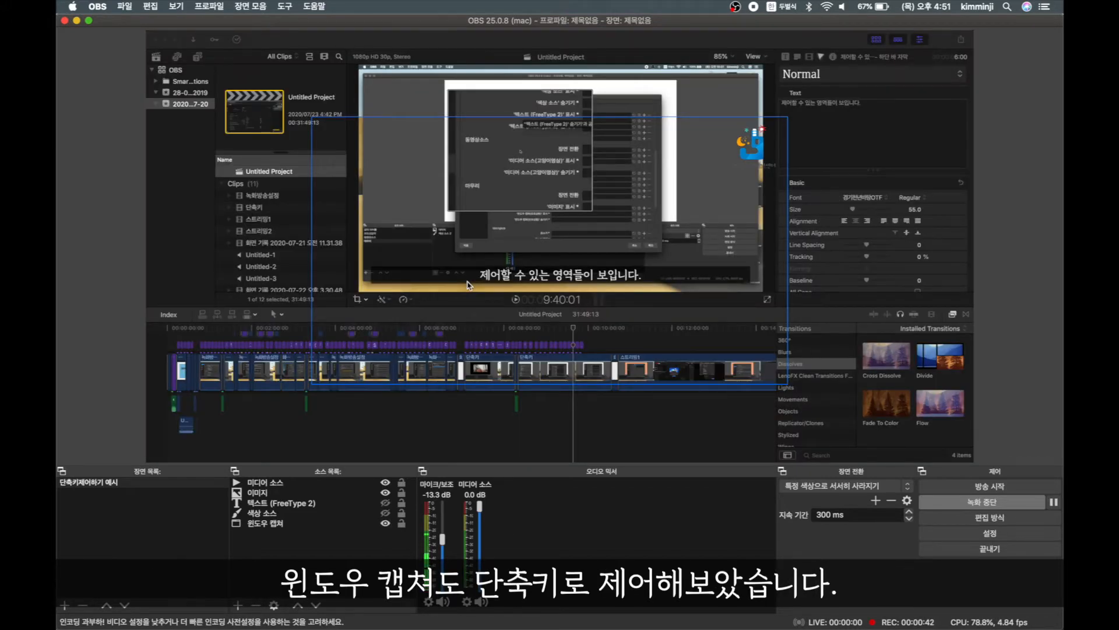
pyautogui.press('c')
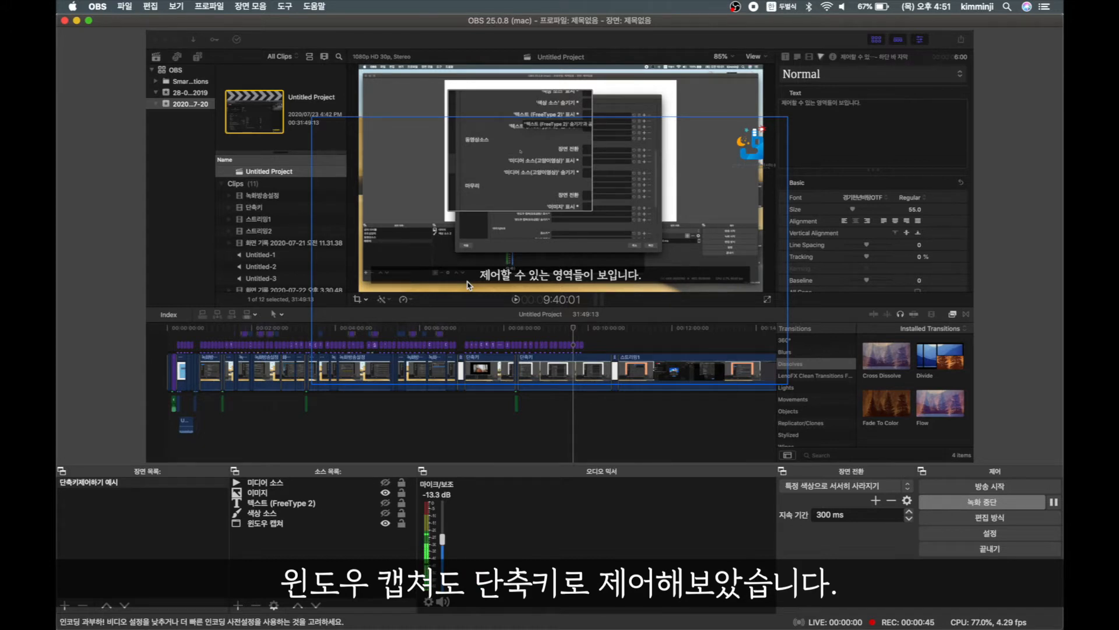
# Step: Show and hide the 텍스트 (FreeType 2) source and the 색상 소스 in turn with their hotkeys
pyautogui.press('z')
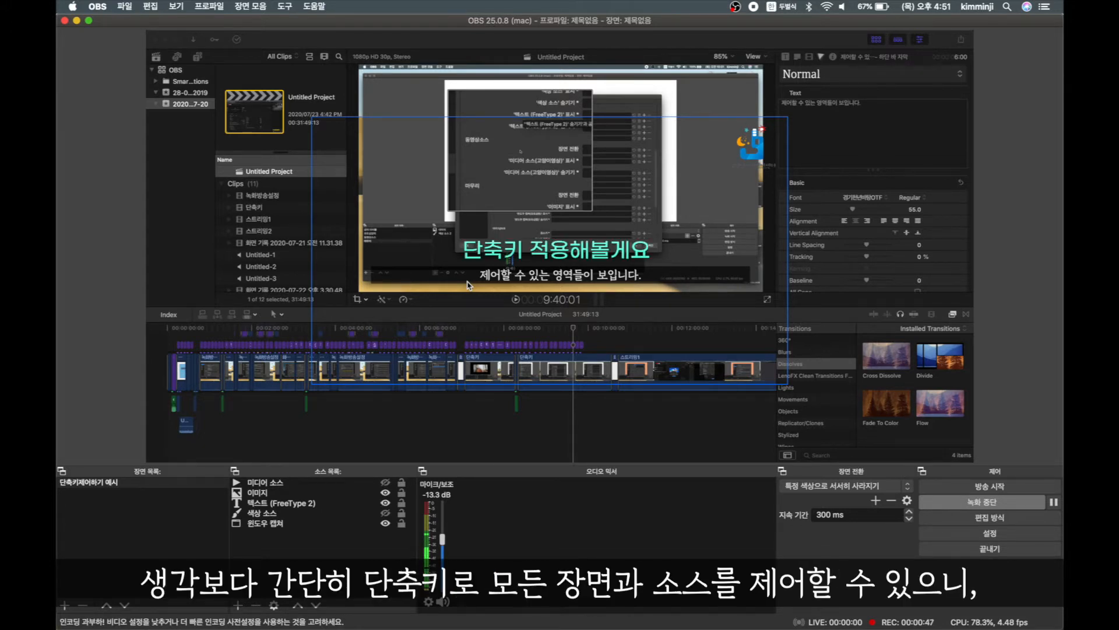
pyautogui.press('x')
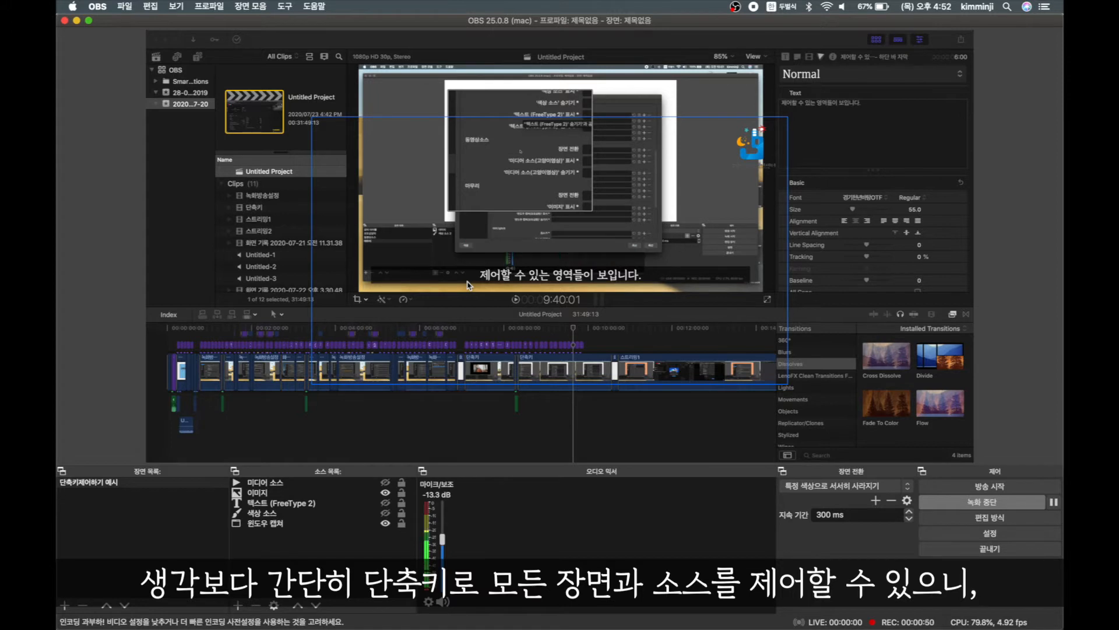
pyautogui.press('c')
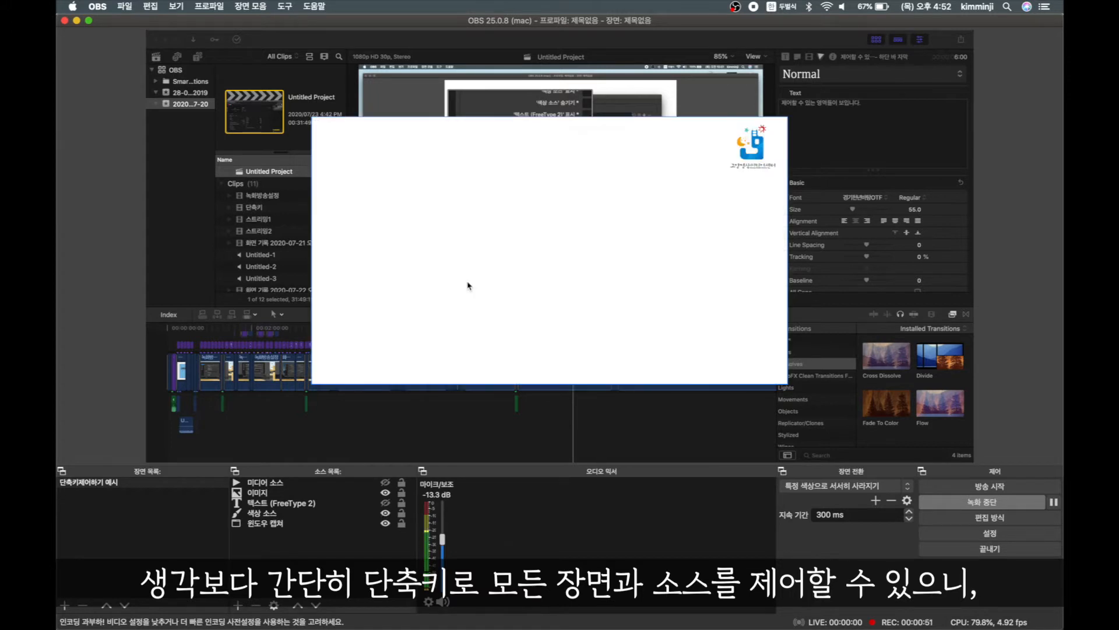
pyautogui.press('v')
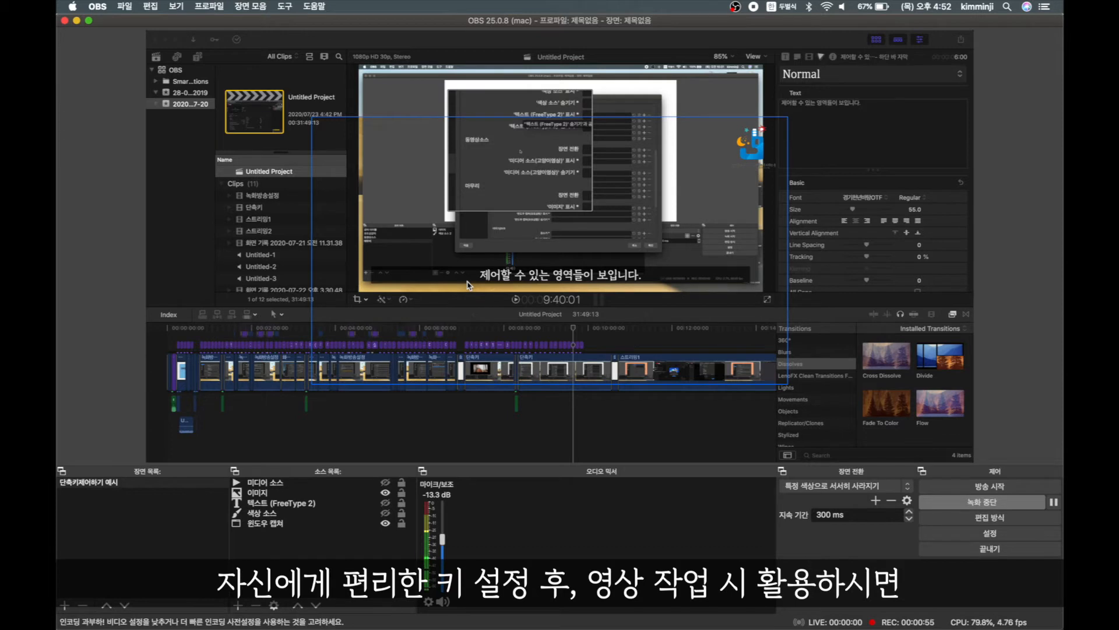
# Step: Hide the 이미지 source with its hotkey, and switch the 윈도우 캡쳐 source off and back on
pyautogui.press('n')
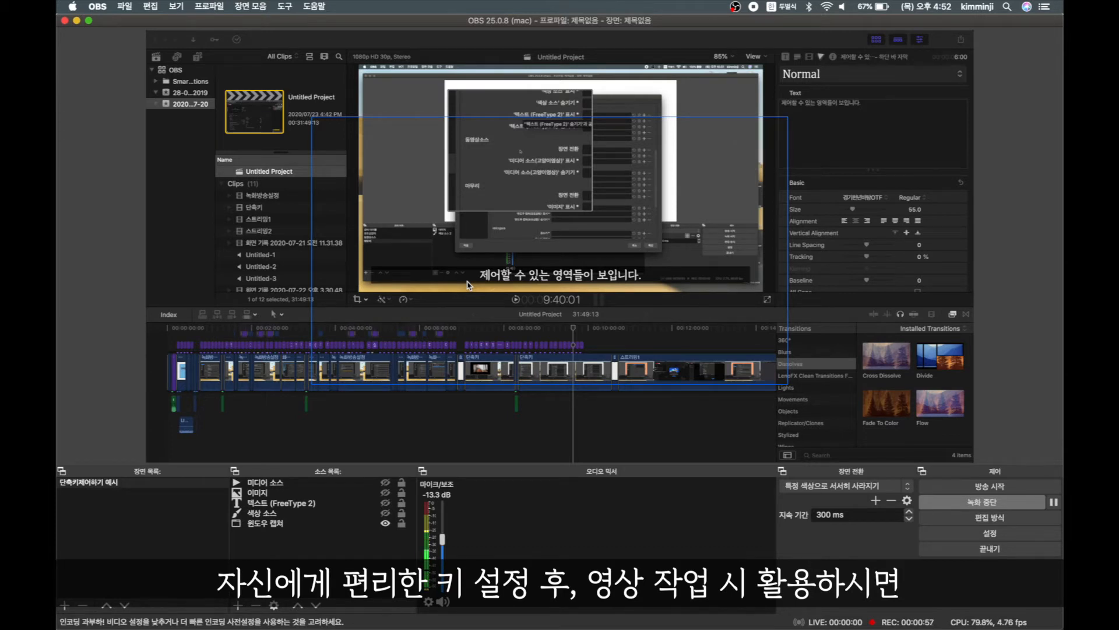
pyautogui.press('w')
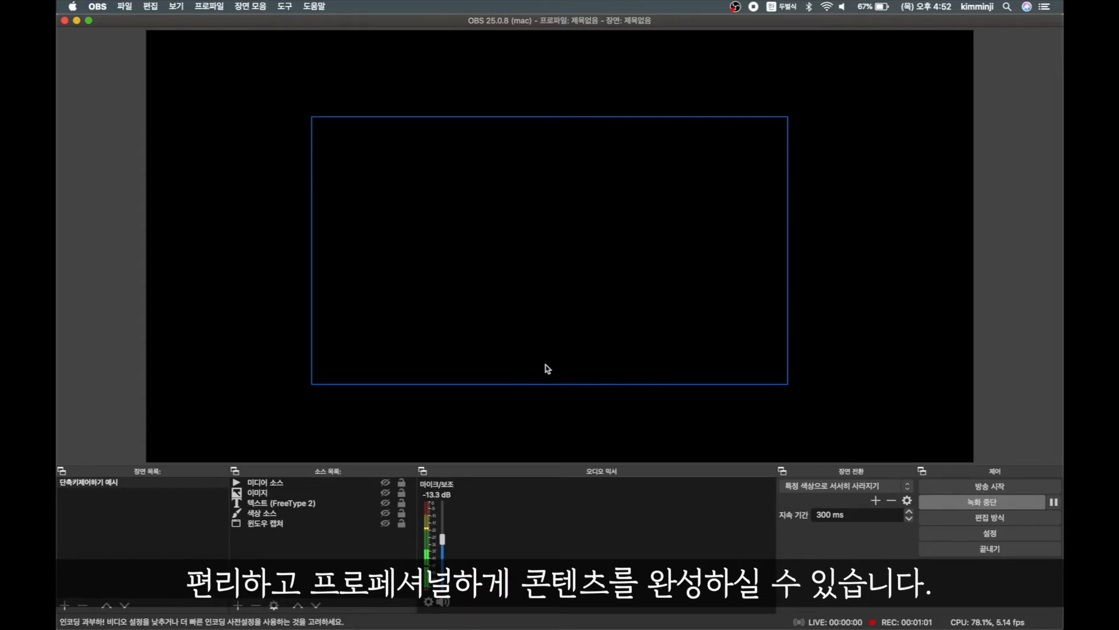
pyautogui.press('w')
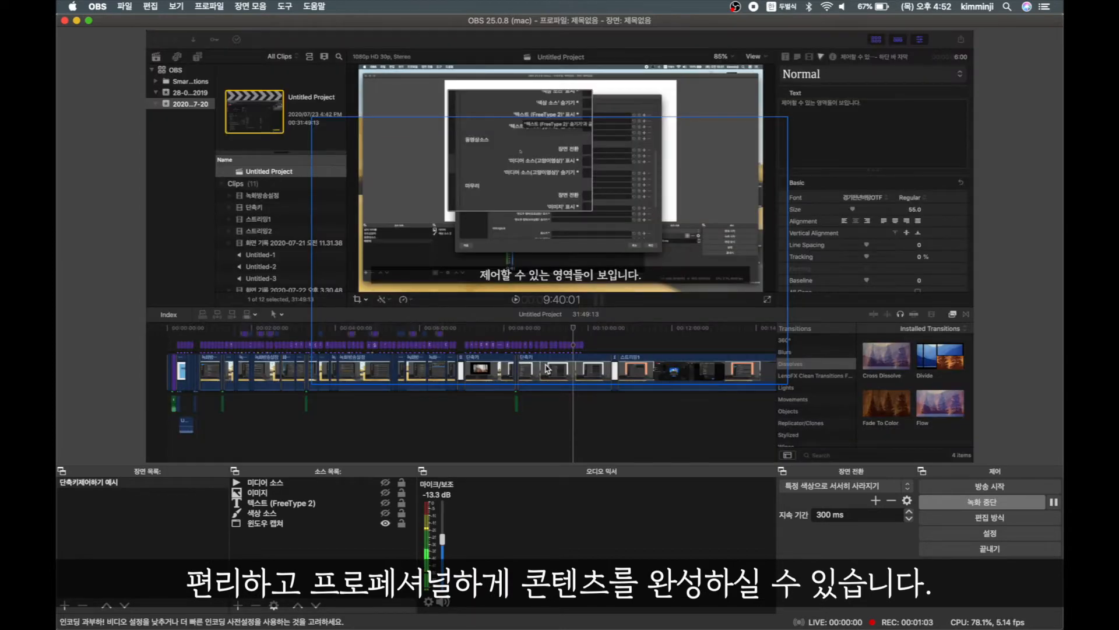
# Step: Redisplay the 미디어 소스, 이미지, 텍스트 (FreeType 2) and 색상 소스 sources in turn with their hotkeys, and stop the recording with its hotkey
pyautogui.press('m')
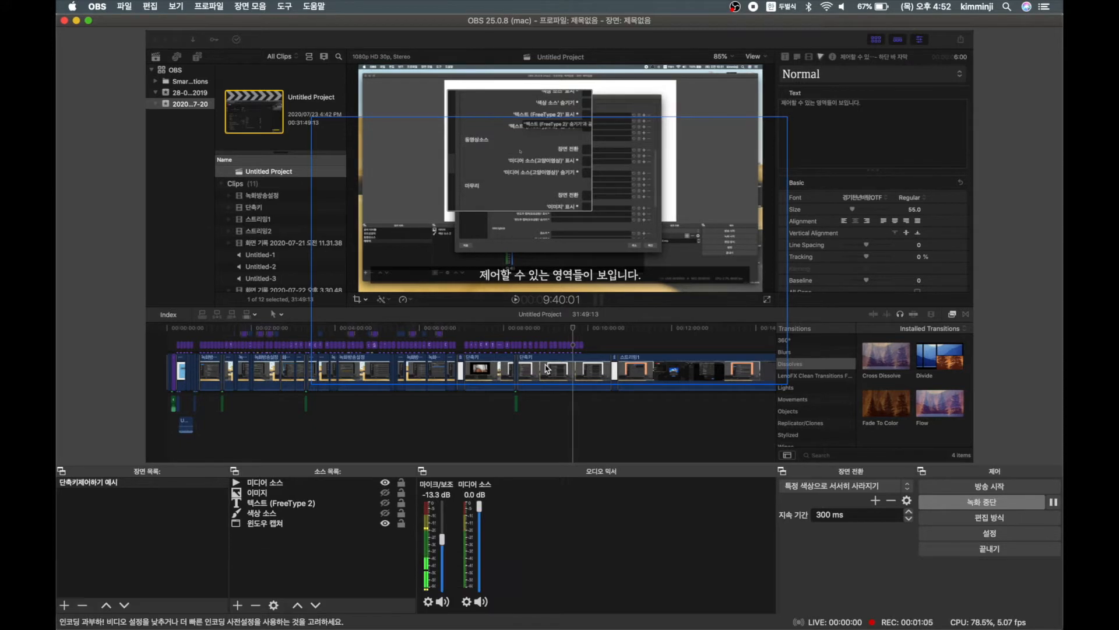
pyautogui.press('i')
pyautogui.press('t')
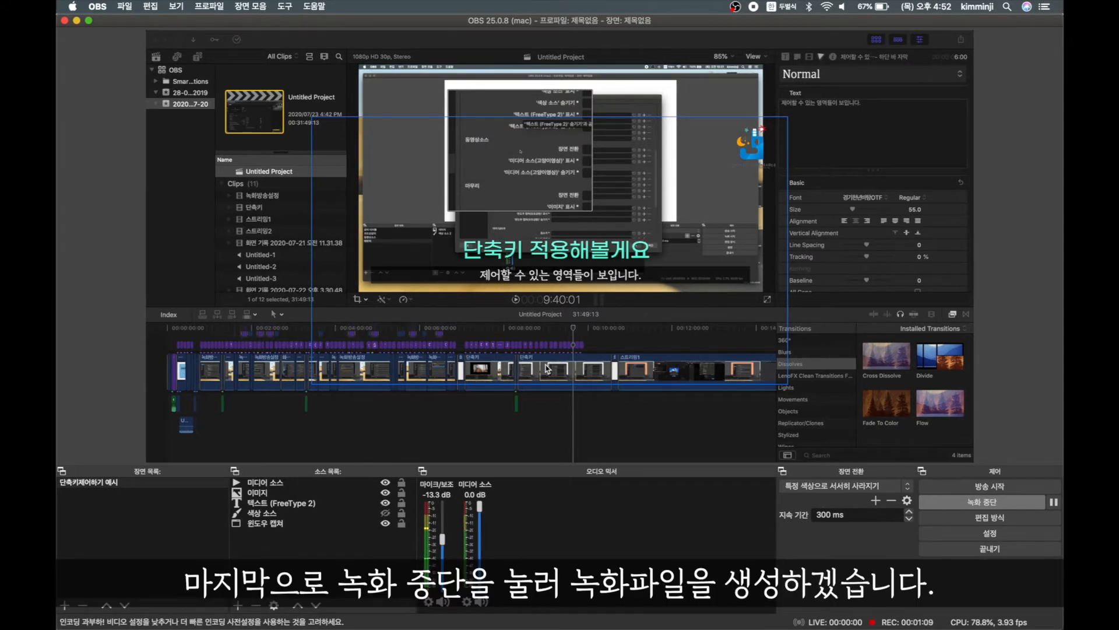
pyautogui.press('c')
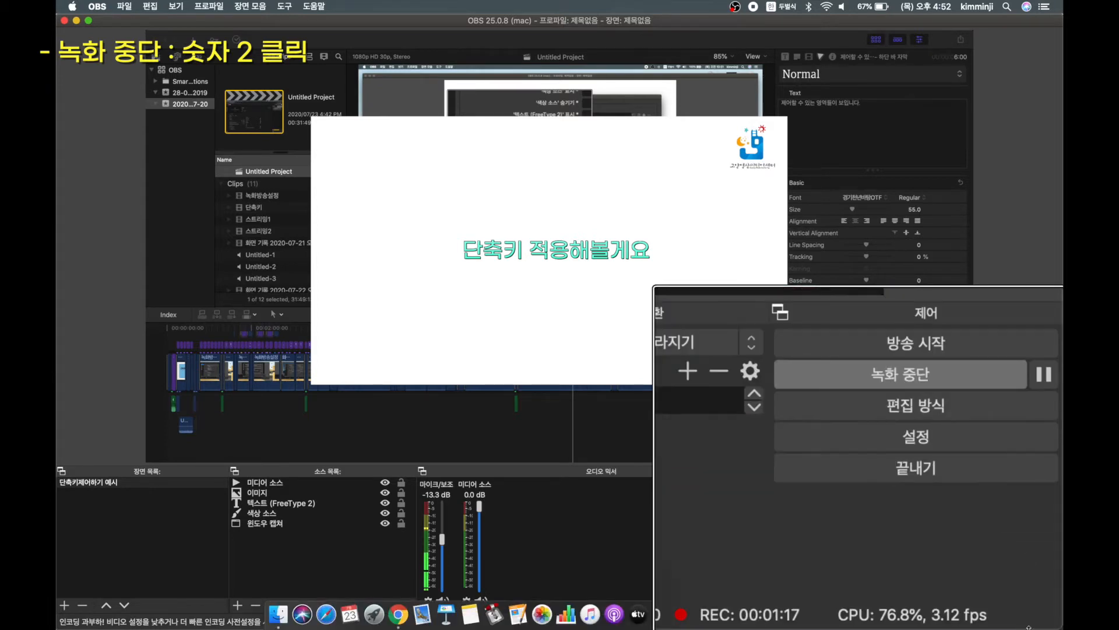
pyautogui.press('2')
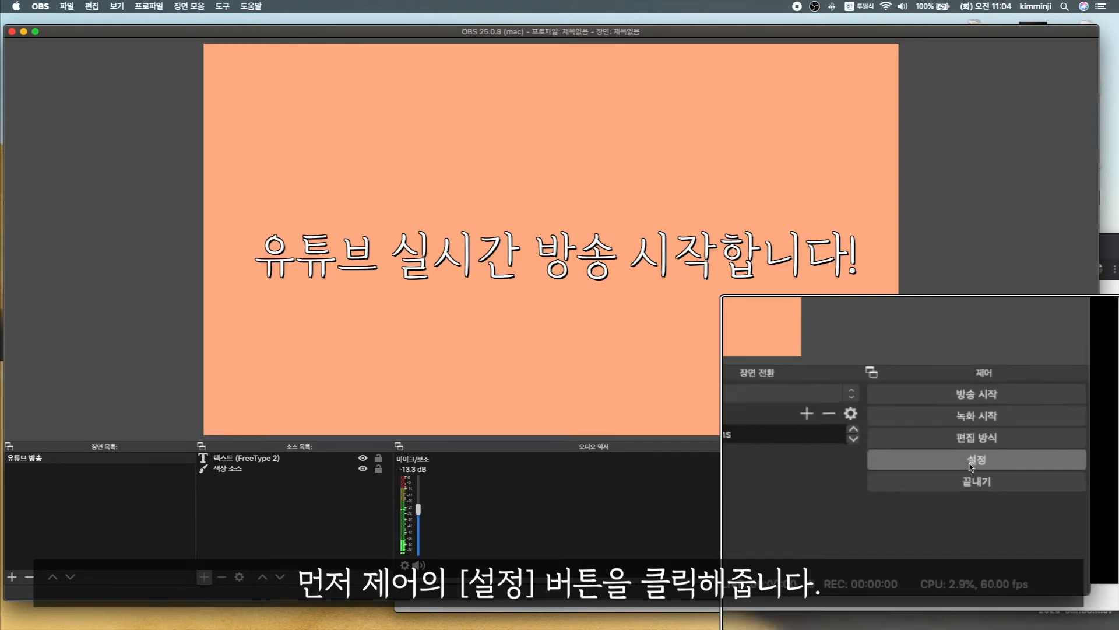
# Step: Try Twitch as the service in the broadcast settings, switch back to YouTube / YouTube Gaming, and discard the changes
pyautogui.click(1014, 508)
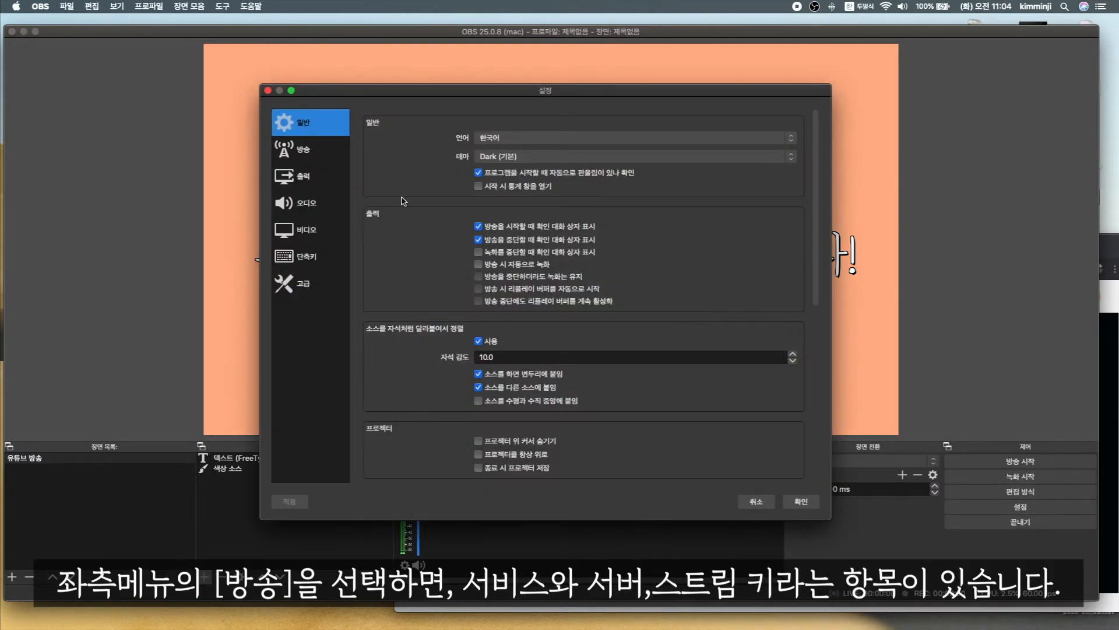
pyautogui.click(308, 150)
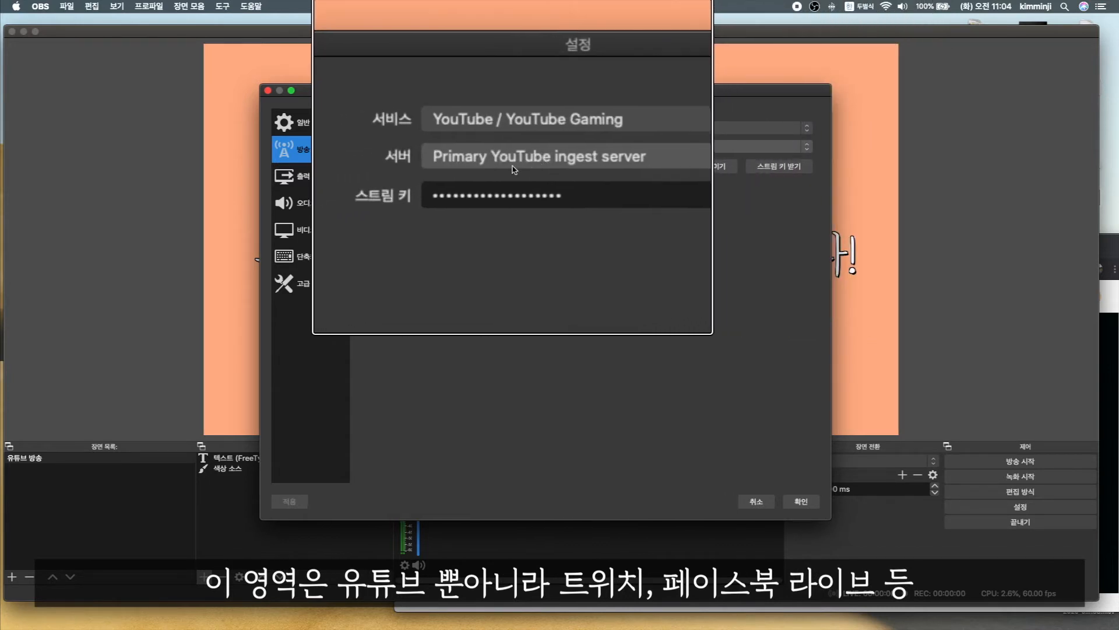
pyautogui.click(513, 128)
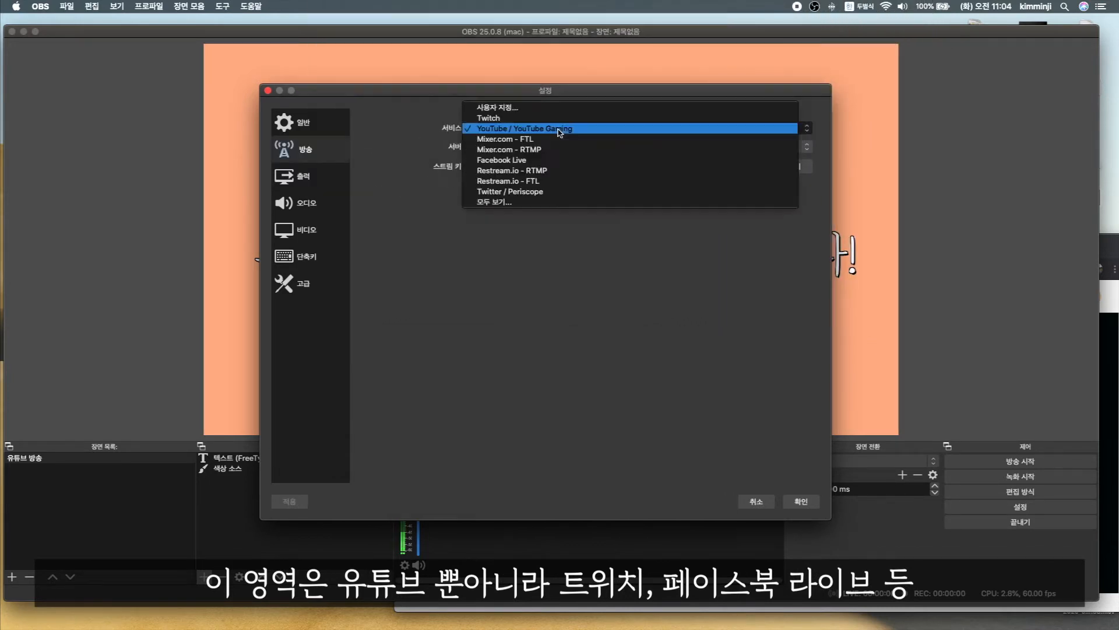
pyautogui.click(515, 117)
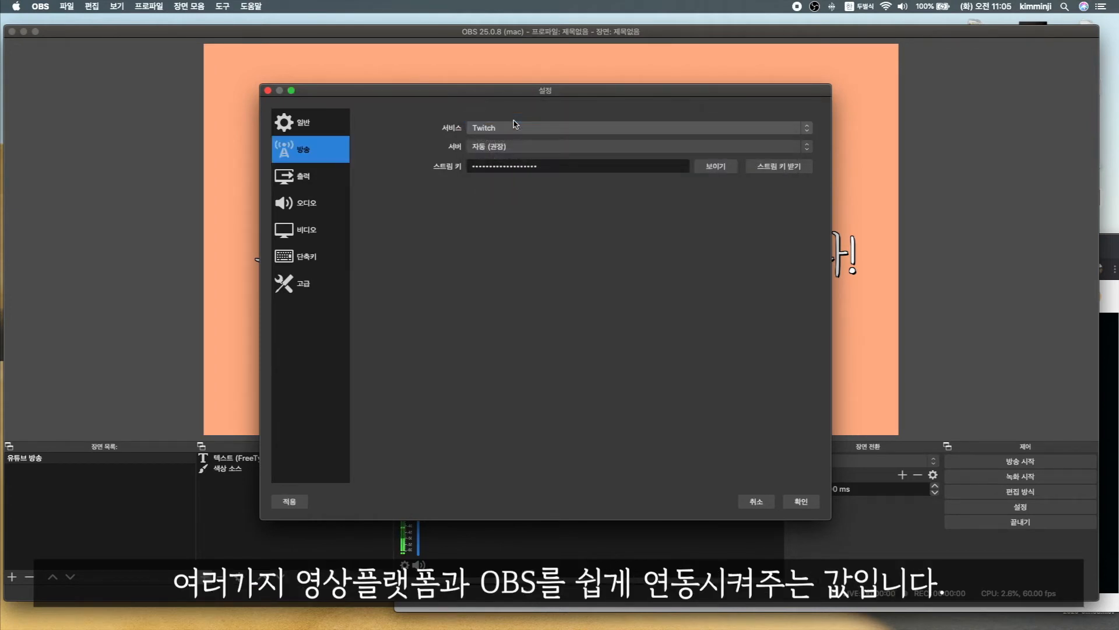
pyautogui.click(515, 128)
pyautogui.click(514, 139)
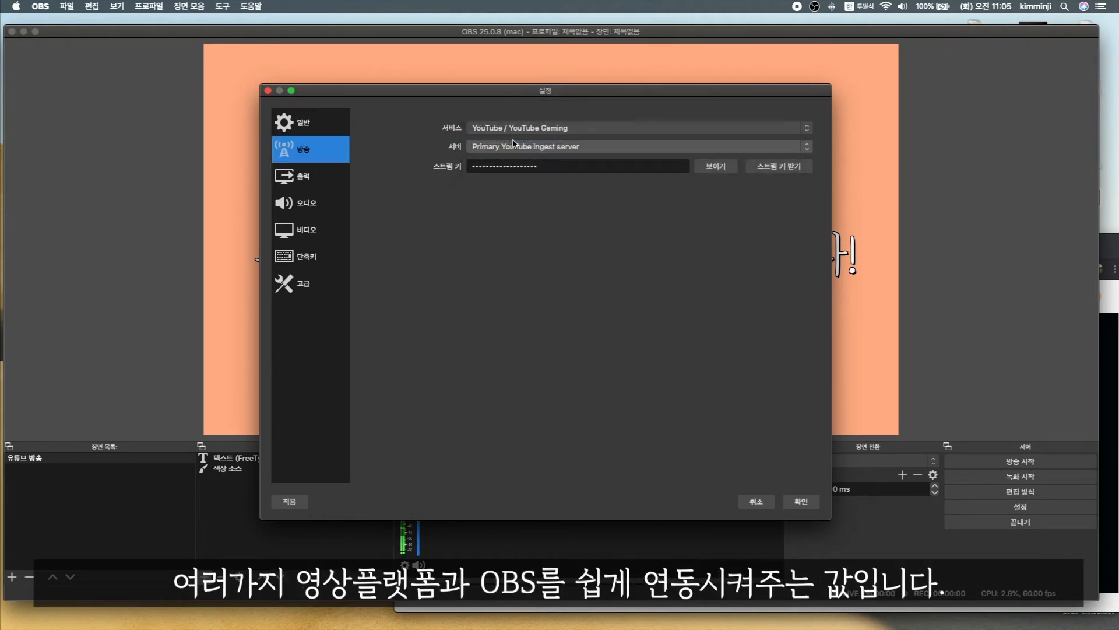
pyautogui.click(761, 503)
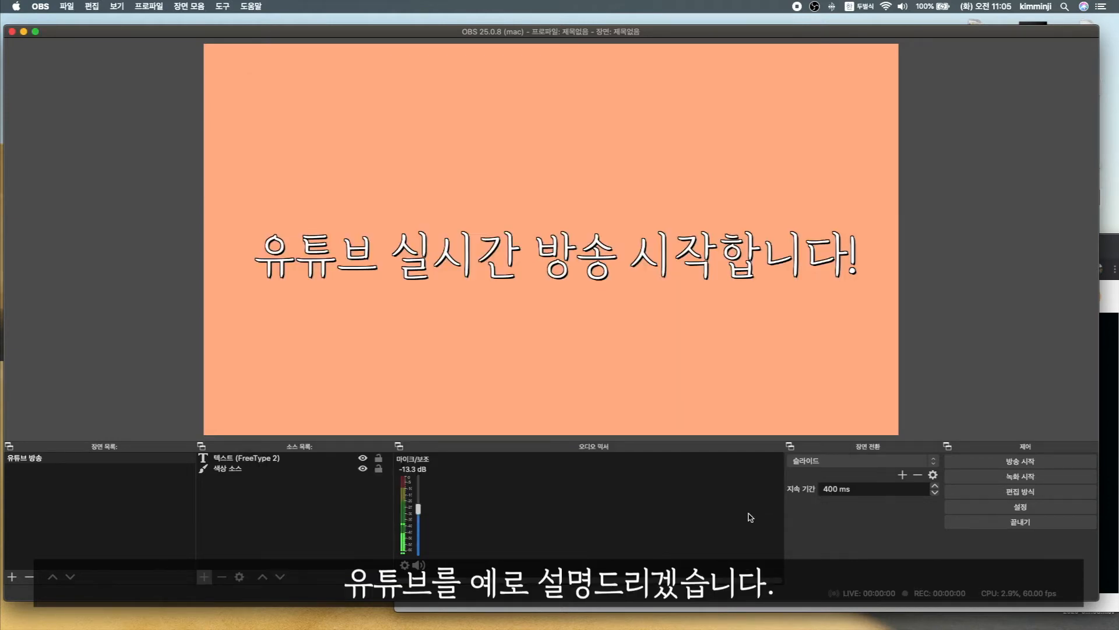
# Step: Switch to the Chrome window showing YouTube and enlarge it to fill the screen
pyautogui.click(759, 609)
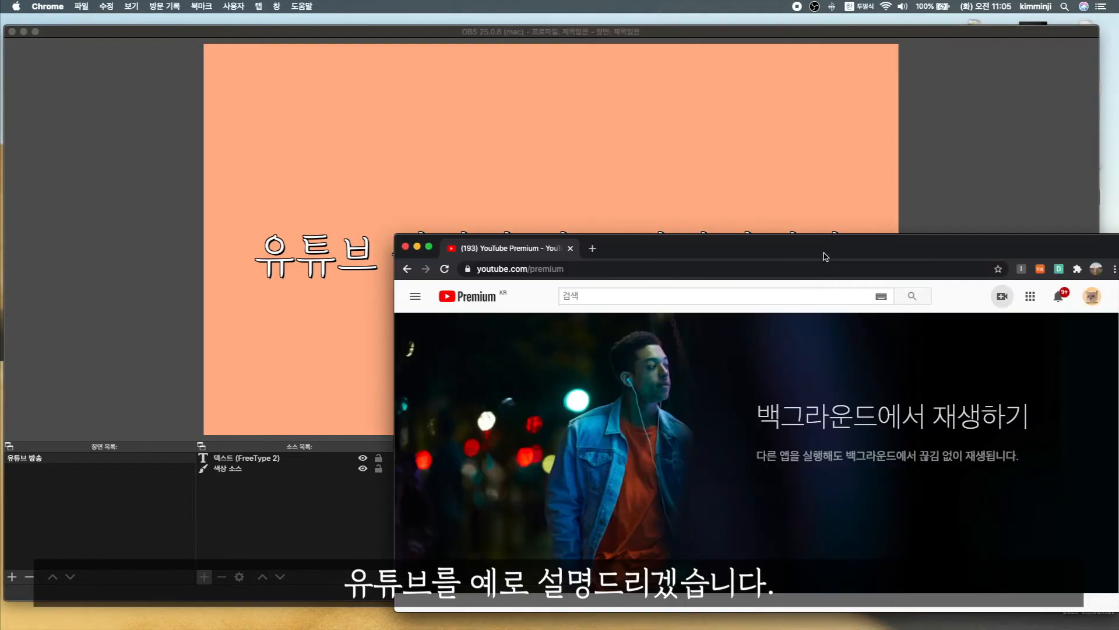
pyautogui.moveTo(824, 255); pyautogui.dragTo(624, 100)
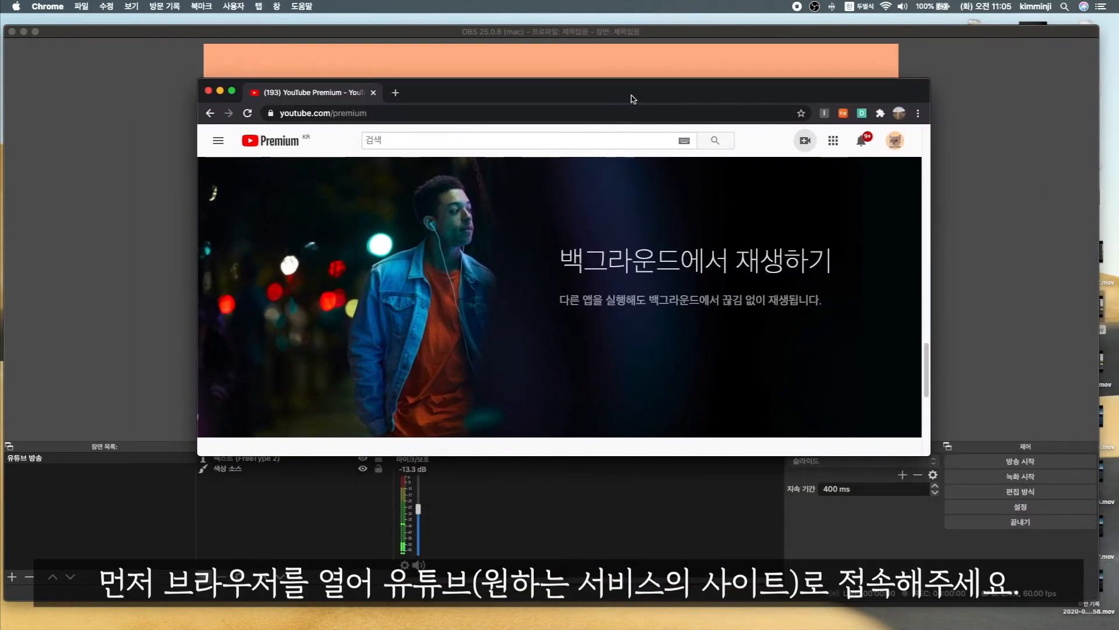
pyautogui.doubleClick(627, 99)
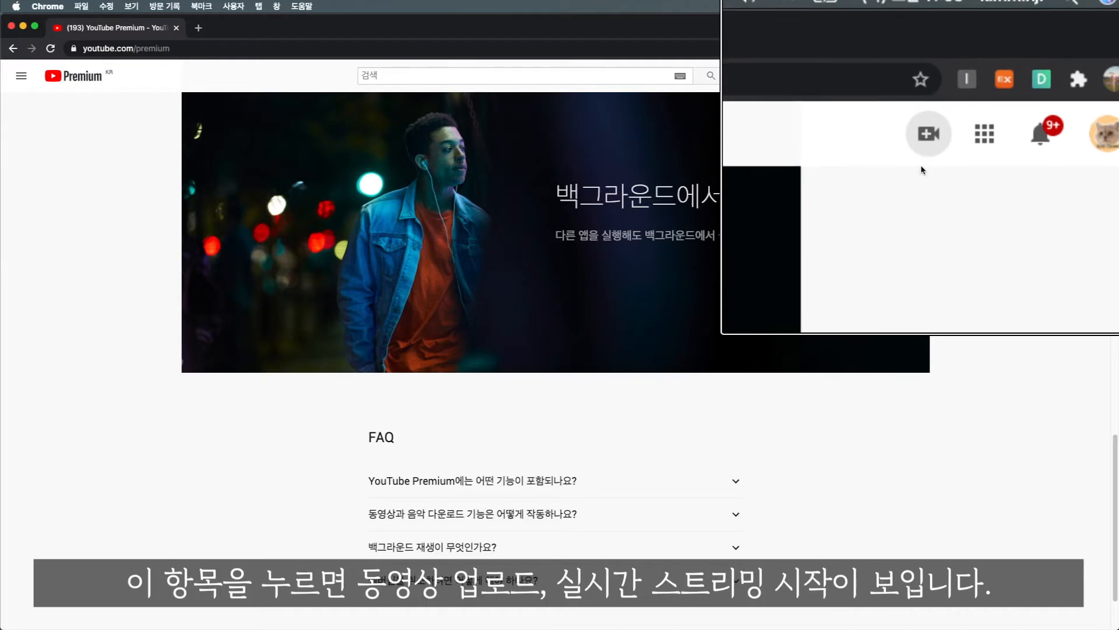
# Step: Start YouTube live streaming setup, choose the 스트림 section, and decline reusing the previous stream's settings
pyautogui.click(995, 77)
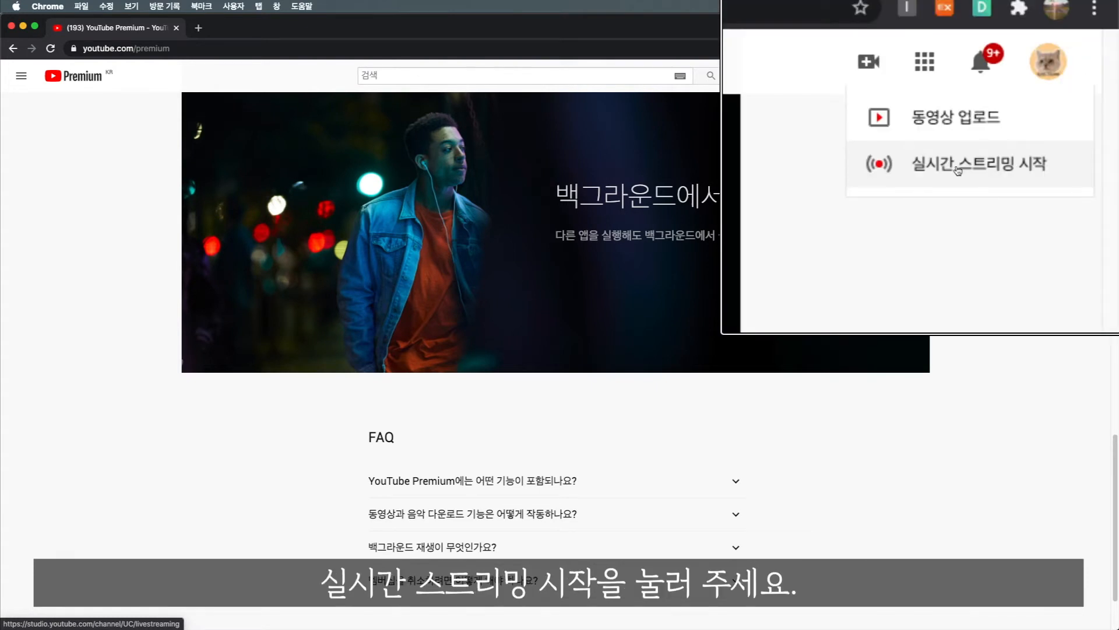
pyautogui.click(1039, 129)
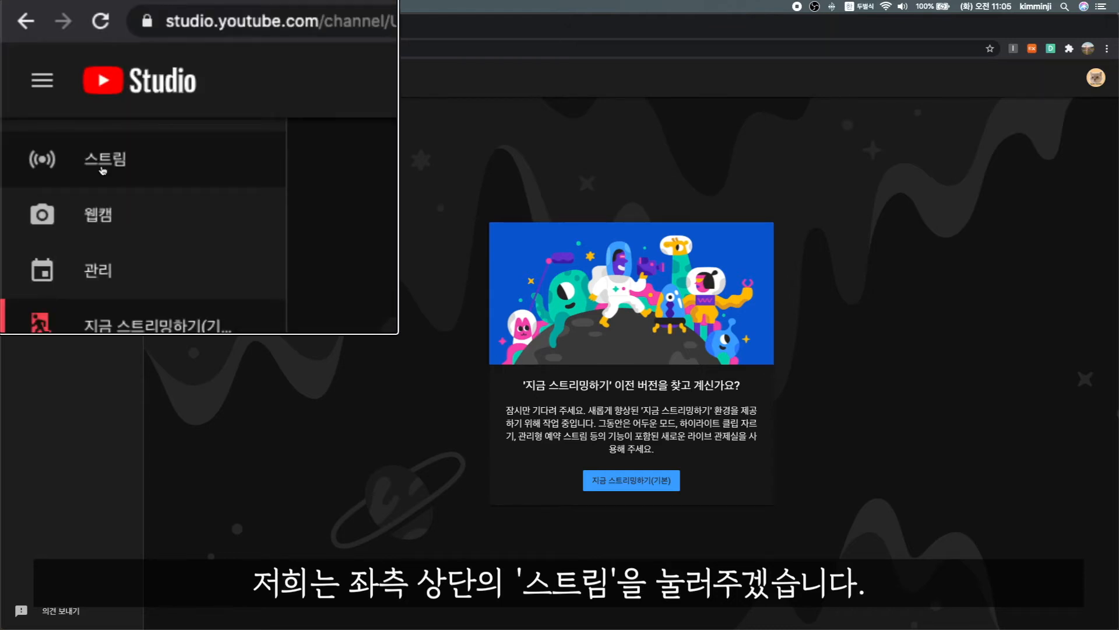
pyautogui.click(55, 117)
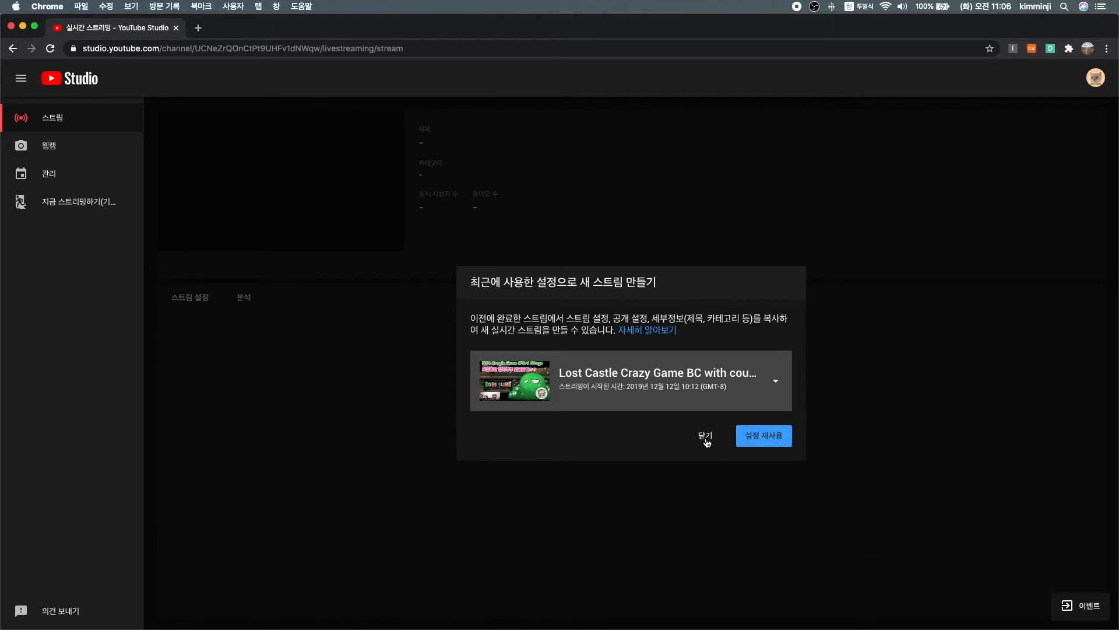
pyautogui.click(706, 437)
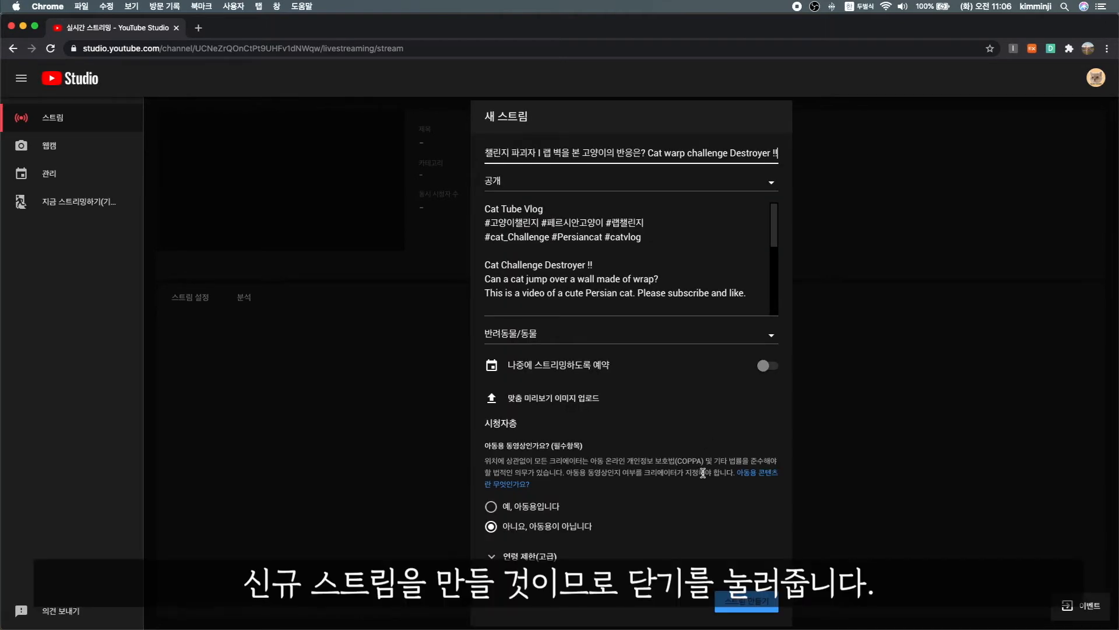
# Step: Replace the new stream's title with 연습방송입니다
pyautogui.moveTo(493, 153); pyautogui.dragTo(791, 155)
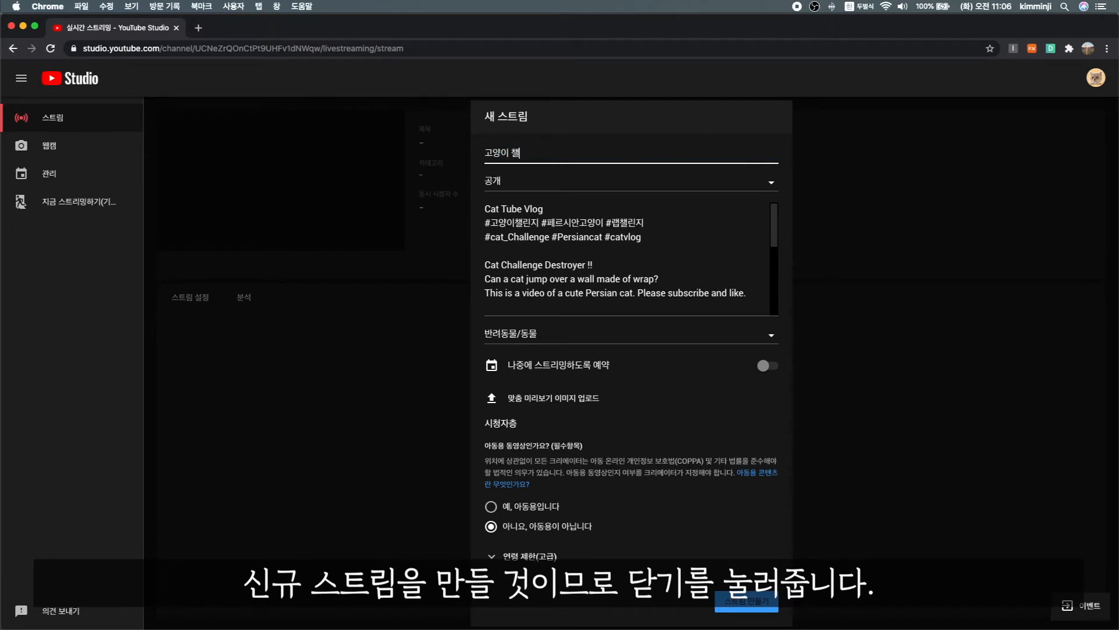
pyautogui.press('BackSpace')
pyautogui.press('BackSpace')
pyautogui.press('BackSpace')
pyautogui.press('BackSpace')
pyautogui.press('BackSpace')
pyautogui.write('예')
pyautogui.write('습배')
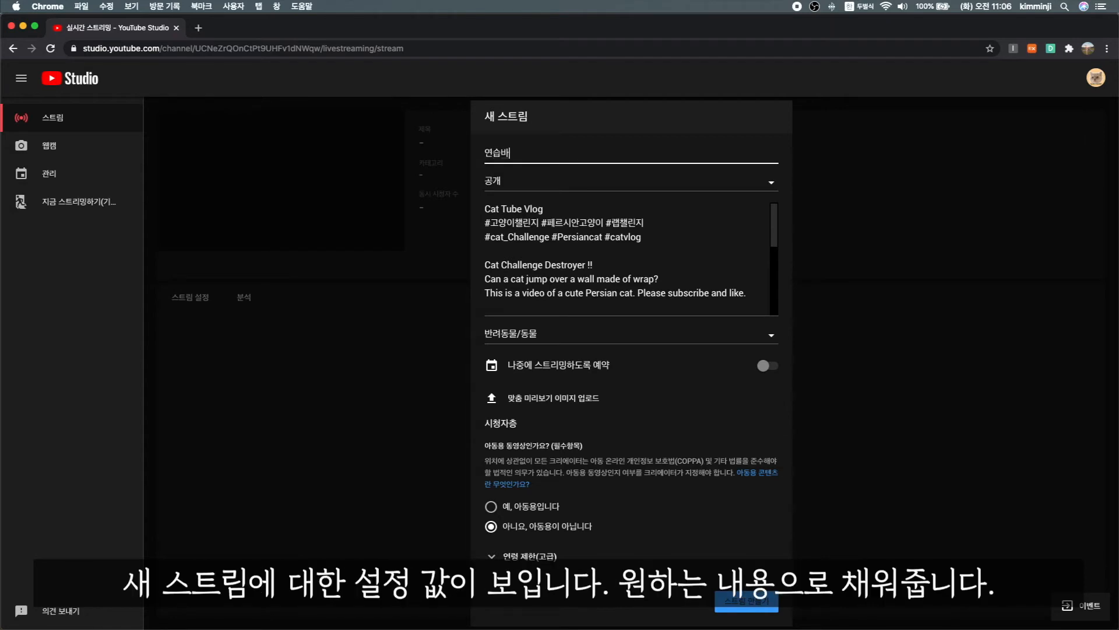
pyautogui.write('송입니다.')
# Step: Clear the prefilled description of the new stream and enter OBS연습방송 instead
pyautogui.click(643, 256)
pyautogui.write('ㅁ')
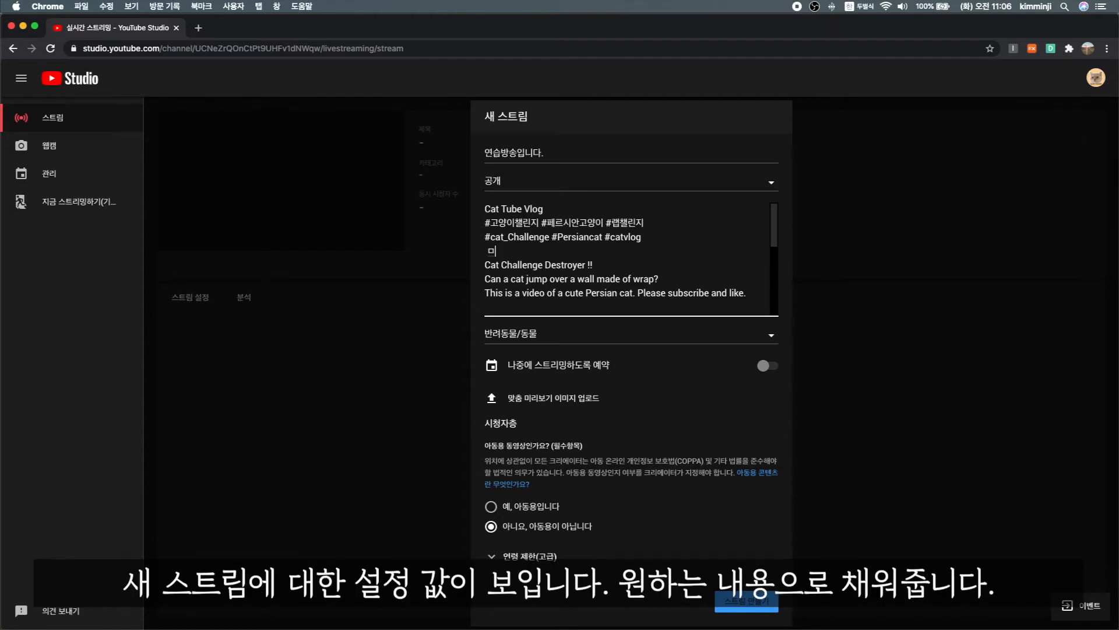
pyautogui.write('ㅣ')
pyautogui.moveTo(486, 210); pyautogui.dragTo(717, 389)
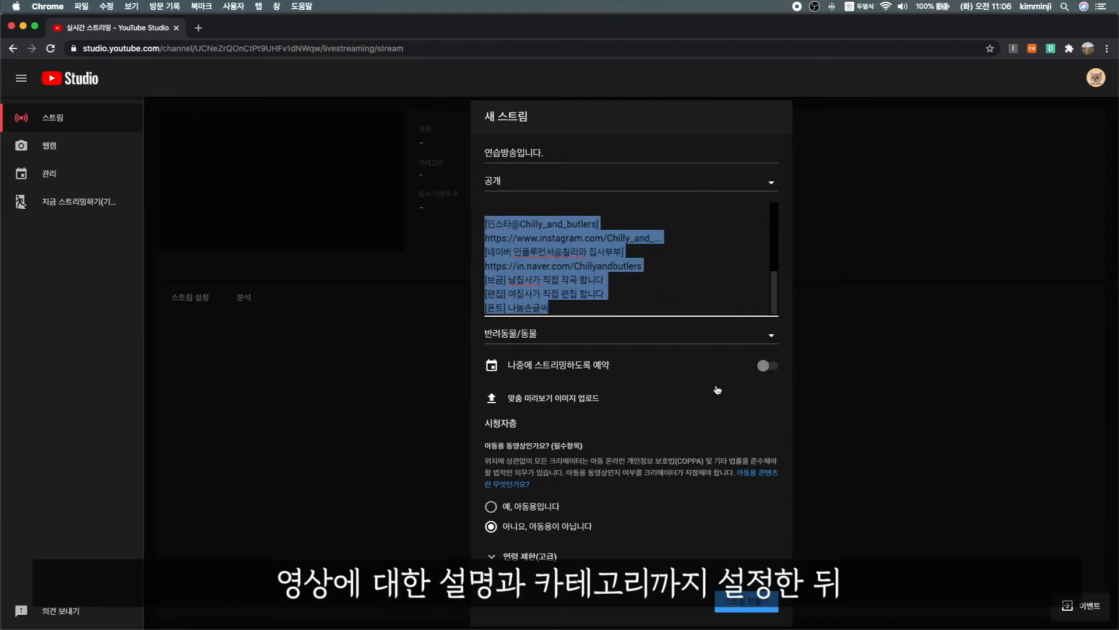
pyautogui.press('BackSpace')
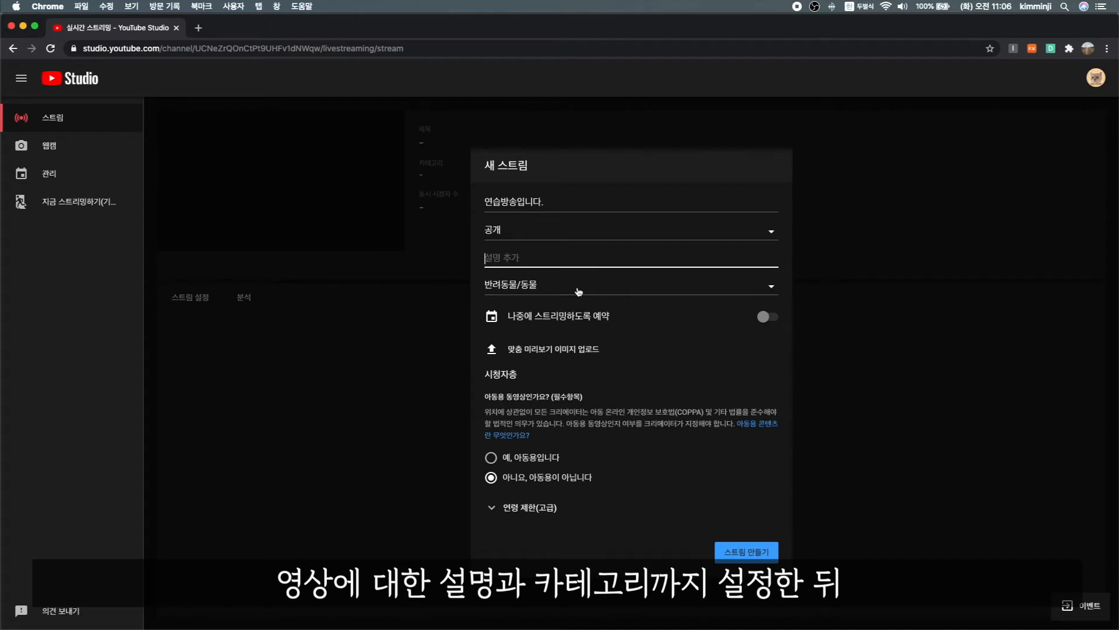
pyautogui.write('외')
pyautogui.press('BackSpace')
pyautogui.press('BackSpace')
pyautogui.hotkey('ctrl', 'space')
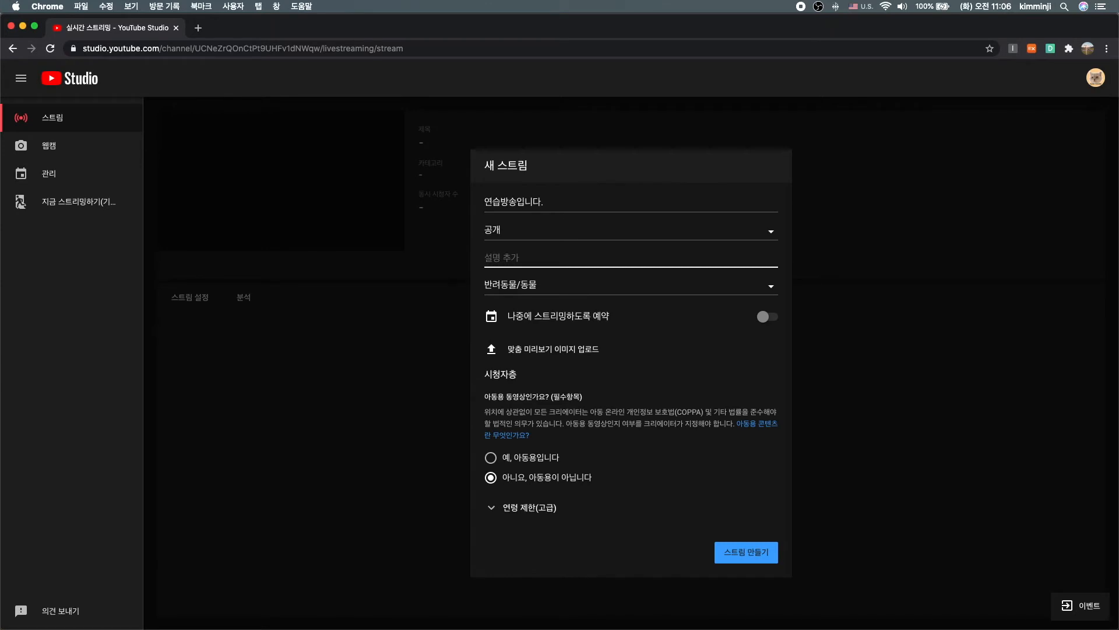
pyautogui.write('OBS')
pyautogui.hotkey('ctrl', 'space')
pyautogui.write('연습비')
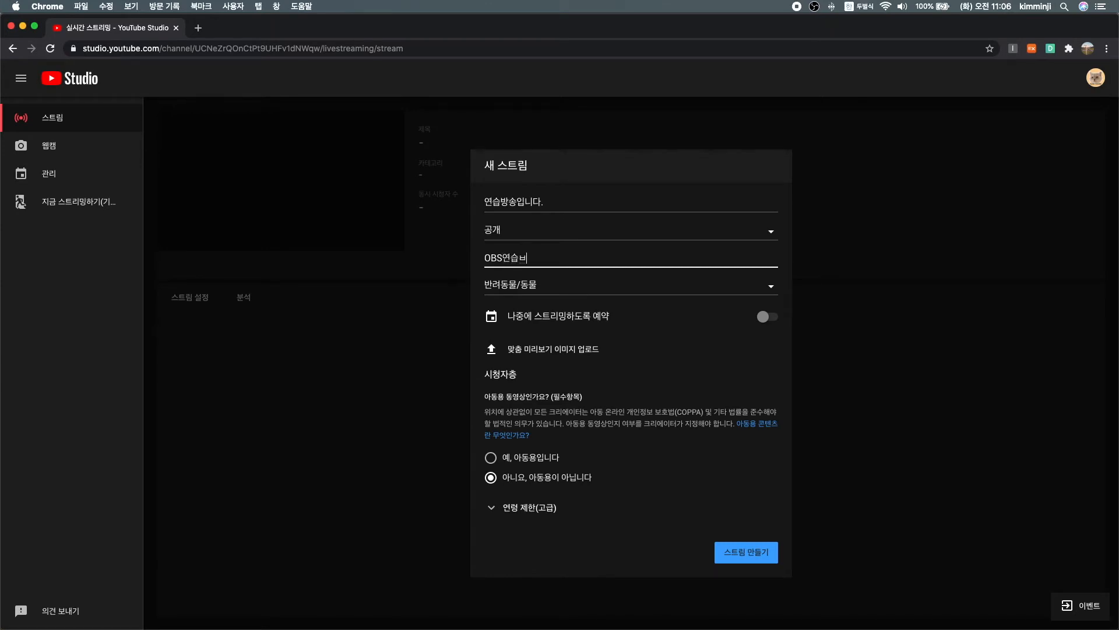
# Step: Set the new stream's category to 교육
pyautogui.click(583, 285)
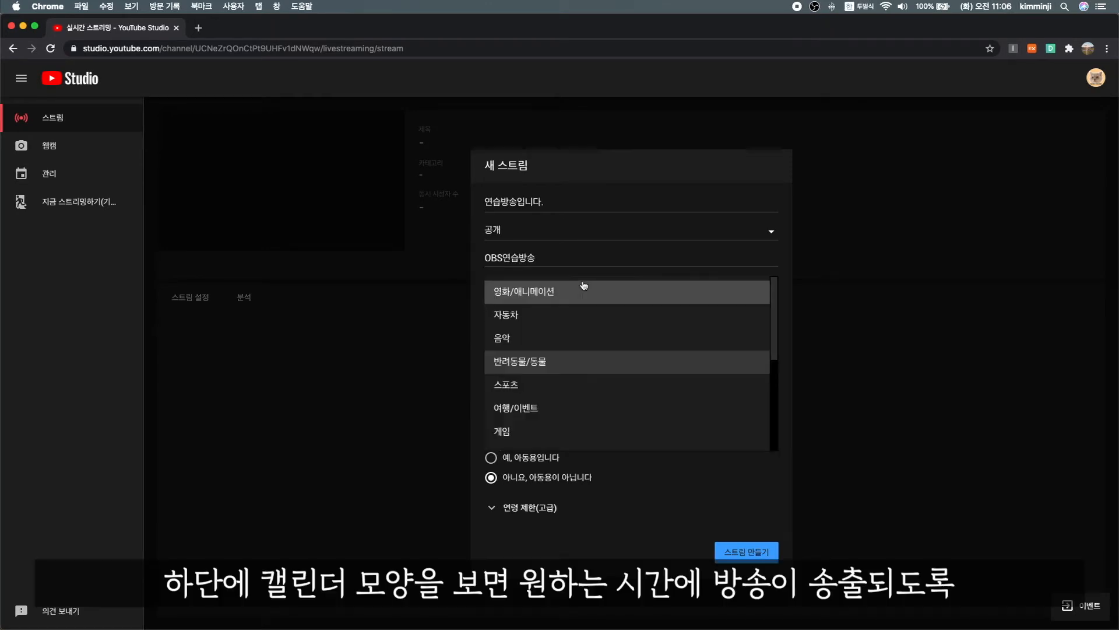
pyautogui.scroll(-5, 626, 380)
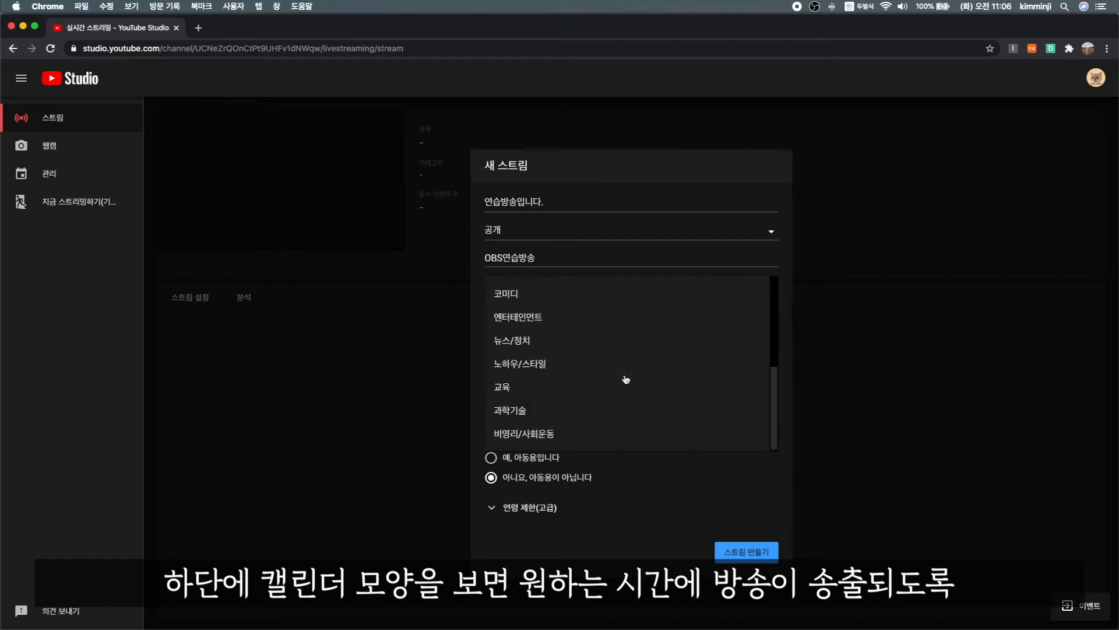
pyautogui.click(622, 387)
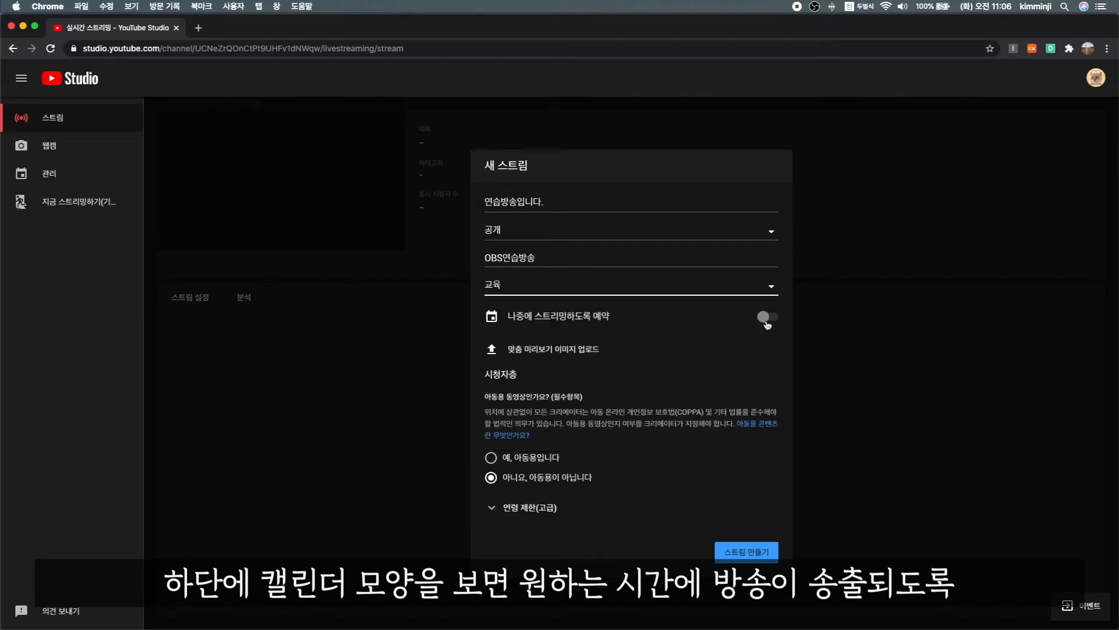
# Step: Schedule the stream for a later broadcast and set its date to July 22
pyautogui.click(766, 323)
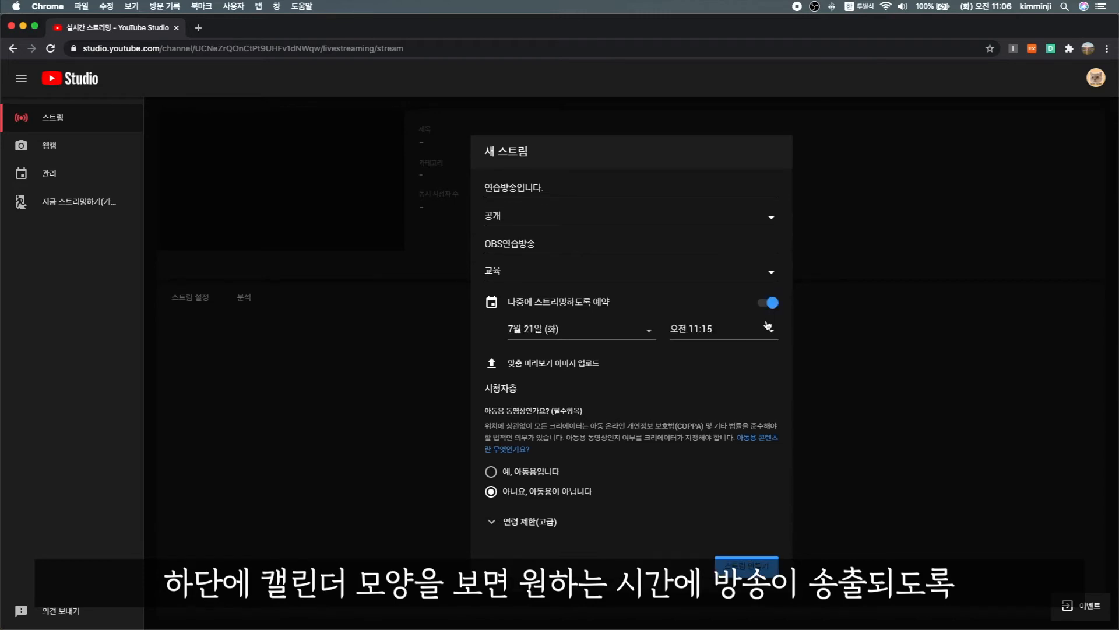
pyautogui.click(650, 334)
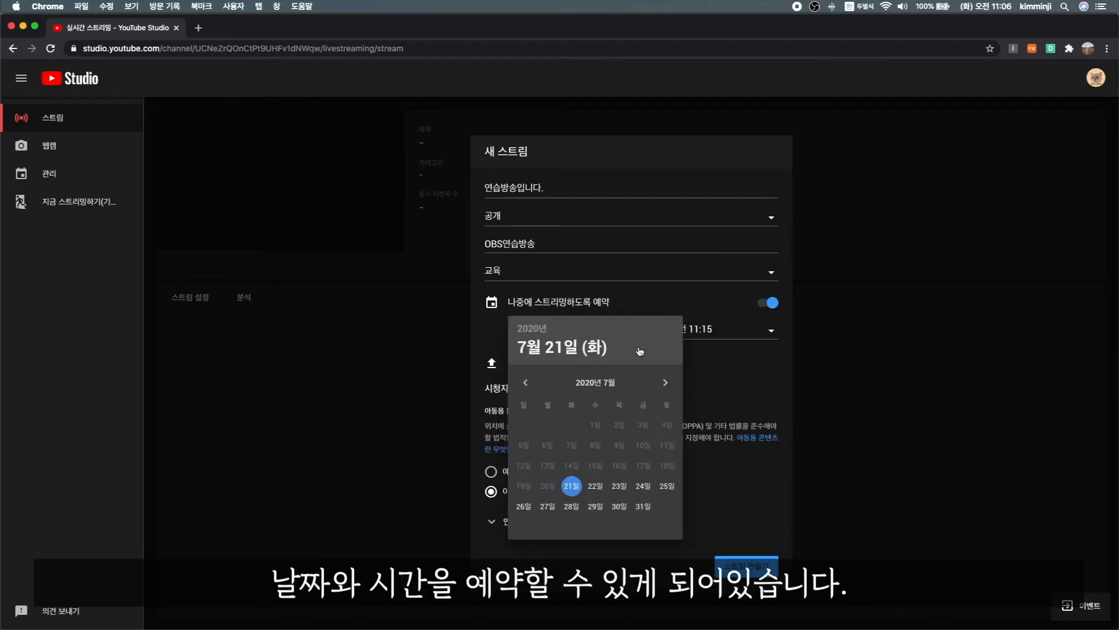
pyautogui.click(595, 484)
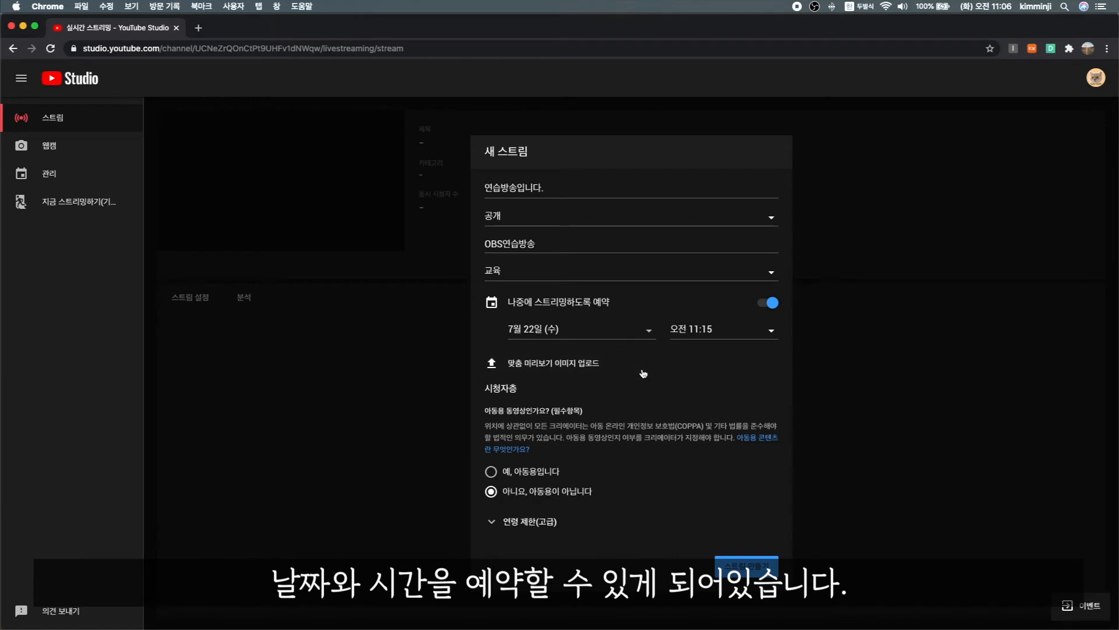
# Step: Upload the screenshot 스크린샷 2020-07-20 오후 3.37.30 as the stream's custom thumbnail, and expand the 연령 제한(고급) options
pyautogui.click(644, 374)
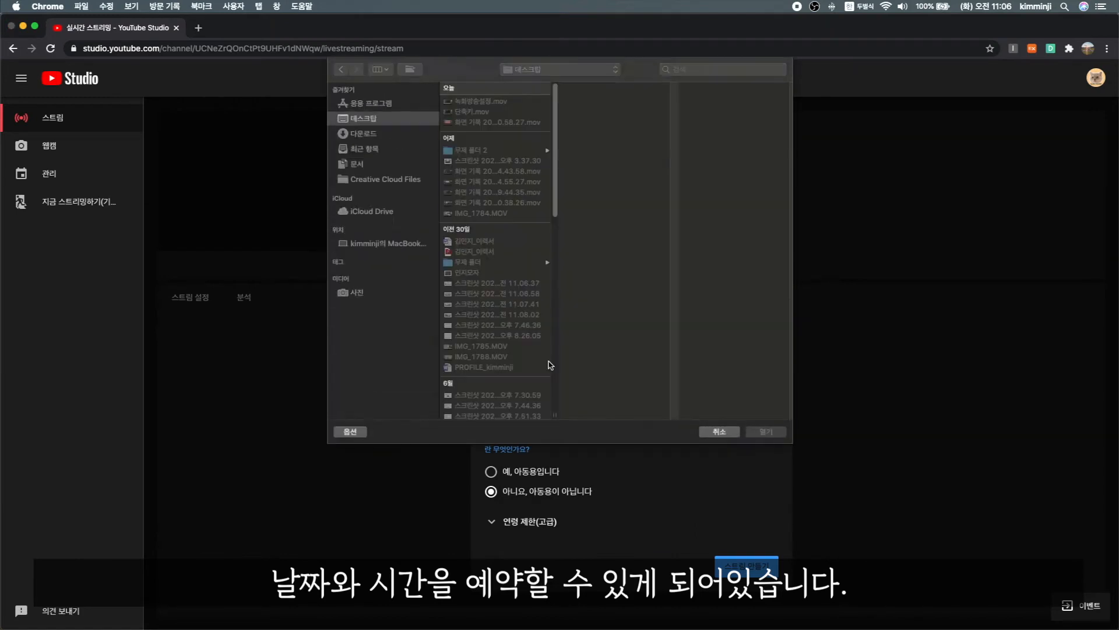
pyautogui.click(516, 162)
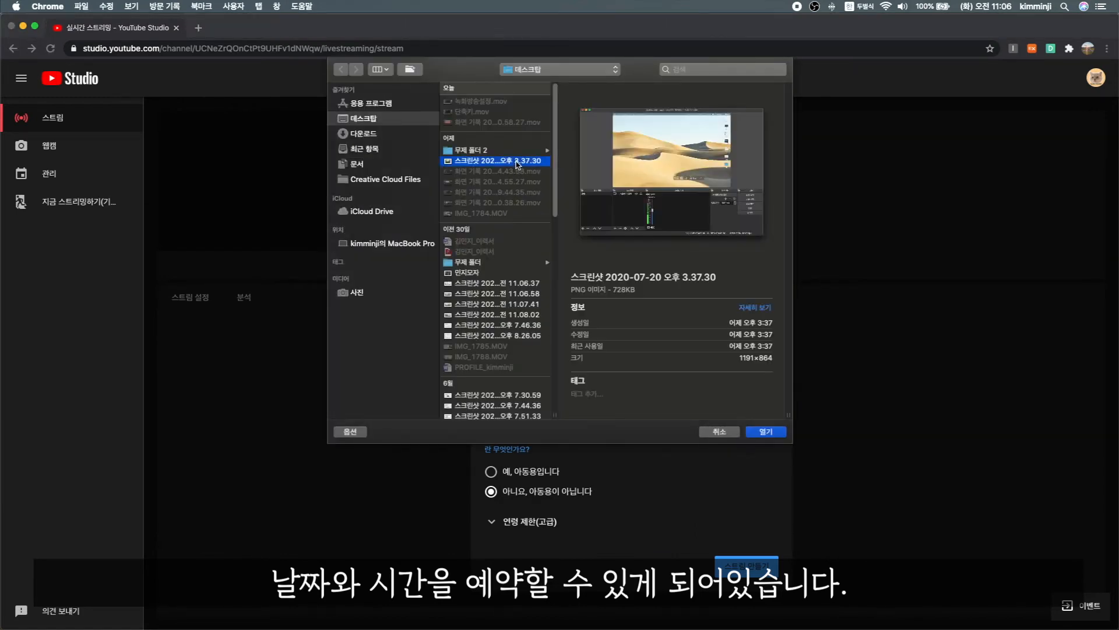
pyautogui.click(768, 432)
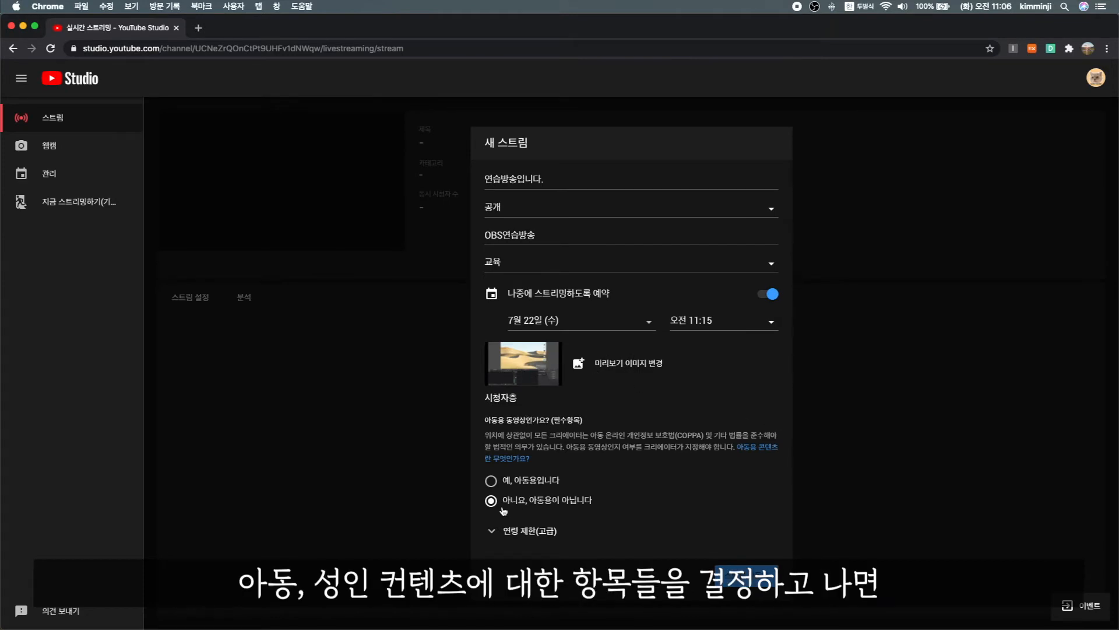
pyautogui.click(493, 529)
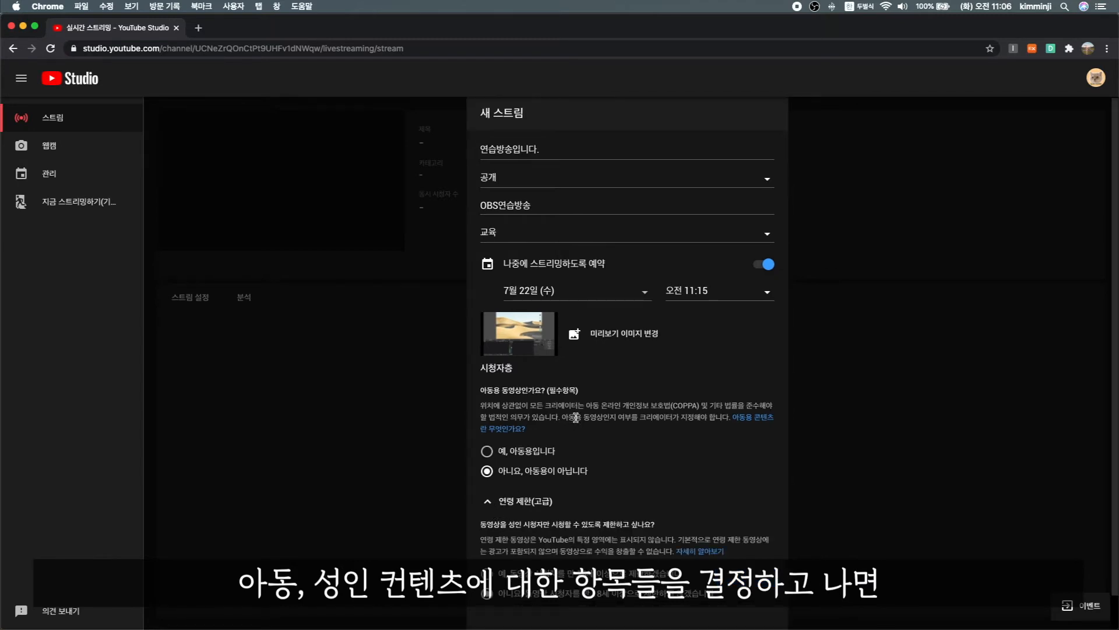
pyautogui.scroll(-1, 583, 414)
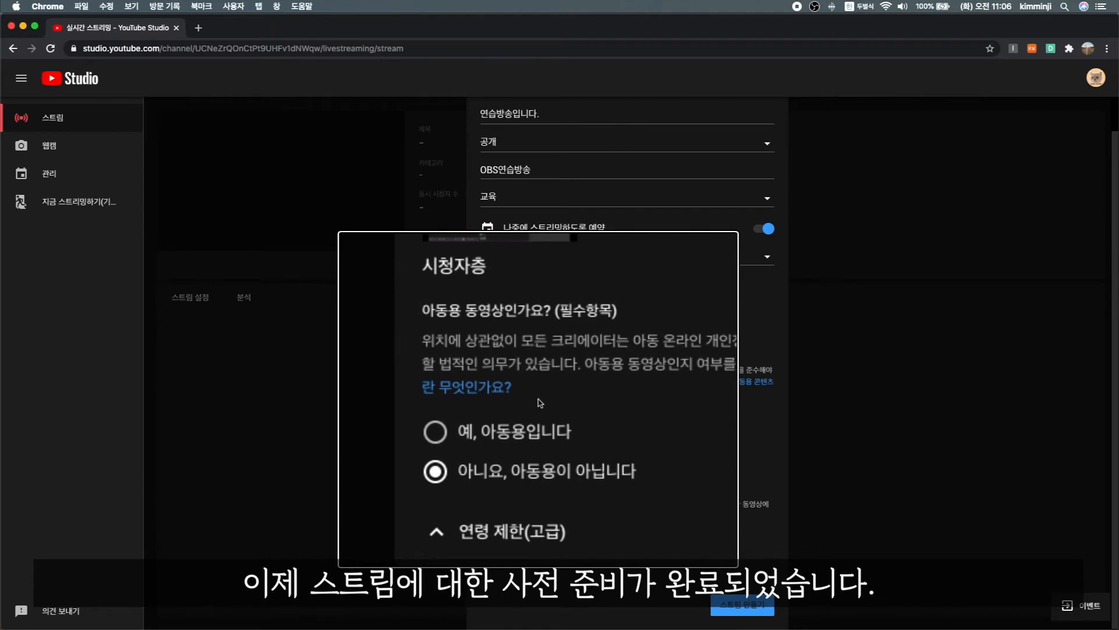
# Step: Create the scheduled stream and copy its automatically generated stream key
pyautogui.click(754, 609)
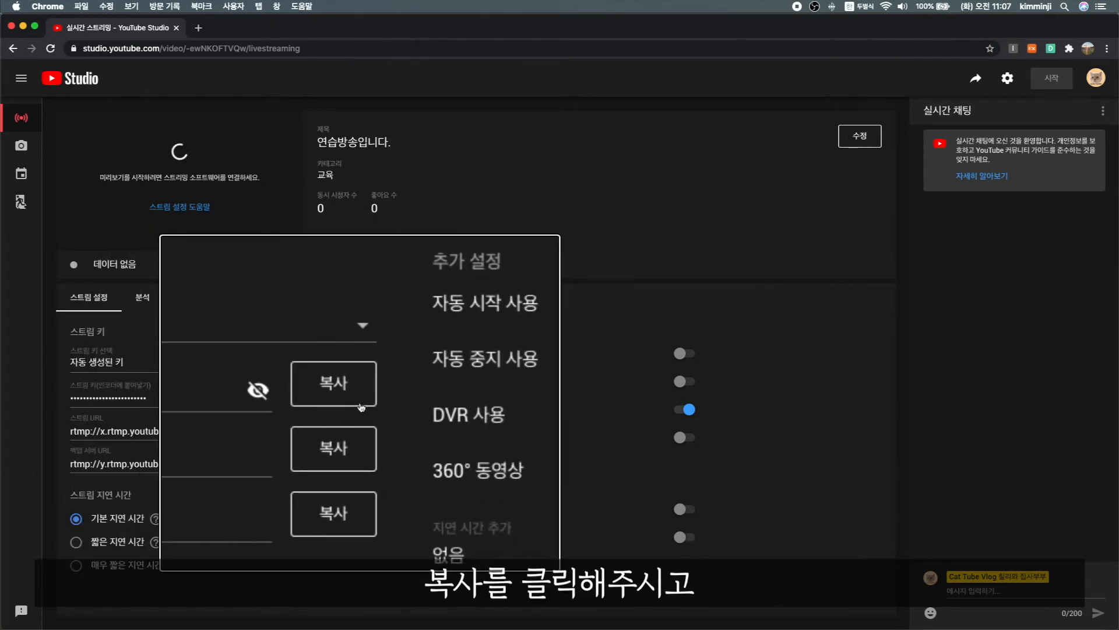
pyautogui.click(362, 400)
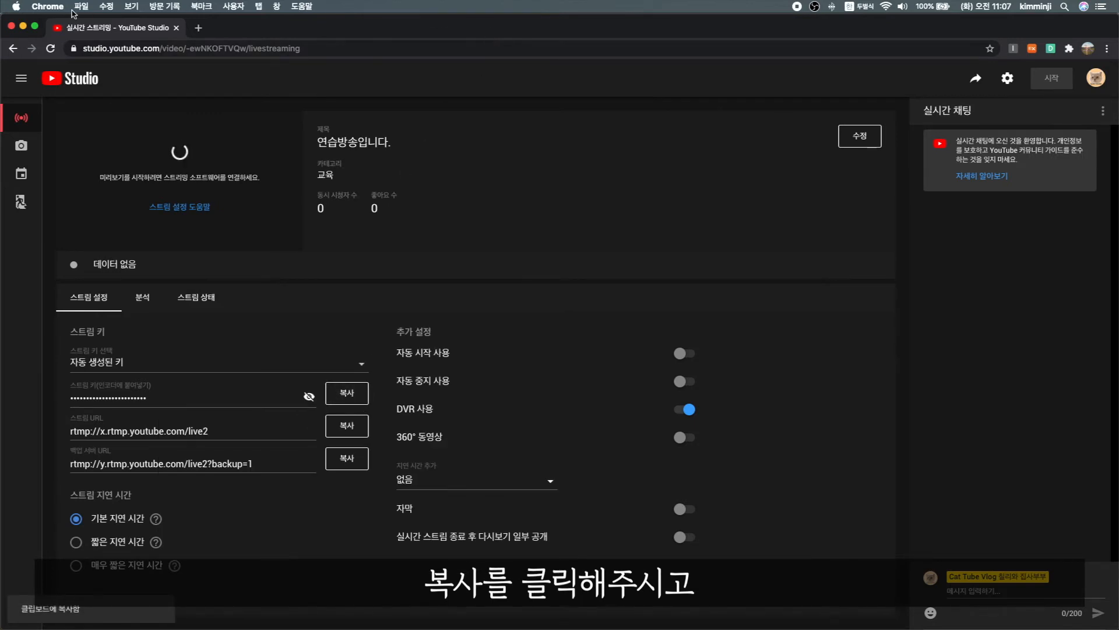
# Step: Switch to OBS and replace the stream key in the 방송 settings with the copied one, then save the settings
pyautogui.click(22, 26)
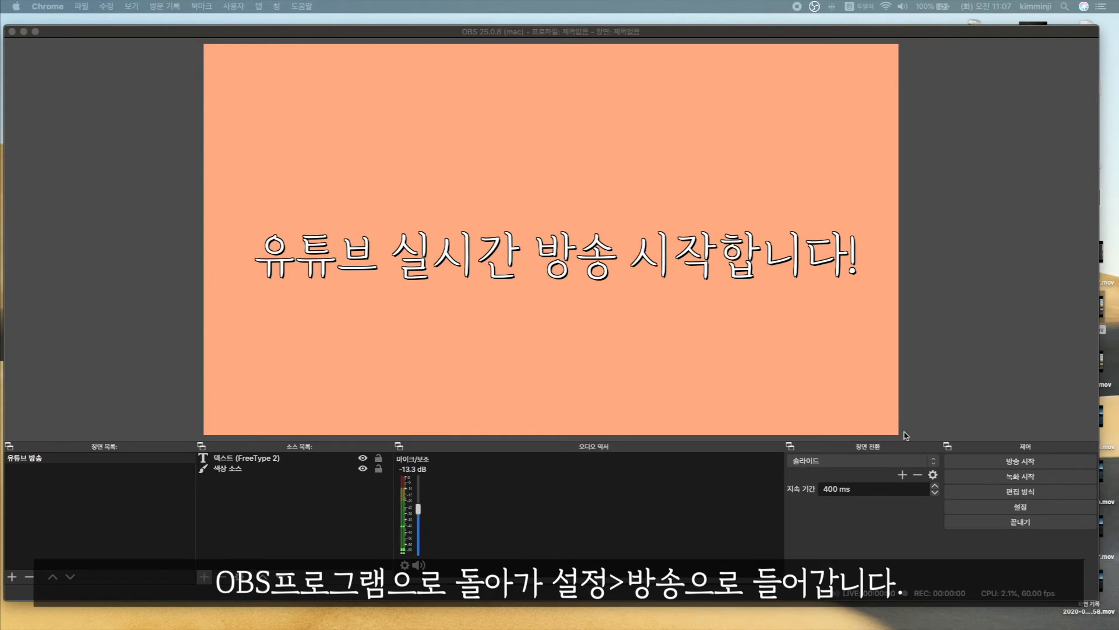
pyautogui.click(999, 507)
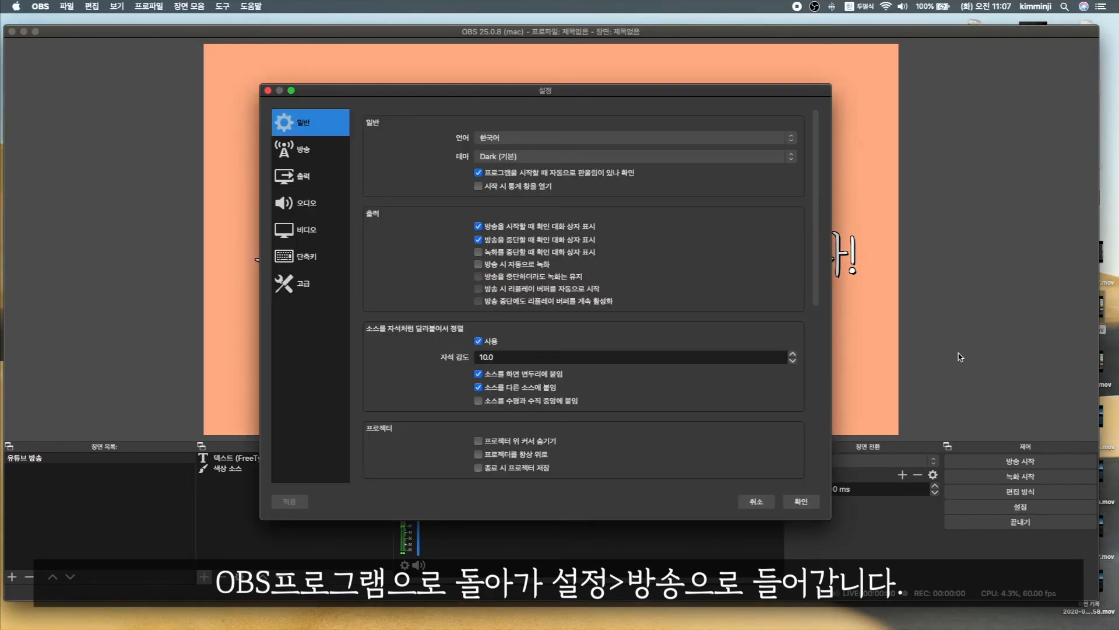
pyautogui.click(292, 182)
pyautogui.click(299, 160)
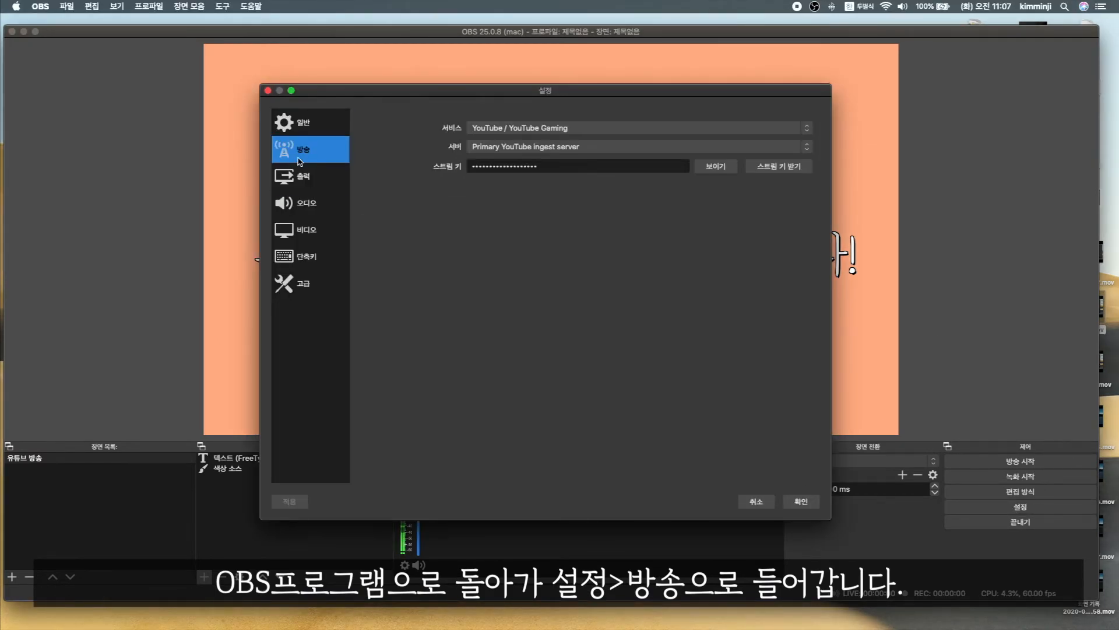
pyautogui.moveTo(599, 169); pyautogui.dragTo(448, 169)
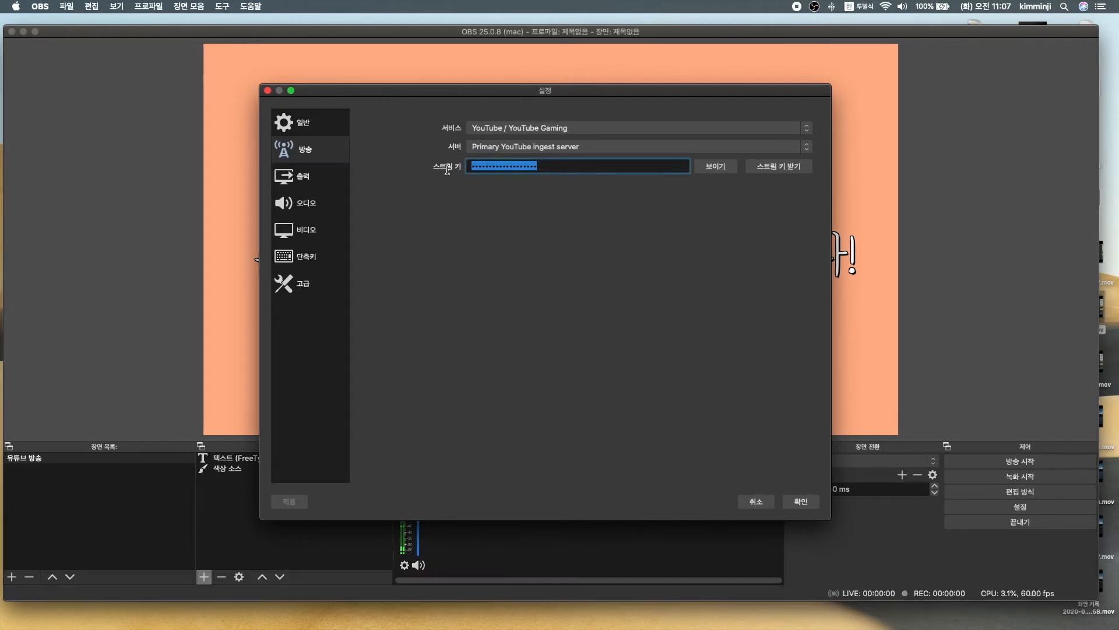
pyautogui.press('BackSpace')
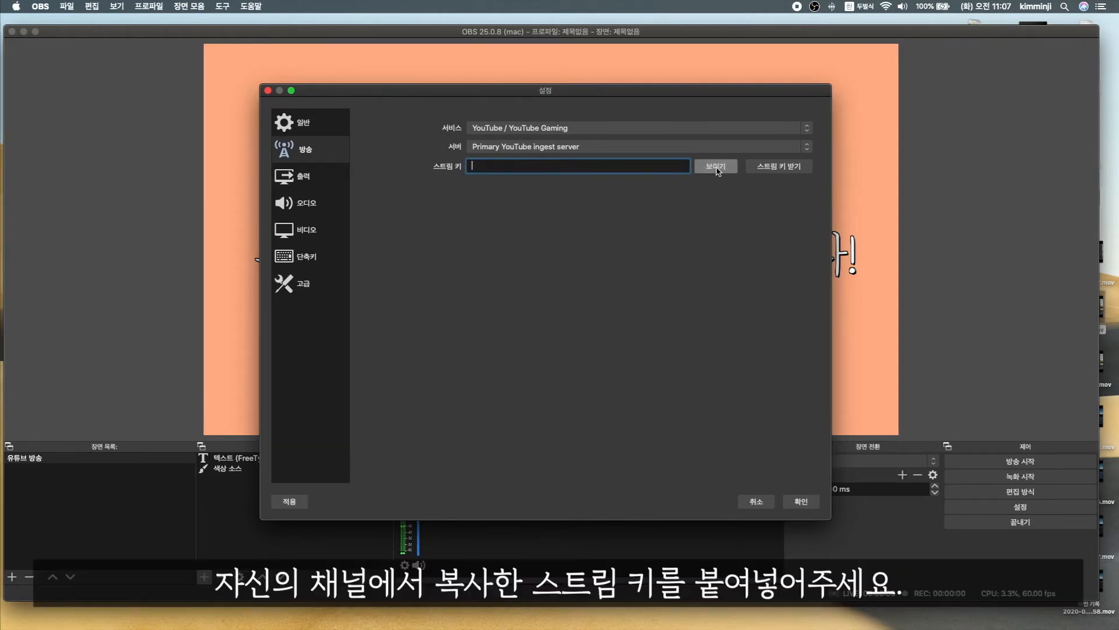
pyautogui.rightClick(575, 167)
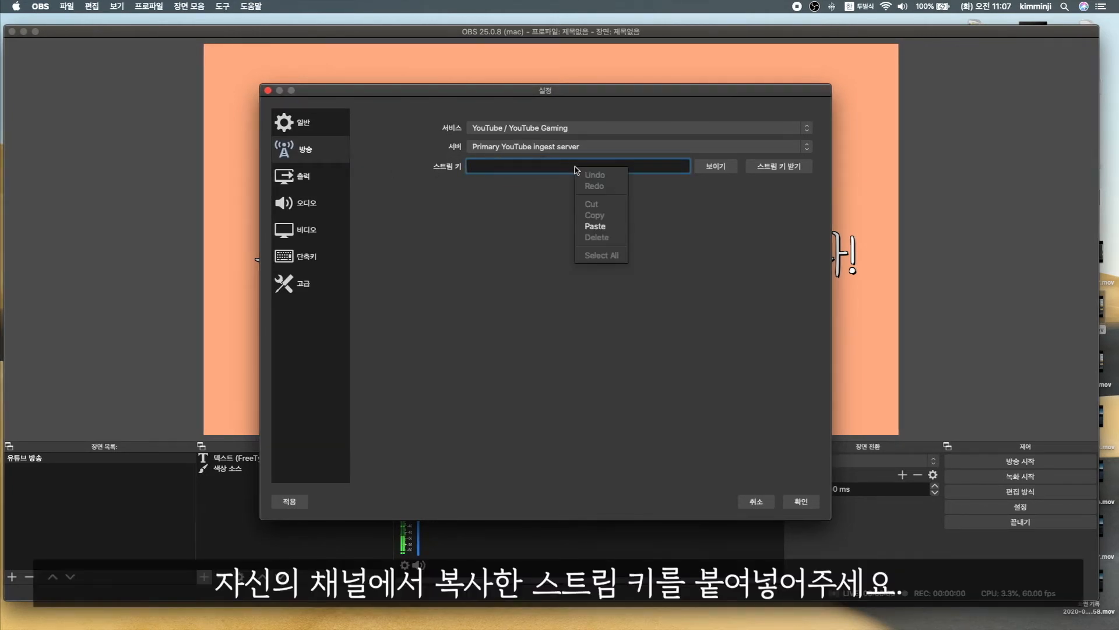
pyautogui.click(596, 226)
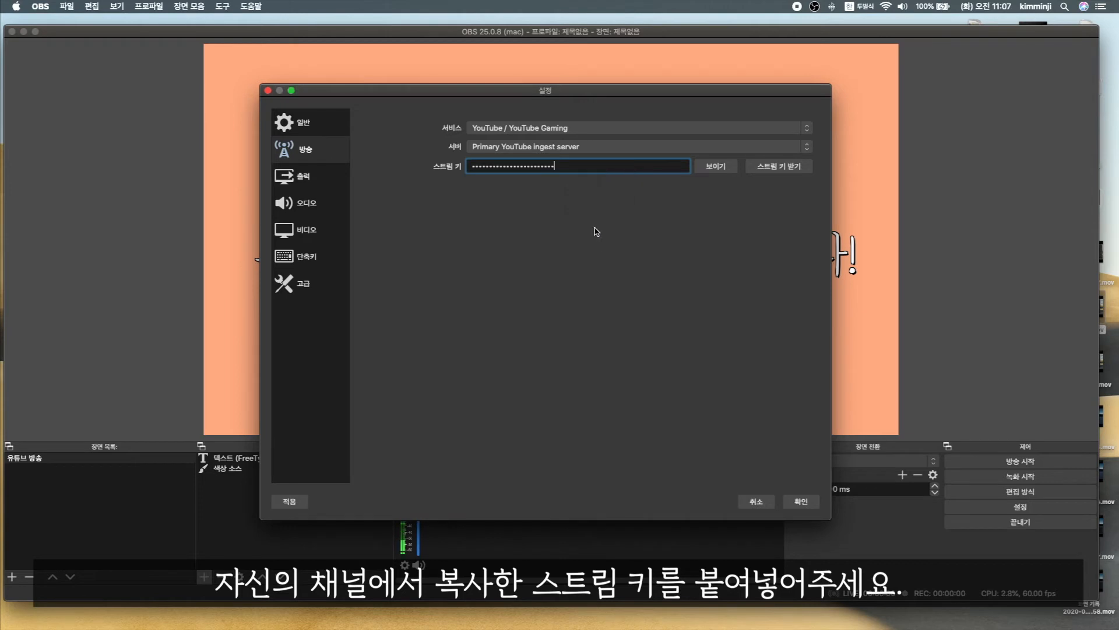
pyautogui.click(801, 501)
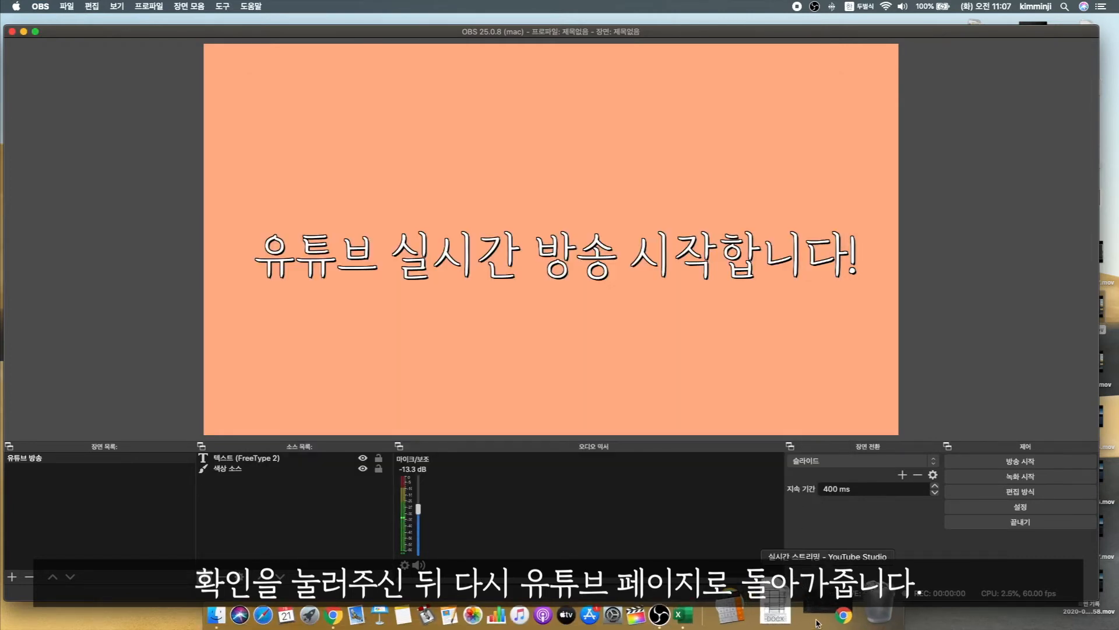
# Step: Return to YouTube Studio and check the stream's 스트림 상태 and 분석 information before going back to 스트림 설정
pyautogui.click(817, 621)
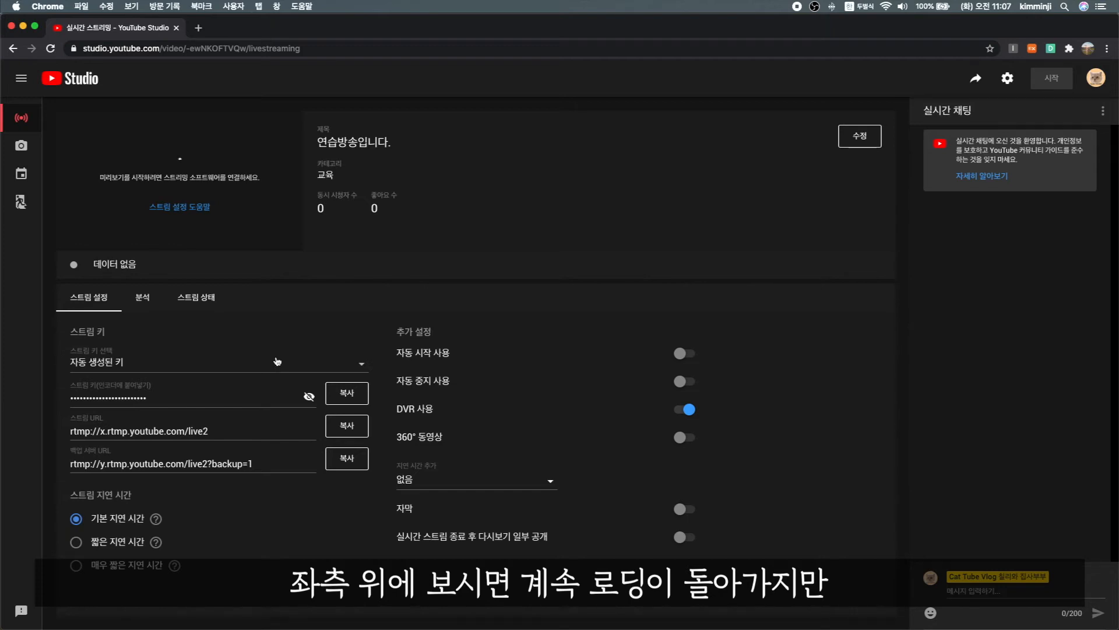
pyautogui.click(199, 297)
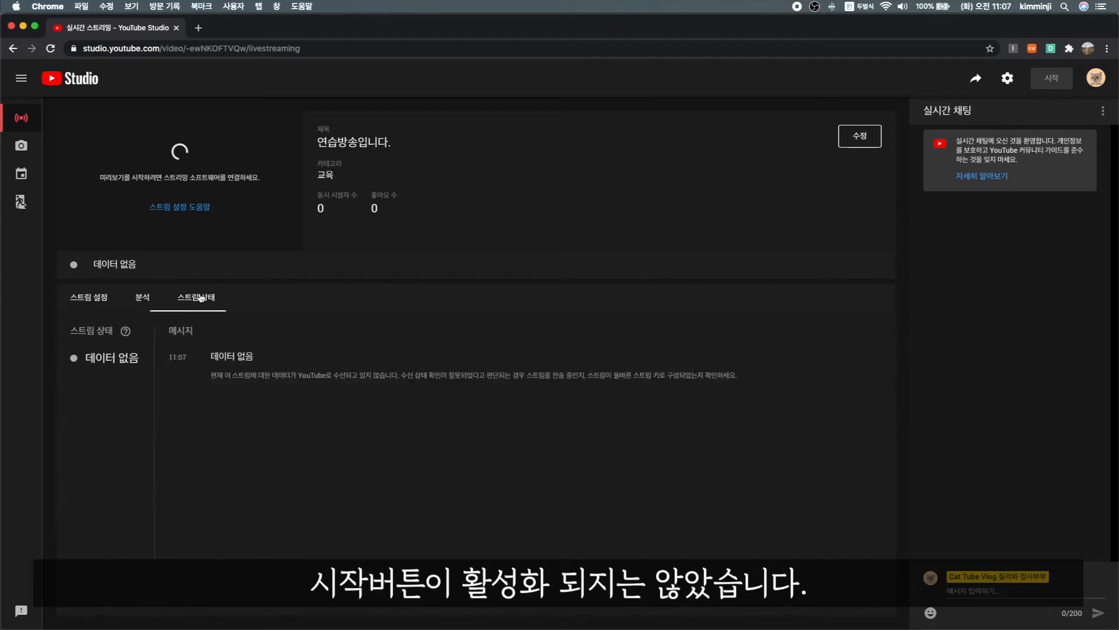
pyautogui.click(140, 299)
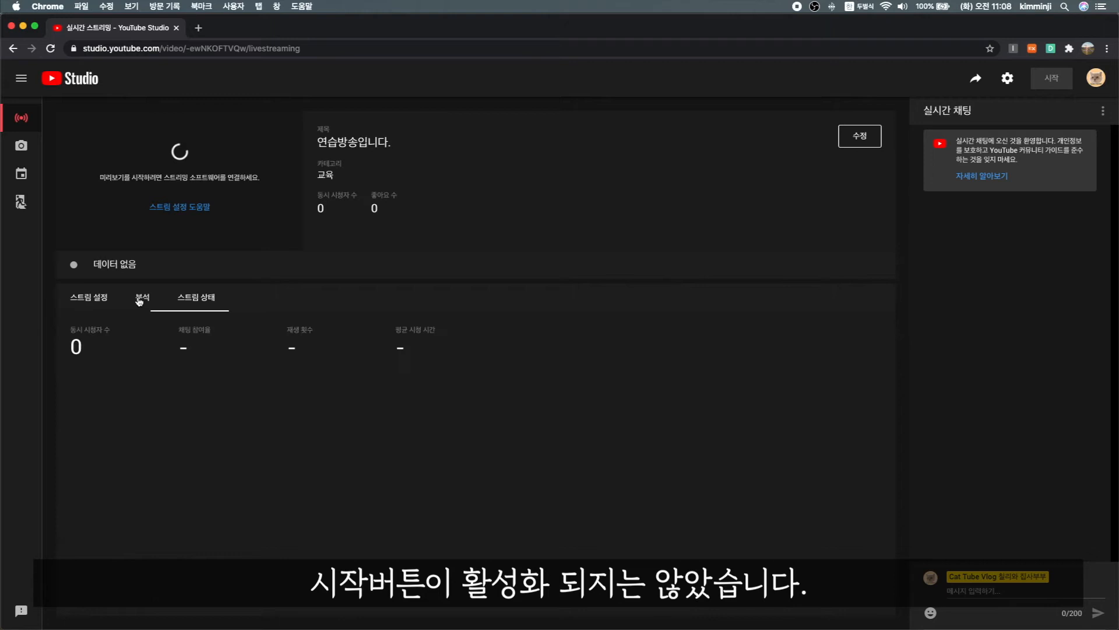
pyautogui.click(91, 299)
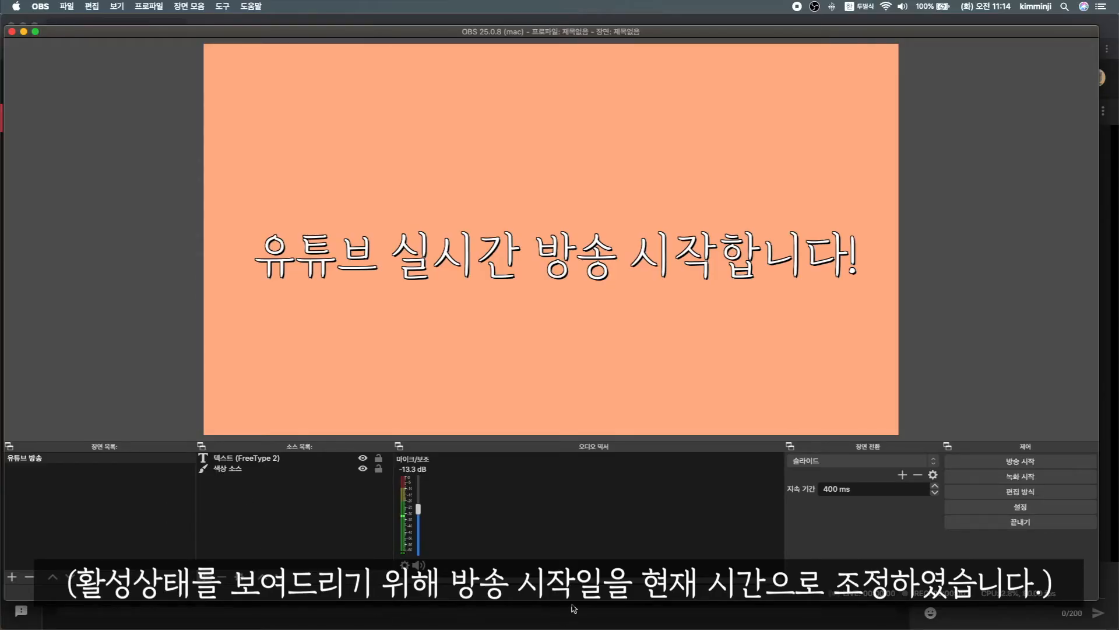
# Step: Switch to OBS and start broadcasting to YouTube, confirming the start
pyautogui.press('super+Tab')
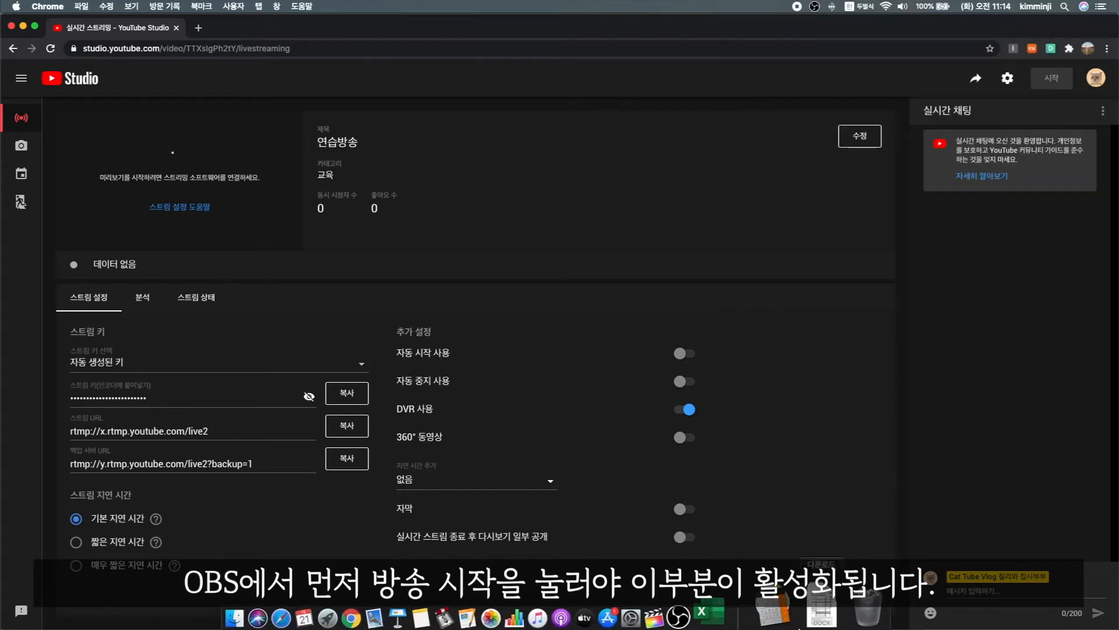
pyautogui.click(678, 616)
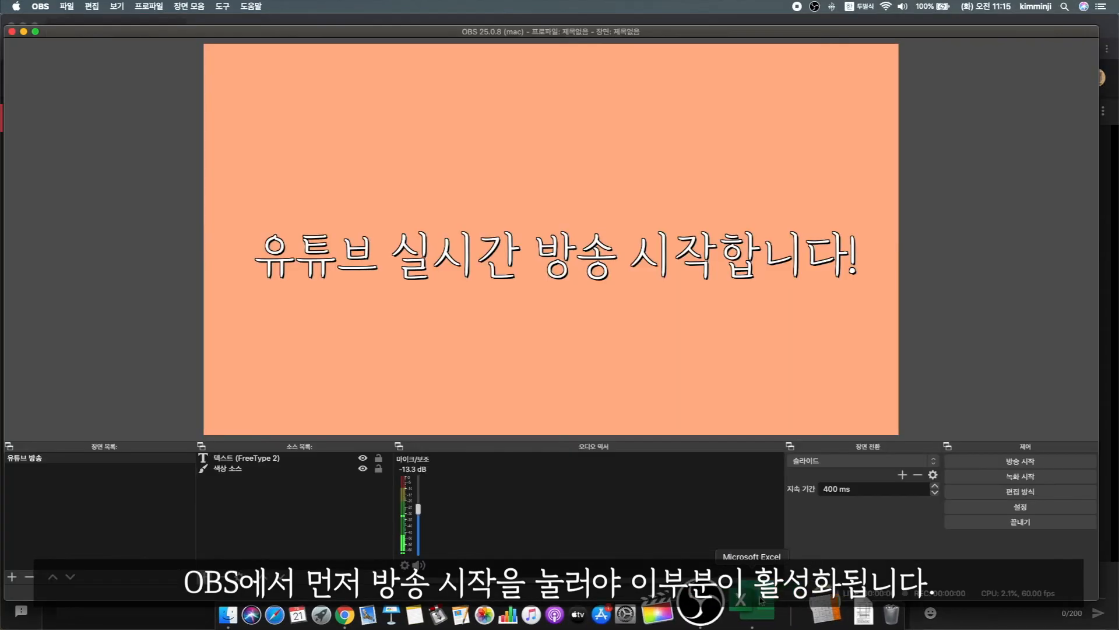
pyautogui.click(1012, 462)
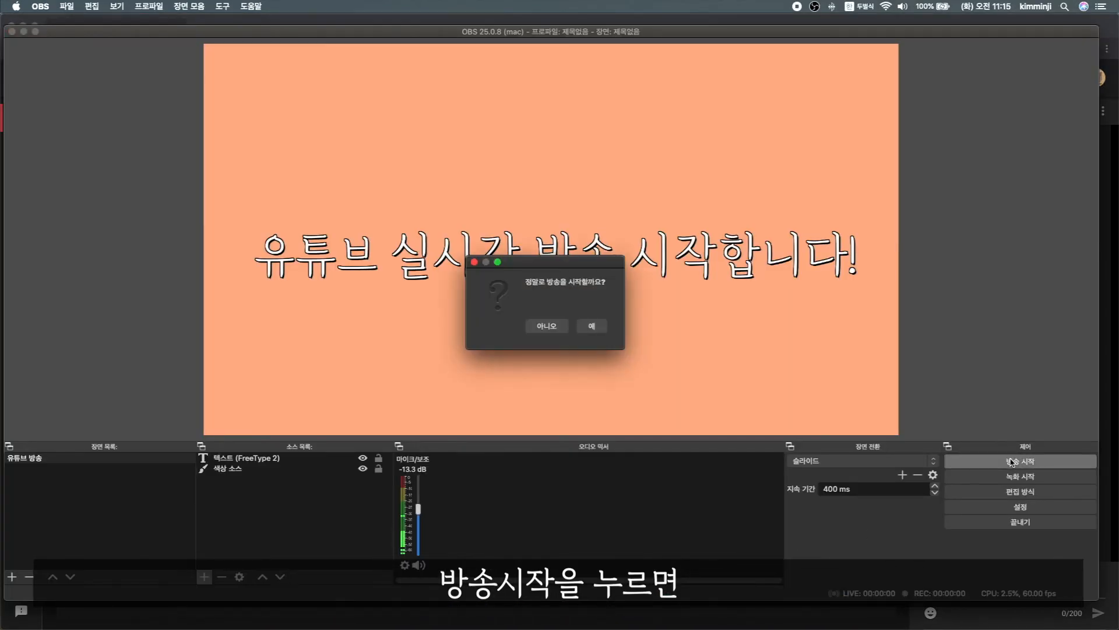
pyautogui.click(598, 325)
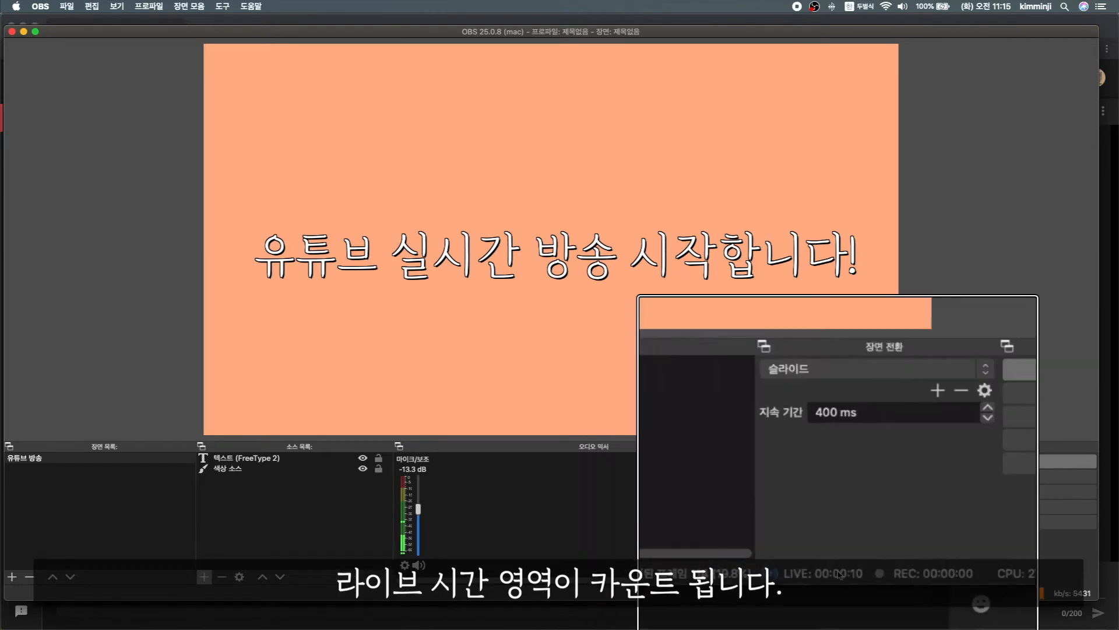
# Step: Return to YouTube Studio, dismiss the hint about starting the stream, and open the live chat in a new window
pyautogui.click(962, 612)
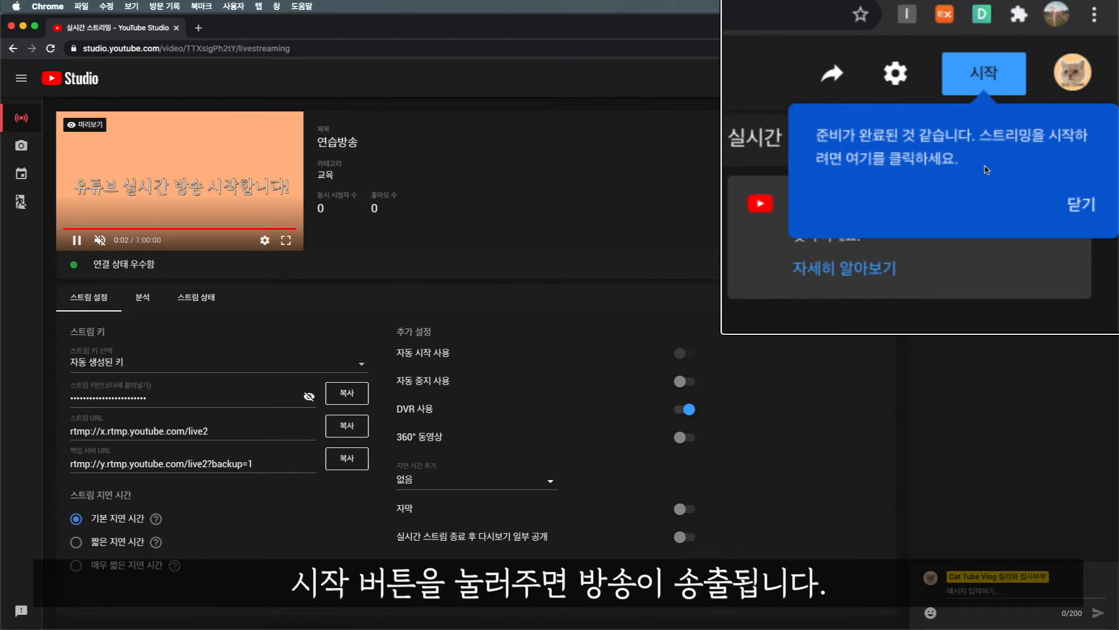
pyautogui.click(1098, 145)
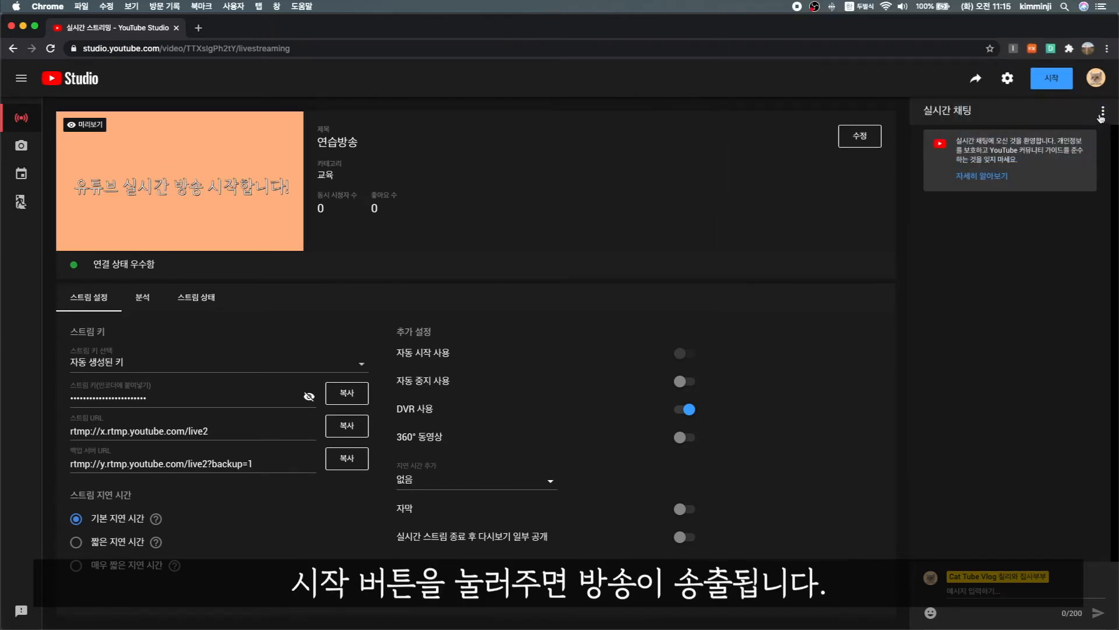
pyautogui.click(1101, 112)
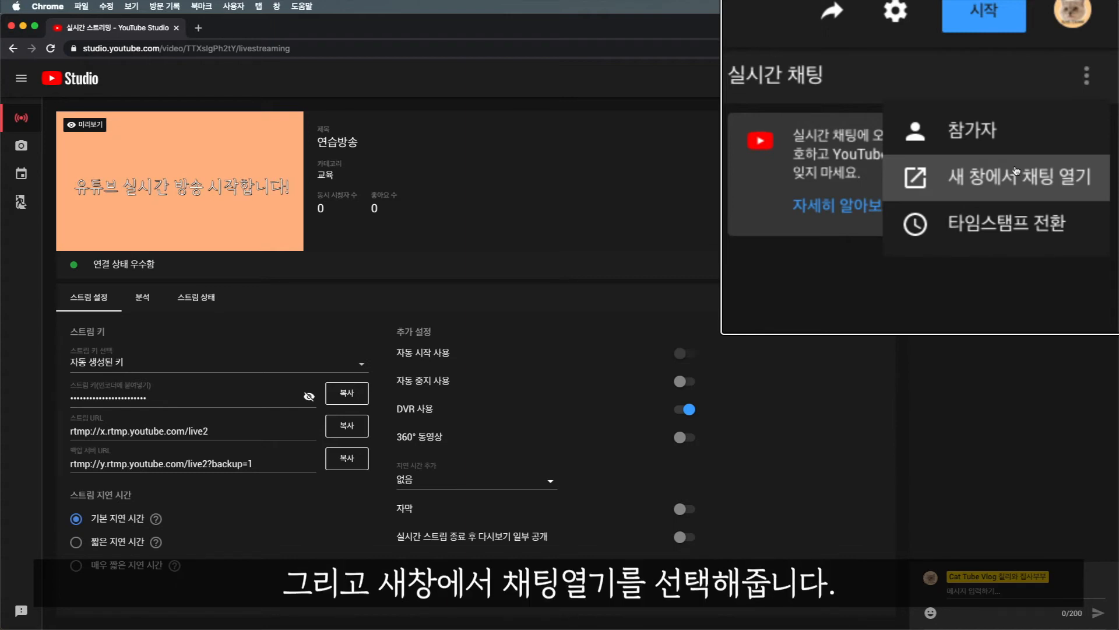
pyautogui.rightClick(1016, 171)
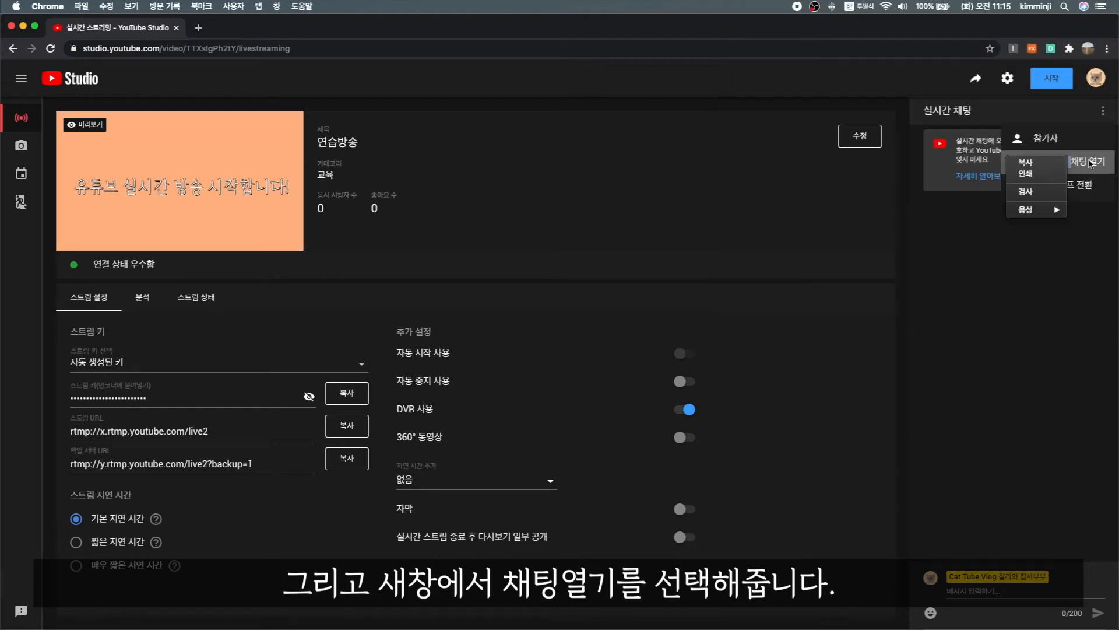
pyautogui.click(1077, 167)
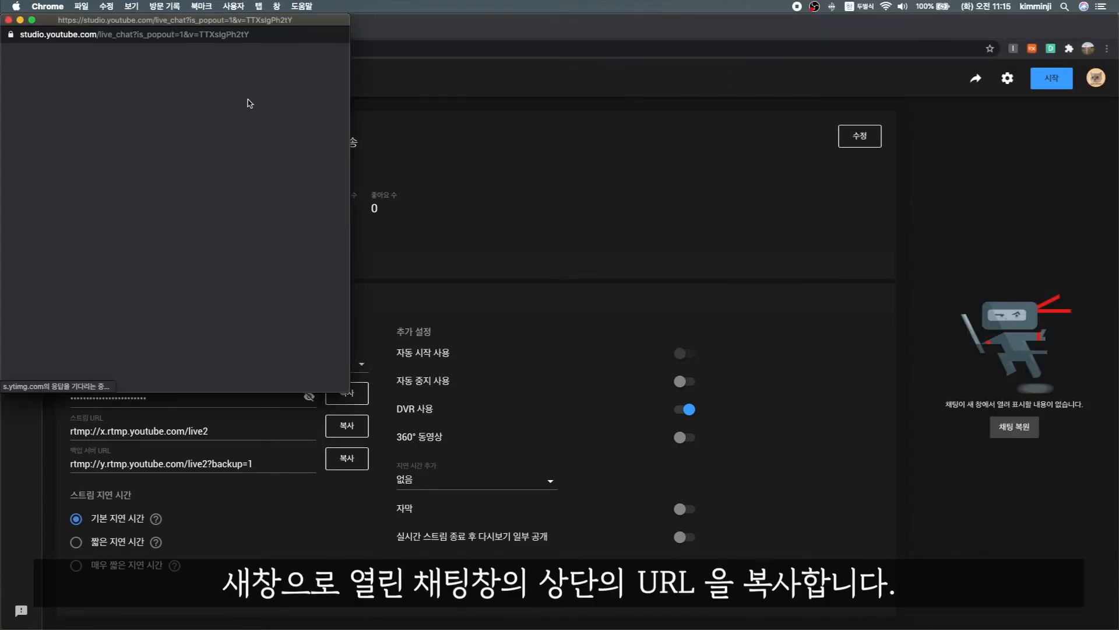
# Step: Copy the URL of the pop-out chat window and close that window
pyautogui.moveTo(243, 23); pyautogui.dragTo(659, 91)
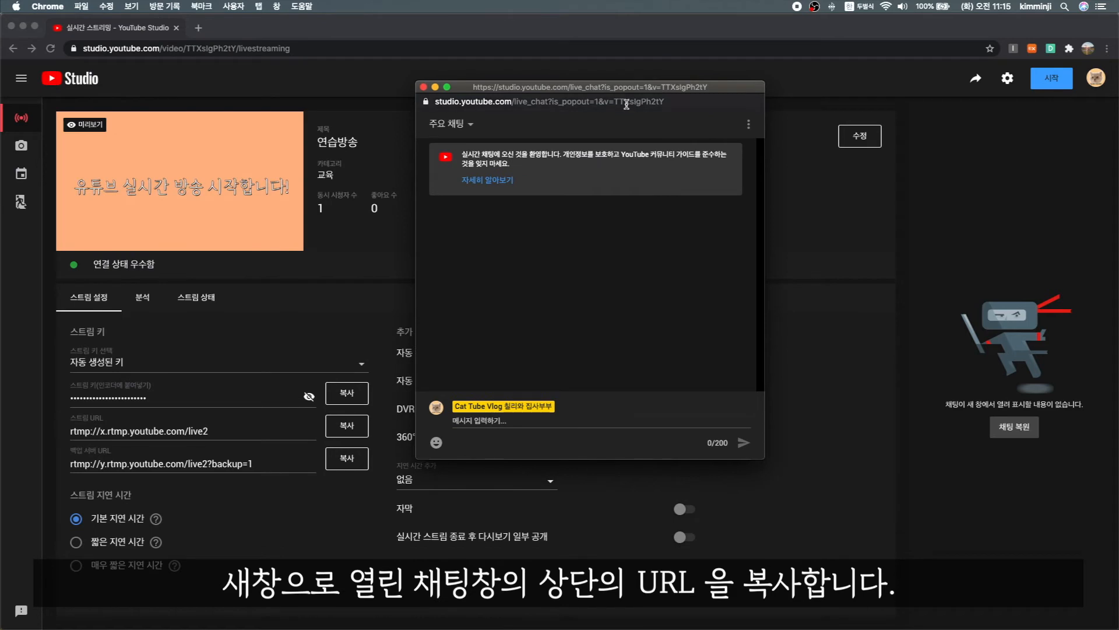
pyautogui.click(647, 104)
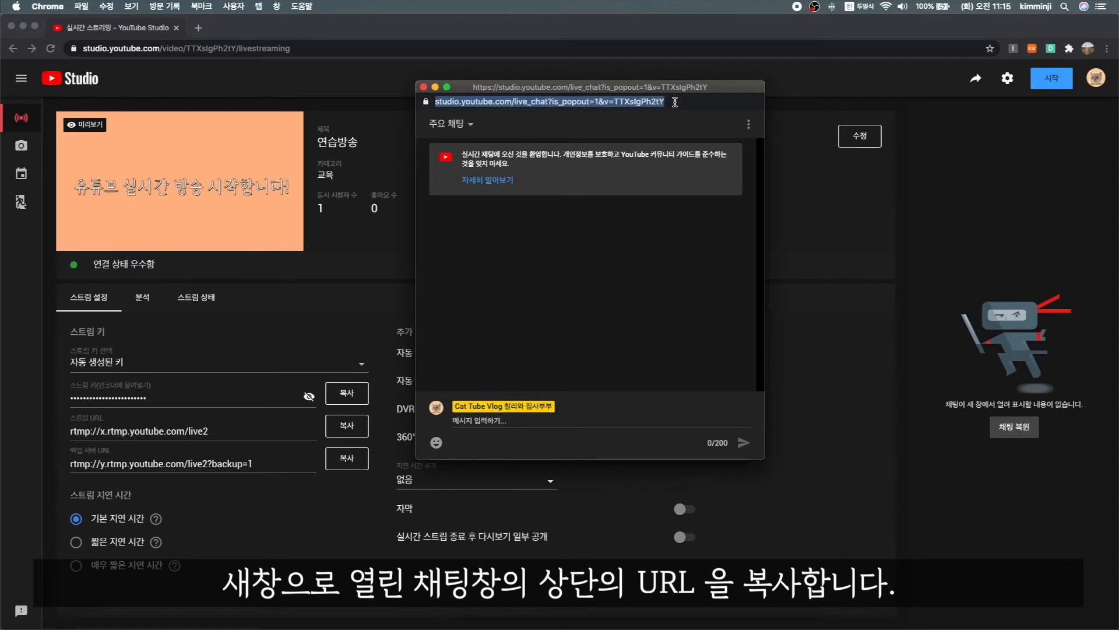
pyautogui.rightClick(675, 103)
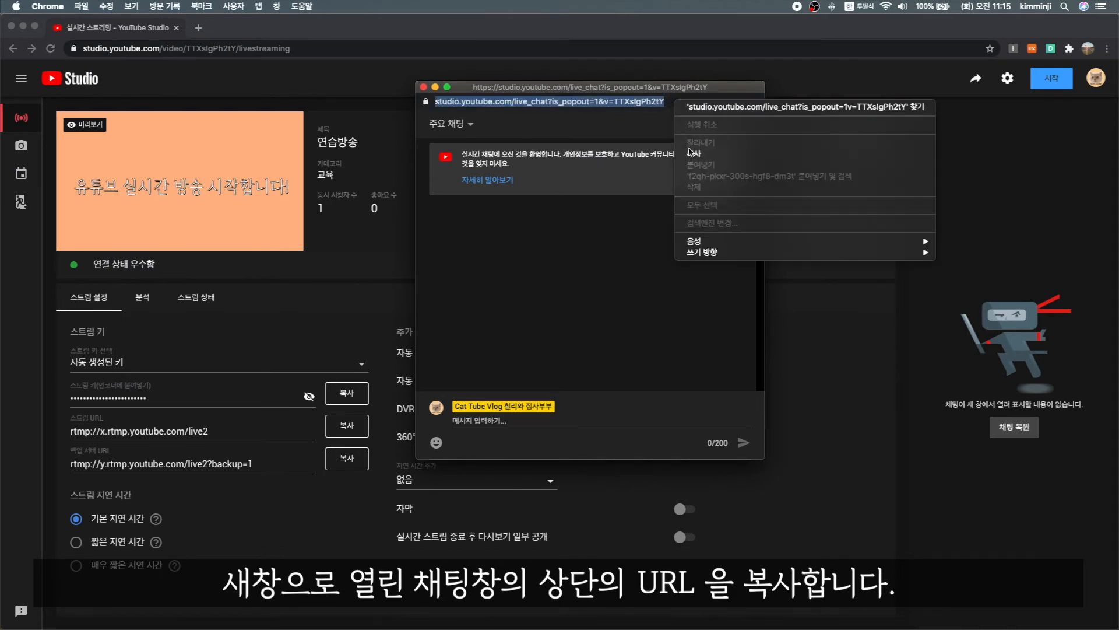
pyautogui.click(694, 153)
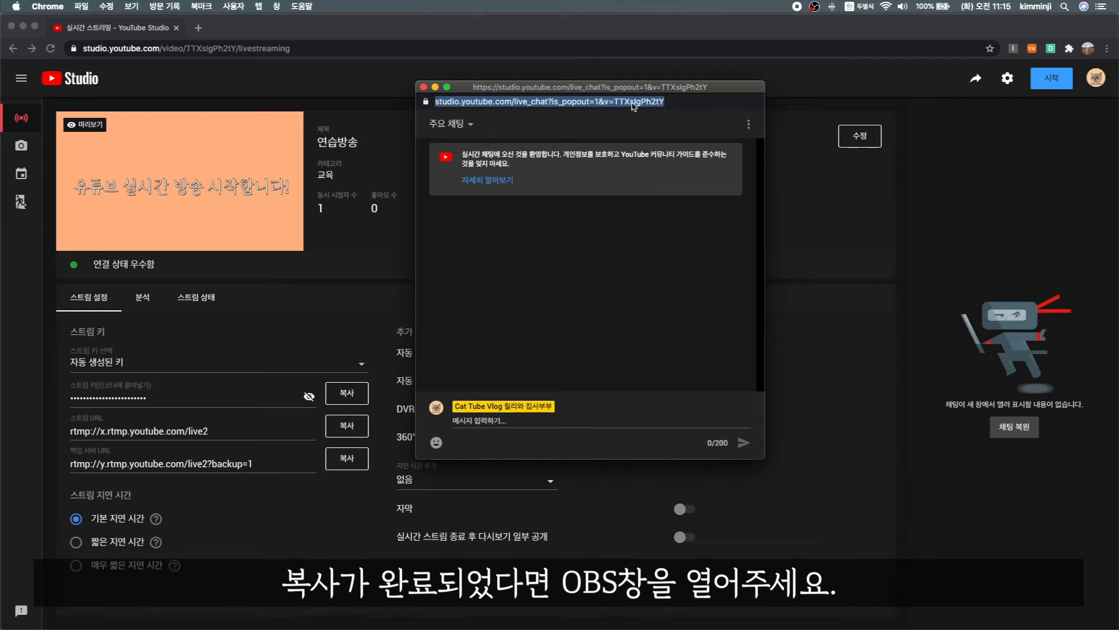
pyautogui.click(425, 89)
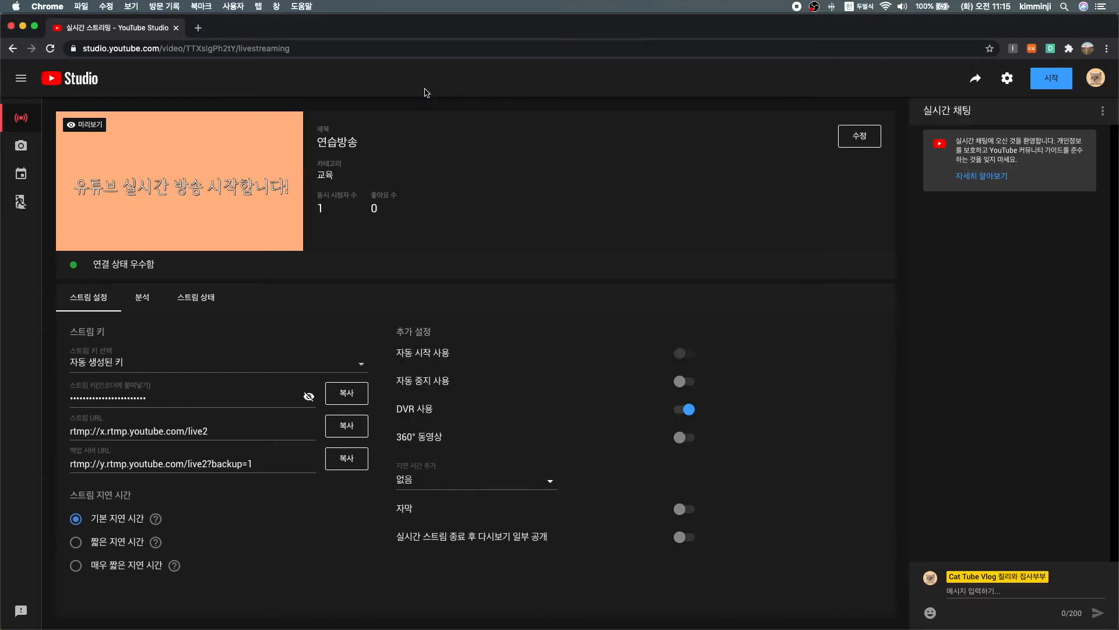
# Step: Switch to OBS and hide the 색상 소스 source in the 유튜브 방송 scene
pyautogui.moveTo(629, 623)
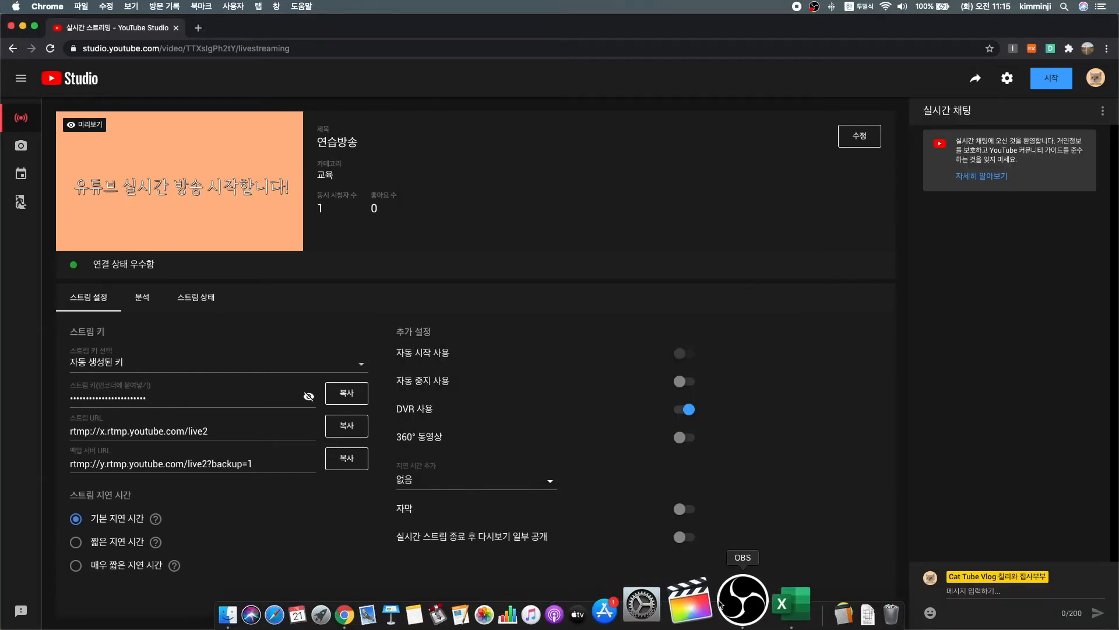
pyautogui.click(746, 612)
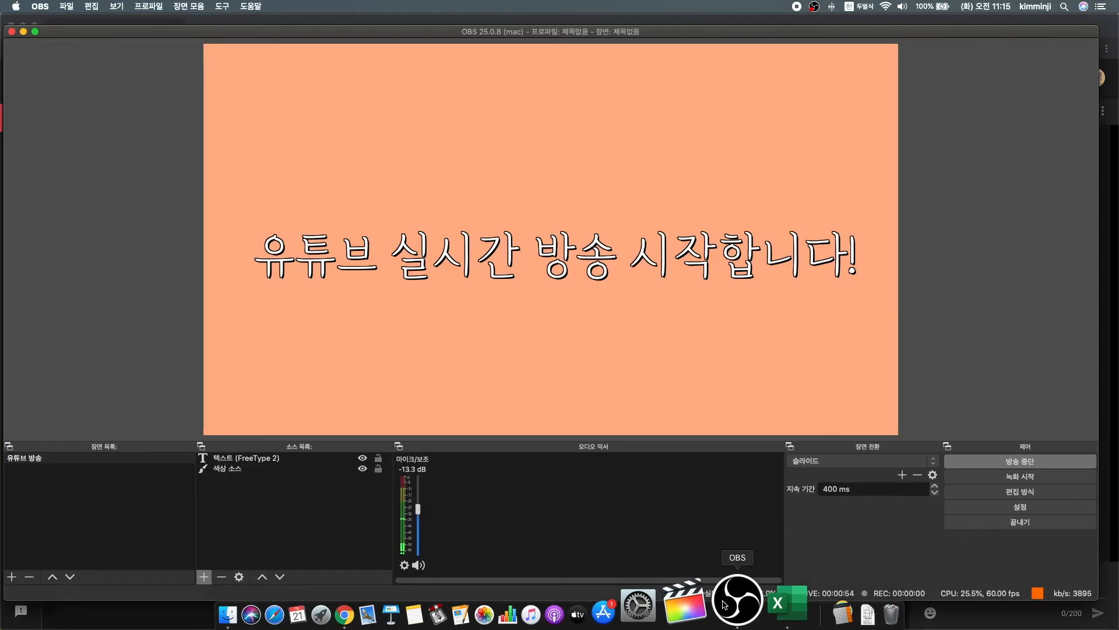
pyautogui.click(245, 469)
pyautogui.click(237, 471)
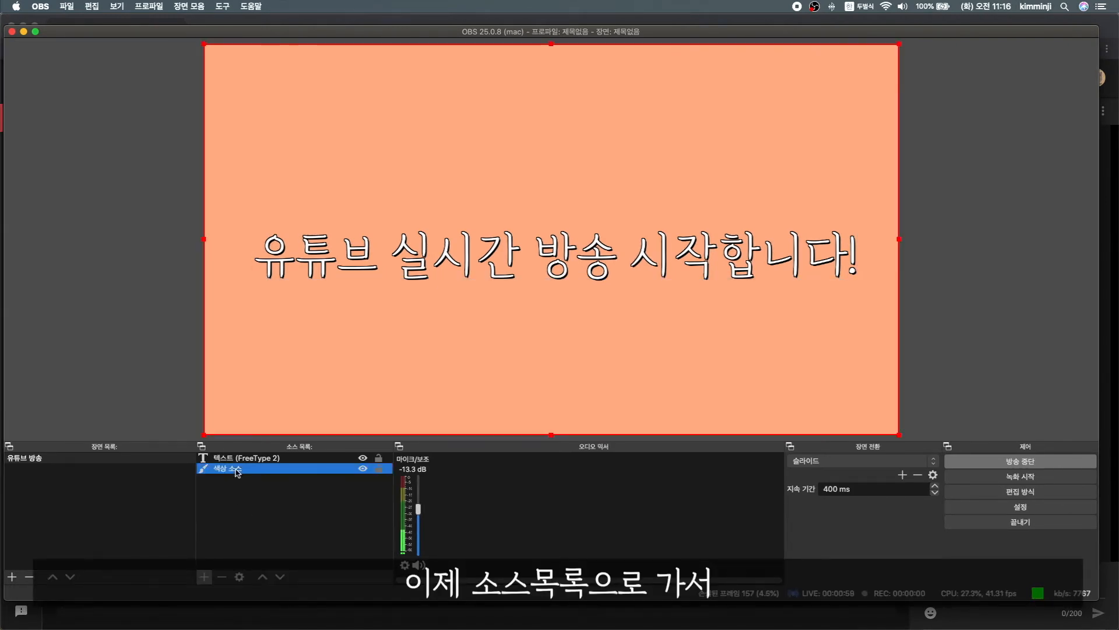
pyautogui.click(362, 468)
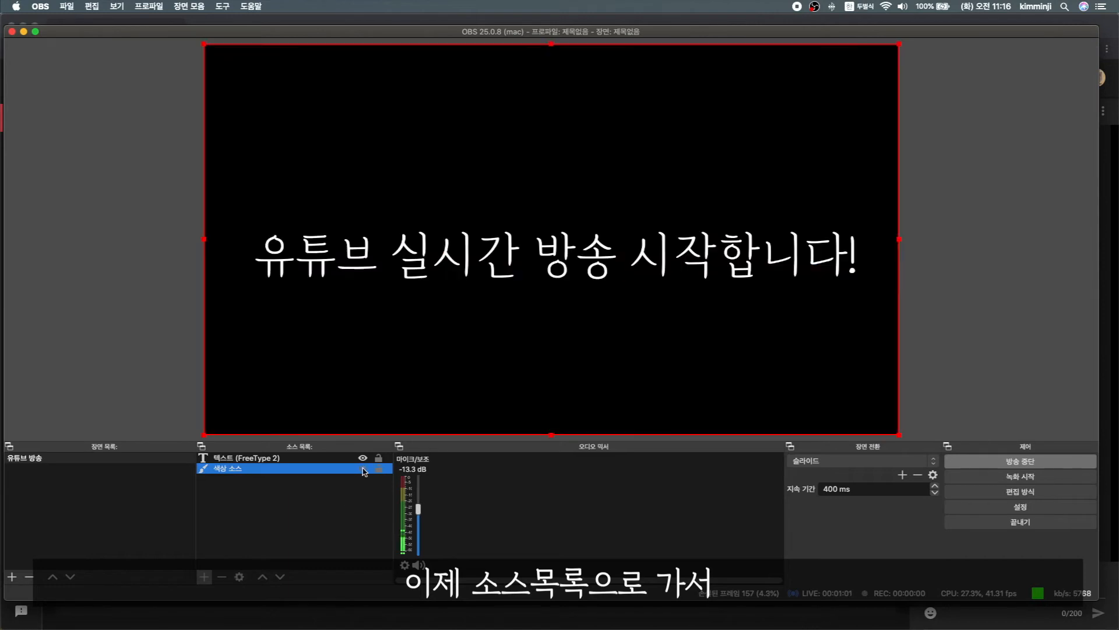
# Step: Shrink the 텍스트 (FreeType 2) title to under half its width, place it in the canvas's upper-left corner, and deselect it
pyautogui.click(266, 461)
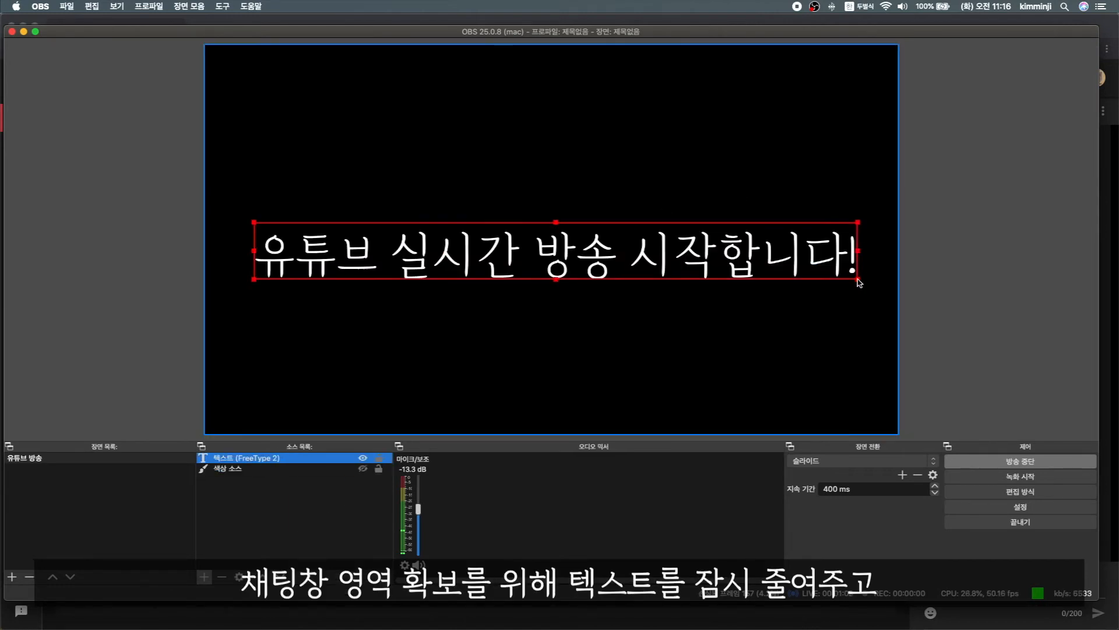
pyautogui.moveTo(858, 279); pyautogui.dragTo(412, 59)
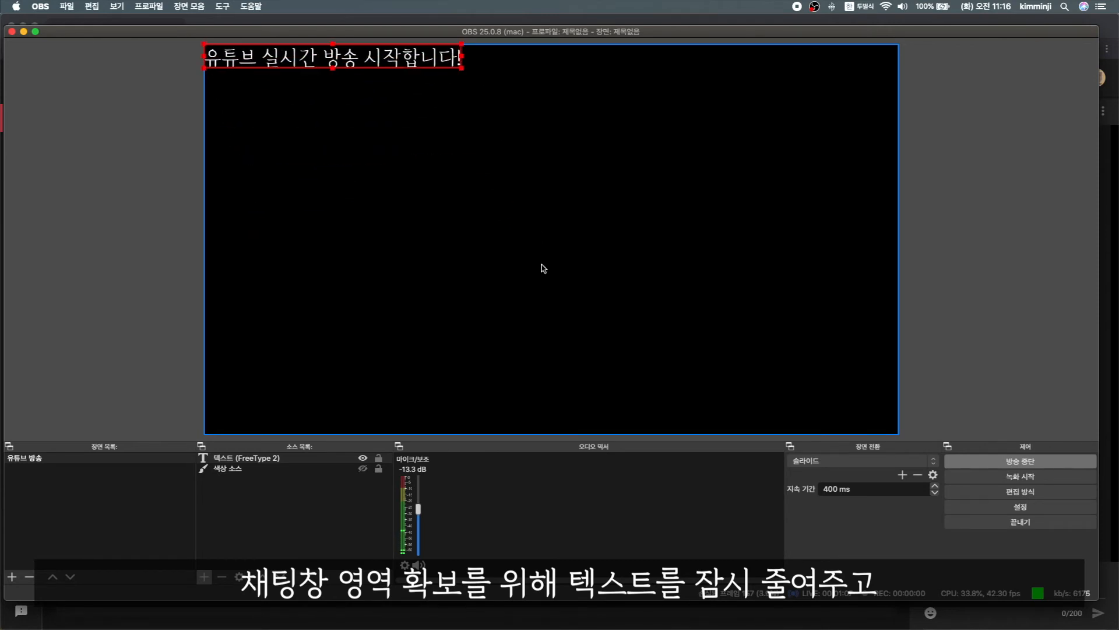
pyautogui.click(543, 267)
pyautogui.click(360, 466)
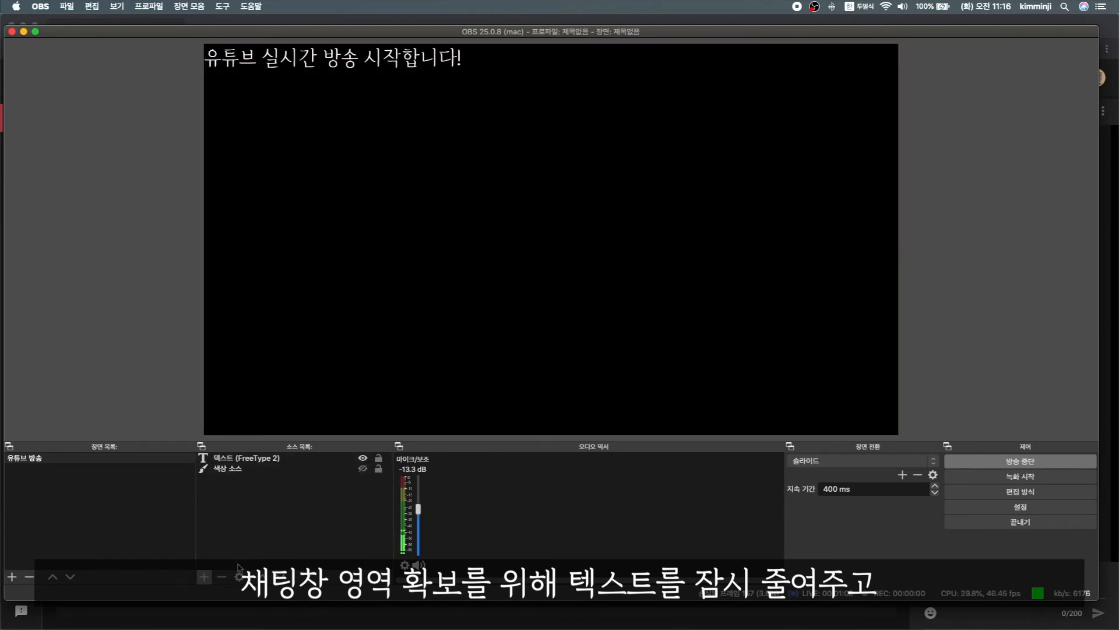
# Step: Add a new browser source named 브라우저(채팅창) to the 유튜브 방송 scene
pyautogui.click(205, 577)
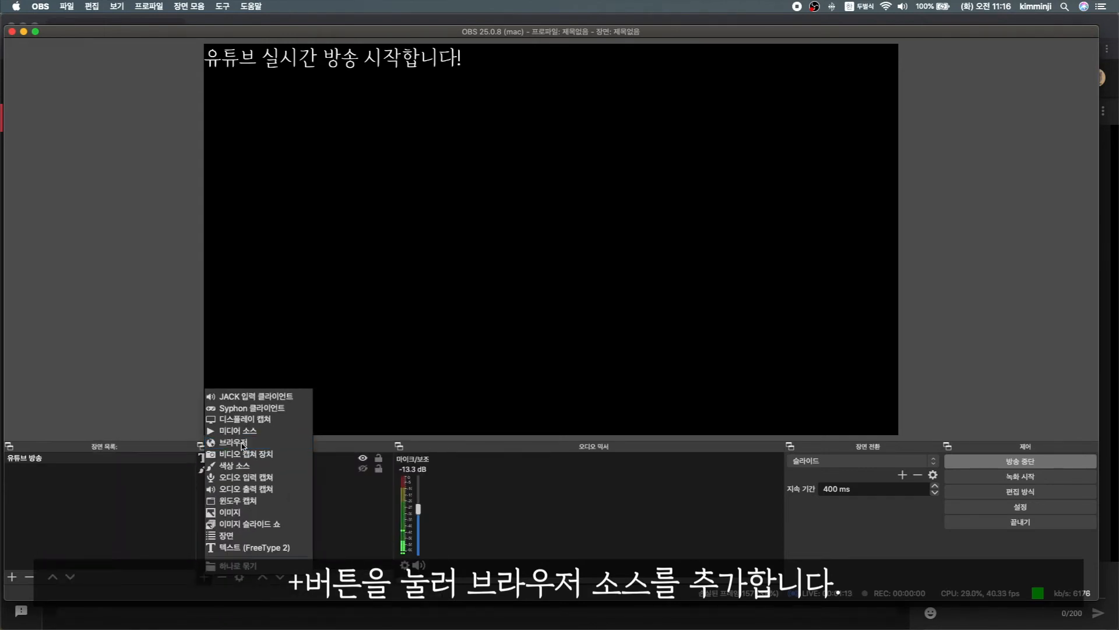
pyautogui.click(244, 447)
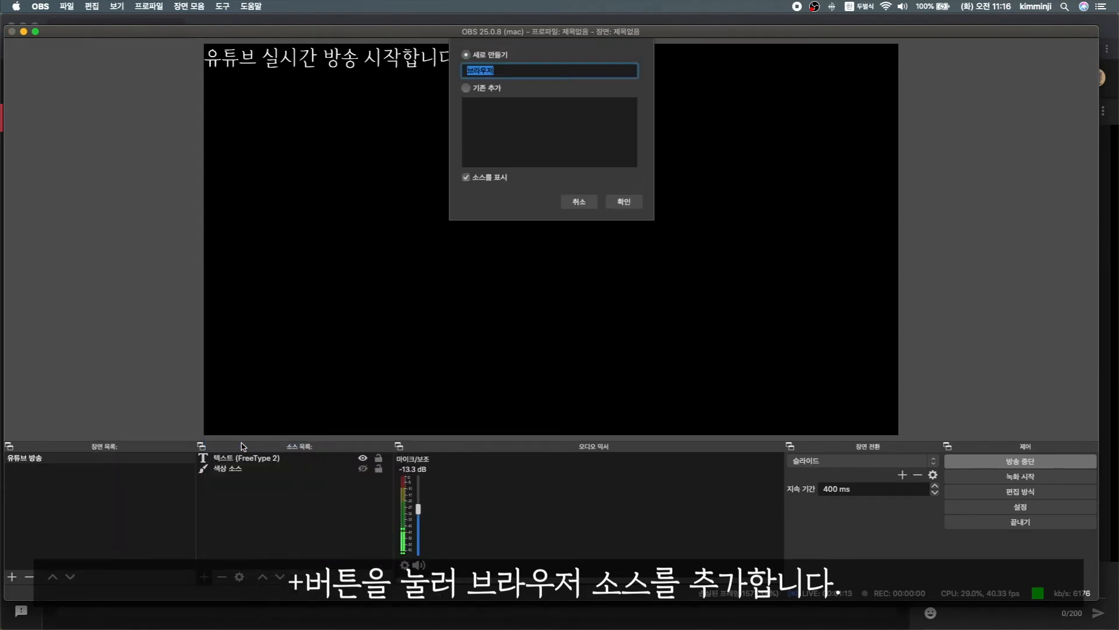
pyautogui.click(545, 71)
pyautogui.write('(ㅊㅐㅌ')
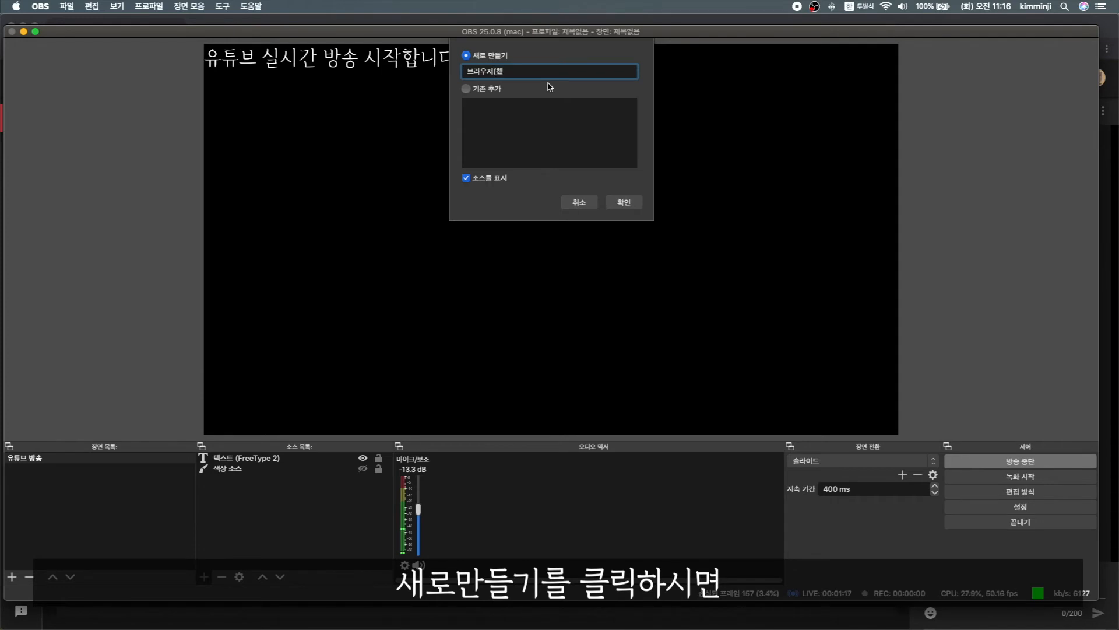
pyautogui.write('ㅣㅇㅊㅏ')
pyautogui.click(625, 203)
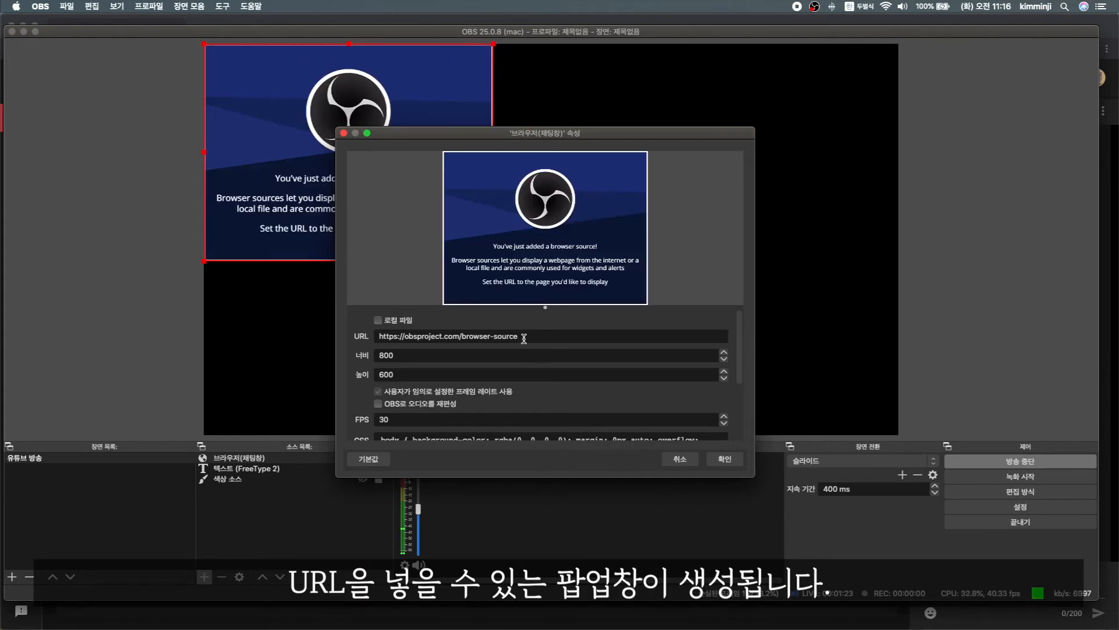
pyautogui.click(519, 336)
pyautogui.moveTo(518, 336); pyautogui.dragTo(371, 336)
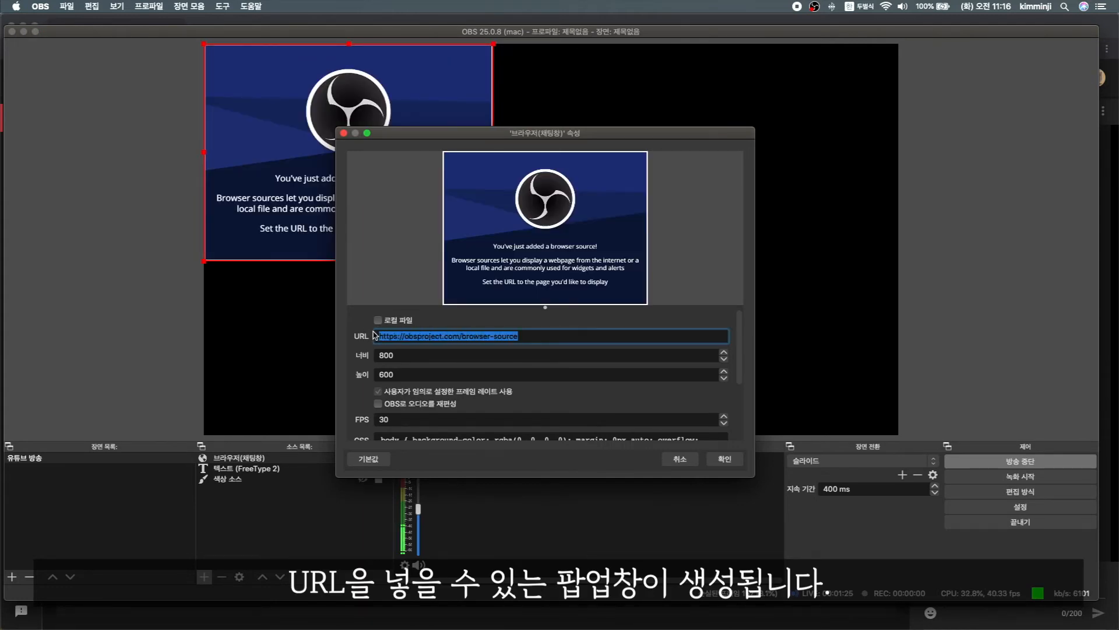
pyautogui.write('https://studio.youtube.com/live_chat?is_popout=1&v=TTXsIgPh2tY')
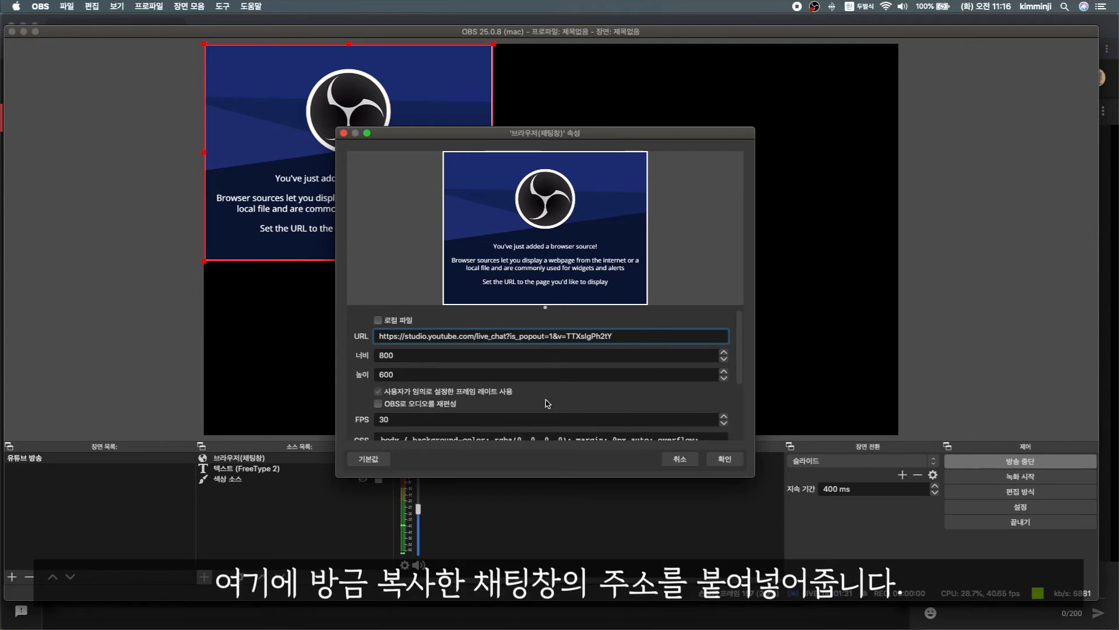
pyautogui.scroll(-3, 548, 403)
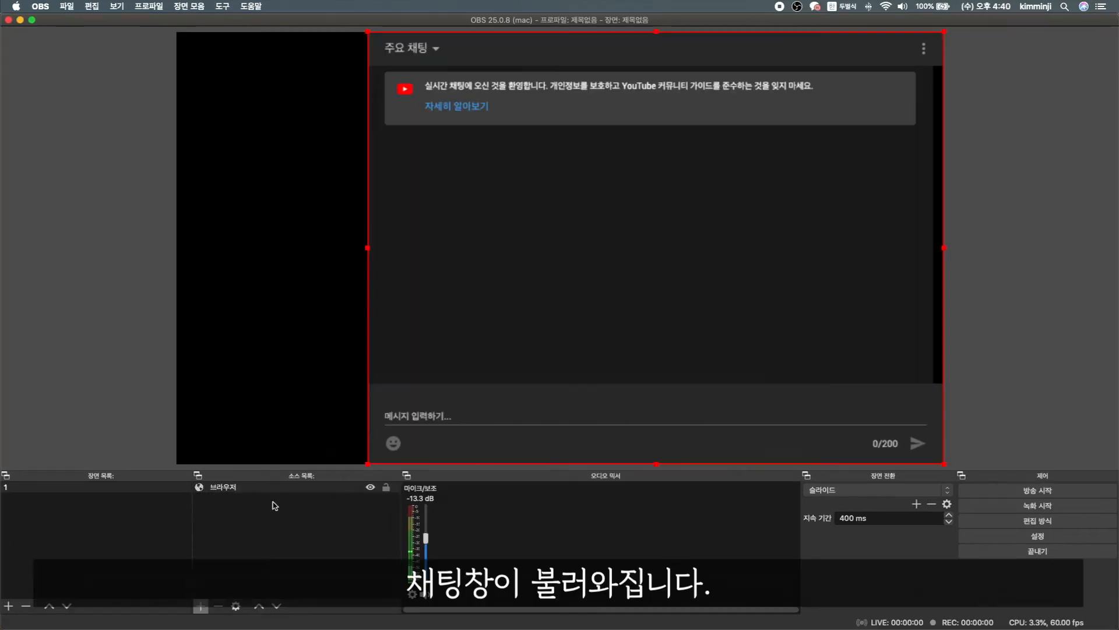
# Step: Add a second browser source to scene 1, keeping the suggested name 브라우저 2
pyautogui.click(254, 487)
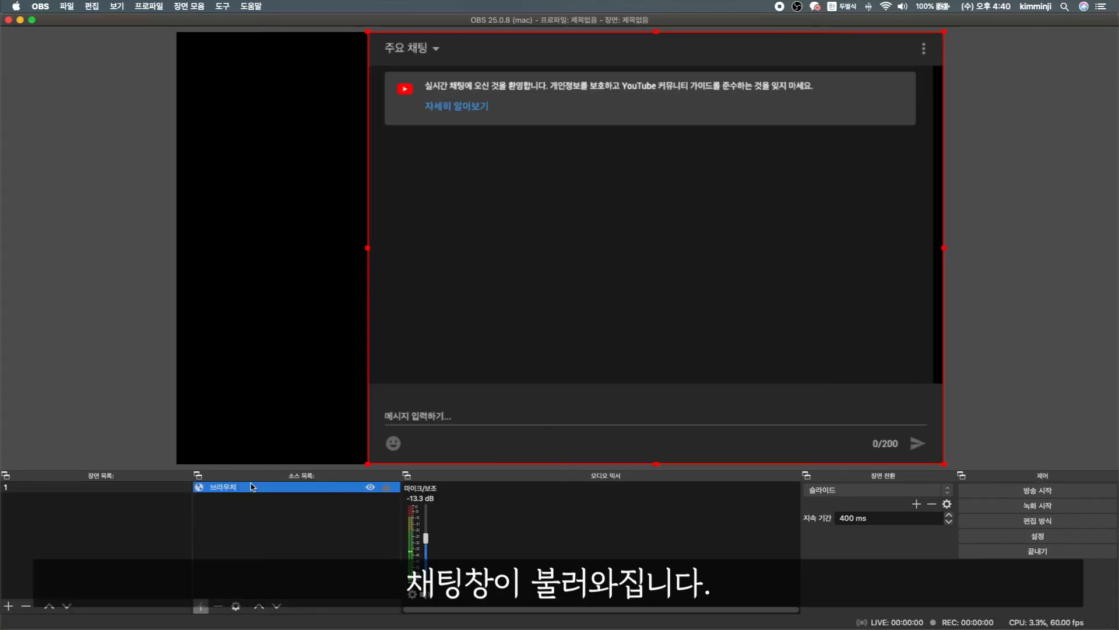
pyautogui.click(204, 608)
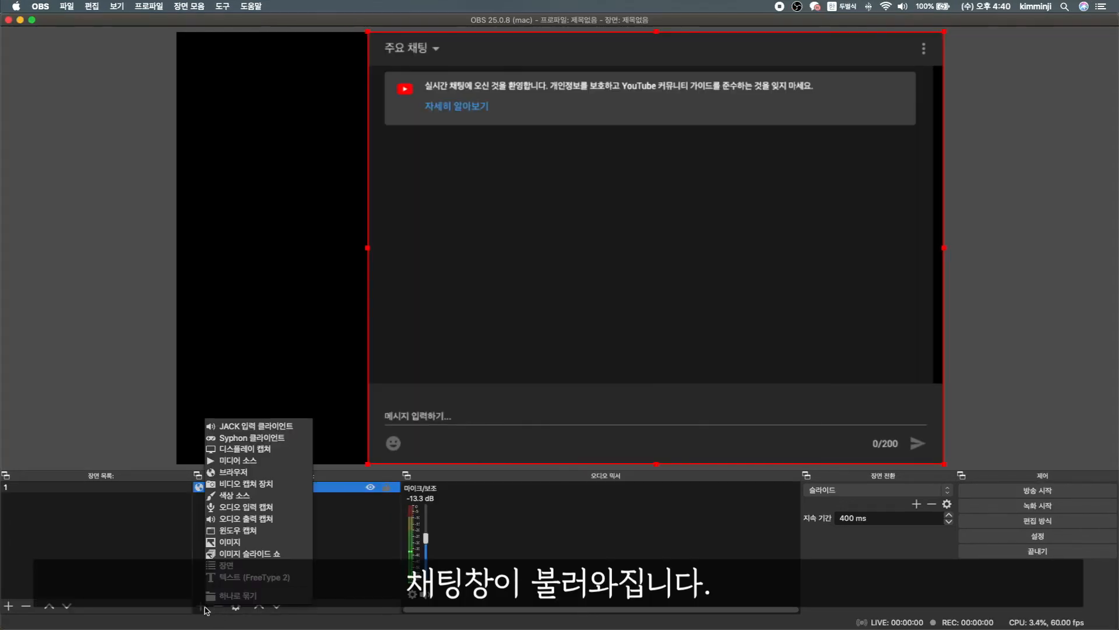
pyautogui.click(236, 472)
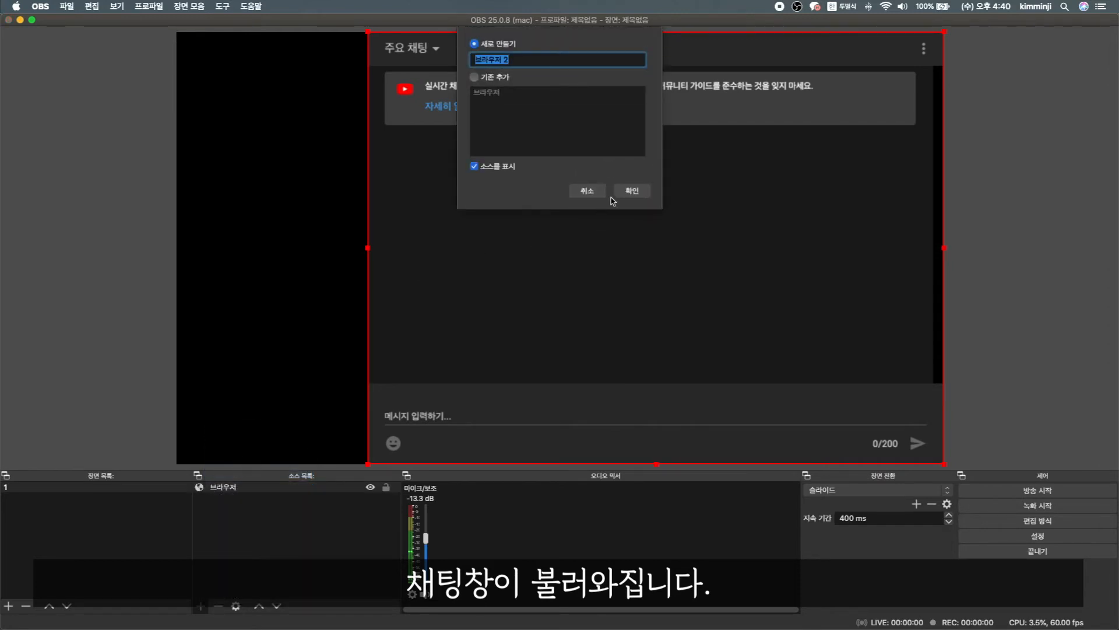
pyautogui.click(632, 191)
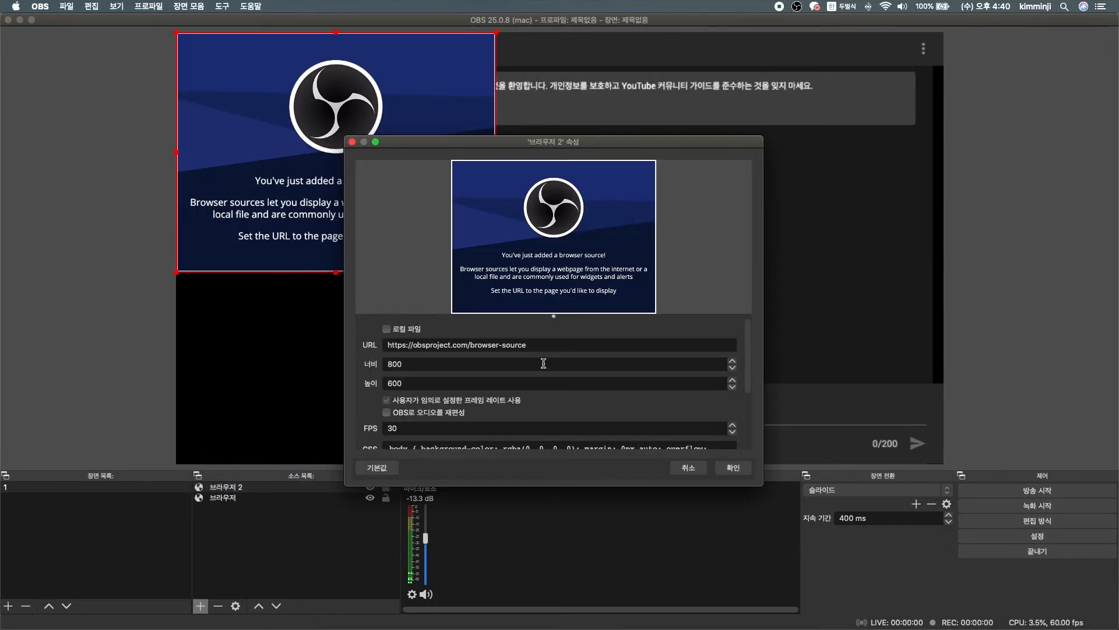
pyautogui.moveTo(544, 344); pyautogui.dragTo(350, 348)
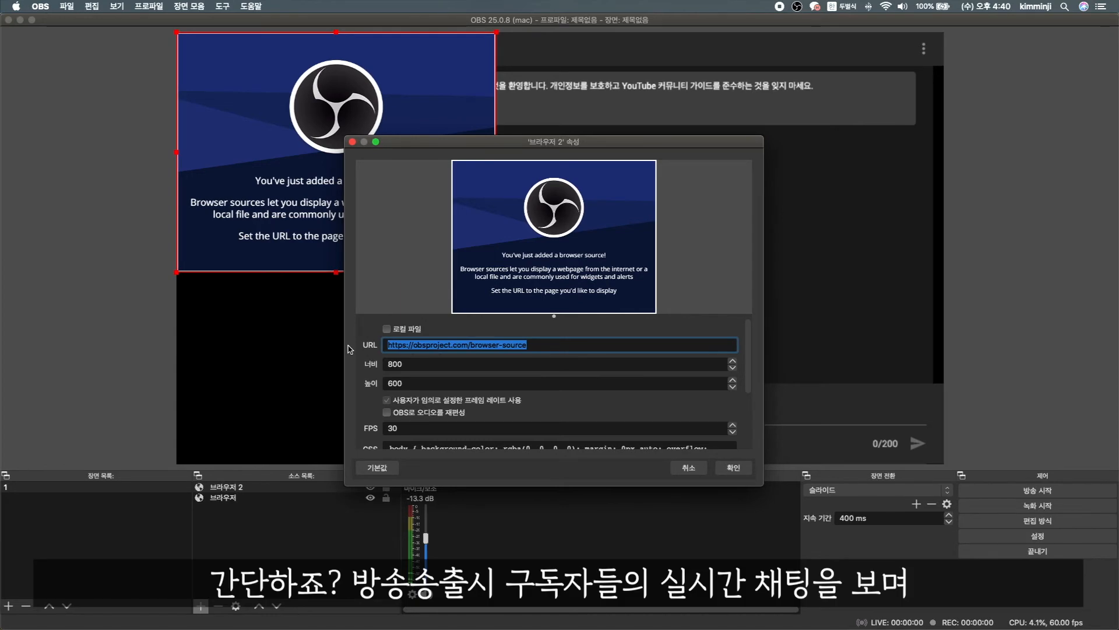
pyautogui.write('https://studio.youtube.com/live_chat?v=vusfGW25HK4&is_popout=1')
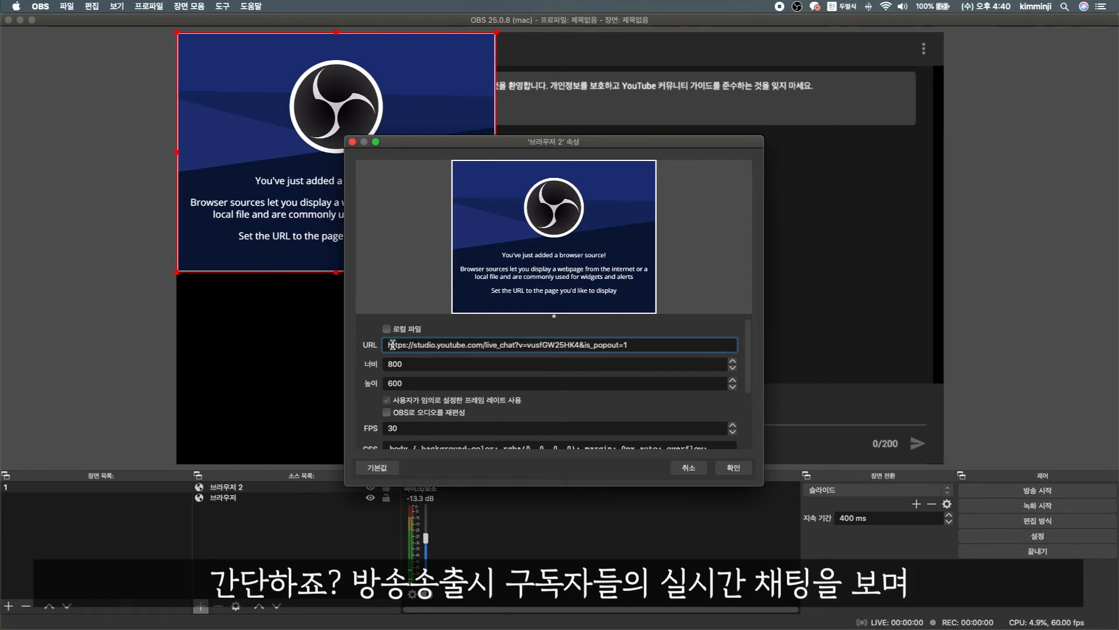
pyautogui.moveTo(390, 345); pyautogui.dragTo(664, 345)
pyautogui.click(674, 347)
pyautogui.click(735, 467)
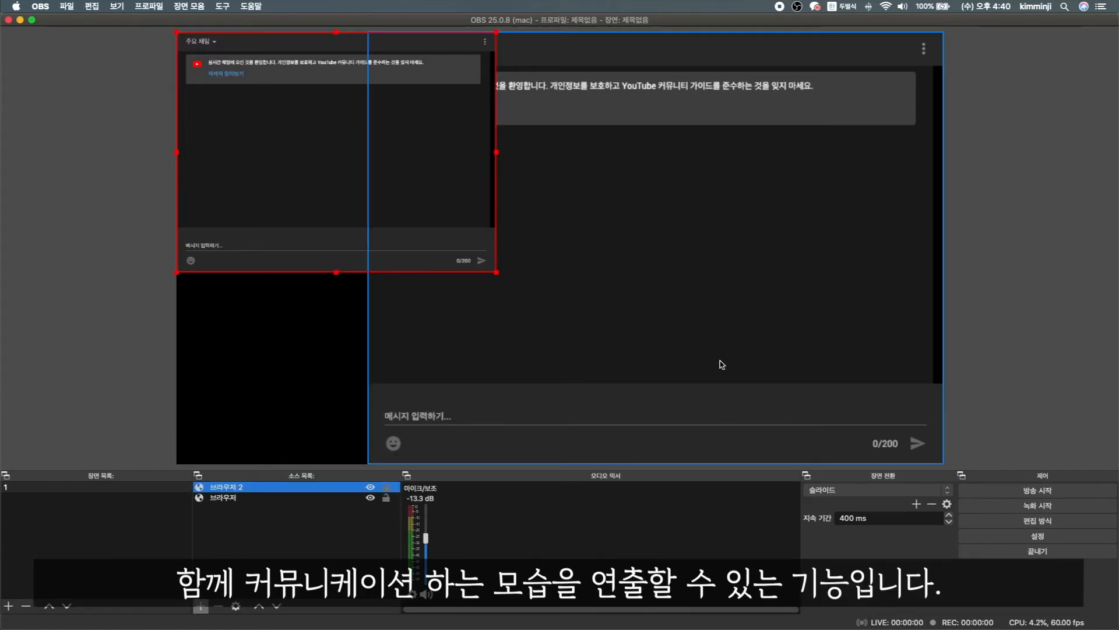
# Step: Shrink the larger chat source into the canvas's lower-right corner and place the 브라우저 2 chat, enlarged, in the lower-left corner
pyautogui.click(721, 365)
pyautogui.moveTo(368, 33); pyautogui.dragTo(758, 326)
pyautogui.moveTo(415, 195); pyautogui.dragTo(415, 383)
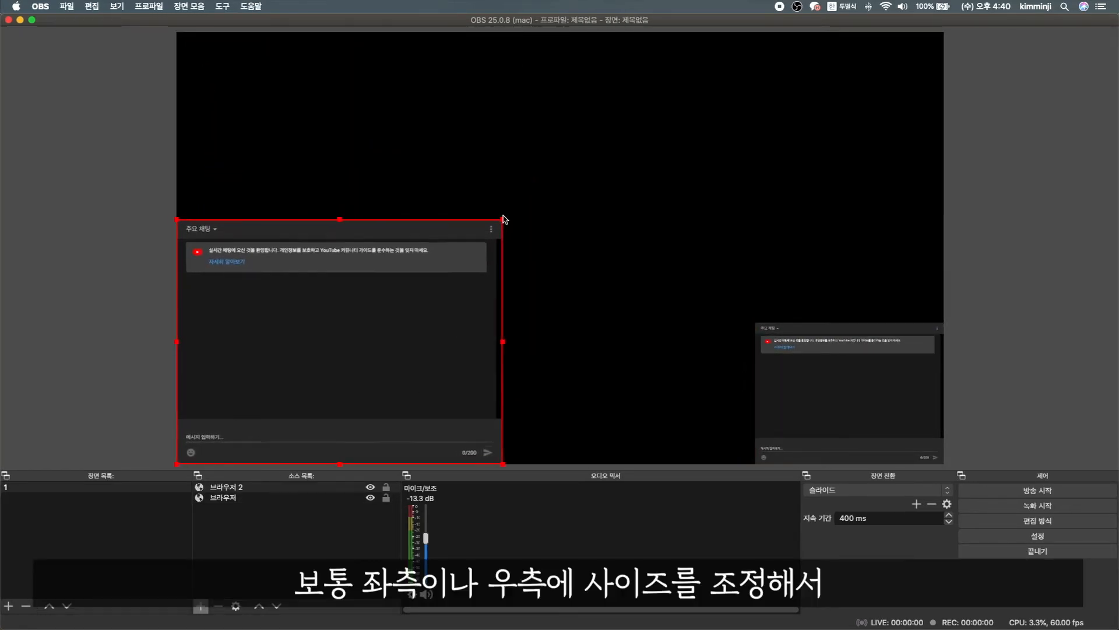
pyautogui.moveTo(504, 218); pyautogui.dragTo(719, 40)
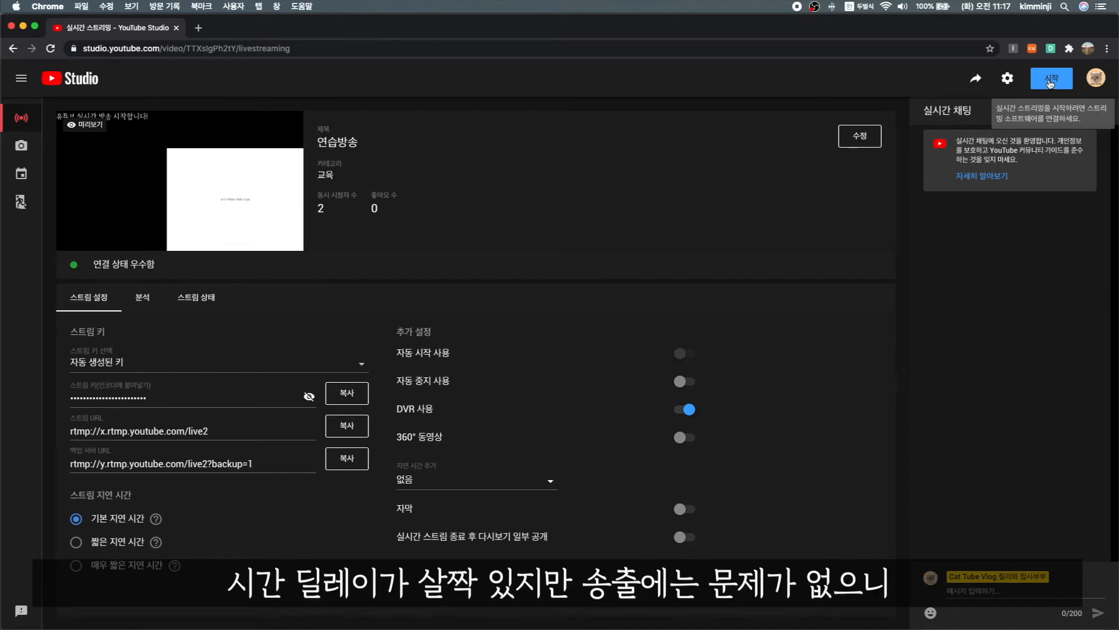
# Step: Start the 연습방송 live stream in YouTube Studio and send the live chat message 채팅창 검수입니다
pyautogui.click(1051, 82)
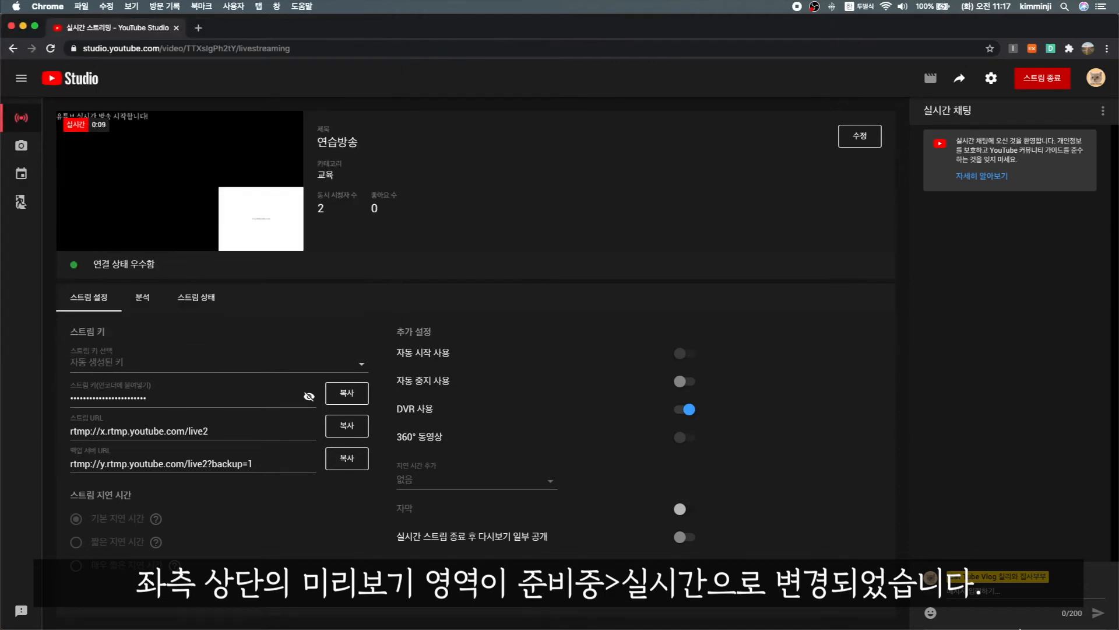
pyautogui.write('지')
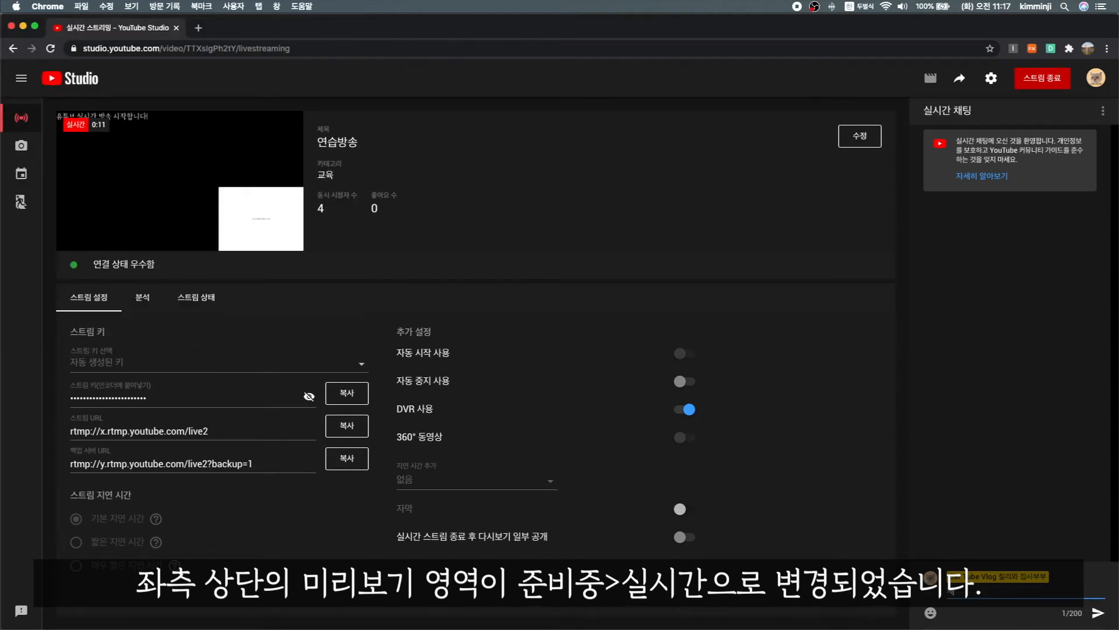
pyautogui.write('검식')
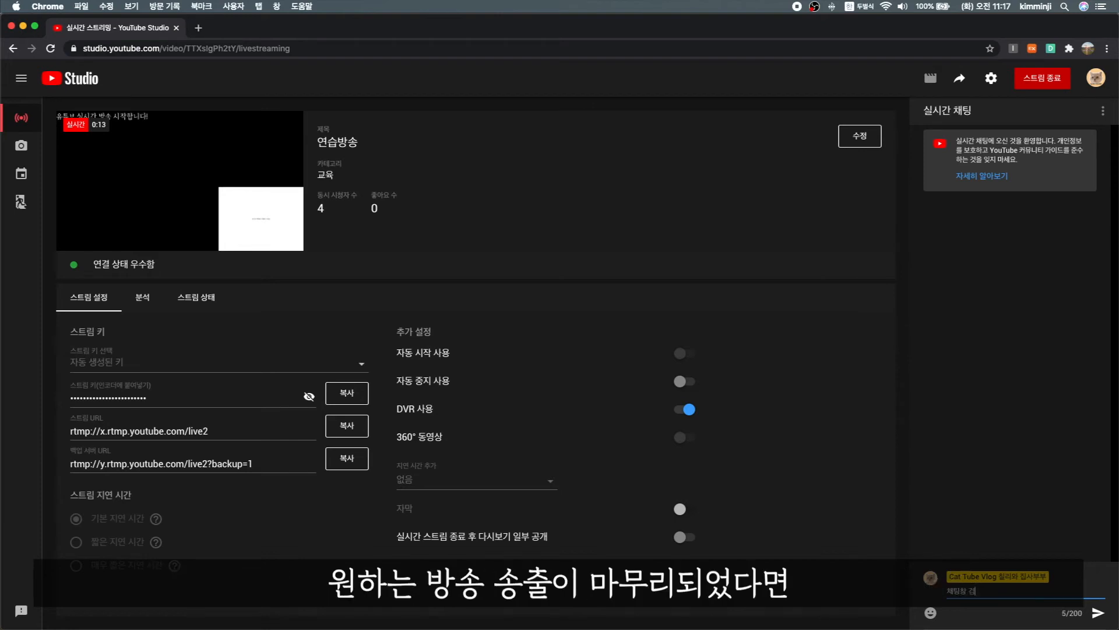
pyautogui.write('입니다')
pyautogui.press('Return')
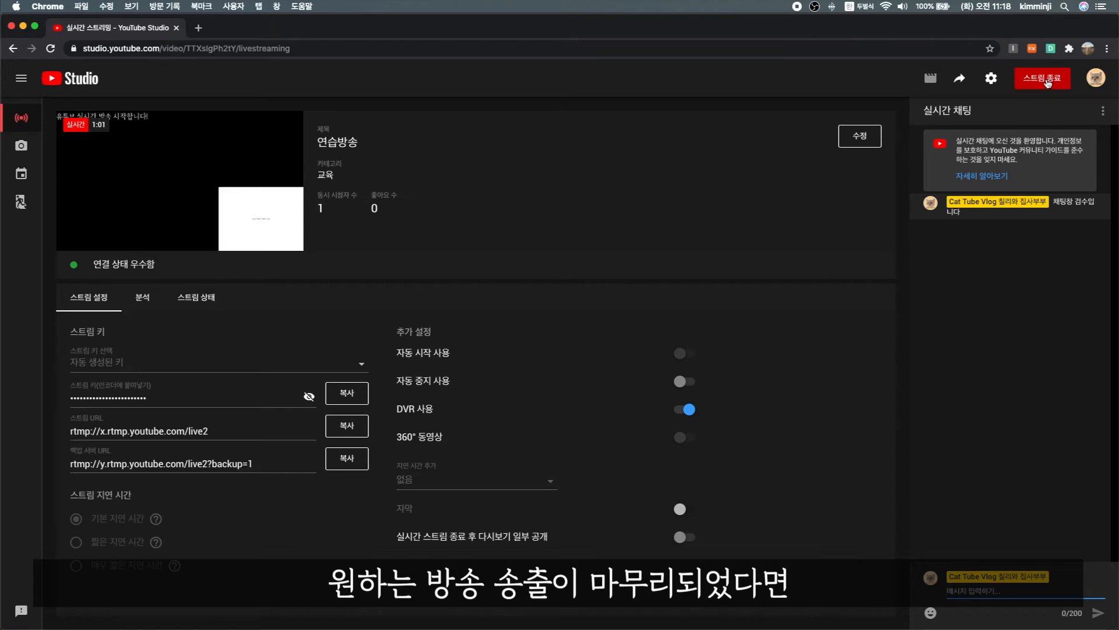
# Step: End the 연습방송 live stream and close the stream summary
pyautogui.click(1047, 83)
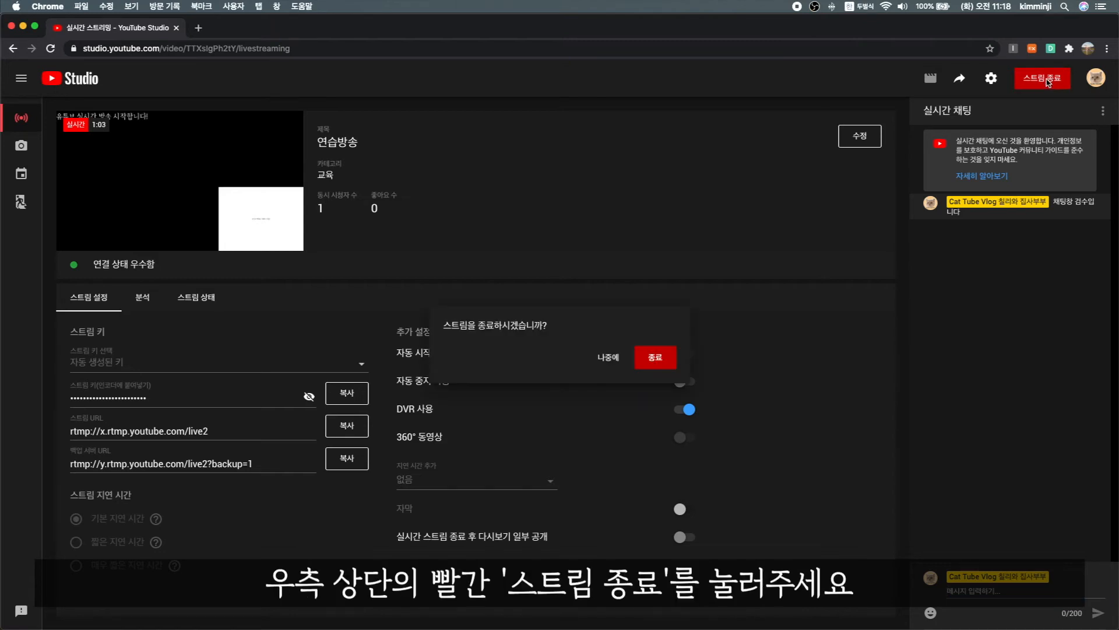
pyautogui.click(659, 361)
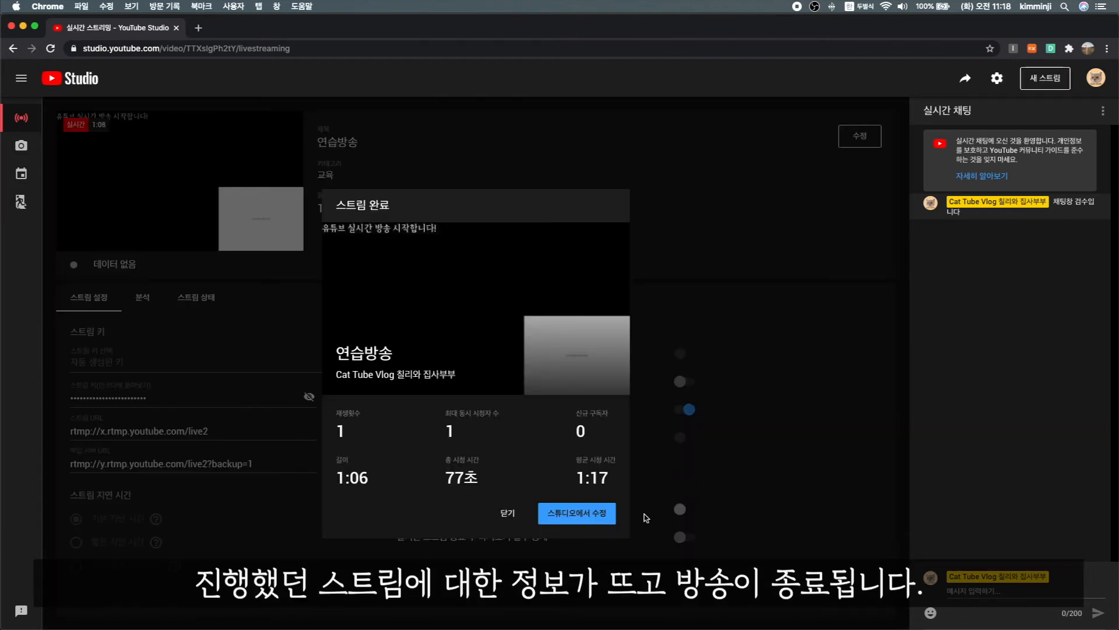
pyautogui.click(506, 513)
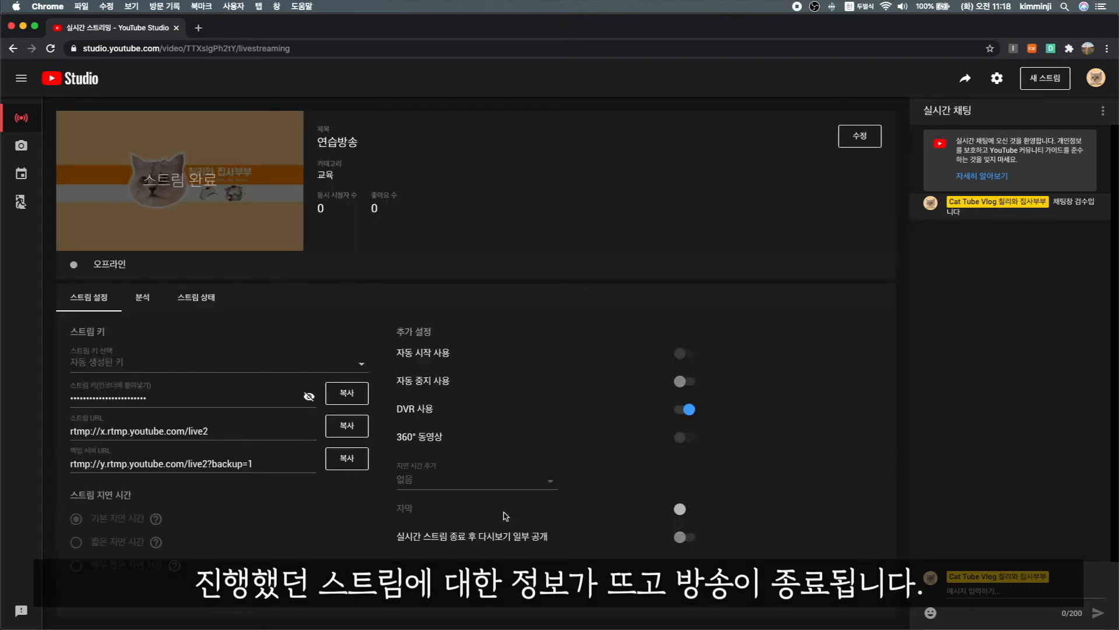
# Step: Open the channel's live-streaming videos and permanently delete the 연습방송 recording, acknowledging that the deletion is irreversible
pyautogui.click(92, 79)
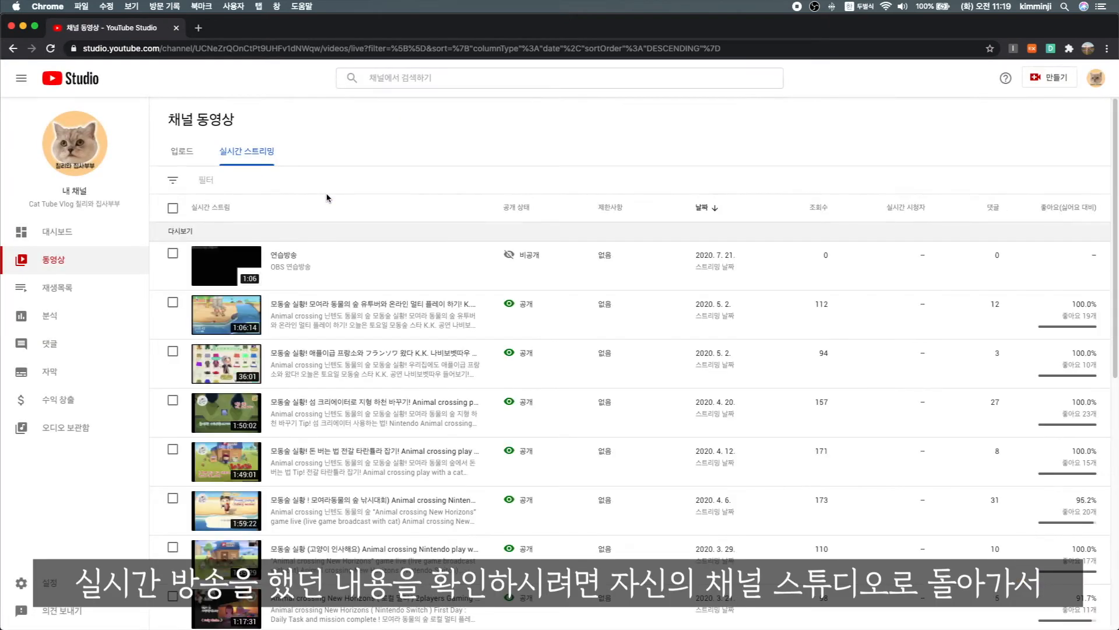
pyautogui.click(172, 254)
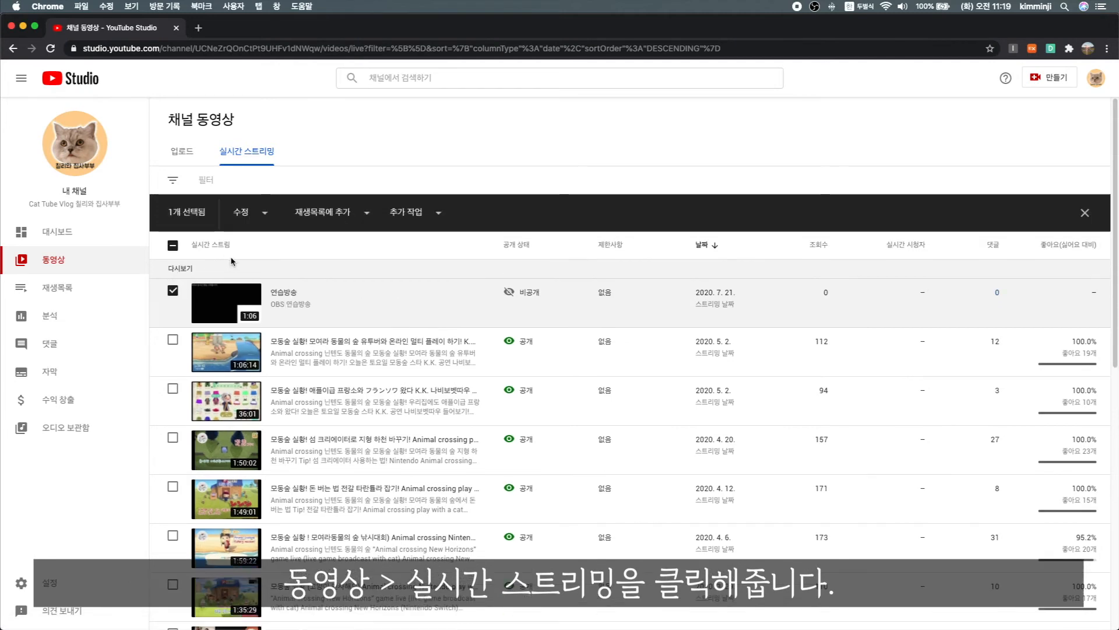
pyautogui.click(261, 214)
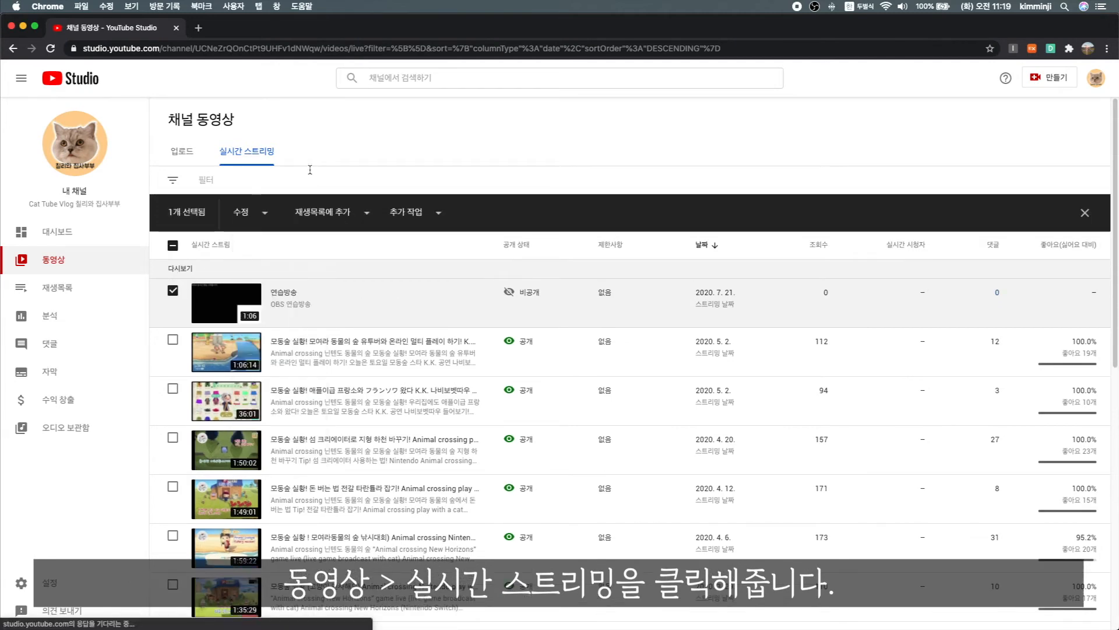
pyautogui.click(393, 304)
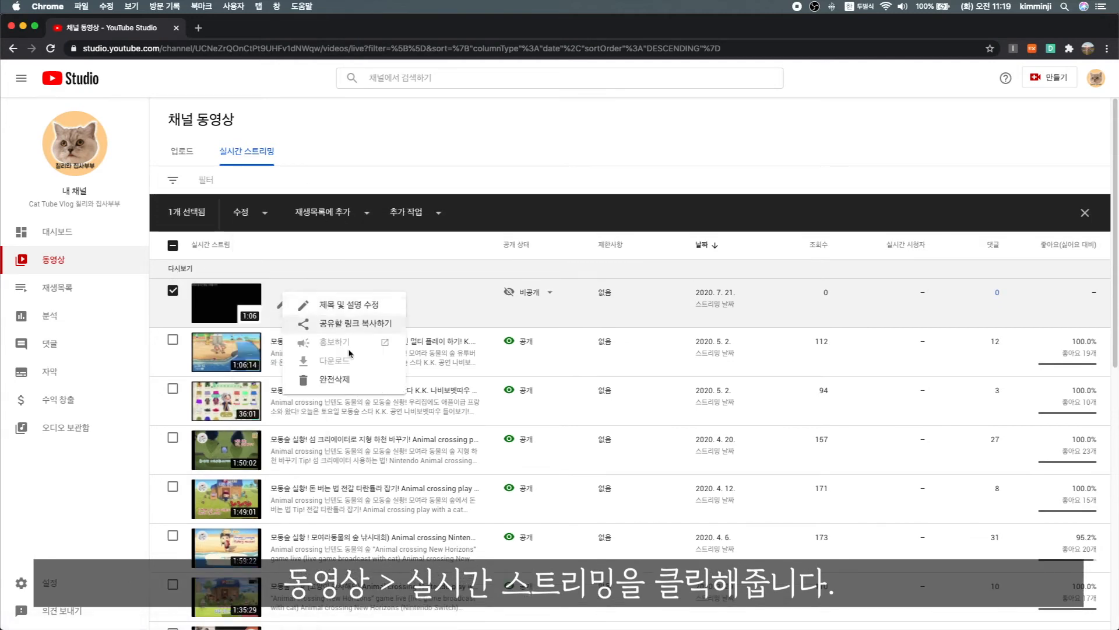
pyautogui.click(333, 379)
pyautogui.click(486, 377)
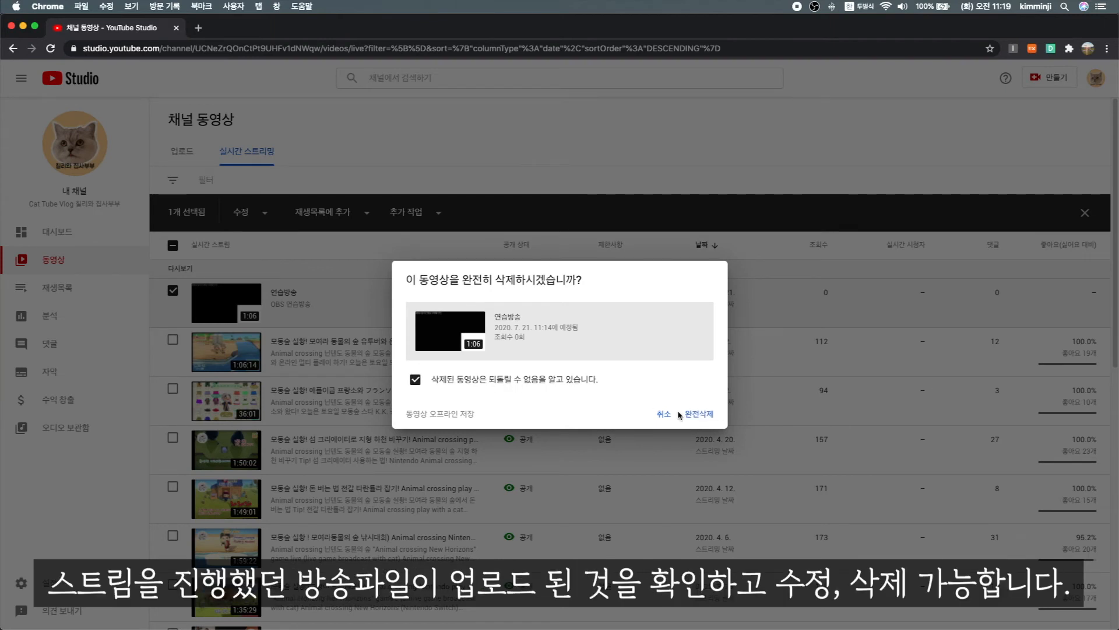
pyautogui.click(692, 414)
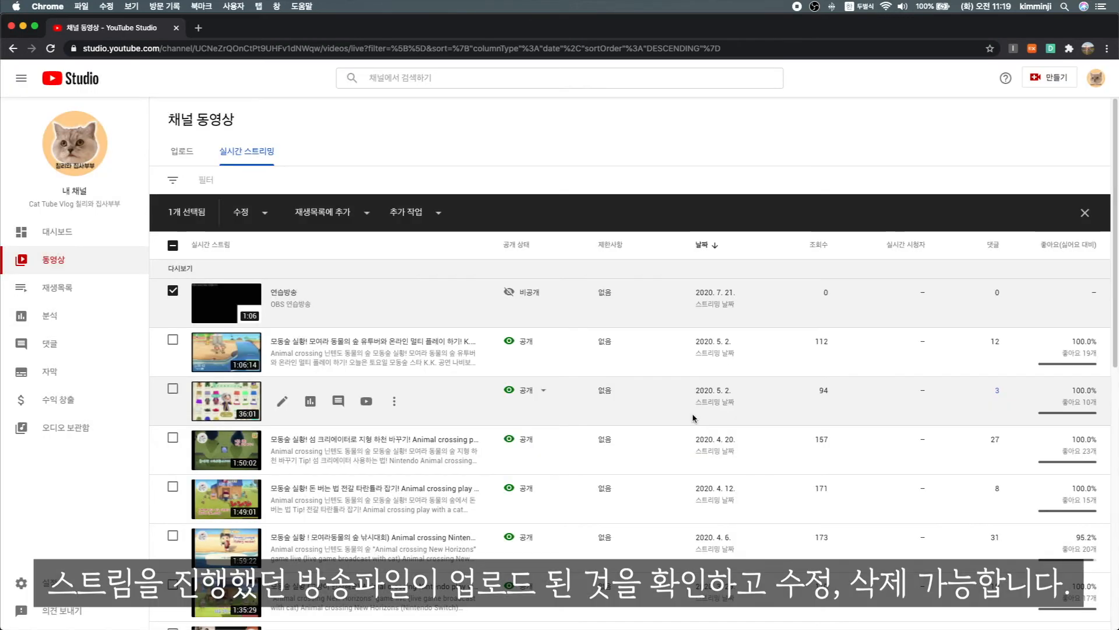
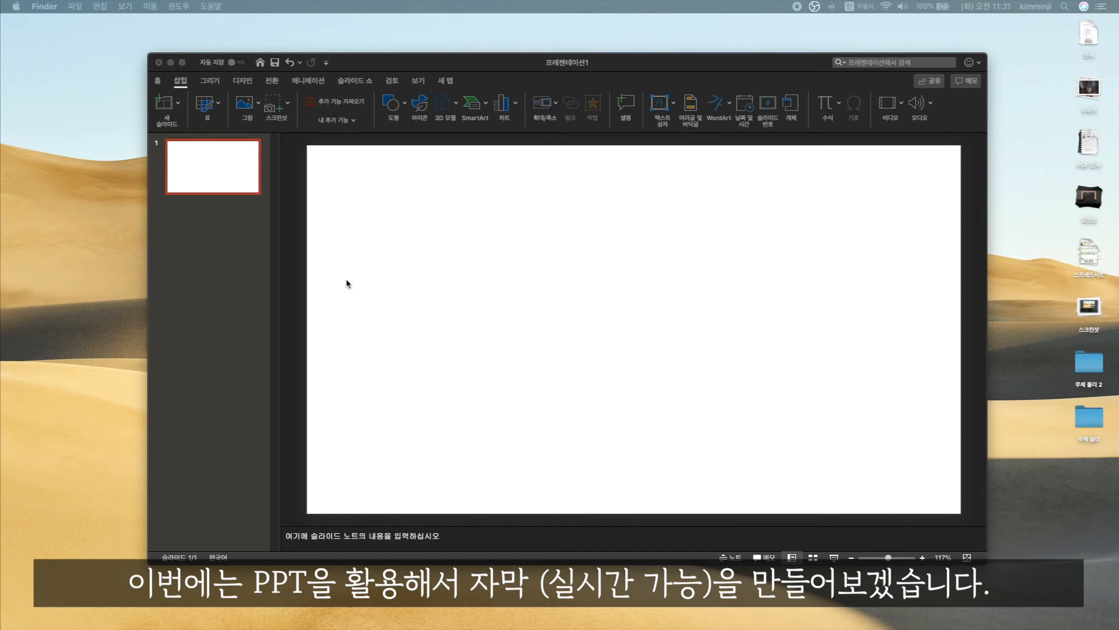
# Step: Switch to PowerPoint, show the background formatting options for the blank slide, and enlarge the window to nearly fill the screen
pyautogui.click(524, 280)
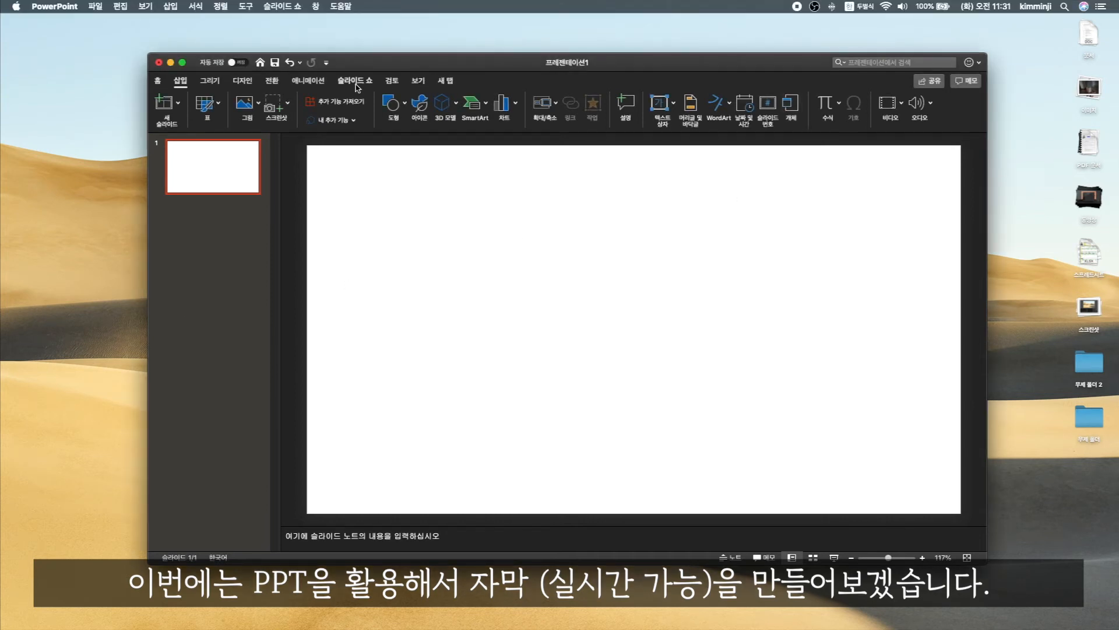
pyautogui.click(243, 81)
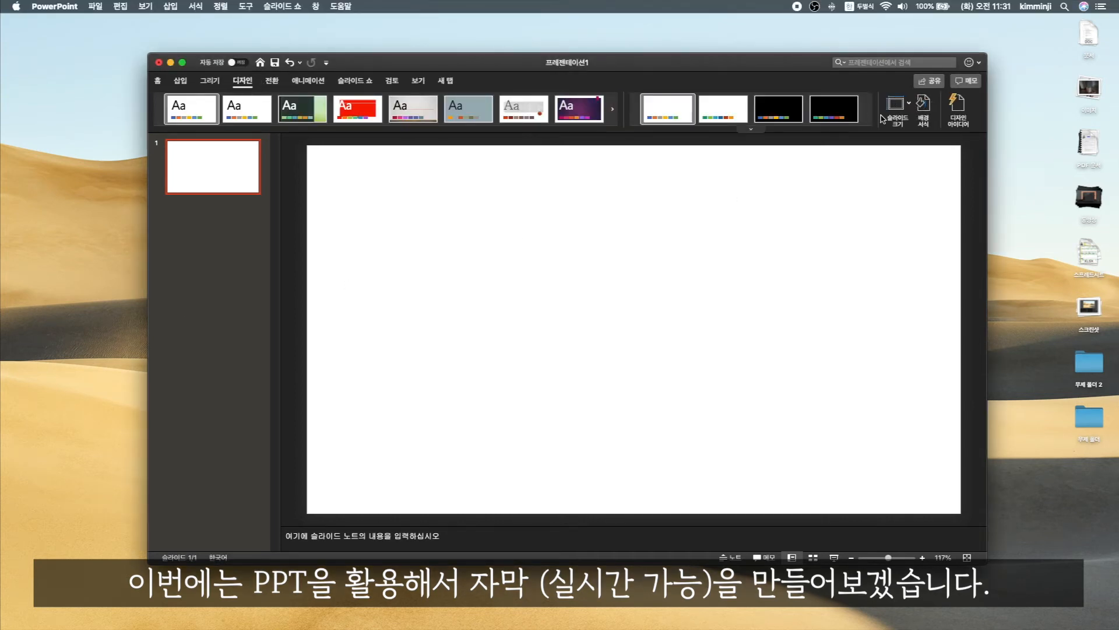
pyautogui.click(923, 116)
pyautogui.moveTo(987, 565); pyautogui.dragTo(1109, 599)
pyautogui.moveTo(149, 55); pyautogui.dragTo(24, 26)
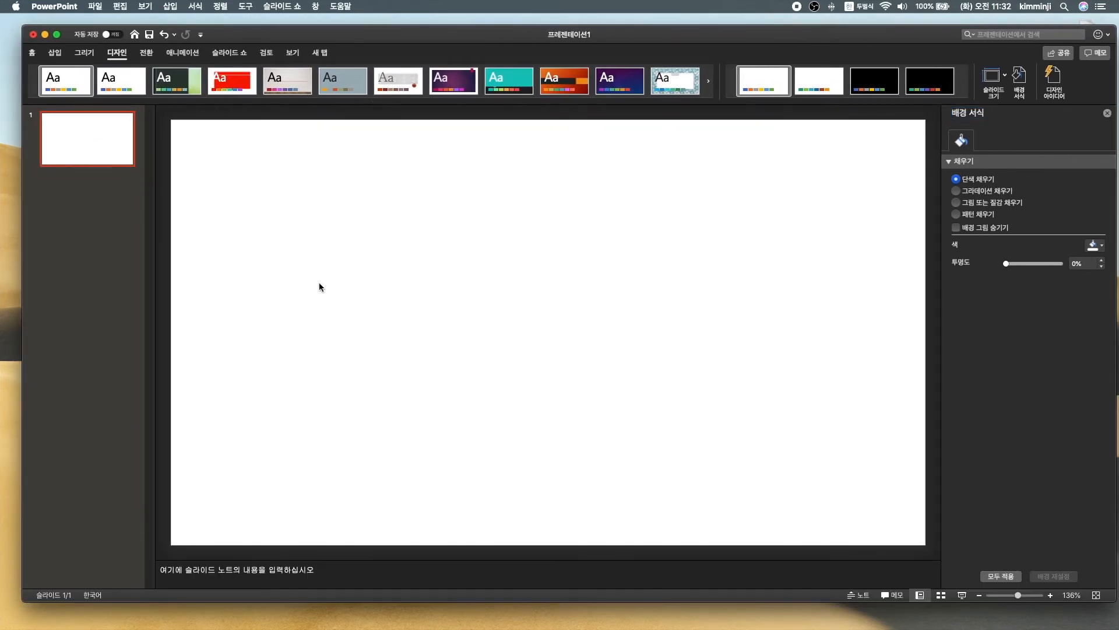
# Step: Insert a wide text box spanning most of the slide's width in its upper half
pyautogui.click(60, 55)
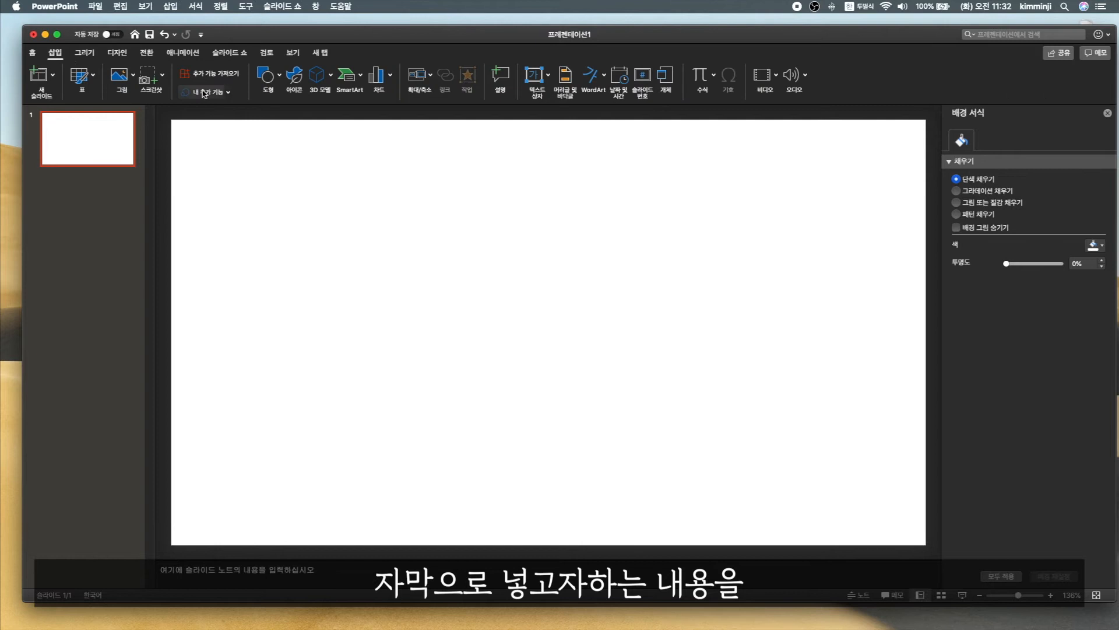
pyautogui.click(267, 82)
pyautogui.click(265, 111)
pyautogui.moveTo(212, 206); pyautogui.dragTo(882, 350)
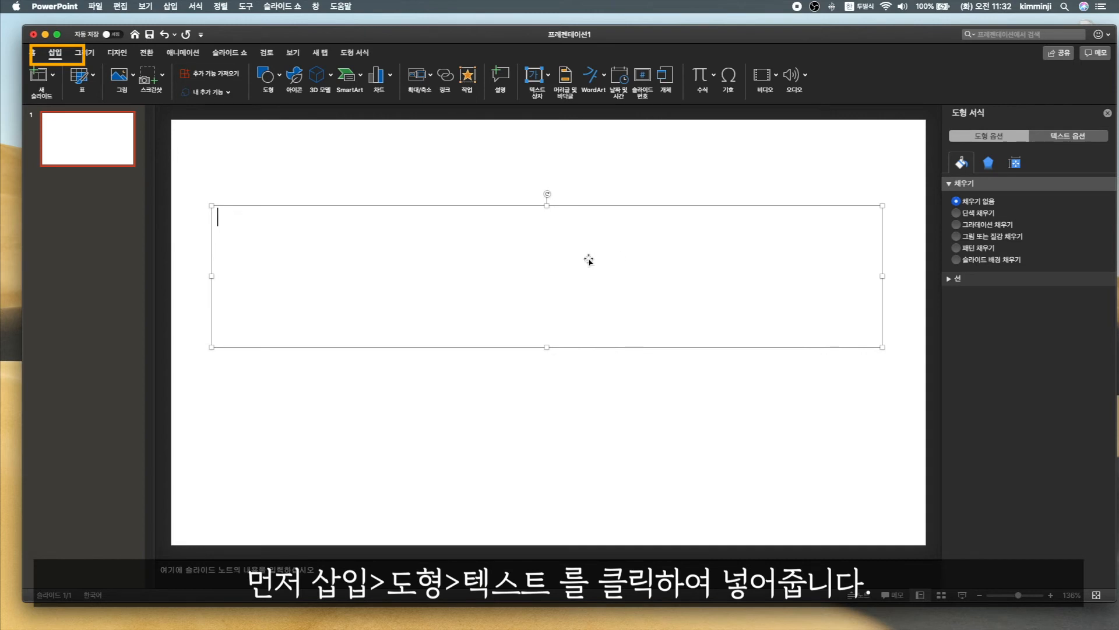
# Step: Enter the text "실시간 투명 자막을 넣어보겠습니다." in the new text box
pyautogui.write('ㅇ')
pyautogui.press('BackSpace')
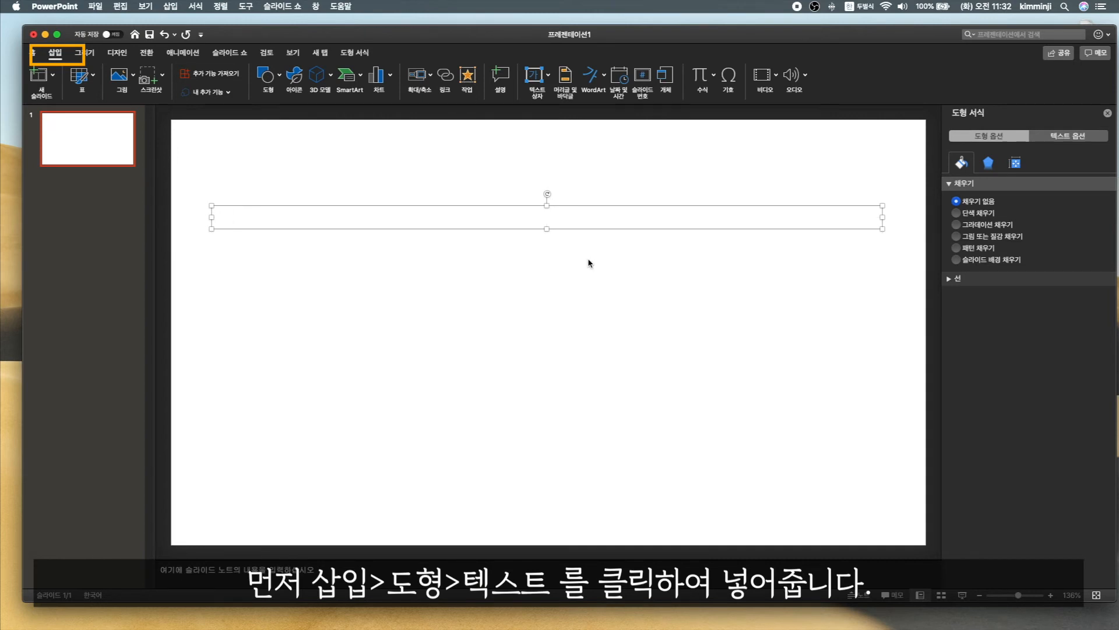
pyautogui.write('실시간 투명 자막')
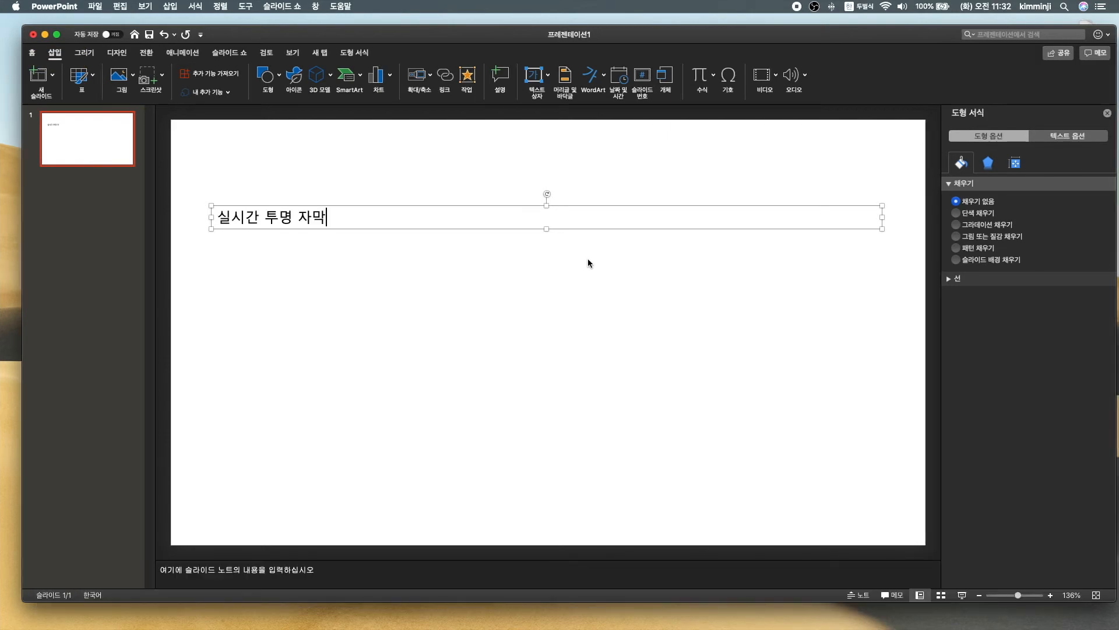
pyautogui.write('을 넣어복겠습니다.')
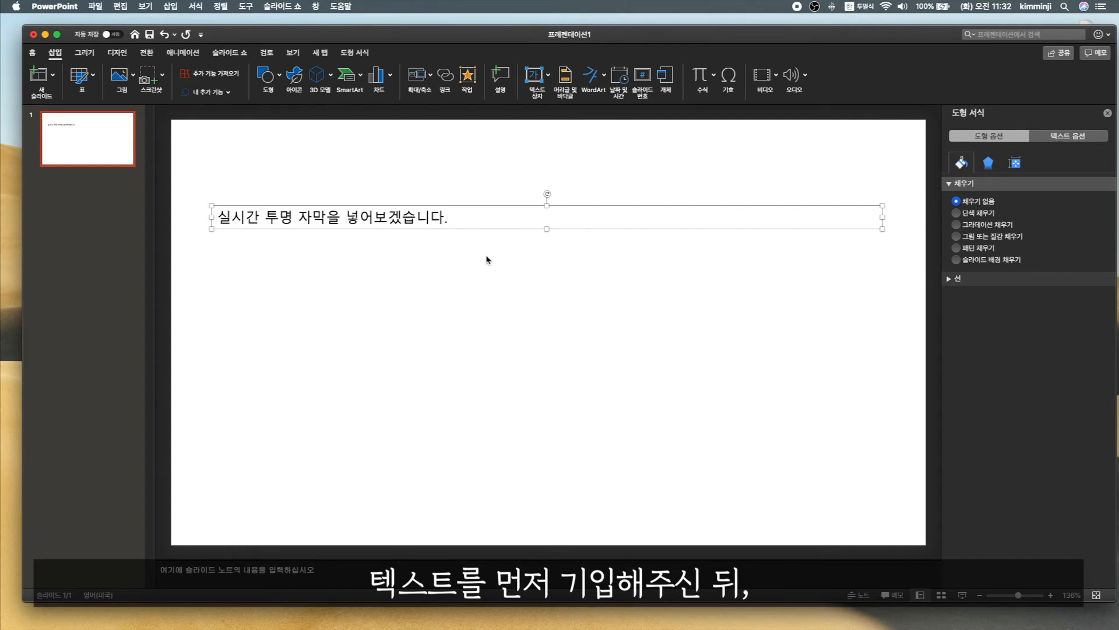
# Step: Add the greeting "안녕하세요." in front of the existing sentence in the text box
pyautogui.click(458, 302)
pyautogui.click(432, 217)
pyautogui.click(235, 216)
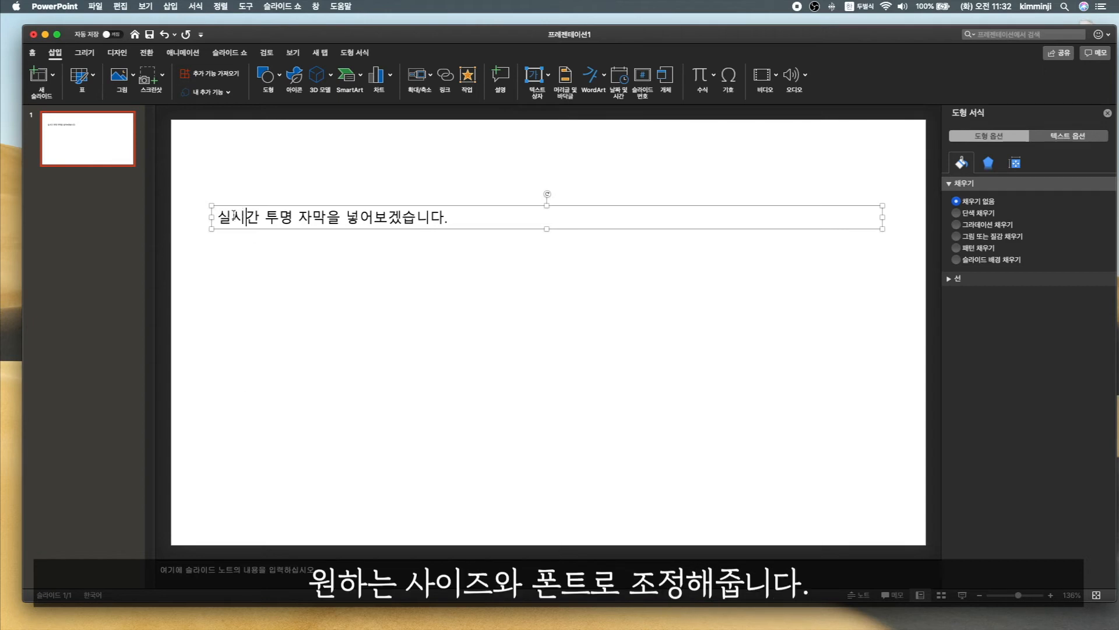
pyautogui.write('안녕하세요')
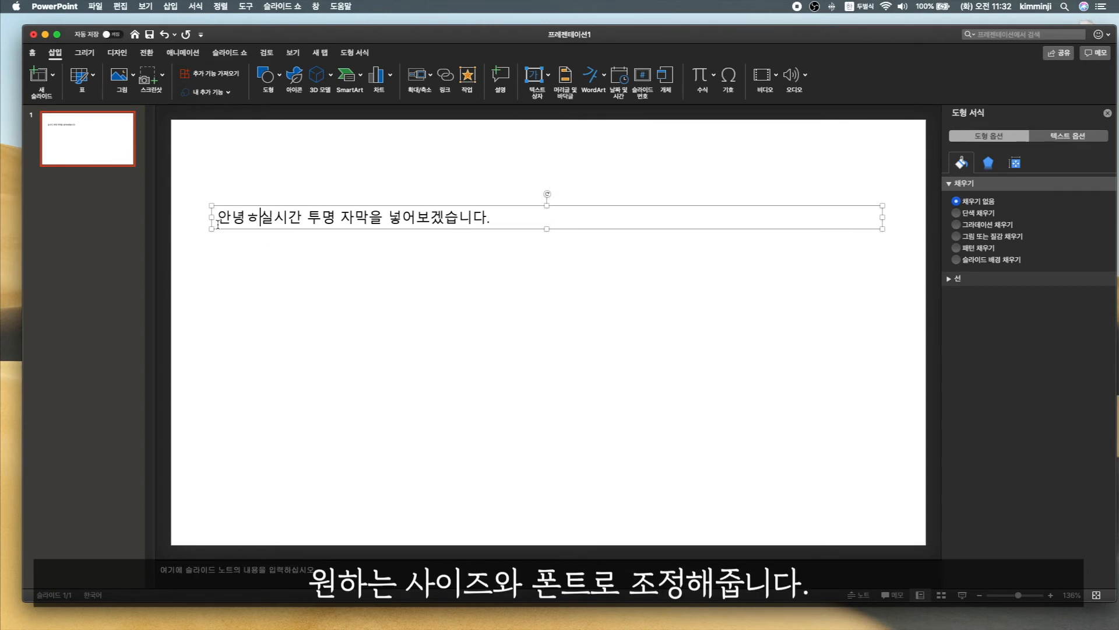
pyautogui.write('.')
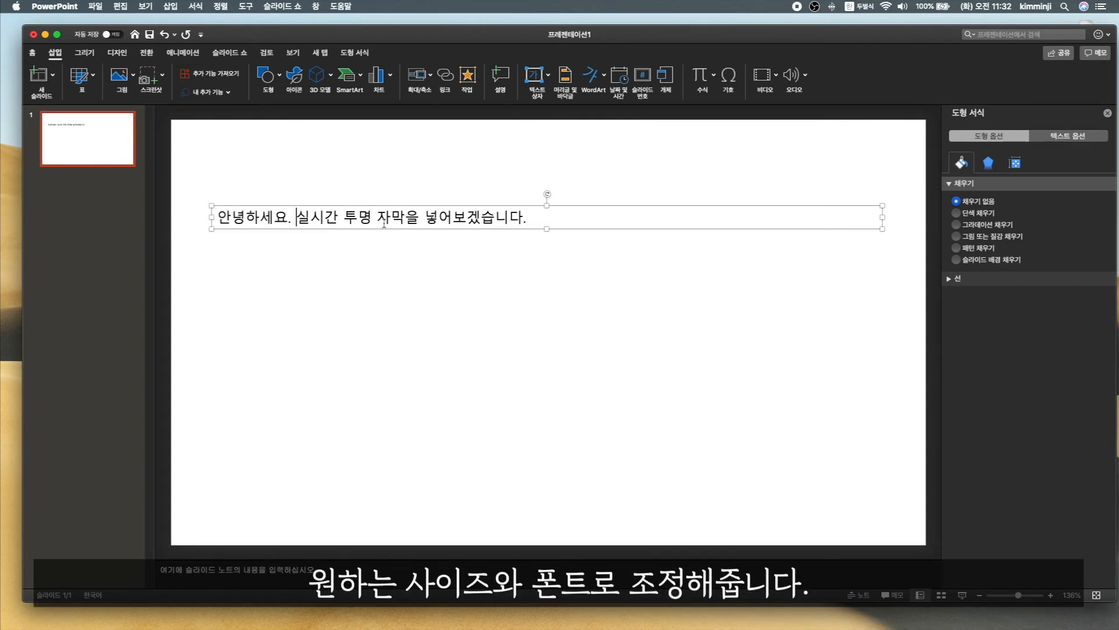
# Step: Enlarge the subtitle text to size 40 and widen the text box on both sides so the sentence fits on one line
pyautogui.click(56, 54)
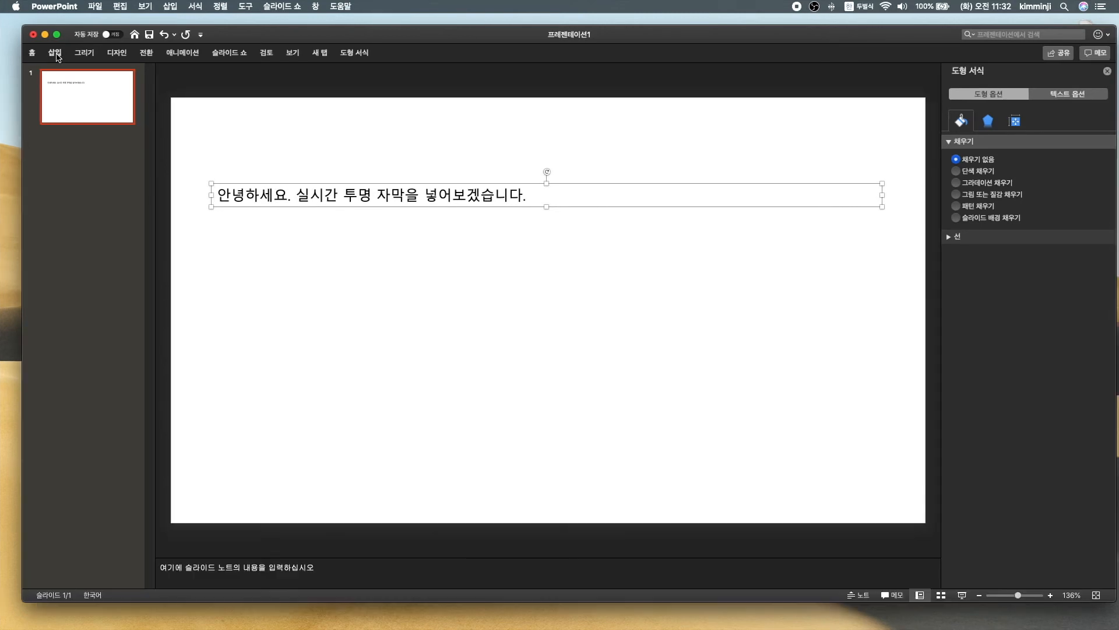
pyautogui.click(56, 54)
pyautogui.click(32, 53)
pyautogui.click(342, 74)
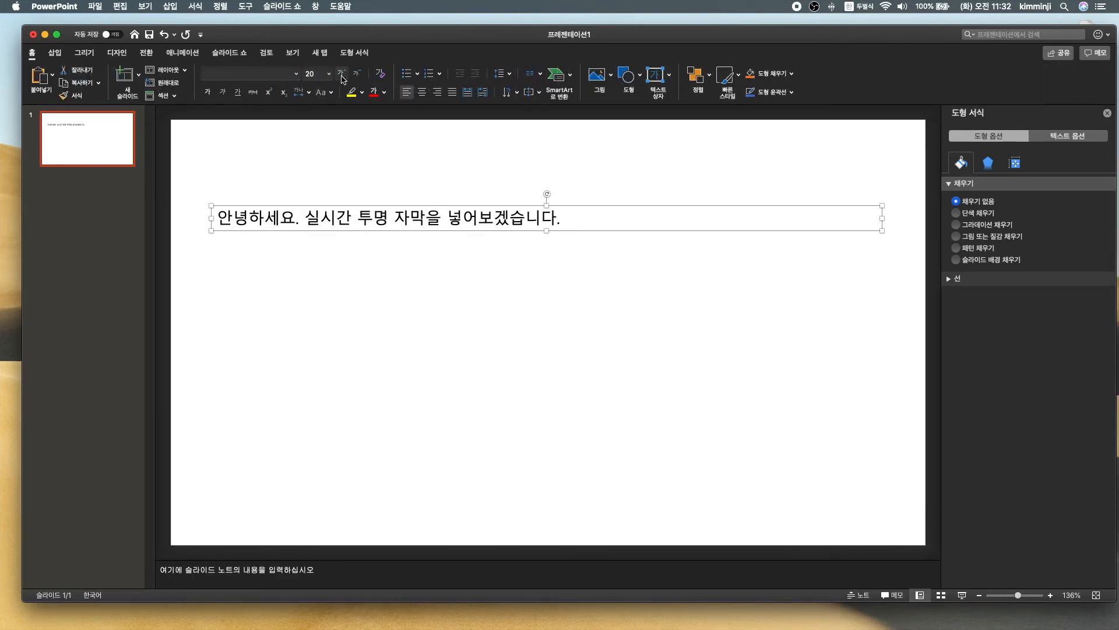
pyautogui.click(341, 74)
pyautogui.click(341, 74)
pyautogui.click(341, 75)
pyautogui.click(342, 74)
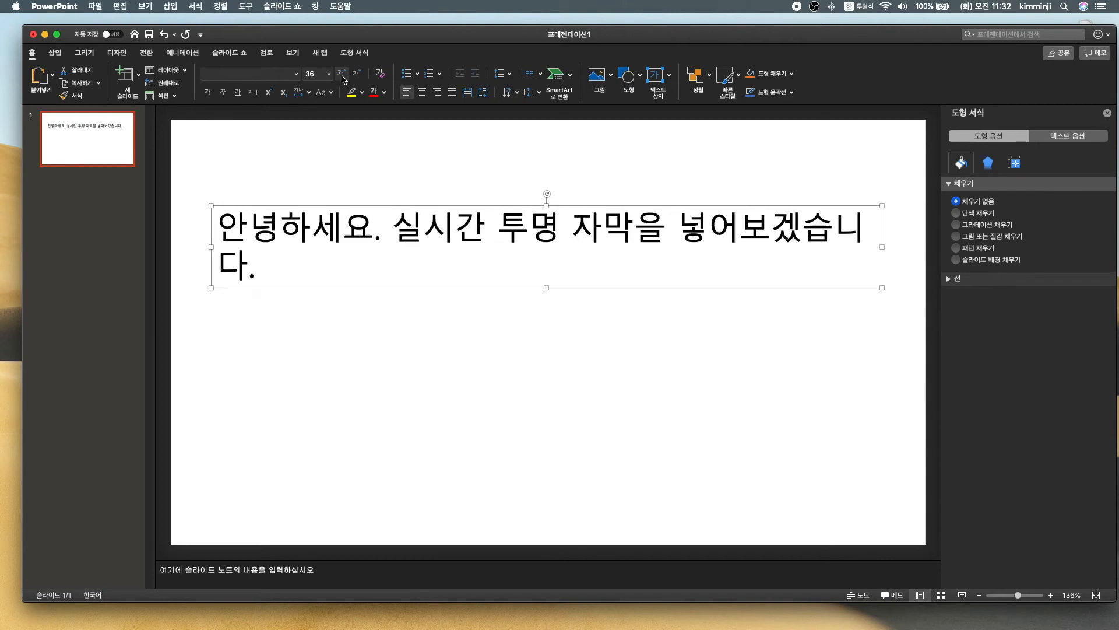
pyautogui.moveTo(884, 249); pyautogui.dragTo(895, 249)
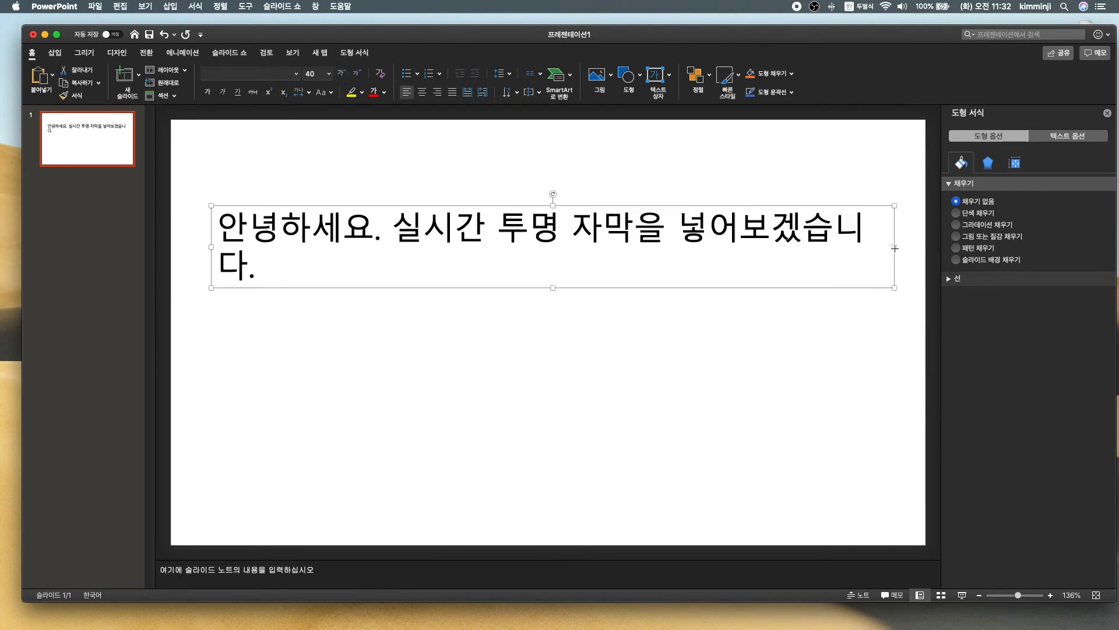
pyautogui.moveTo(211, 247); pyautogui.dragTo(193, 247)
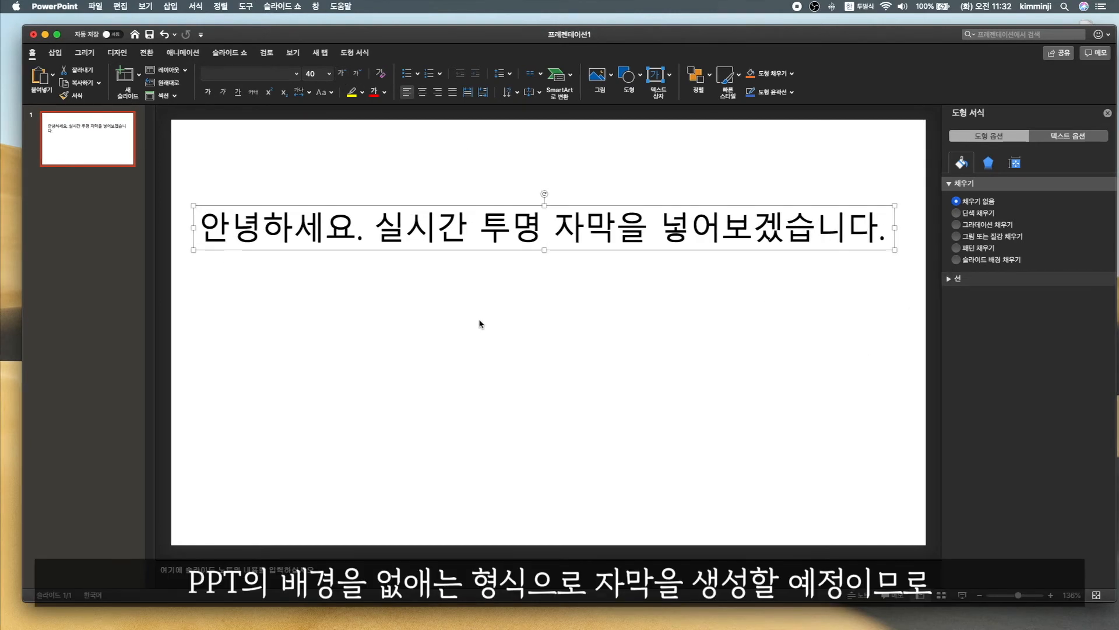
# Step: Try a solid fill on the subtitle text box and return it to no fill
pyautogui.click(479, 320)
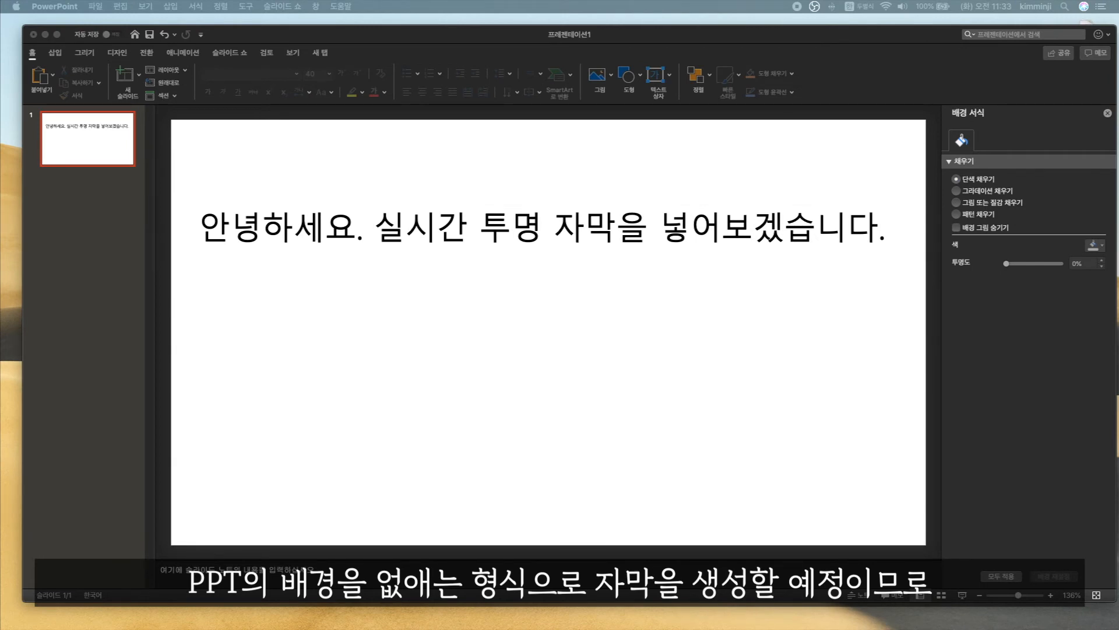
pyautogui.click(796, 233)
pyautogui.click(798, 227)
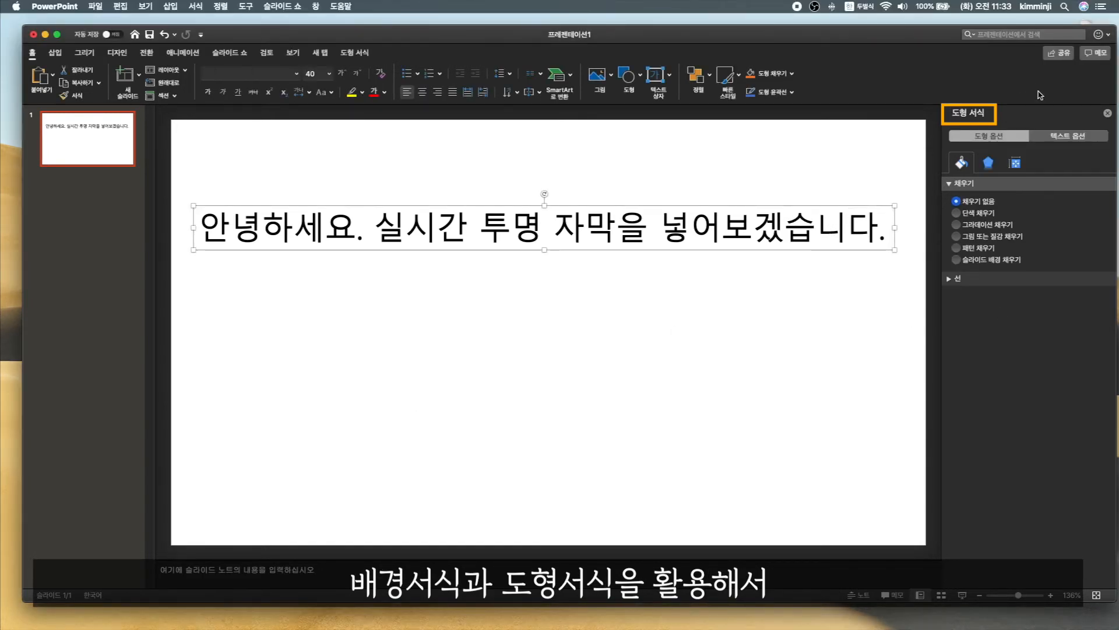
pyautogui.click(1065, 137)
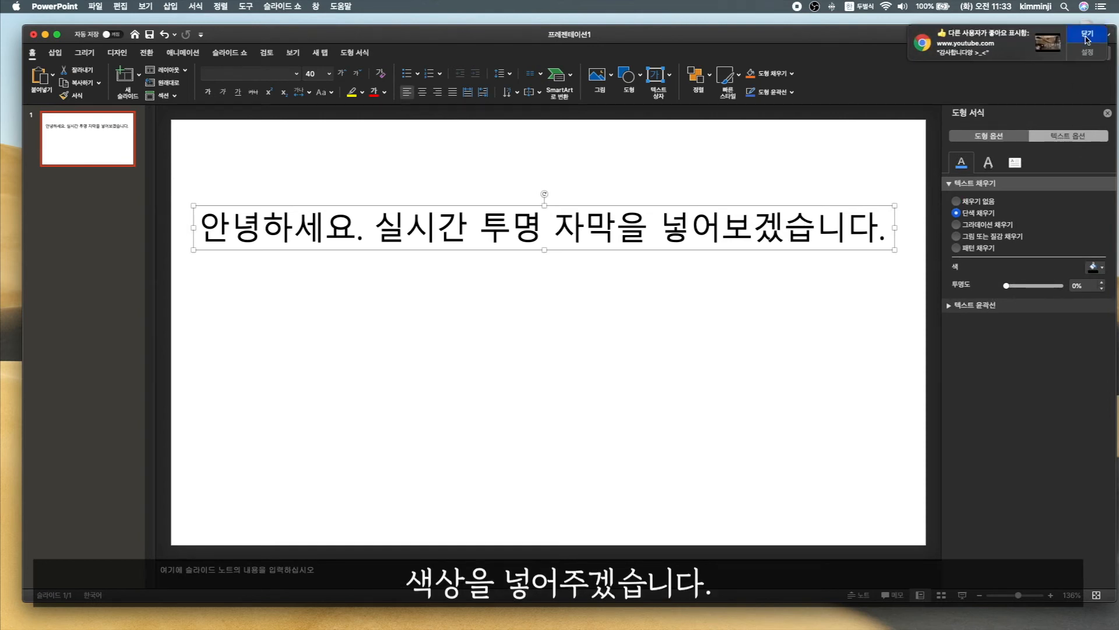
pyautogui.click(1006, 138)
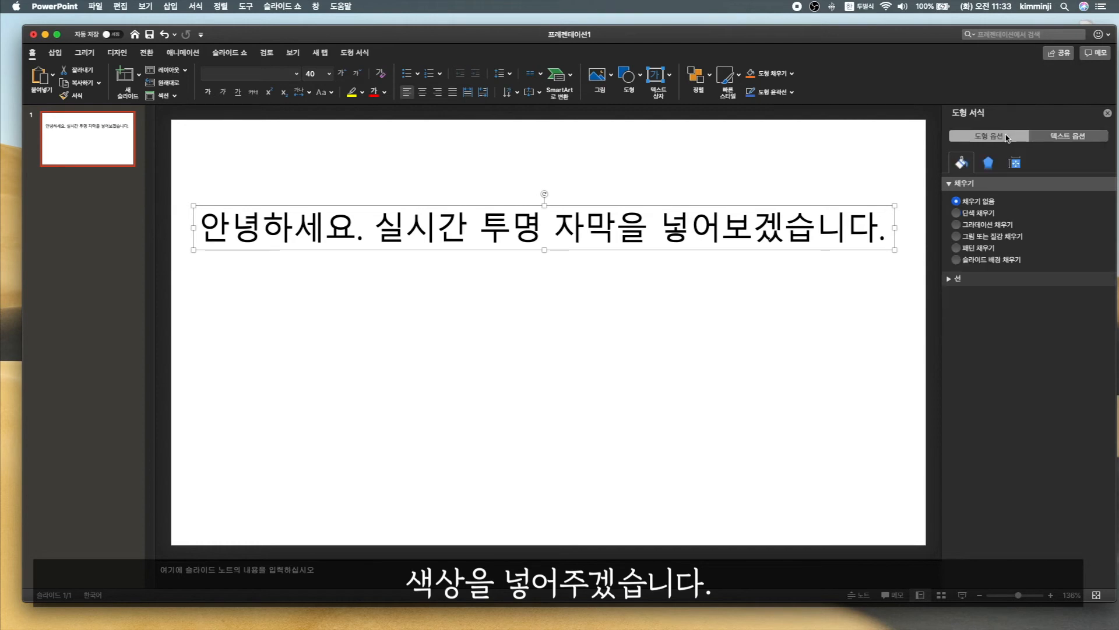
pyautogui.click(970, 214)
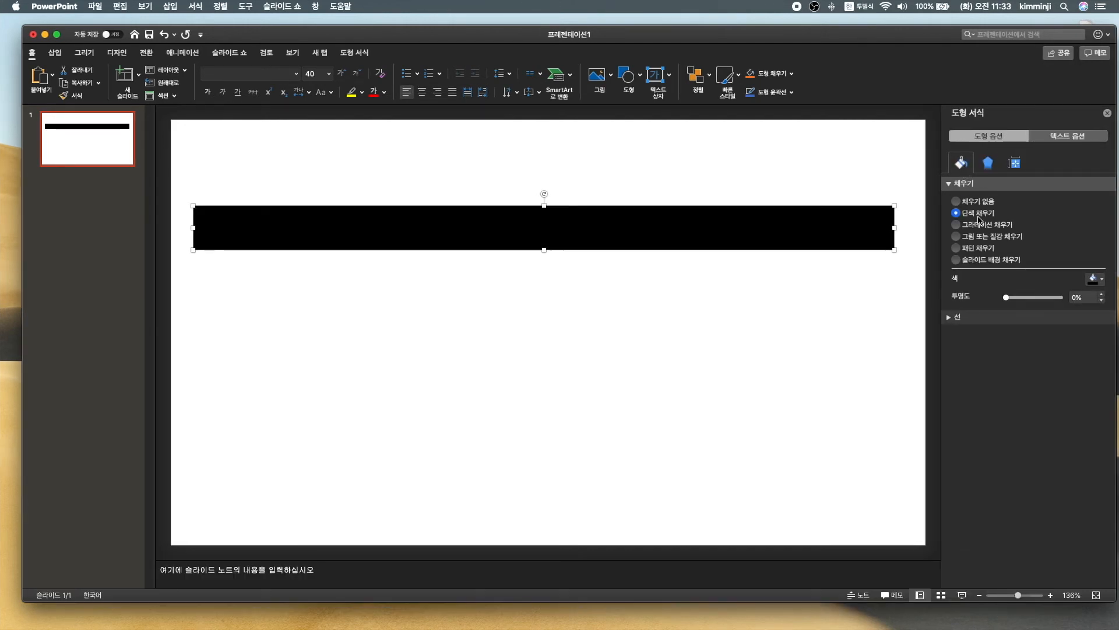
pyautogui.click(967, 204)
# Step: Set the slide background's solid fill to the standard green colour
pyautogui.click(851, 366)
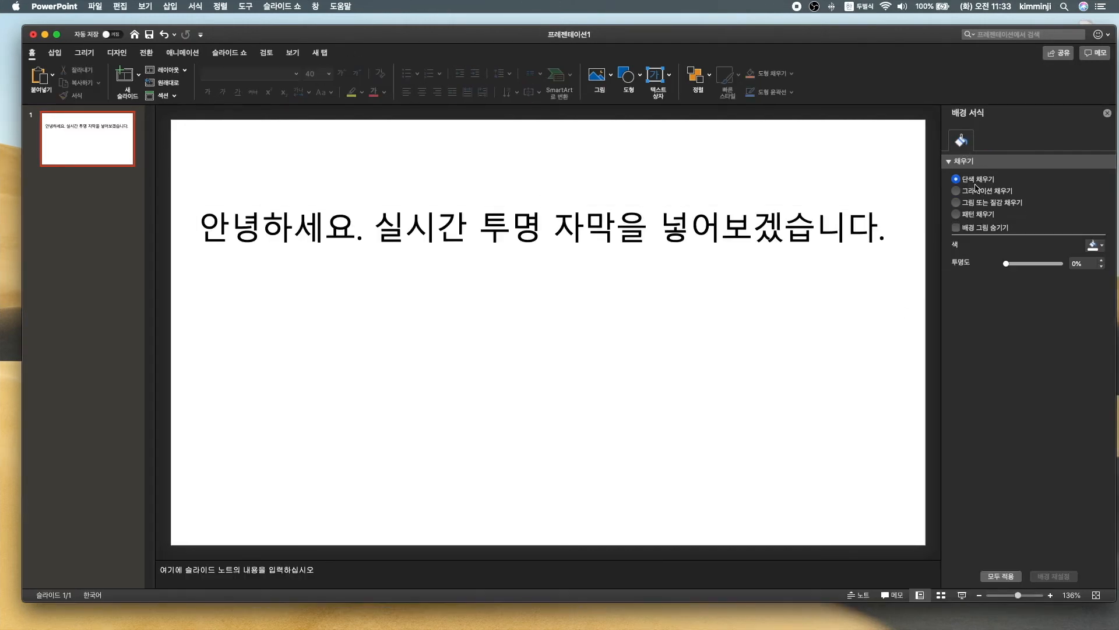
pyautogui.click(1095, 244)
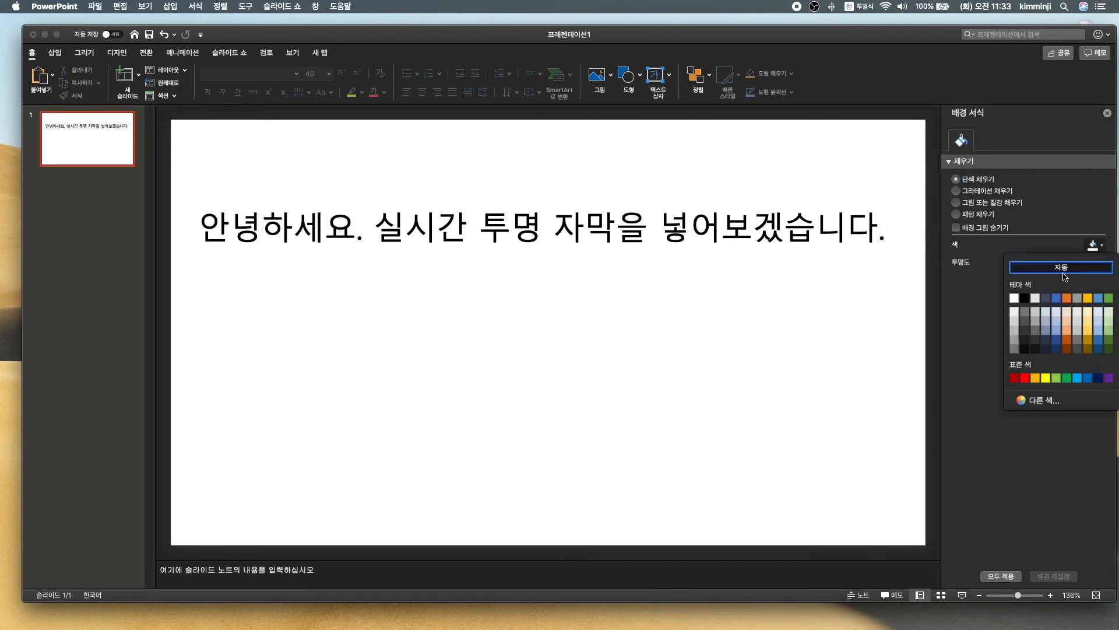
pyautogui.click(1087, 377)
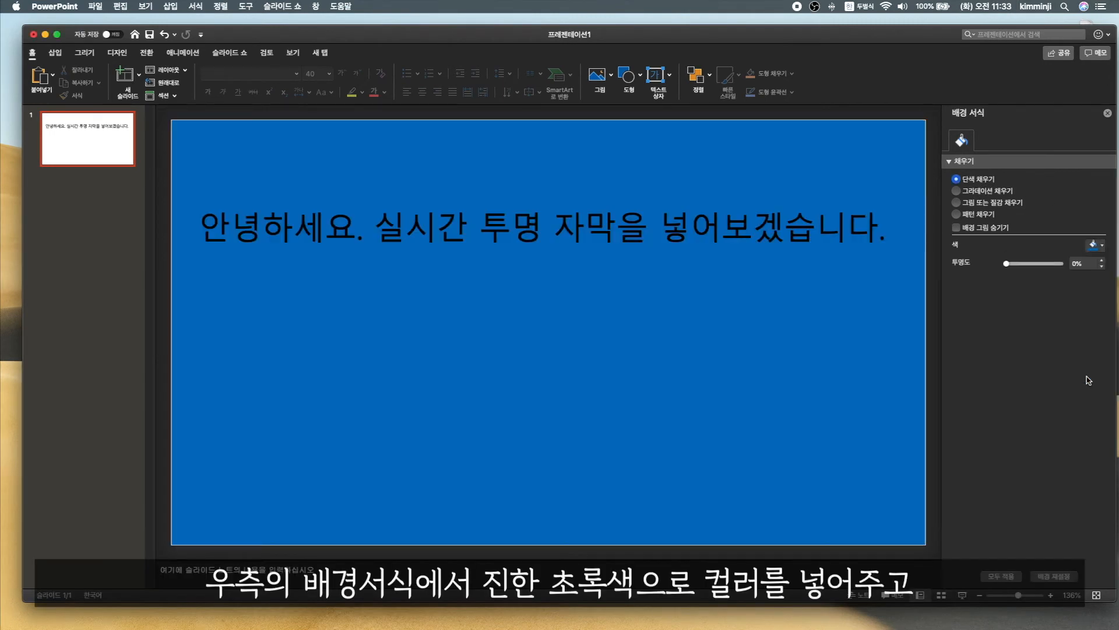
pyautogui.click(1104, 247)
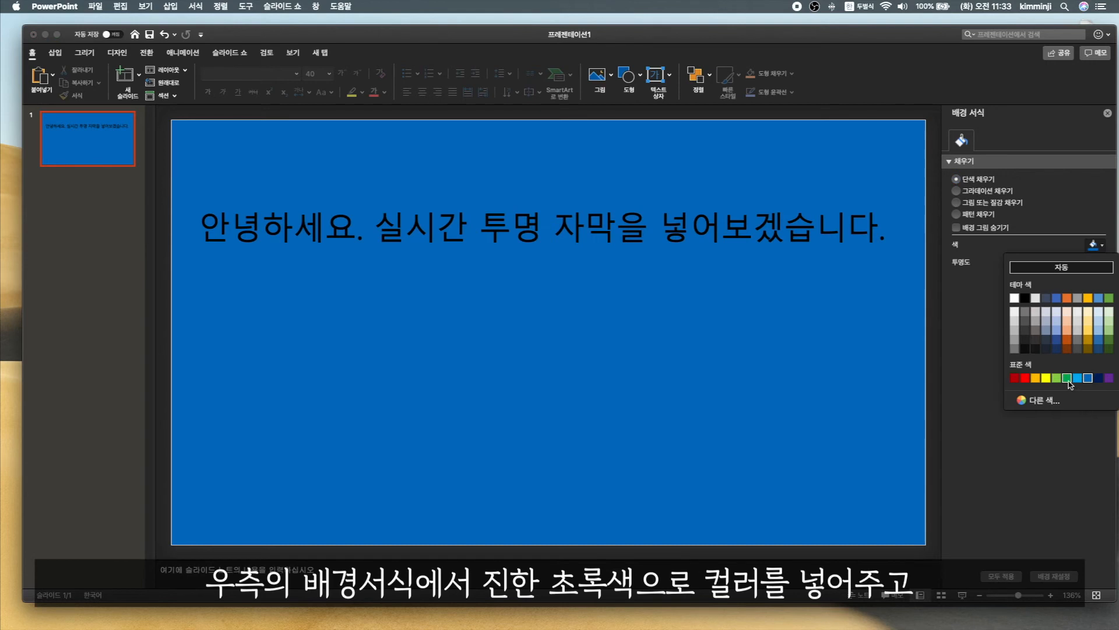
pyautogui.click(1070, 382)
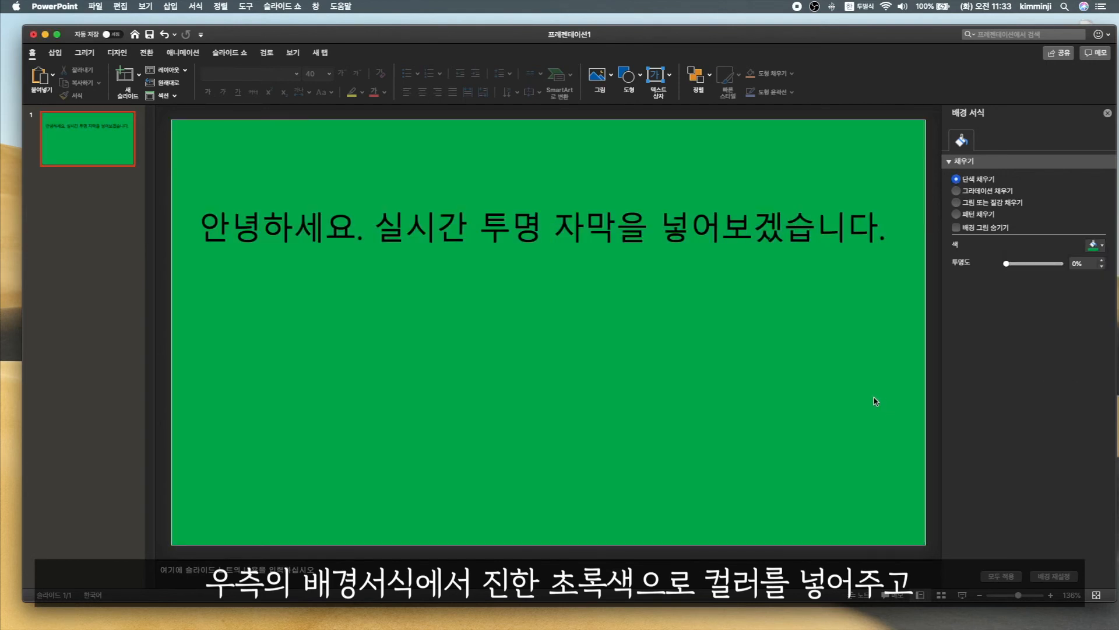
# Step: Move the subtitle text box down to the middle of the slide and set its text fill to white
pyautogui.click(703, 239)
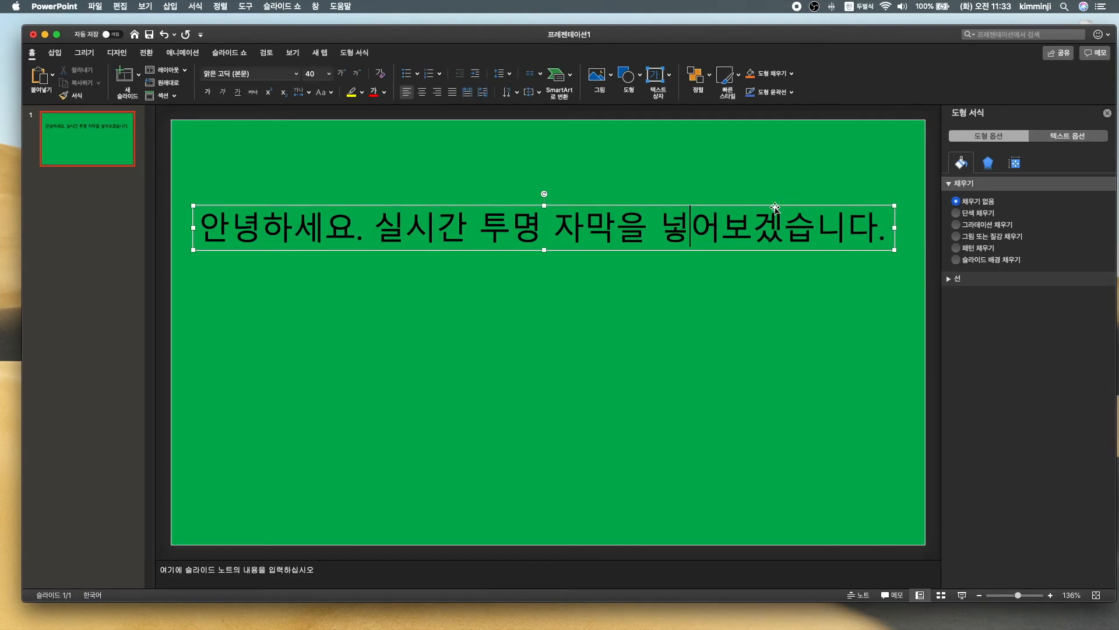
pyautogui.moveTo(771, 204); pyautogui.dragTo(771, 298)
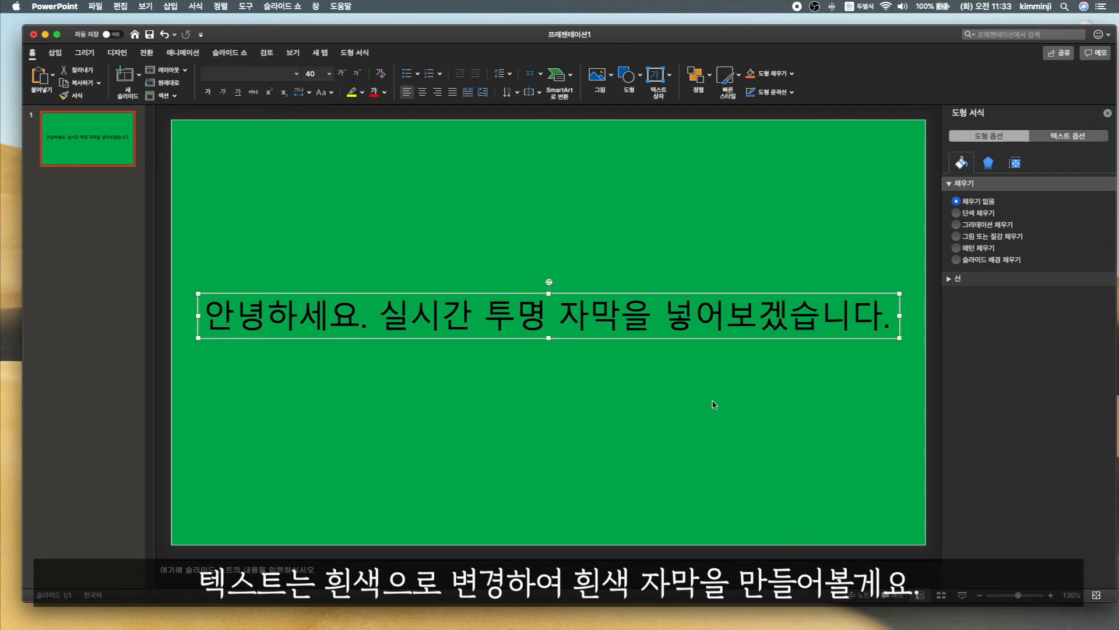
pyautogui.click(657, 307)
pyautogui.press('super+a')
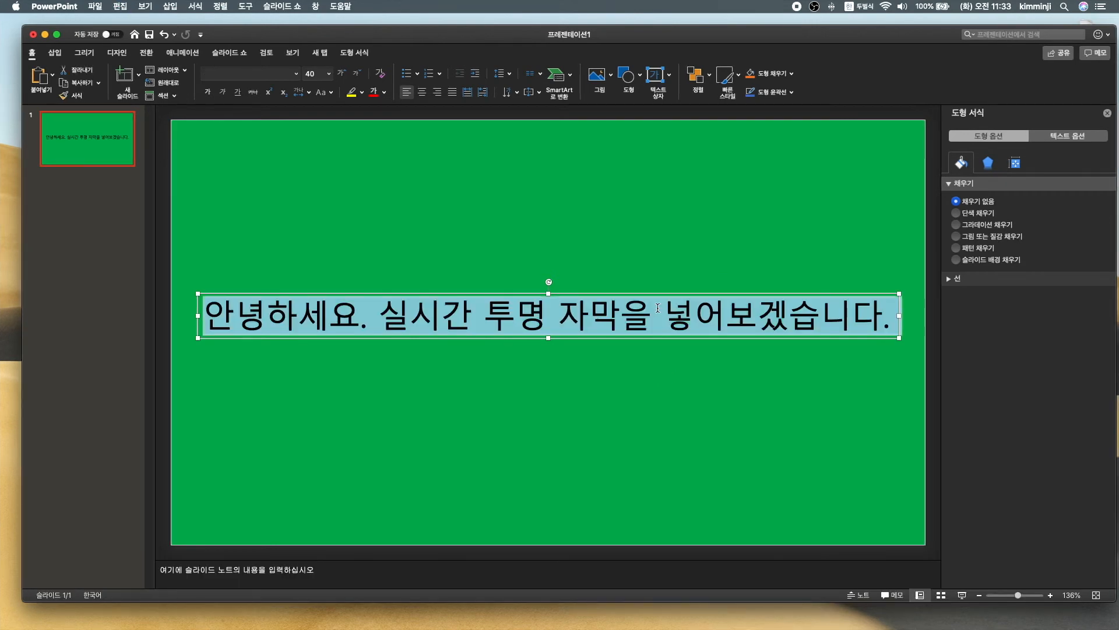
pyautogui.click(1057, 138)
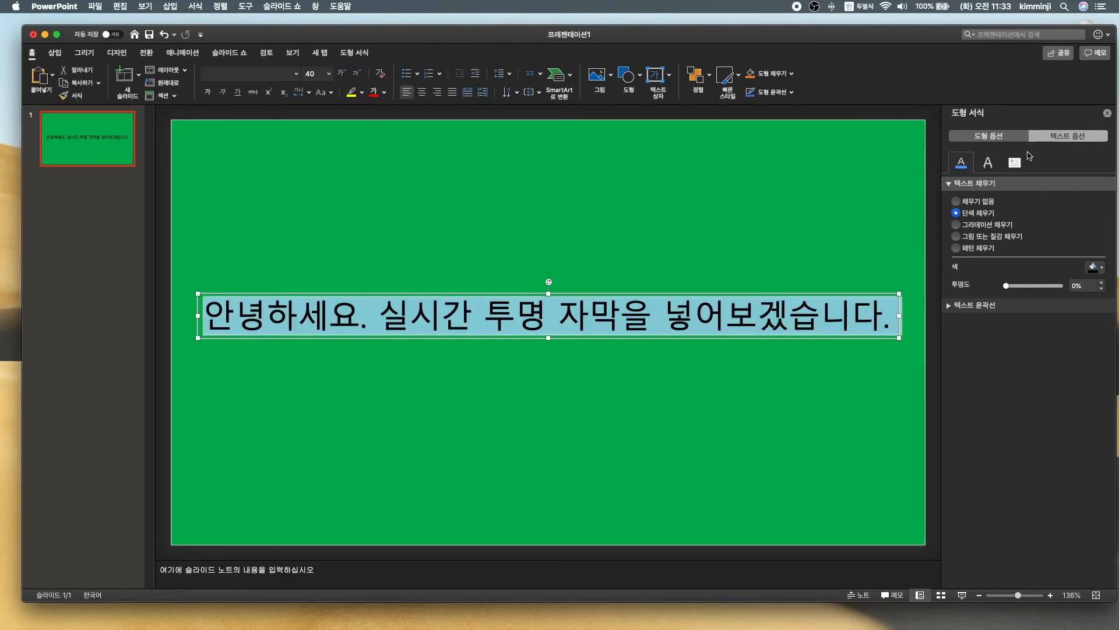
pyautogui.click(1099, 268)
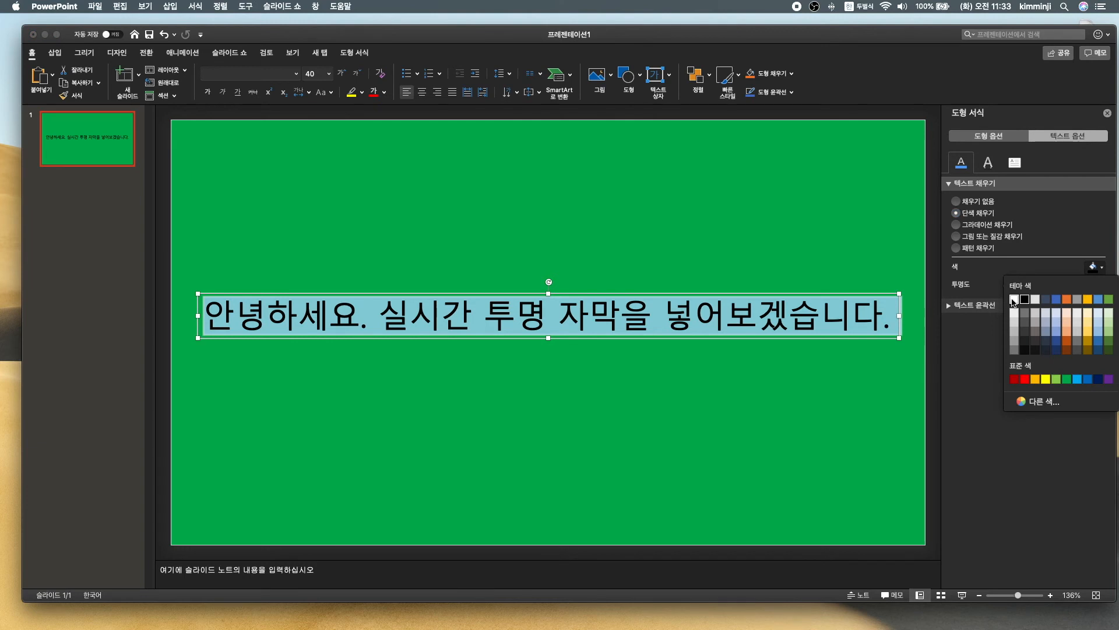
pyautogui.click(1014, 300)
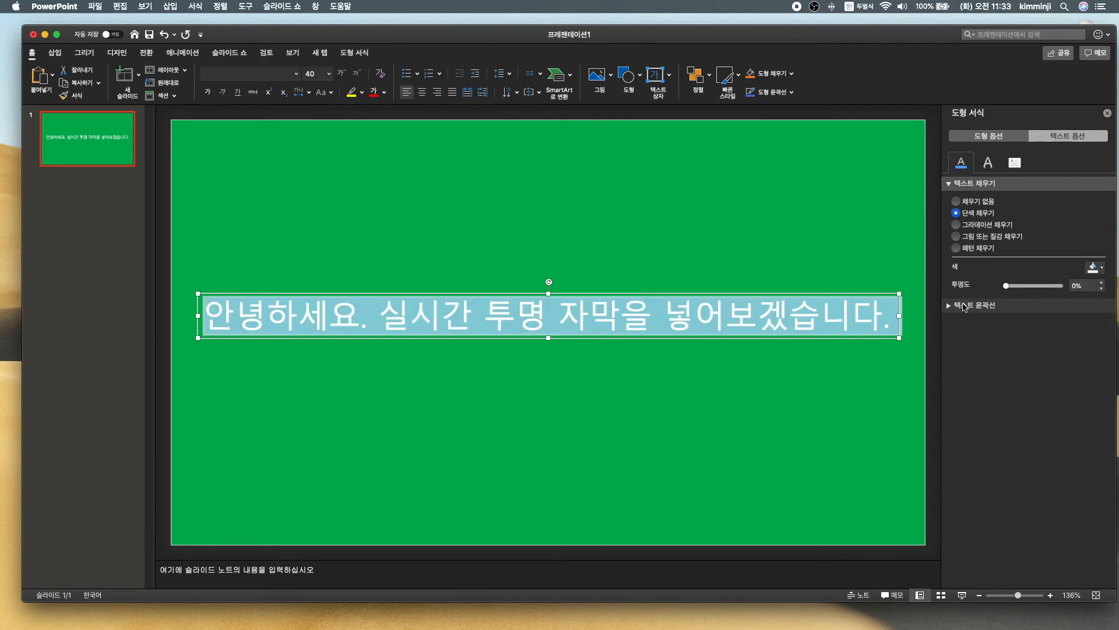
# Step: Apply the first outer shadow preset to the subtitle text, with a 34° angle and 0% transparency
pyautogui.click(988, 168)
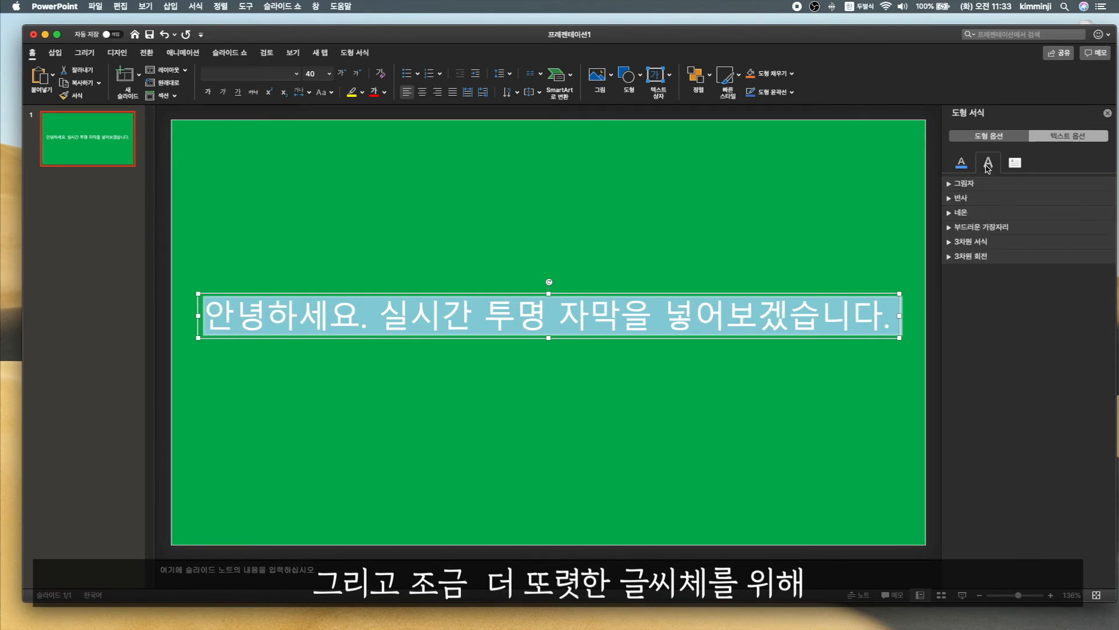
pyautogui.click(955, 184)
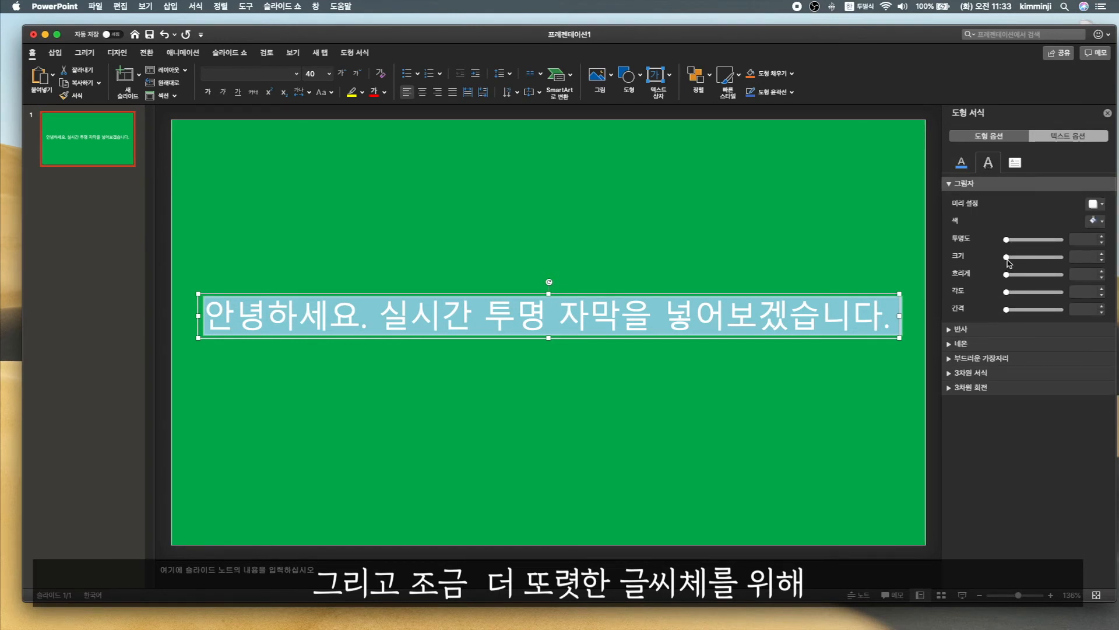
pyautogui.click(1096, 204)
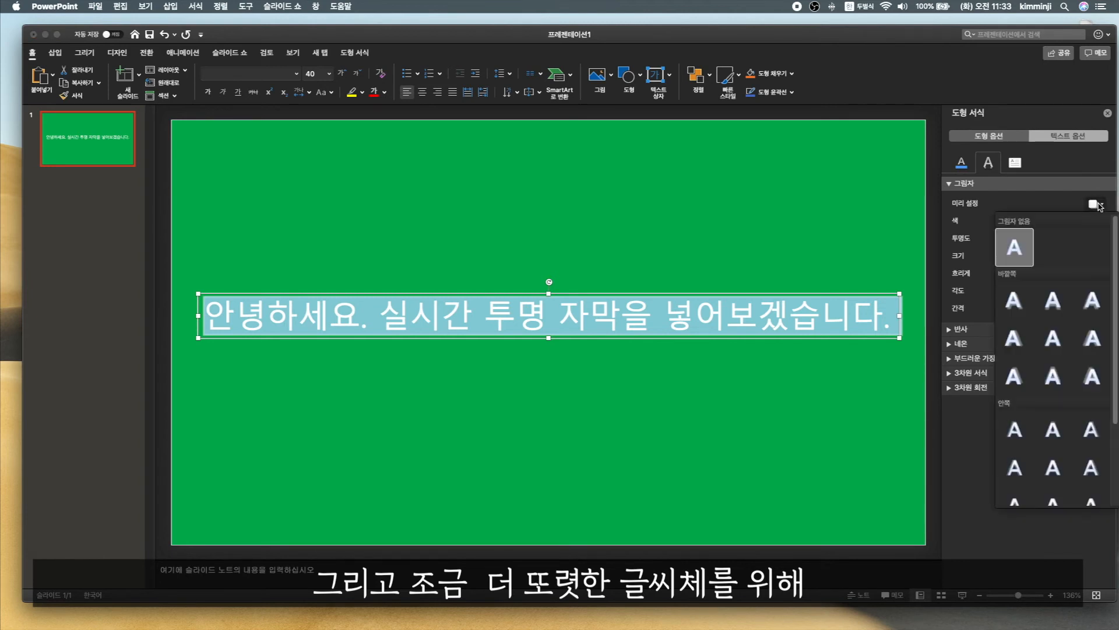
pyautogui.click(1013, 300)
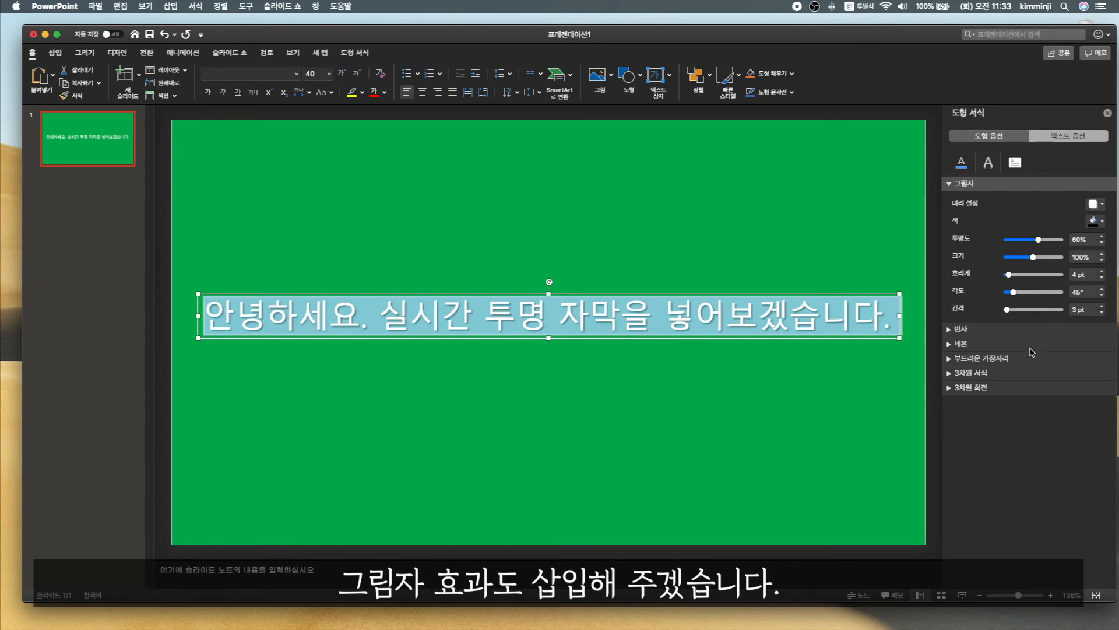
pyautogui.moveTo(1016, 294); pyautogui.dragTo(1014, 294)
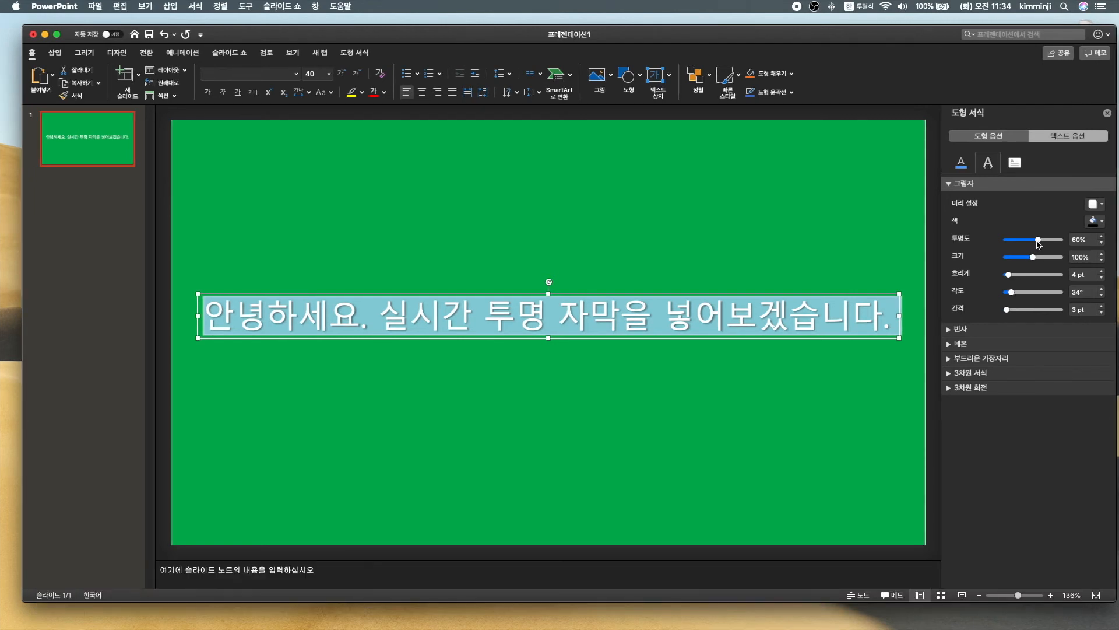
pyautogui.moveTo(1042, 241); pyautogui.dragTo(1006, 245)
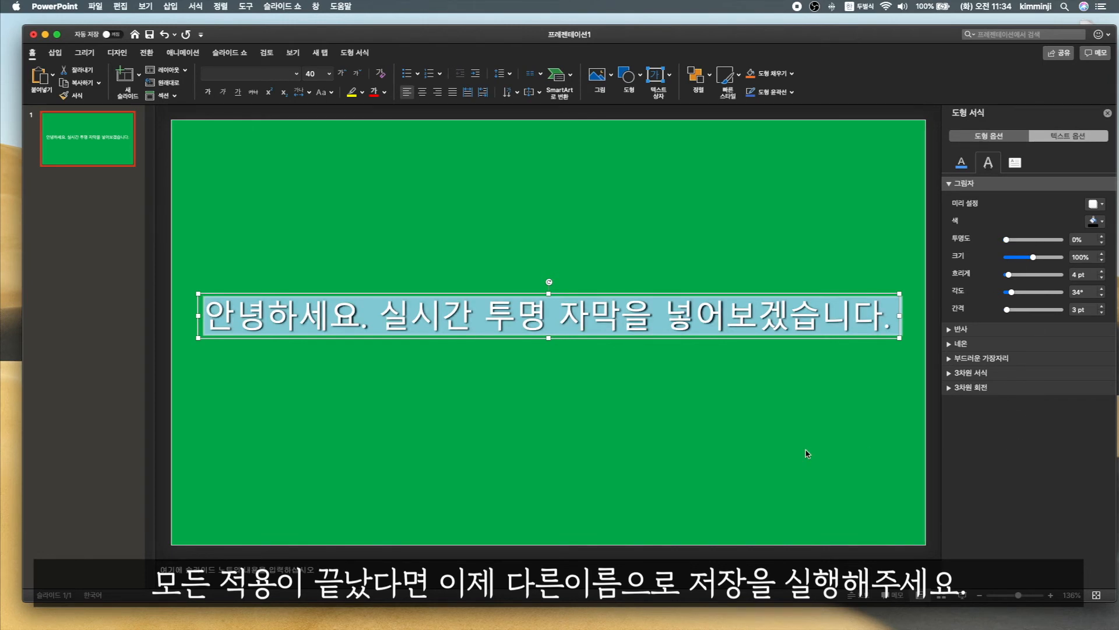
pyautogui.click(781, 452)
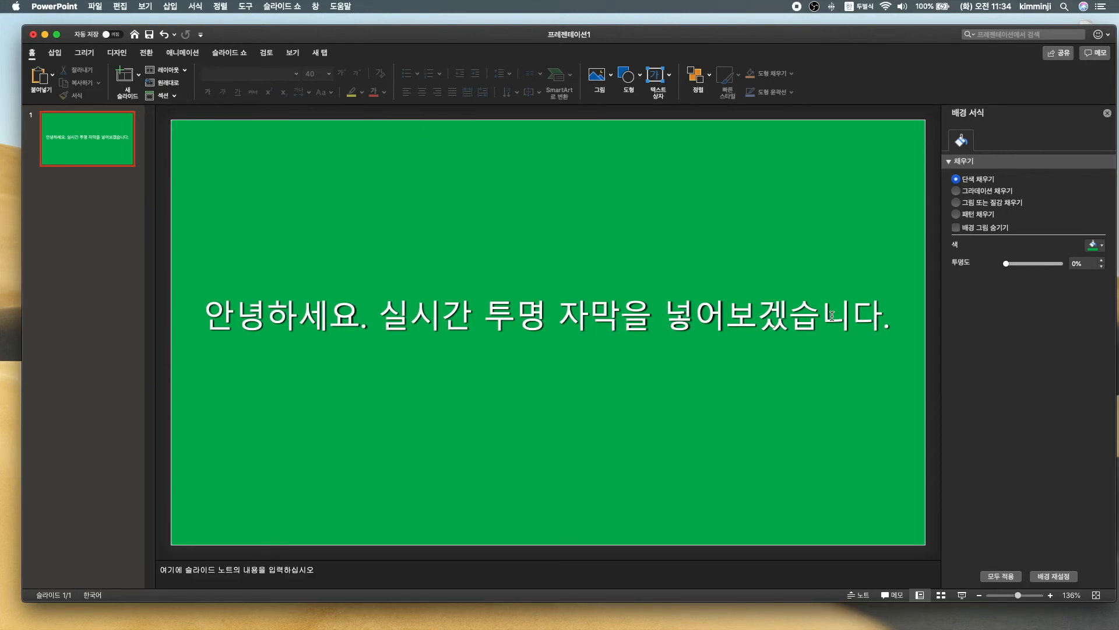
# Step: Save the presentation as 프레젠테이션1.pptx in the desktop folder 무제 폴더 2 and minimise PowerPoint to return to OBS
pyautogui.click(95, 6)
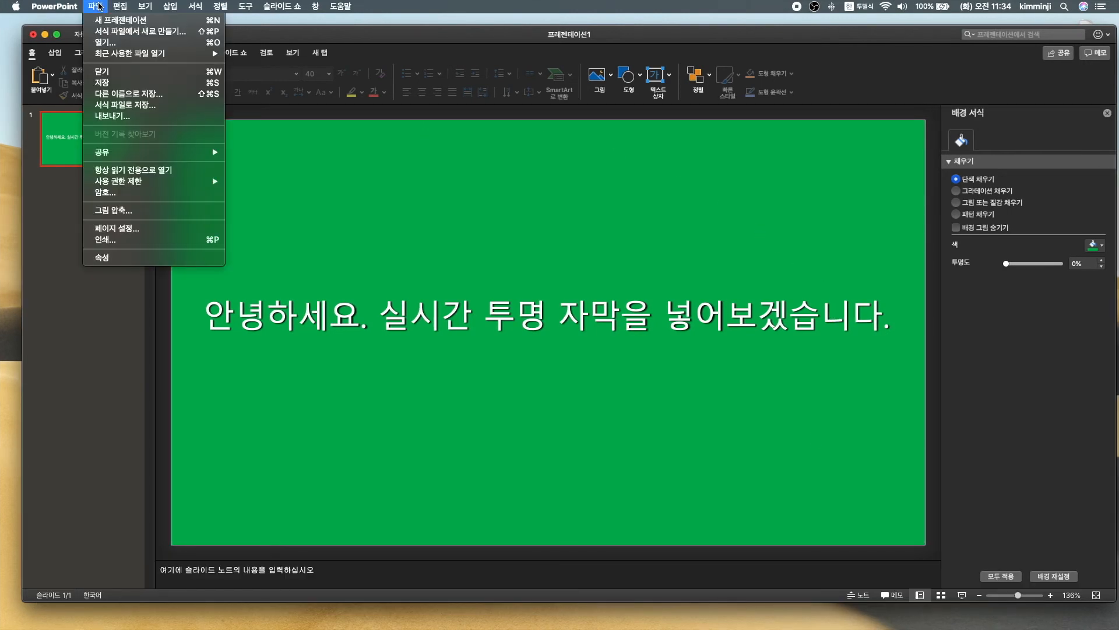
pyautogui.click(120, 93)
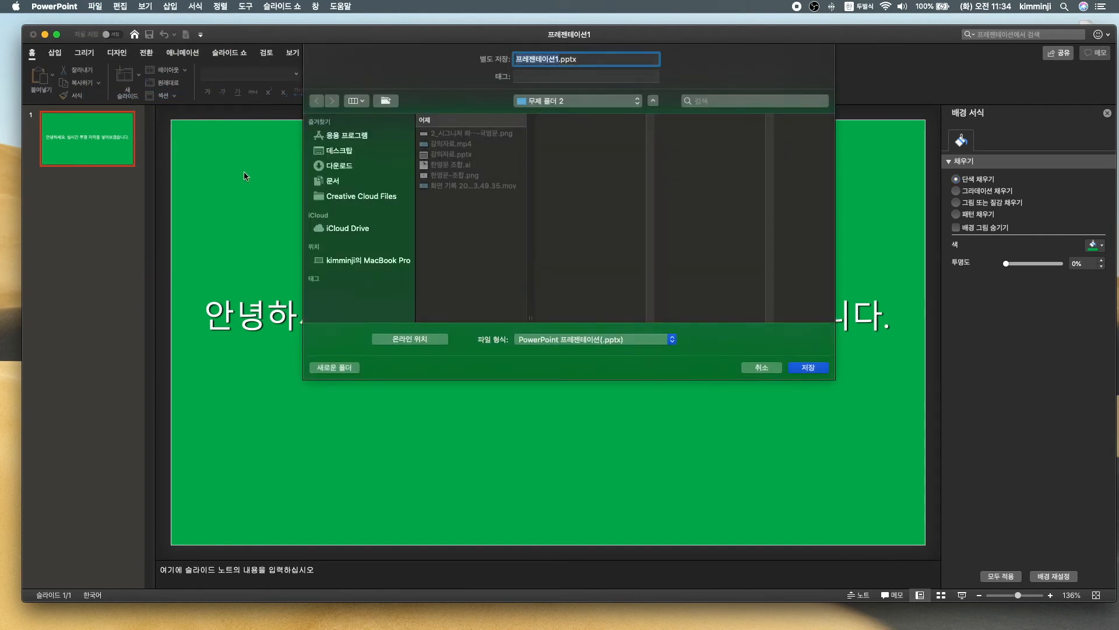
pyautogui.click(325, 153)
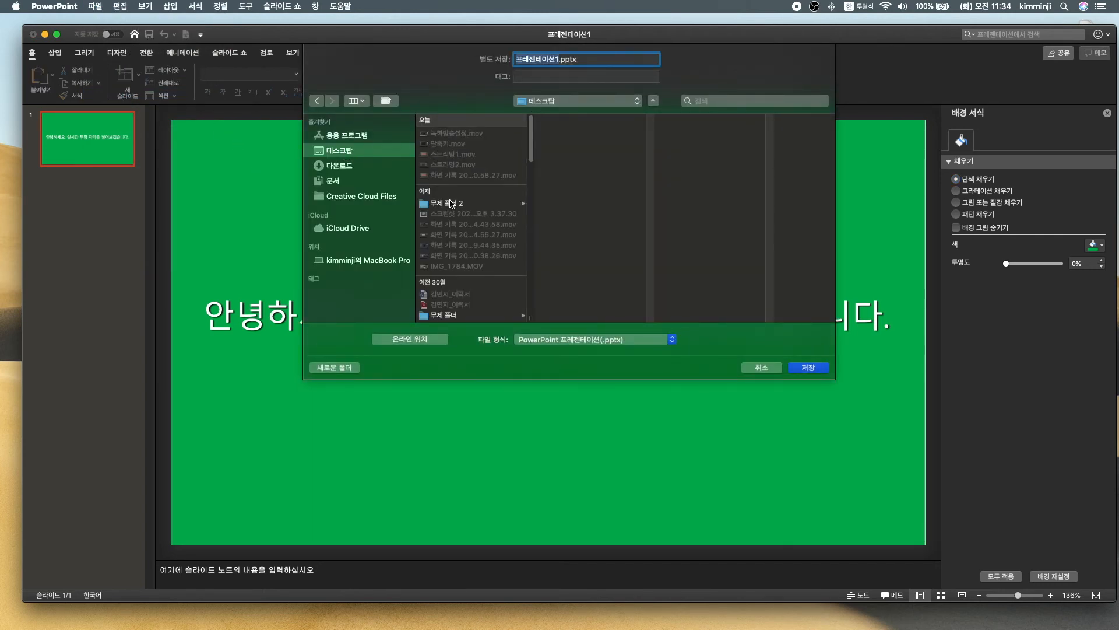
pyautogui.click(451, 204)
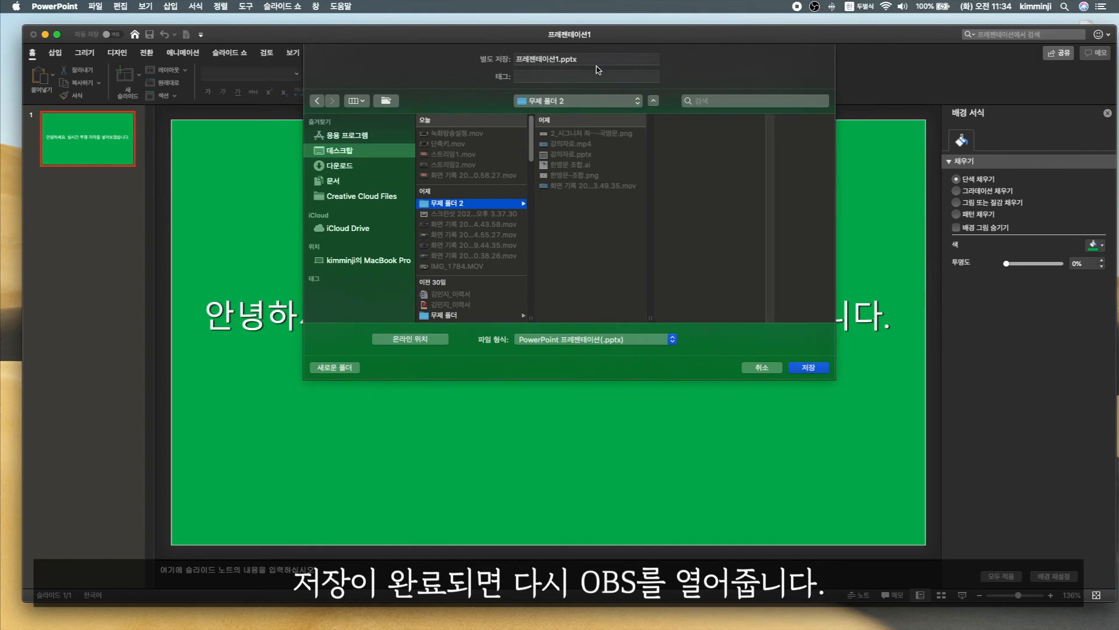
pyautogui.click(806, 367)
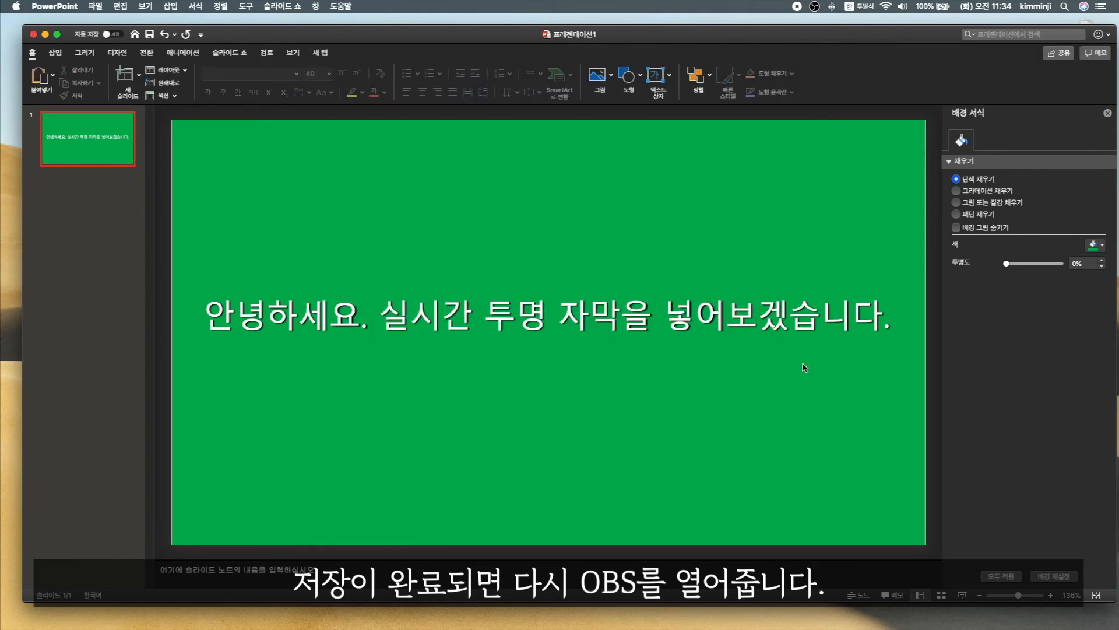
pyautogui.click(45, 34)
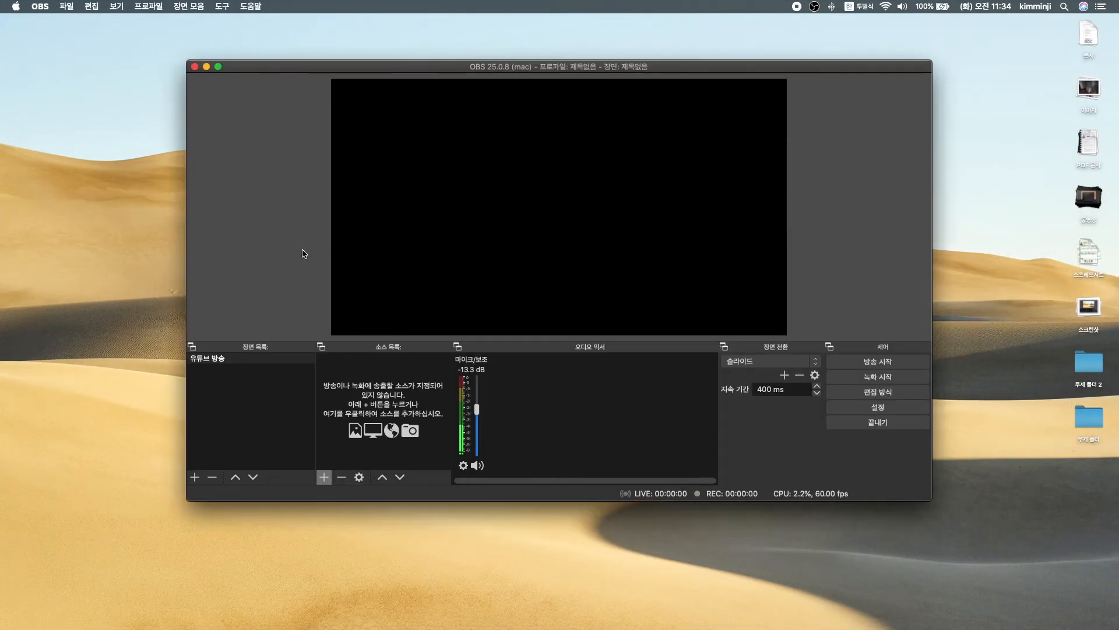
# Step: Rename the 유튜브 방송 scene as 실시간자막
pyautogui.rightClick(238, 362)
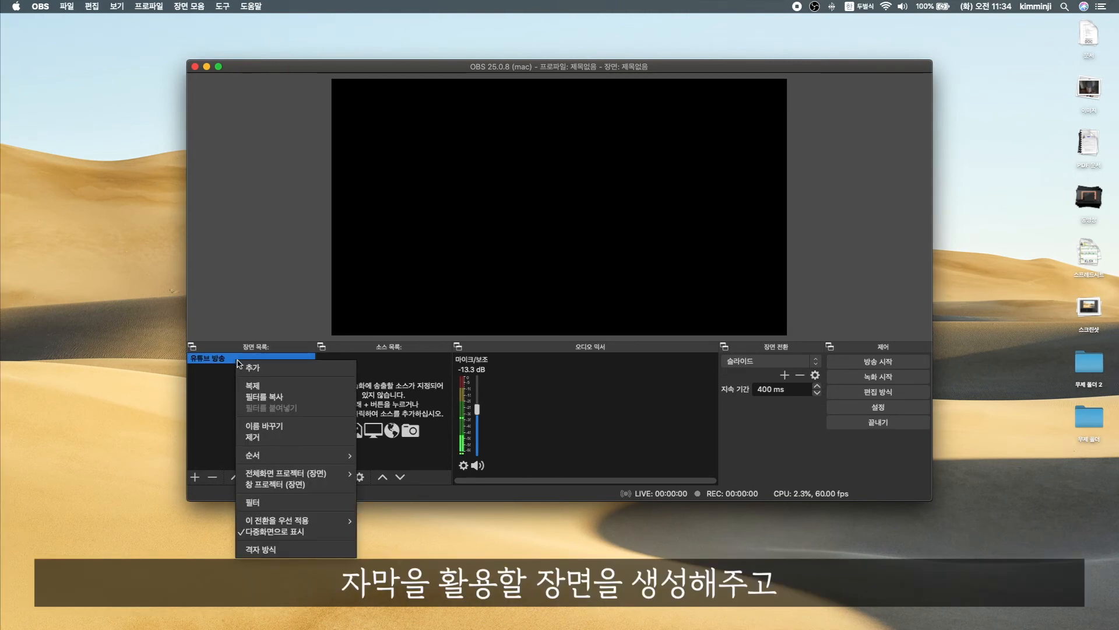
pyautogui.click(265, 426)
pyautogui.press('BackSpace')
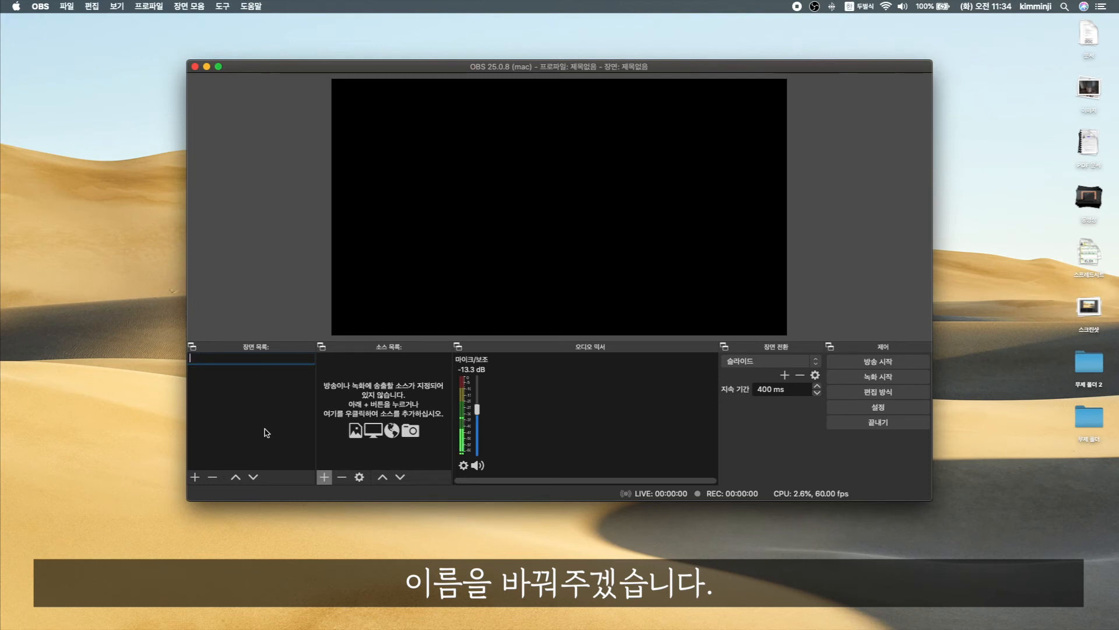
pyautogui.write('유튜브 방송시')
pyautogui.write('자')
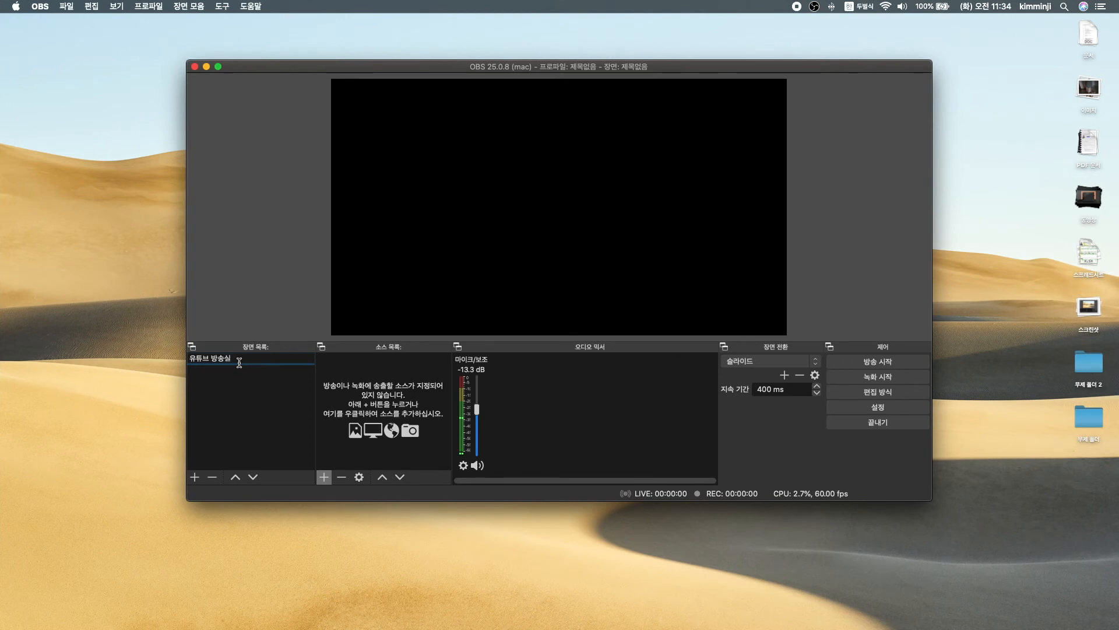
pyautogui.write('매')
pyautogui.press('BackSpace')
pyautogui.press('BackSpace')
pyautogui.press('BackSpace')
pyautogui.press('BackSpace')
pyautogui.press('BackSpace')
pyautogui.press('BackSpace')
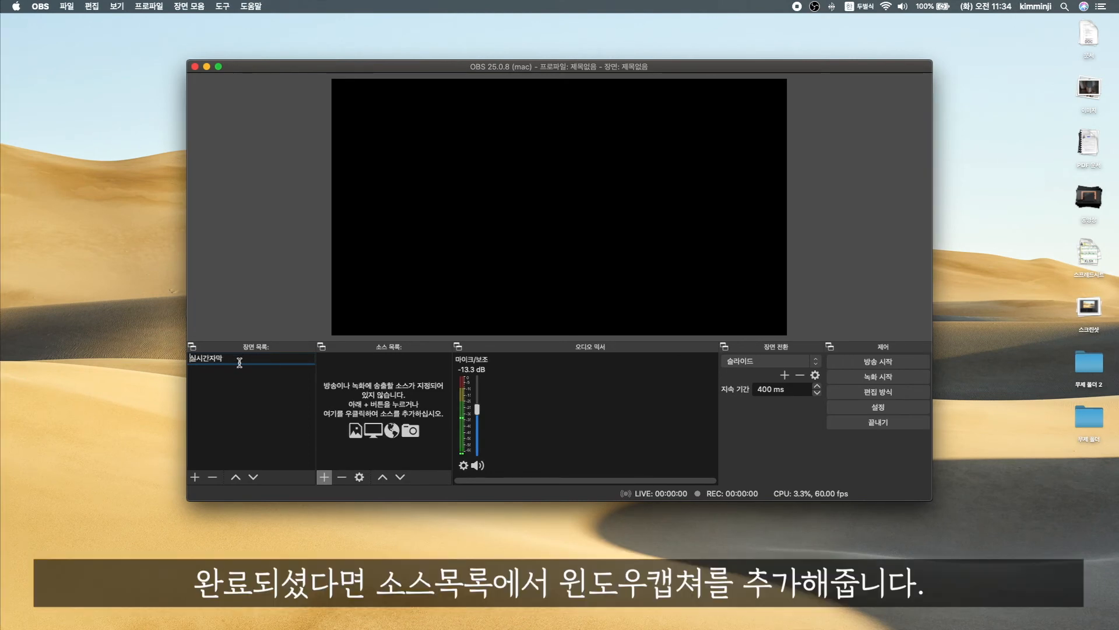
pyautogui.press('Return')
pyautogui.write('ㅅㅣㄹ시간자막')
pyautogui.press('Return')
pyautogui.click(355, 400)
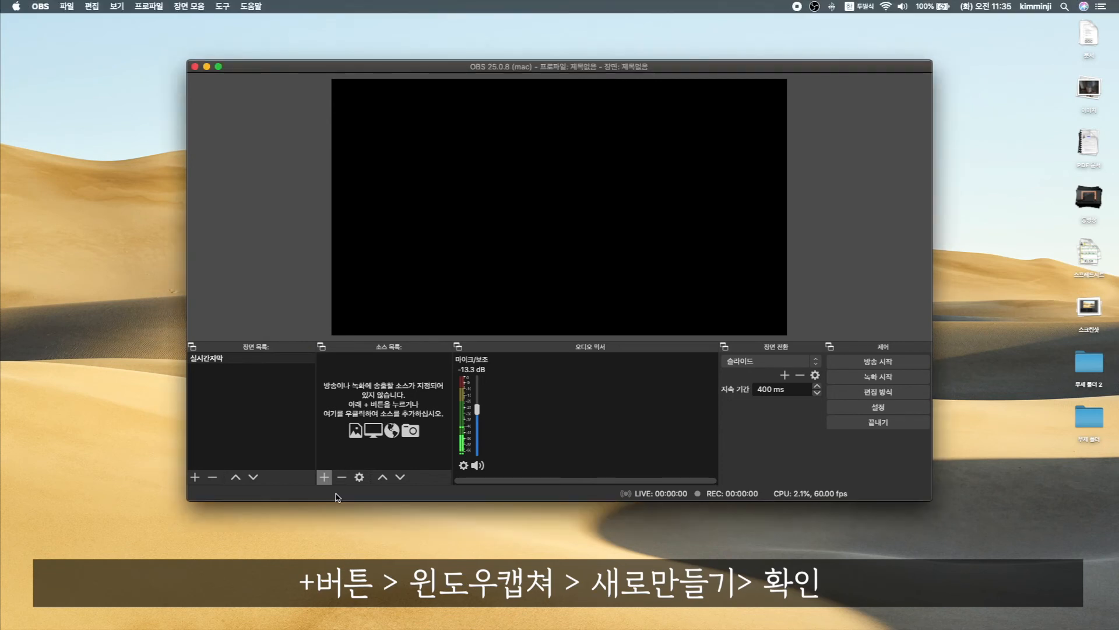
# Step: Add a new window capture source named 윈도우 캡쳐(피피티) to the scene, leaving its target window unselected
pyautogui.click(324, 477)
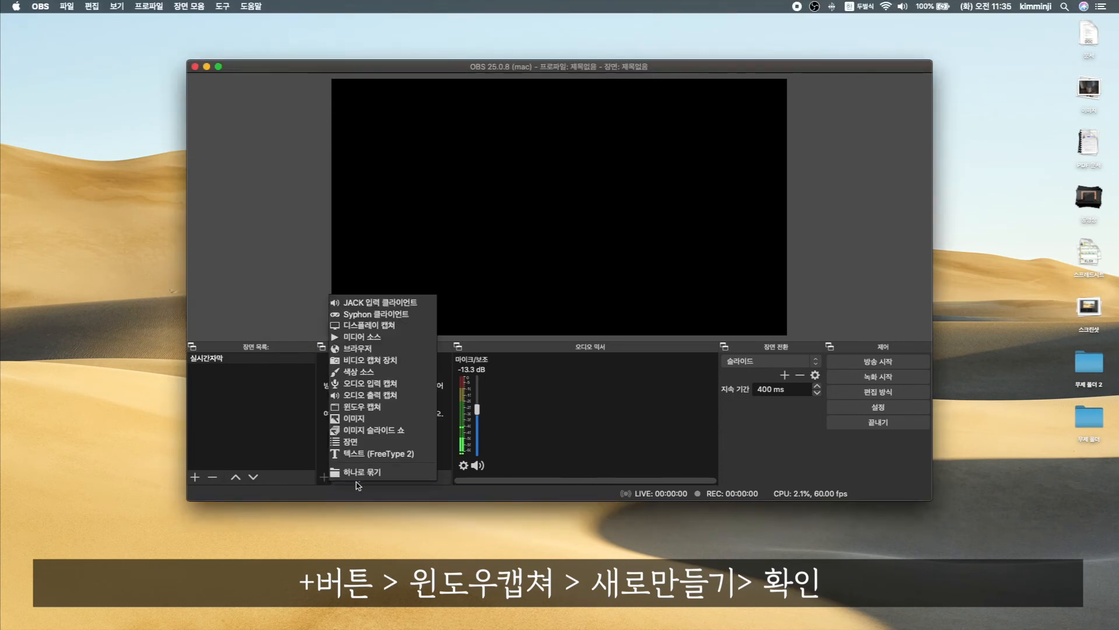
pyautogui.click(364, 410)
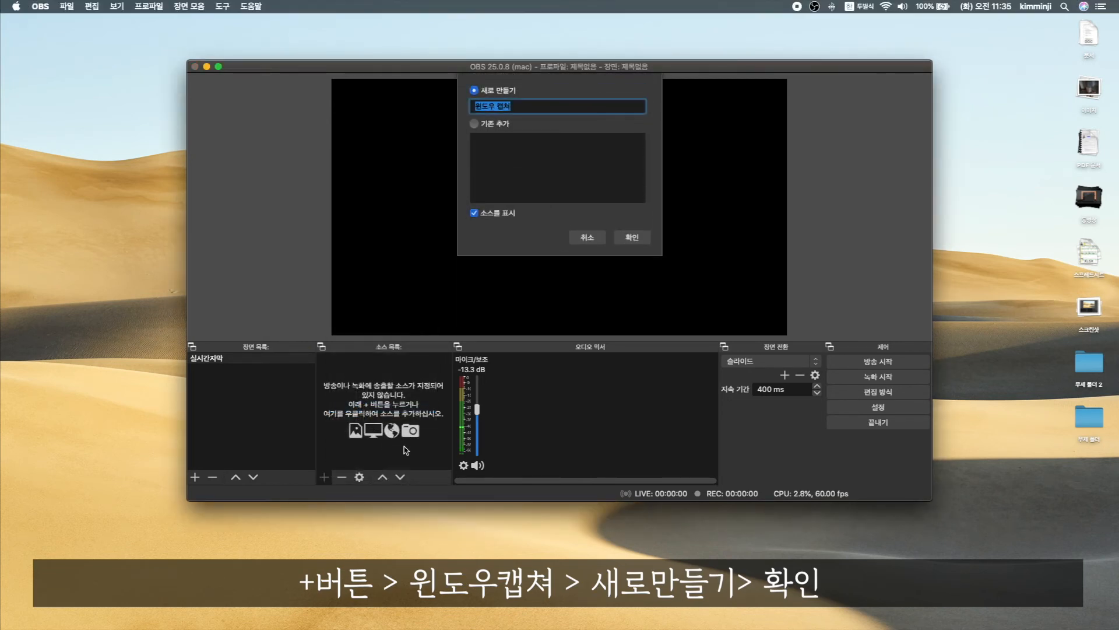
pyautogui.click(540, 109)
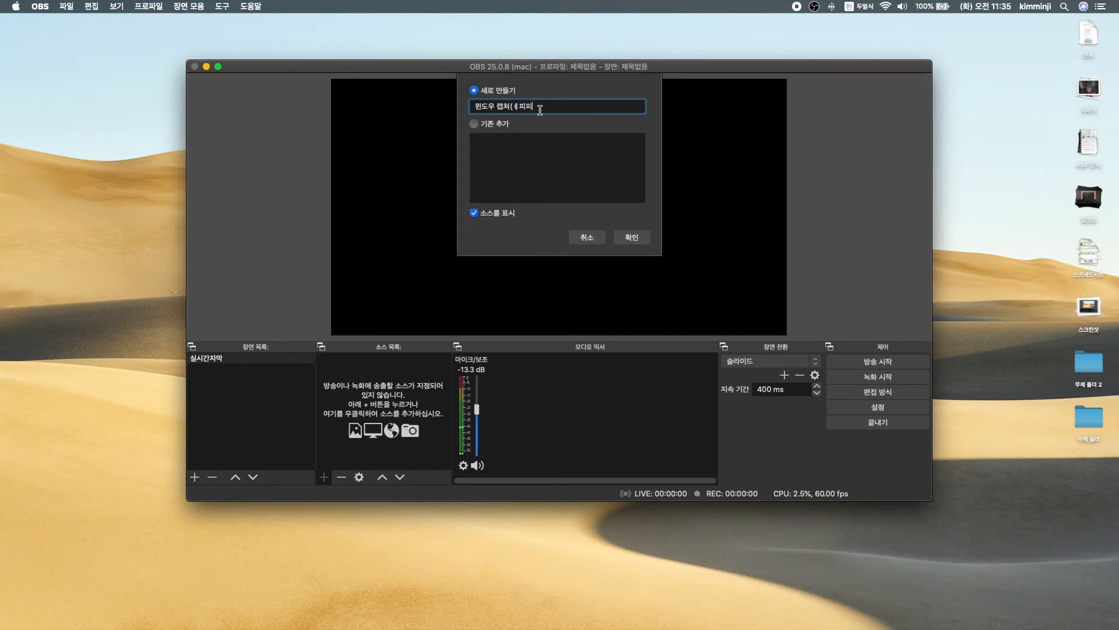
pyautogui.write('(피피티')
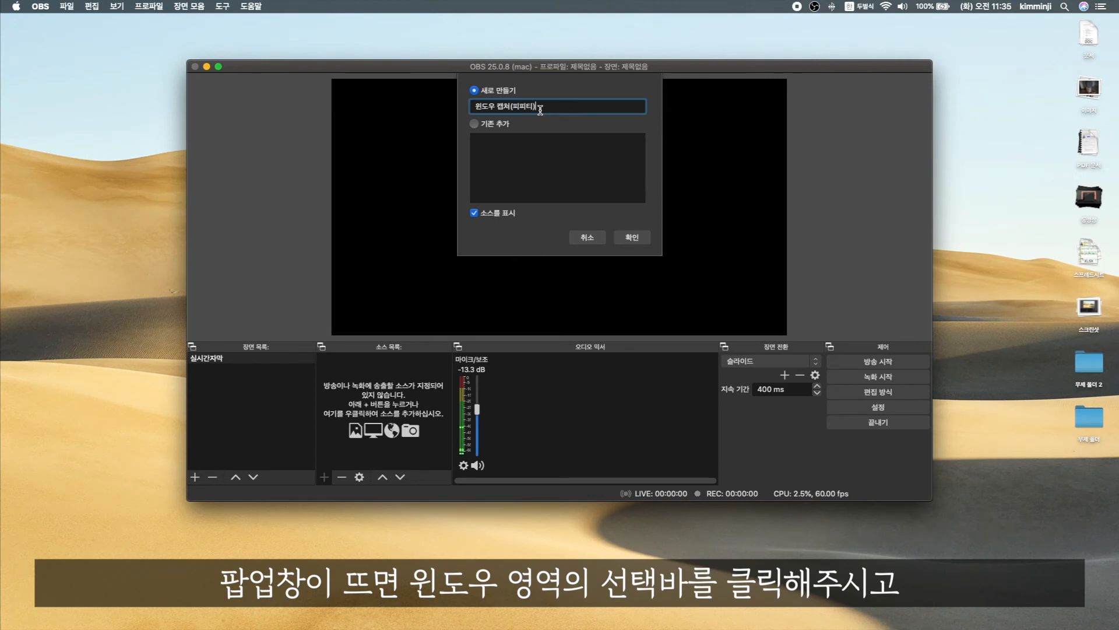
pyautogui.click(632, 237)
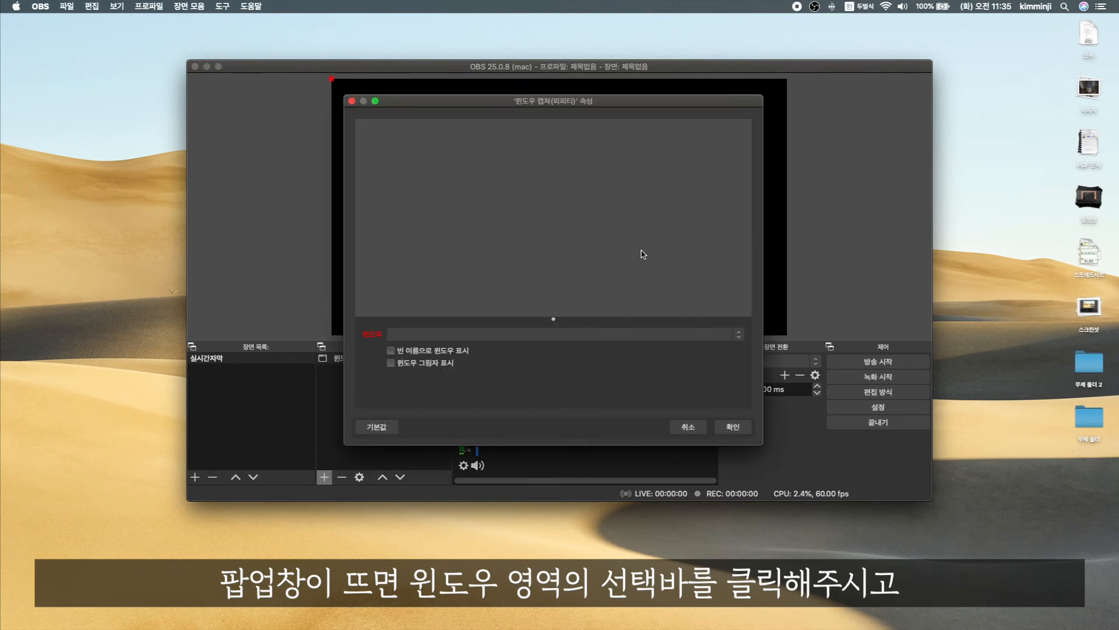
pyautogui.click(585, 337)
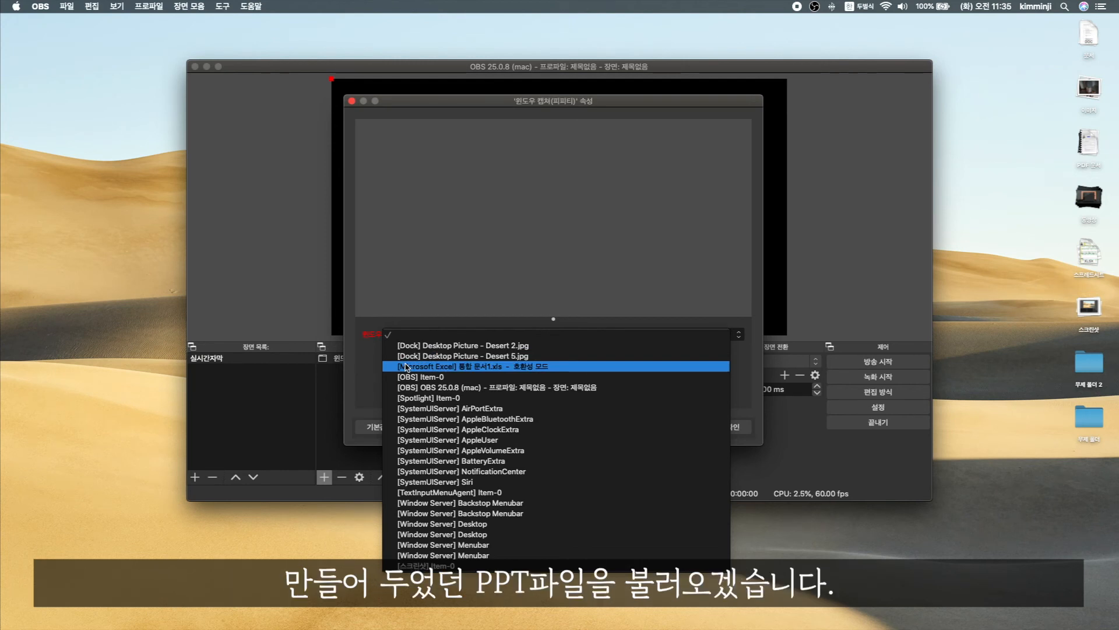
pyautogui.click(366, 371)
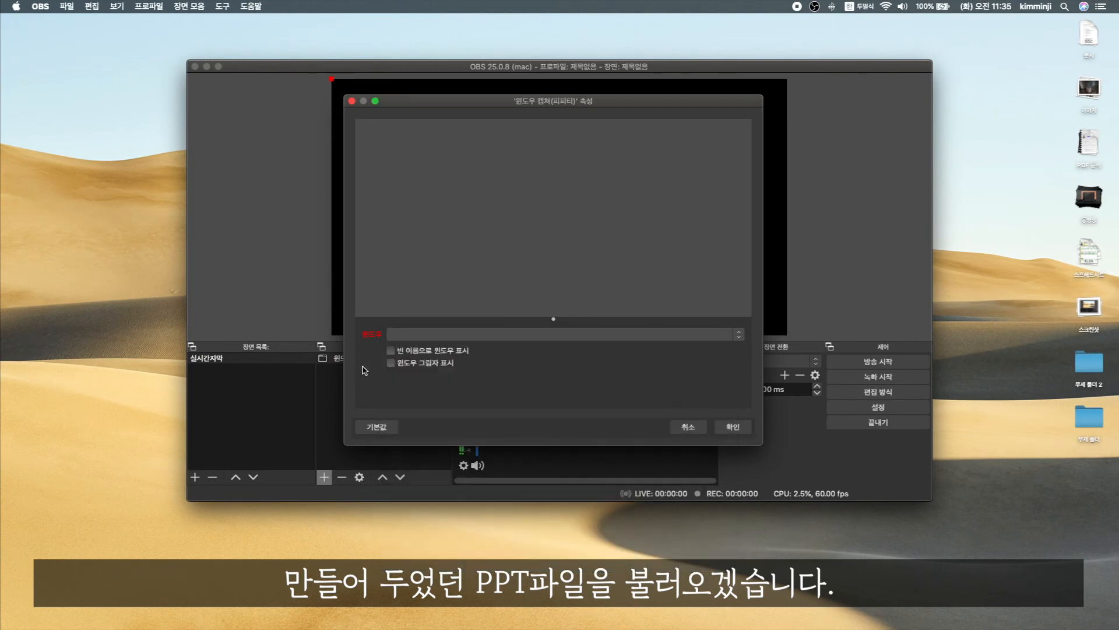
pyautogui.click(709, 425)
# Step: Reopen the 프레젠테이션1 presentation in PowerPoint and move its window down so the OBS window behind can be reached
pyautogui.click(1088, 364)
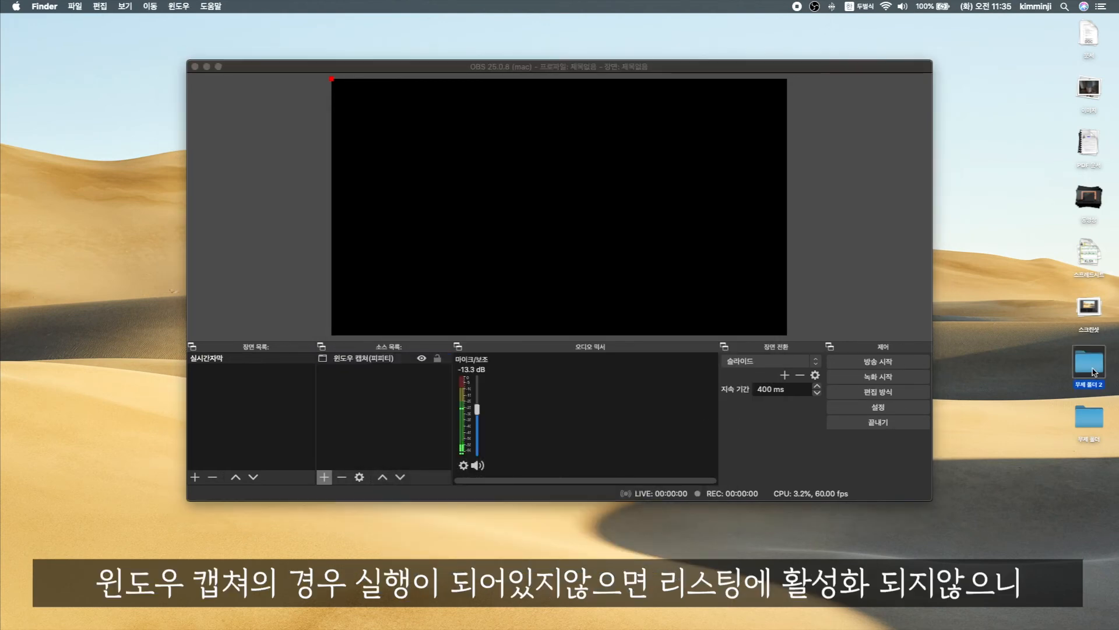
pyautogui.doubleClick(1076, 365)
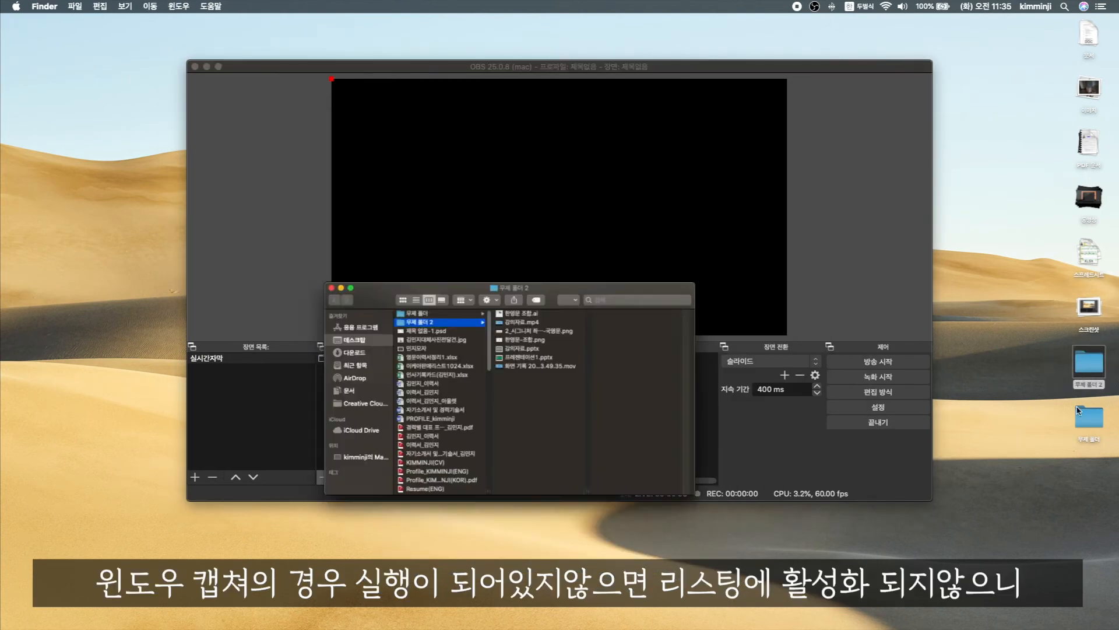
pyautogui.doubleClick(400, 357)
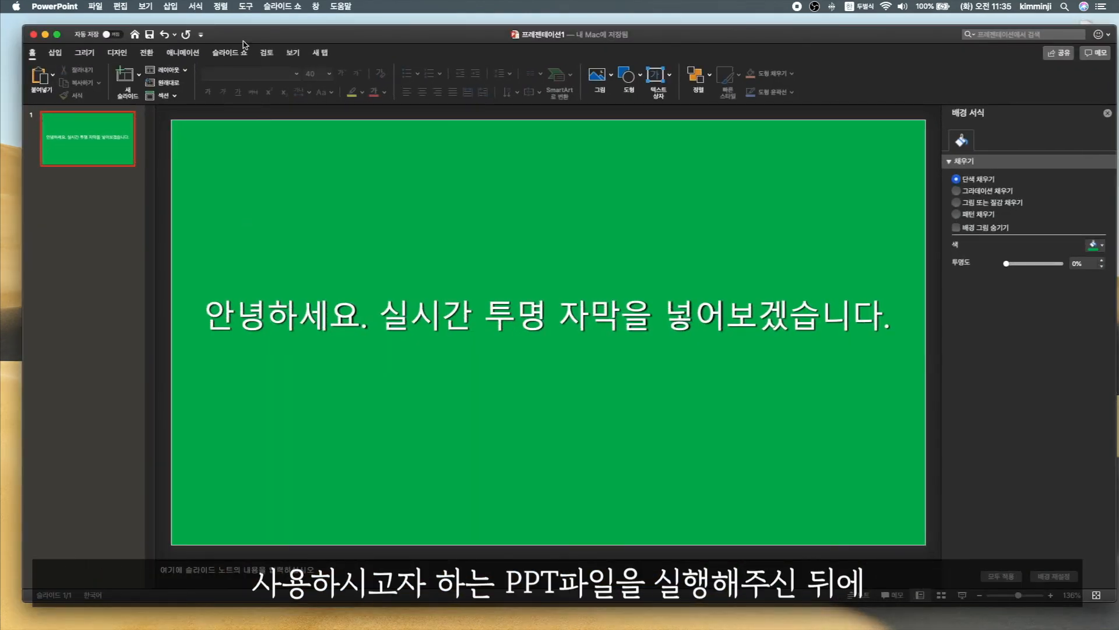
pyautogui.moveTo(291, 39); pyautogui.dragTo(289, 165)
# Step: Return to OBS and set the 윈도우 캡쳐(피피티) source's window to [Microsoft PowerPoint] 프레젠테이션1
pyautogui.click(342, 102)
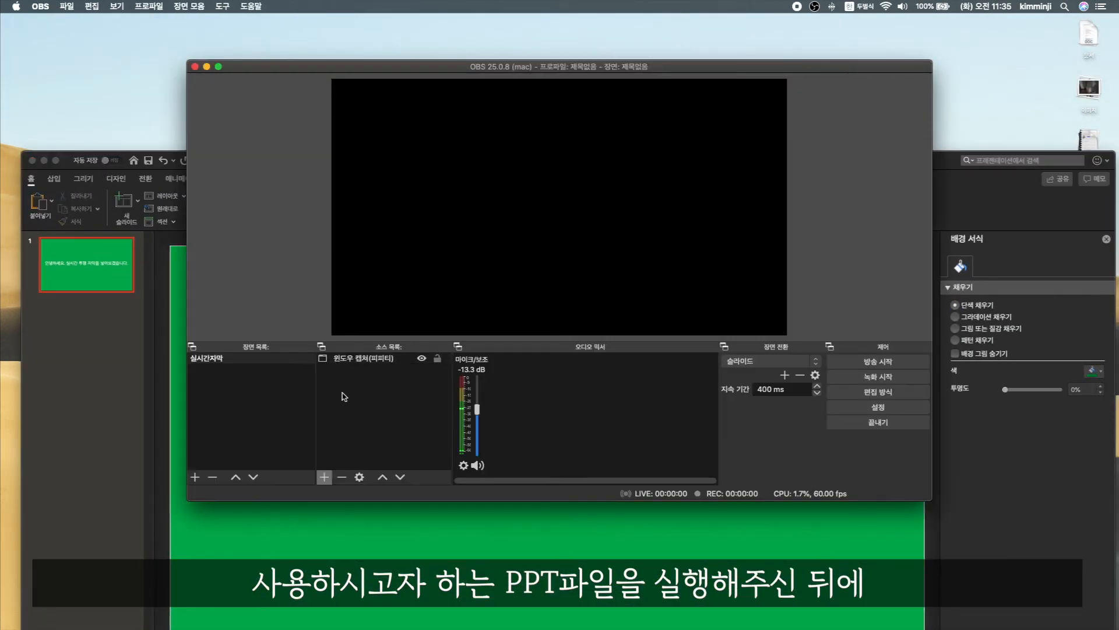
pyautogui.click(346, 361)
pyautogui.rightClick(381, 362)
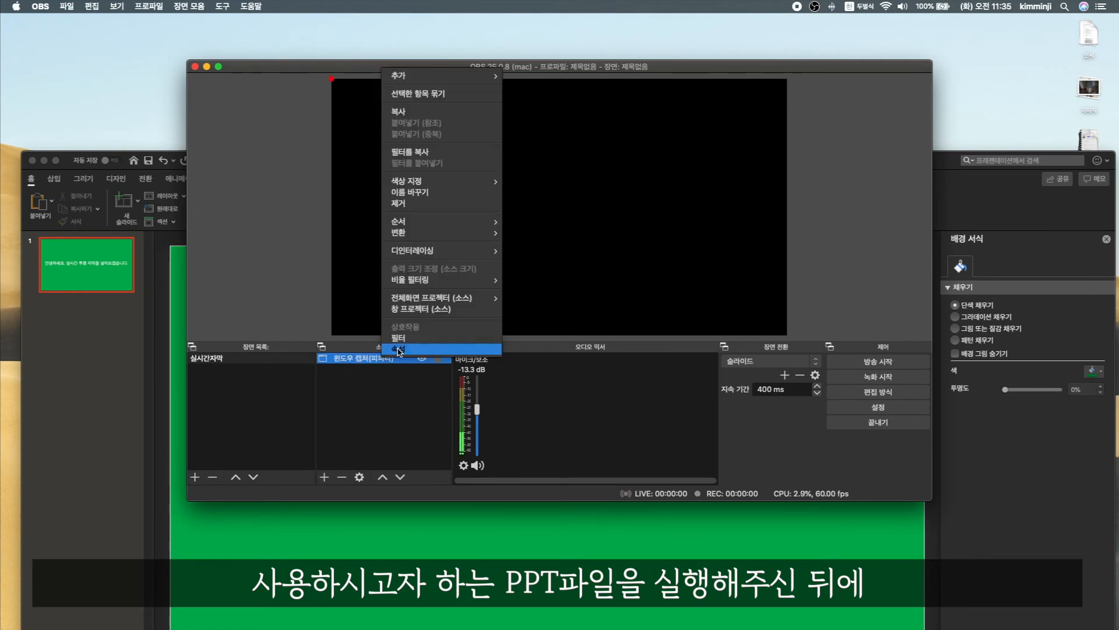
pyautogui.click(472, 344)
pyautogui.click(542, 333)
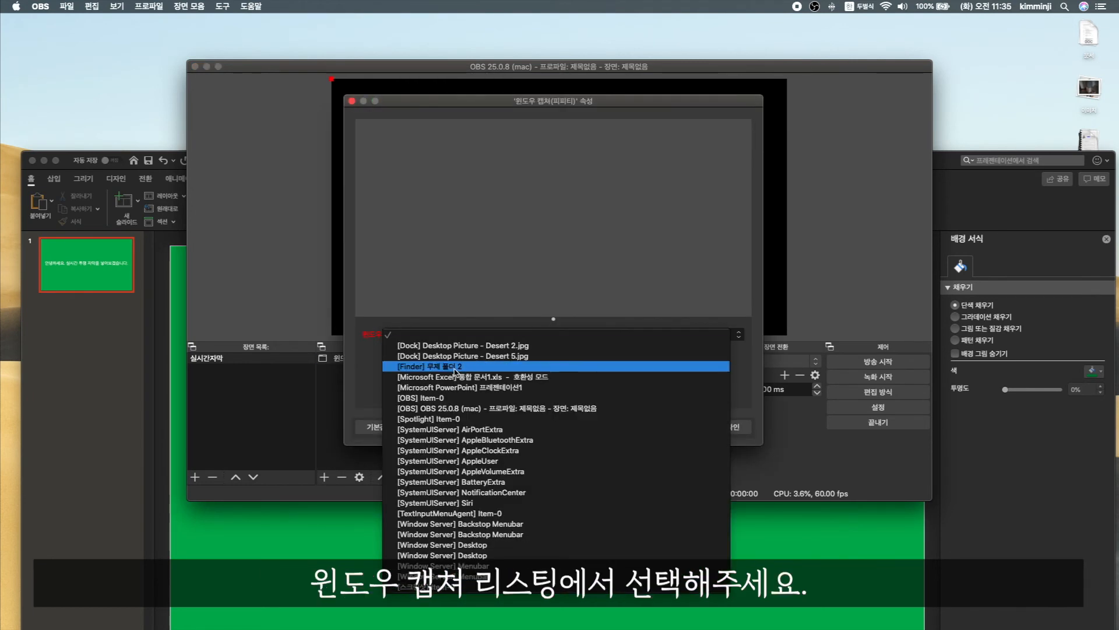
pyautogui.click(451, 387)
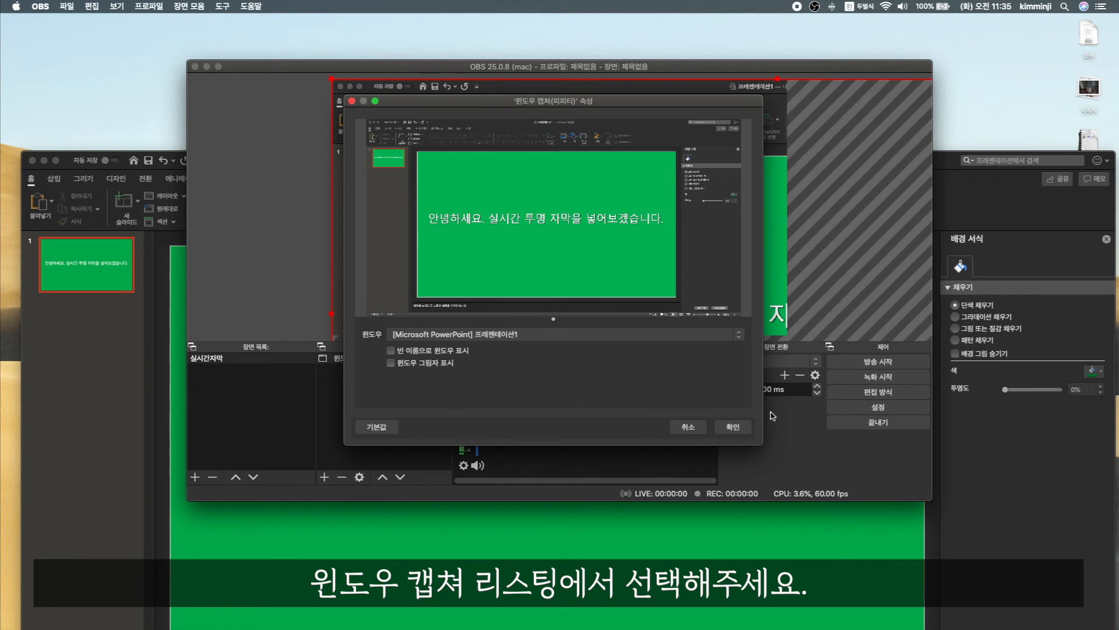
pyautogui.click(733, 426)
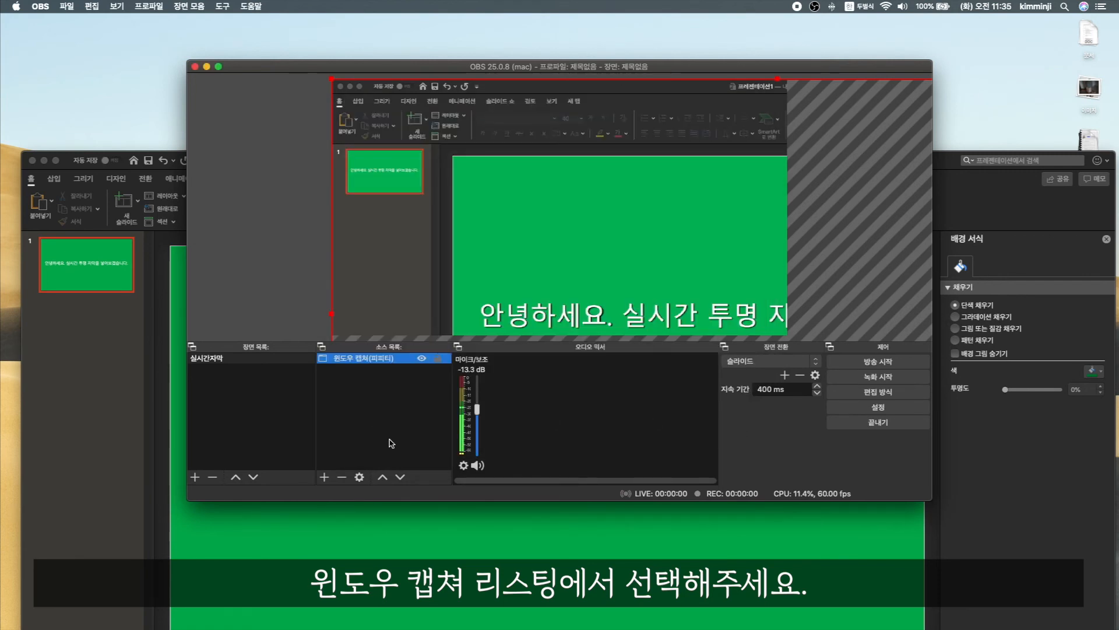
# Step: Move the PowerPoint presentation window off this screen onto the other display
pyautogui.click(49, 414)
pyautogui.click(43, 160)
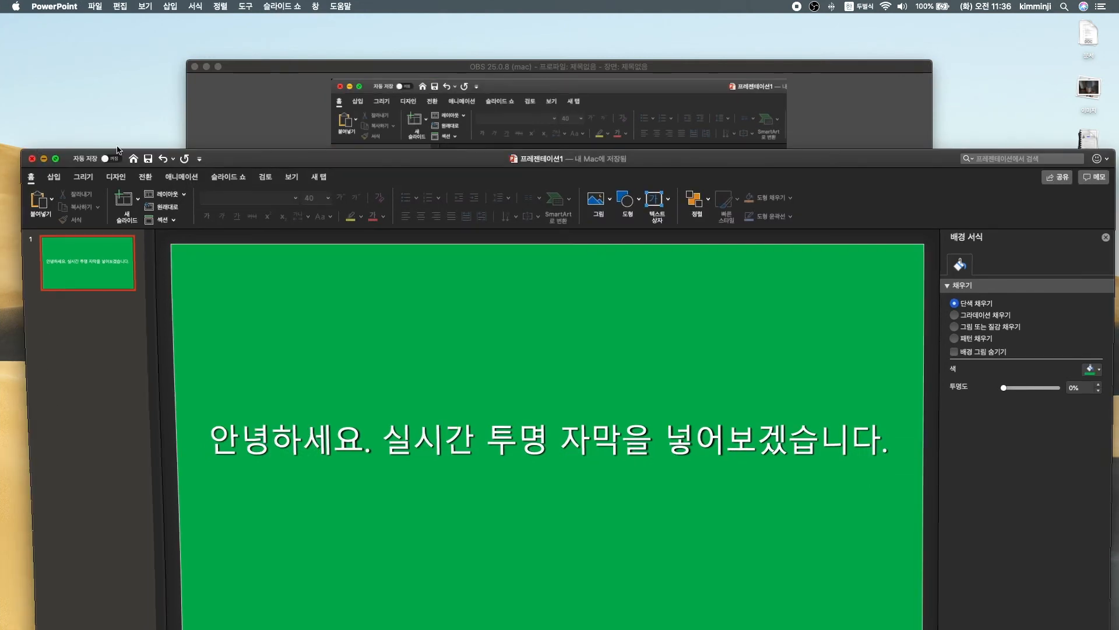
pyautogui.click(458, 66)
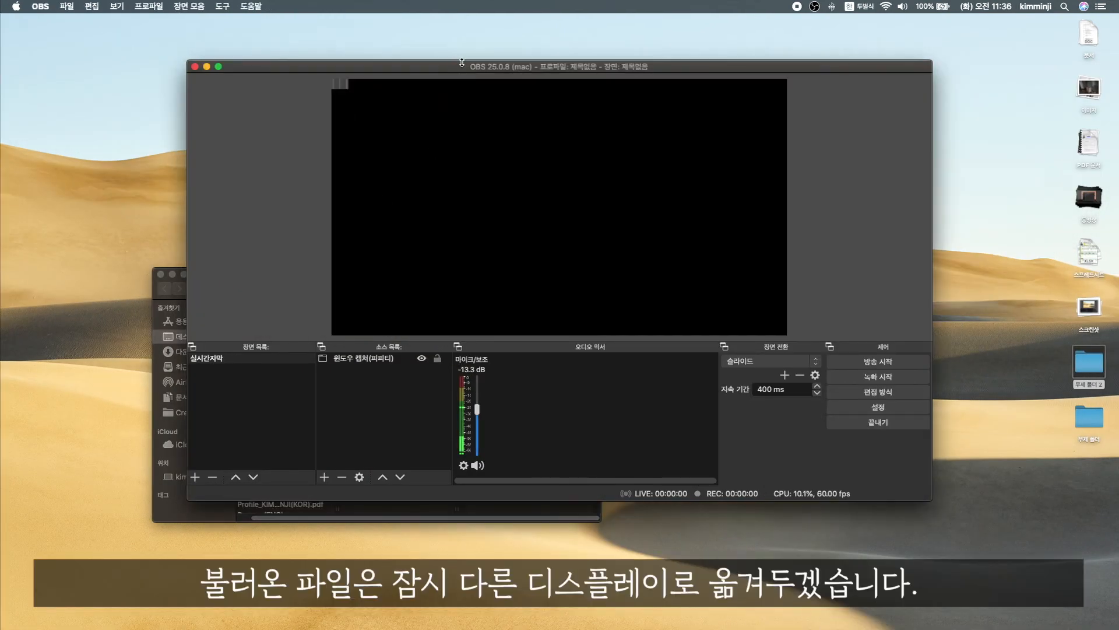
pyautogui.click(204, 514)
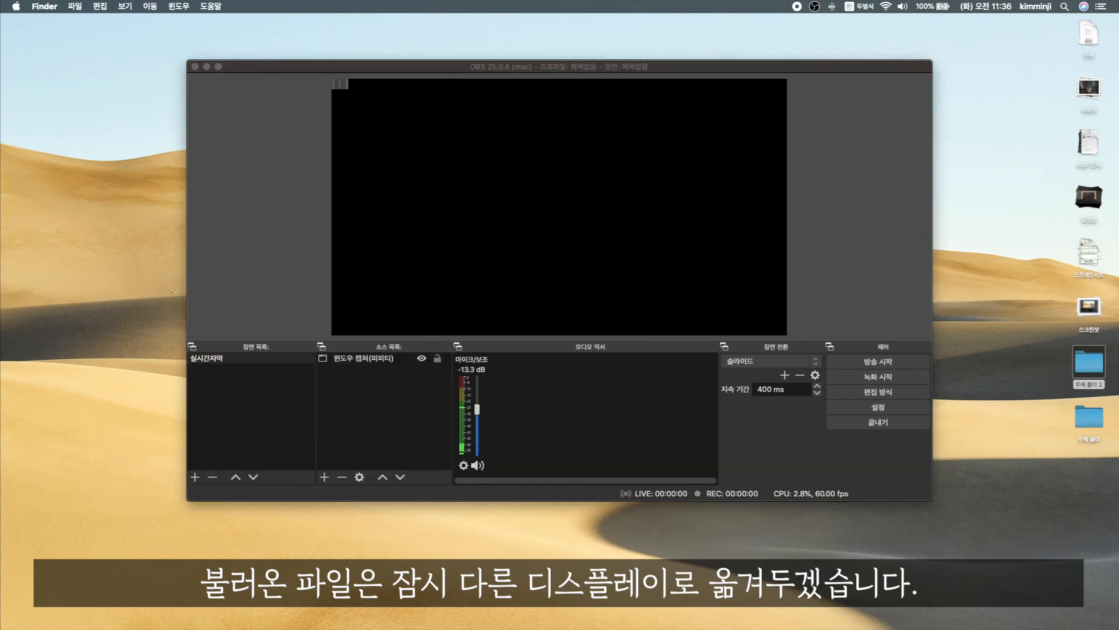
pyautogui.click(804, 619)
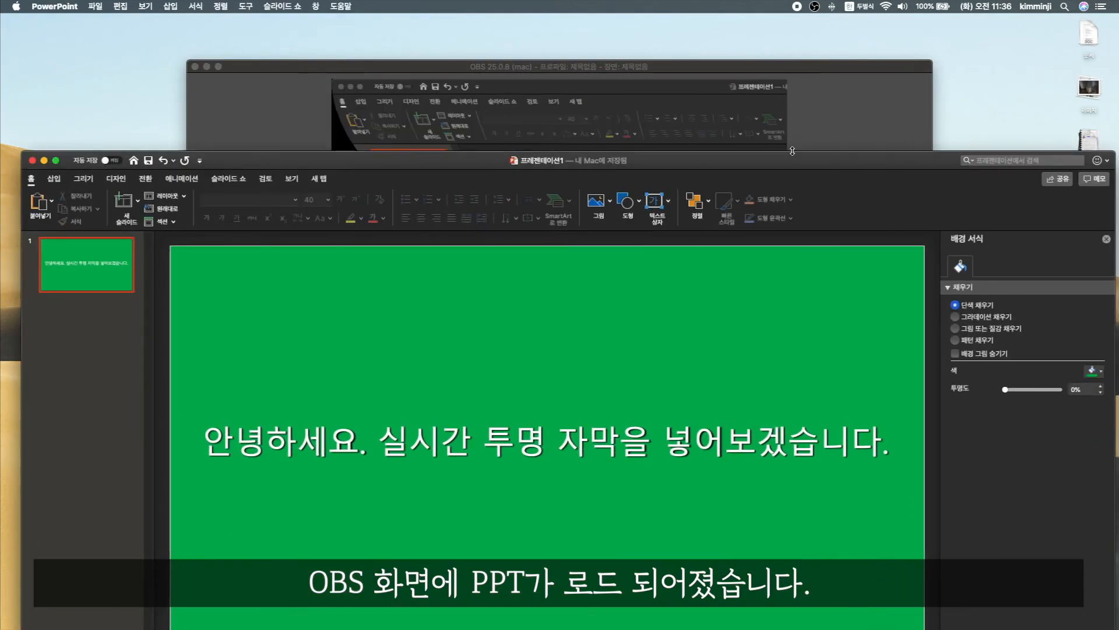
pyautogui.moveTo(794, 164); pyautogui.dragTo(0, 142)
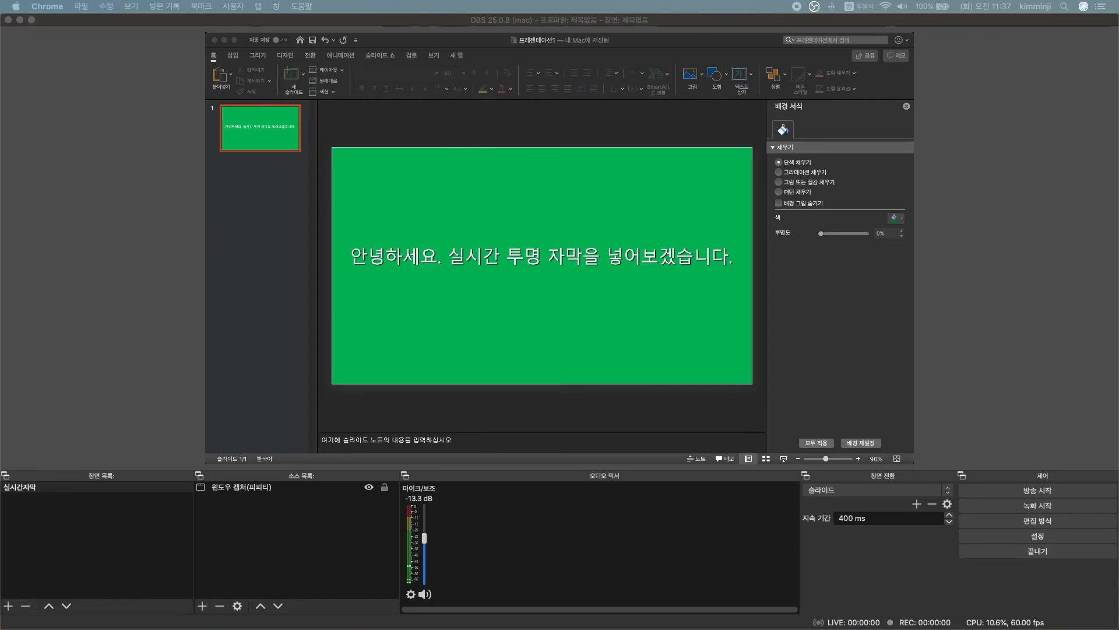
# Step: Add a 색상 키 effect filter to the 윈도우 캡쳐(피피티) source, keeping its suggested name
pyautogui.click(401, 359)
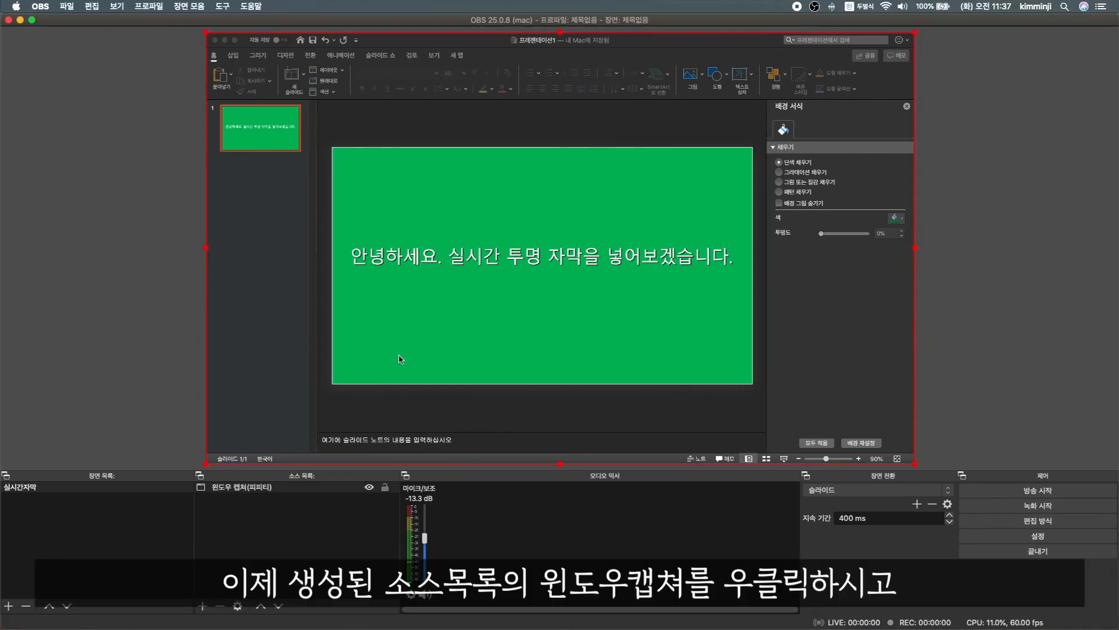
pyautogui.click(256, 491)
pyautogui.rightClick(260, 486)
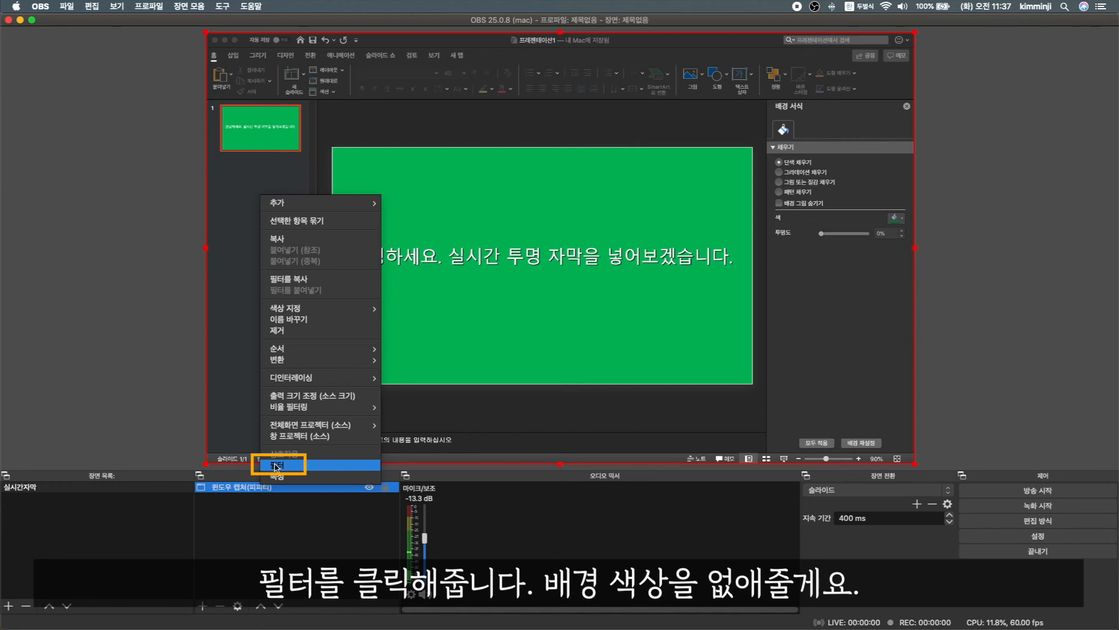
pyautogui.click(276, 465)
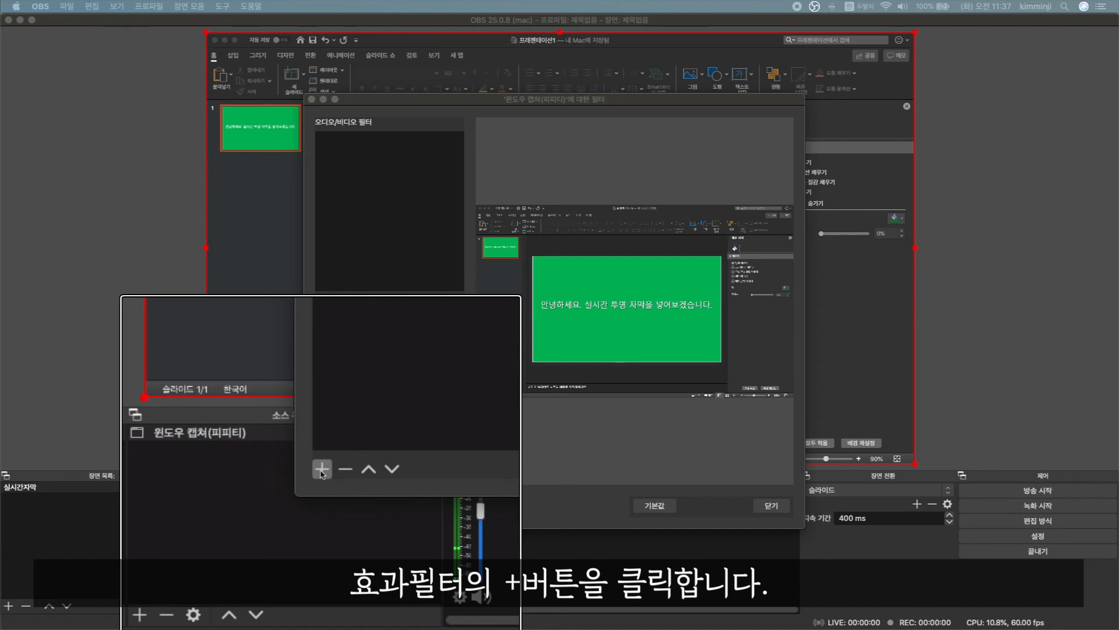
pyautogui.click(322, 513)
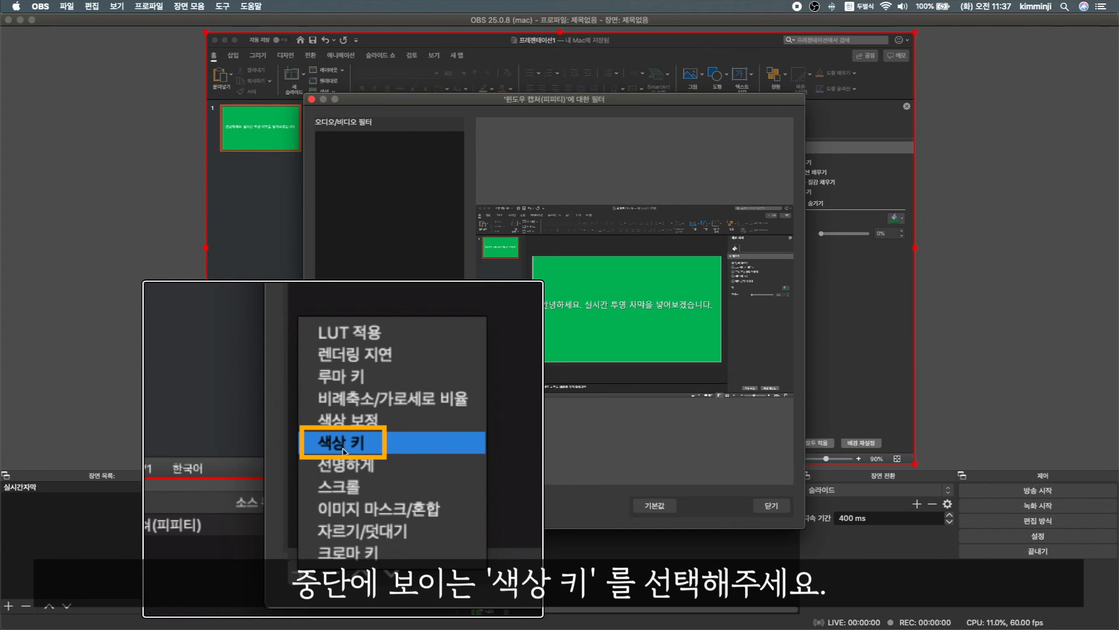
pyautogui.click(386, 452)
pyautogui.click(581, 159)
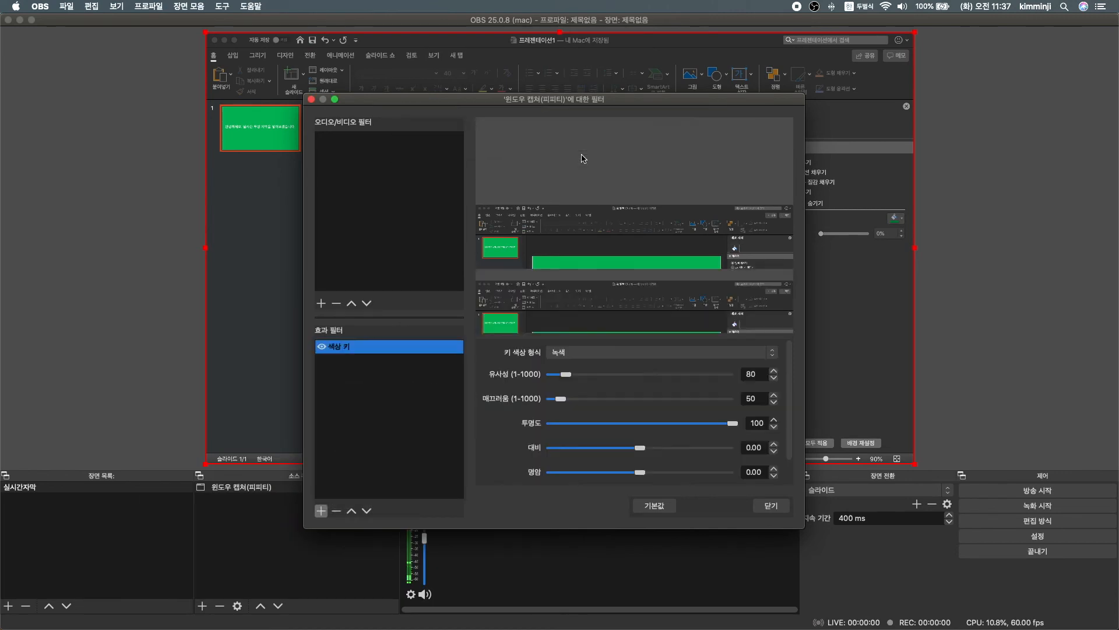
# Step: Configure the 색상 키 filter with the 녹색 key color, similarity 745 and smoothness 259, and close the filter settings
pyautogui.click(623, 358)
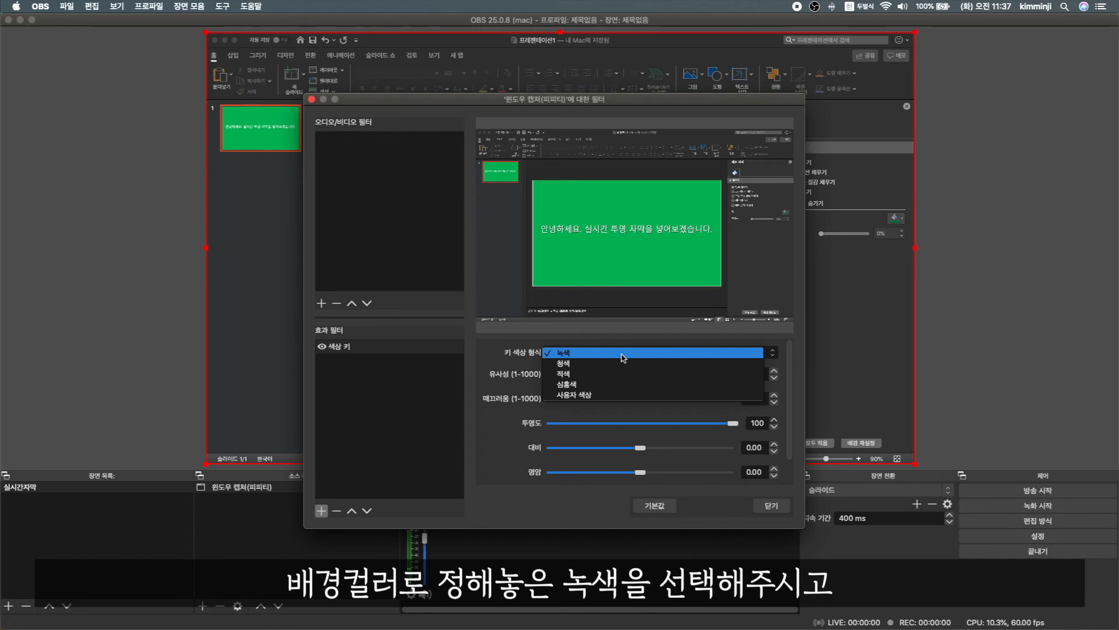
pyautogui.click(623, 358)
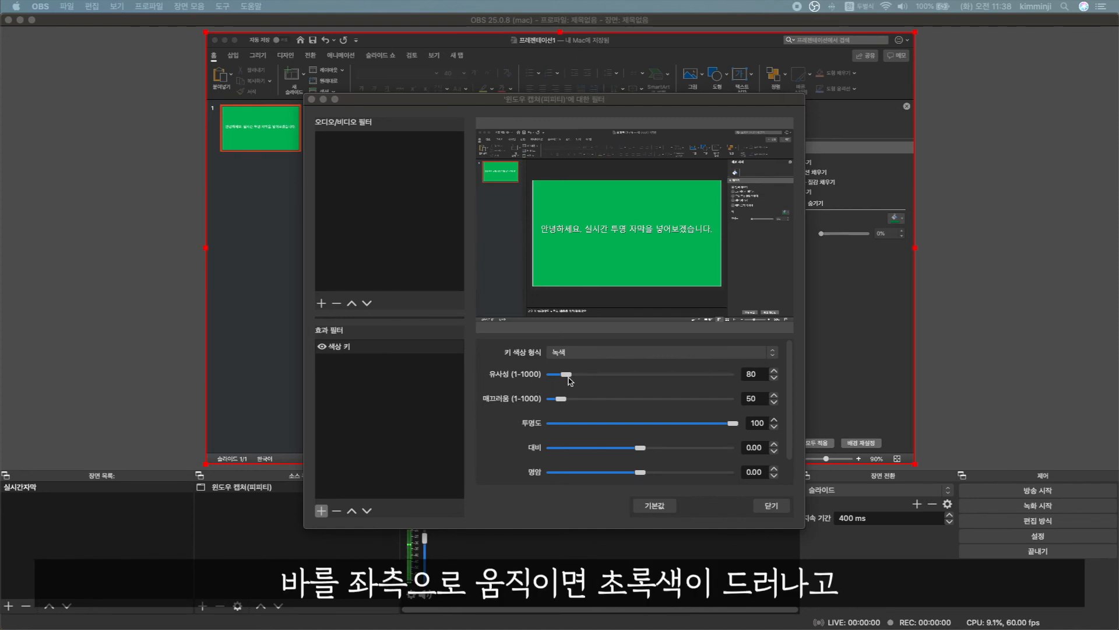
pyautogui.moveTo(566, 376); pyautogui.dragTo(684, 377)
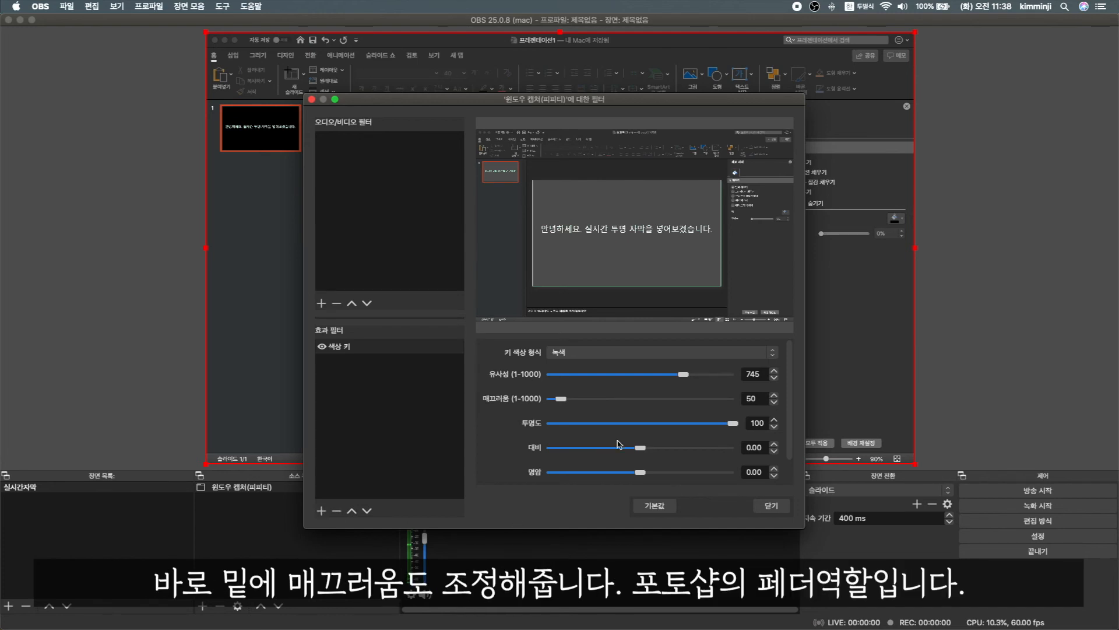
pyautogui.moveTo(561, 399); pyautogui.dragTo(598, 402)
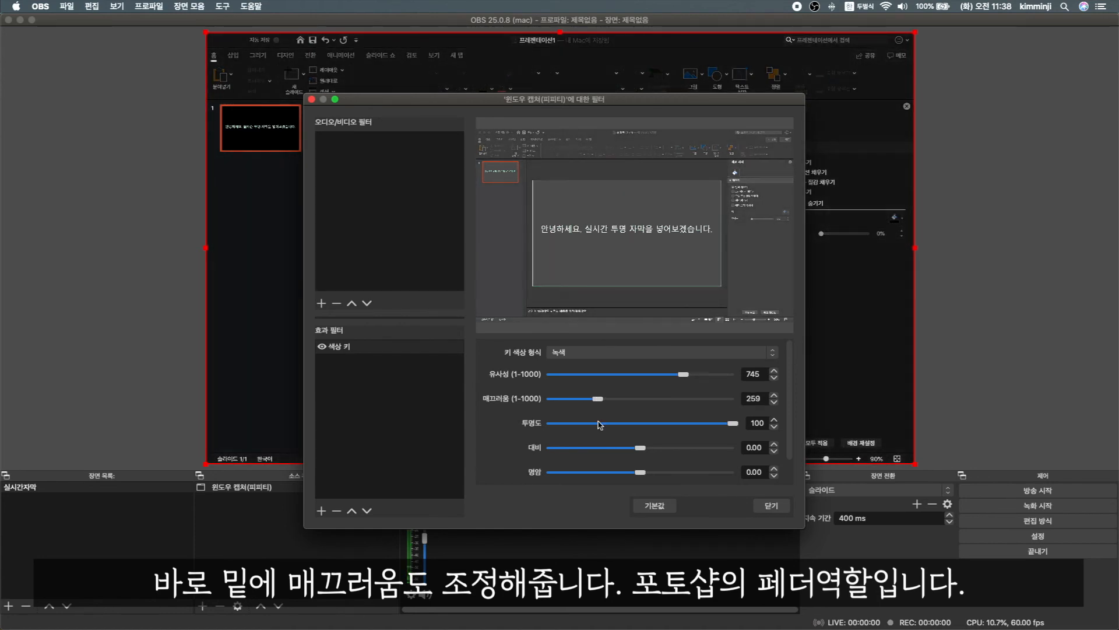
pyautogui.click(781, 509)
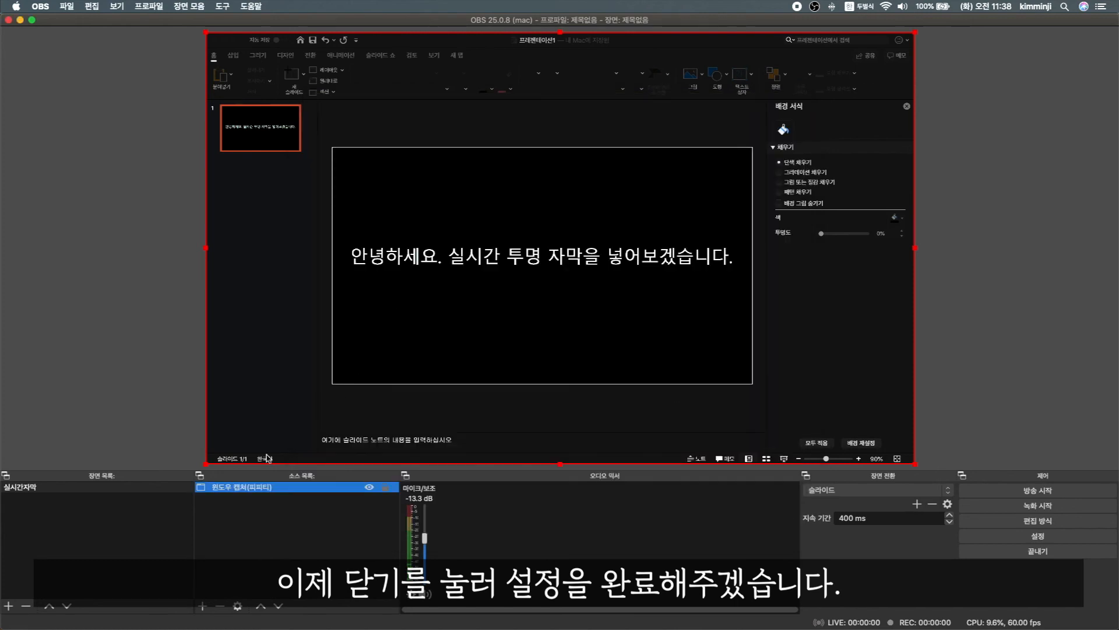
pyautogui.click(203, 606)
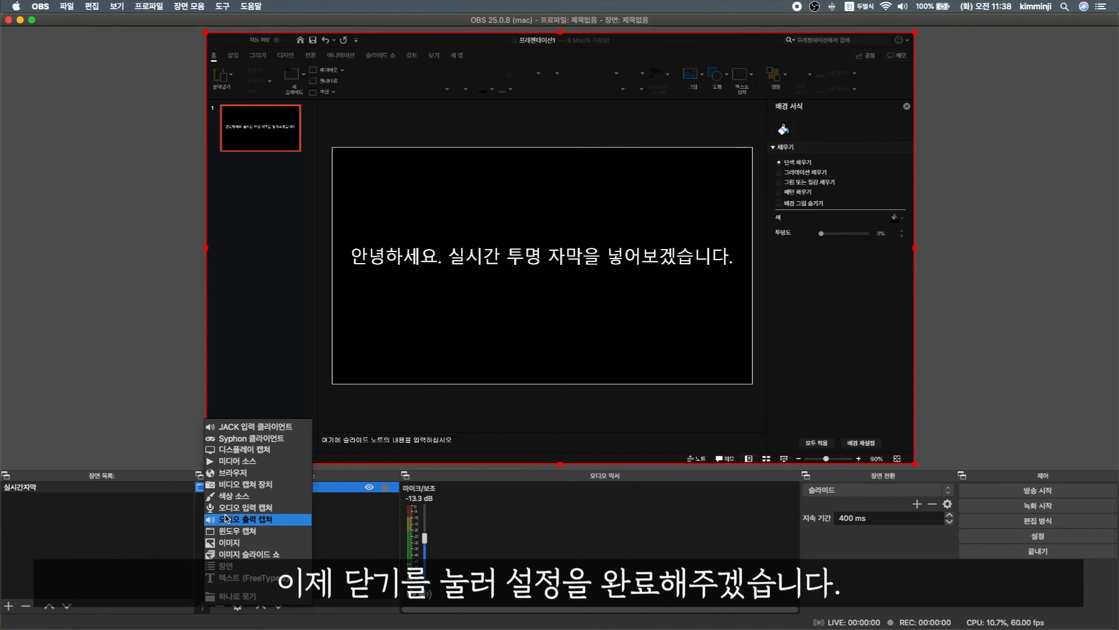
pyautogui.click(352, 519)
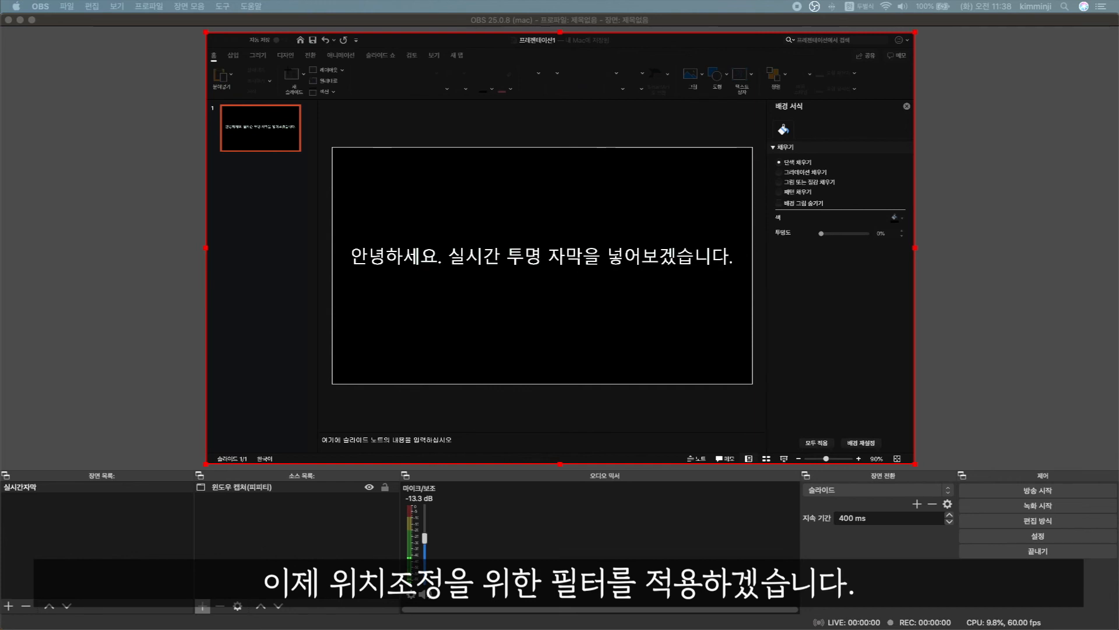
pyautogui.click(487, 266)
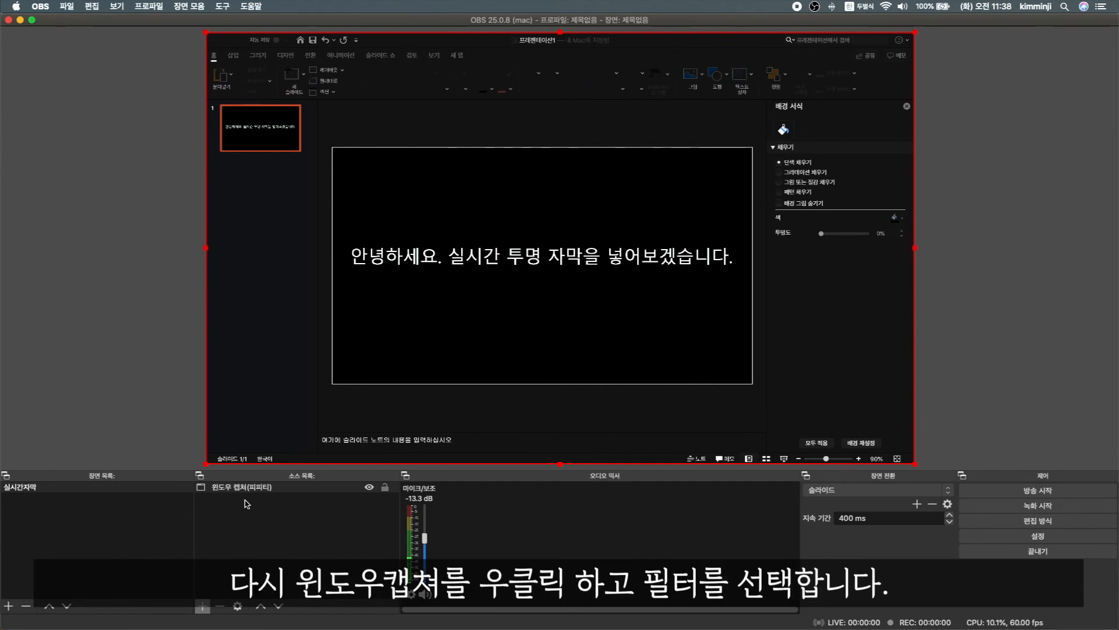
# Step: Reopen the filters of the 윈도우 캡쳐(피피티) source and add a 자르기/덧대기 effect filter with its suggested name
pyautogui.rightClick(267, 488)
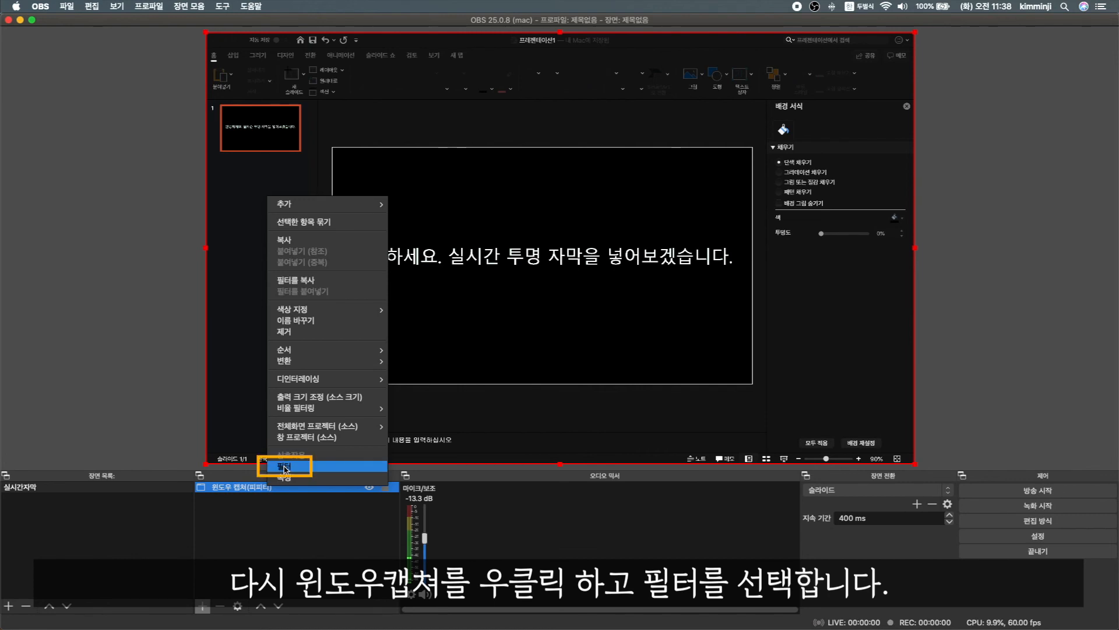
pyautogui.click(285, 468)
pyautogui.click(321, 511)
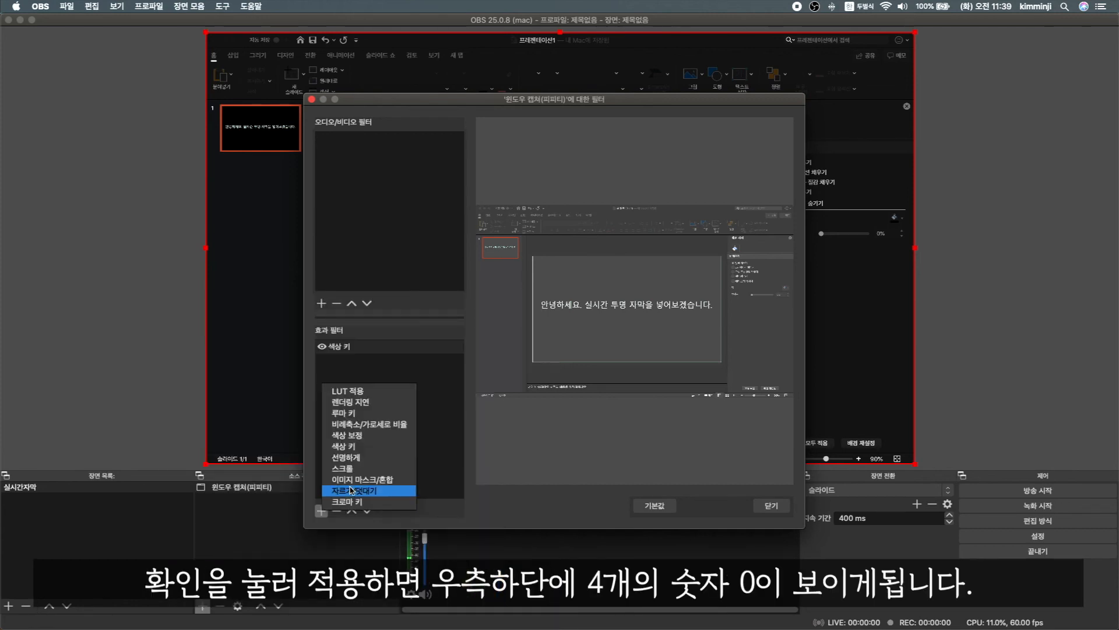
pyautogui.click(352, 491)
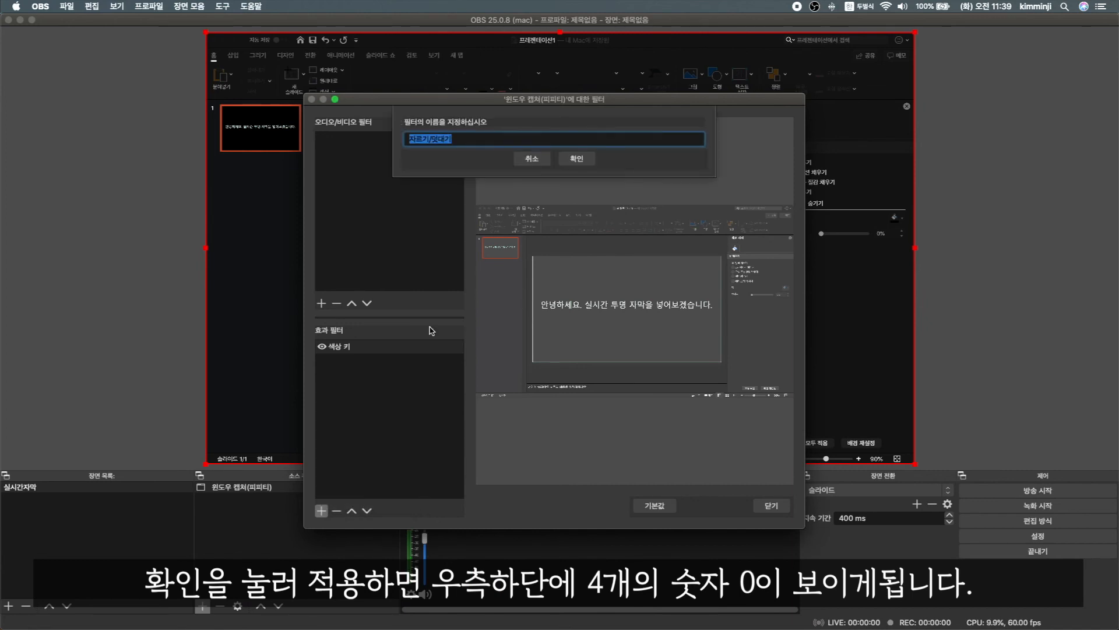
pyautogui.click(576, 159)
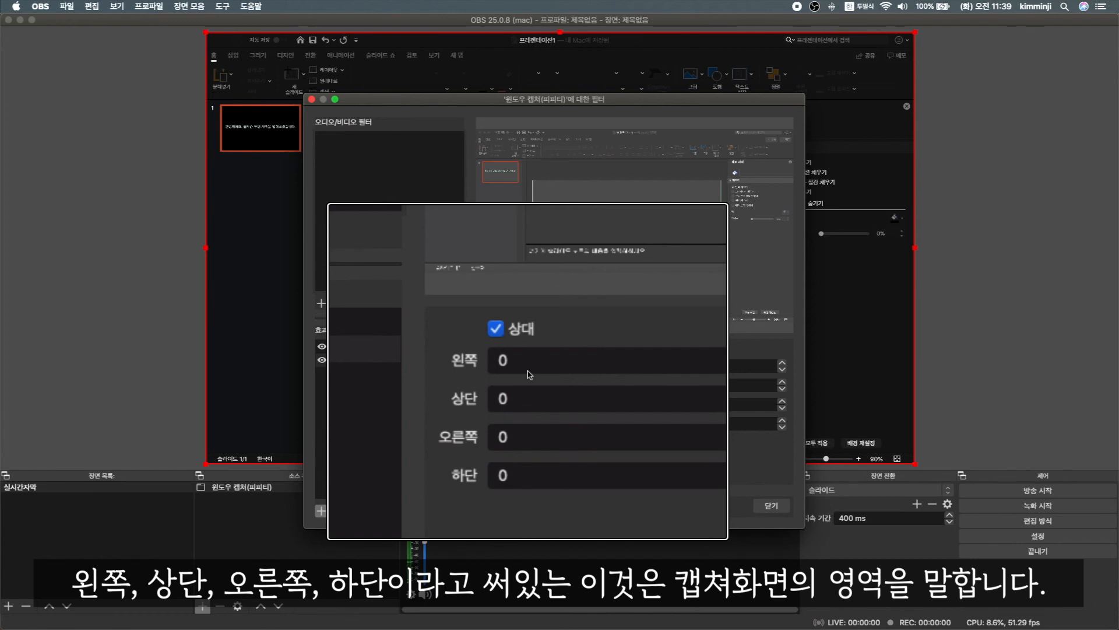
# Step: Set the left, top, right and bottom crop of the 자르기/덧대기 filter to 300 each
pyautogui.moveTo(527, 369); pyautogui.dragTo(466, 367)
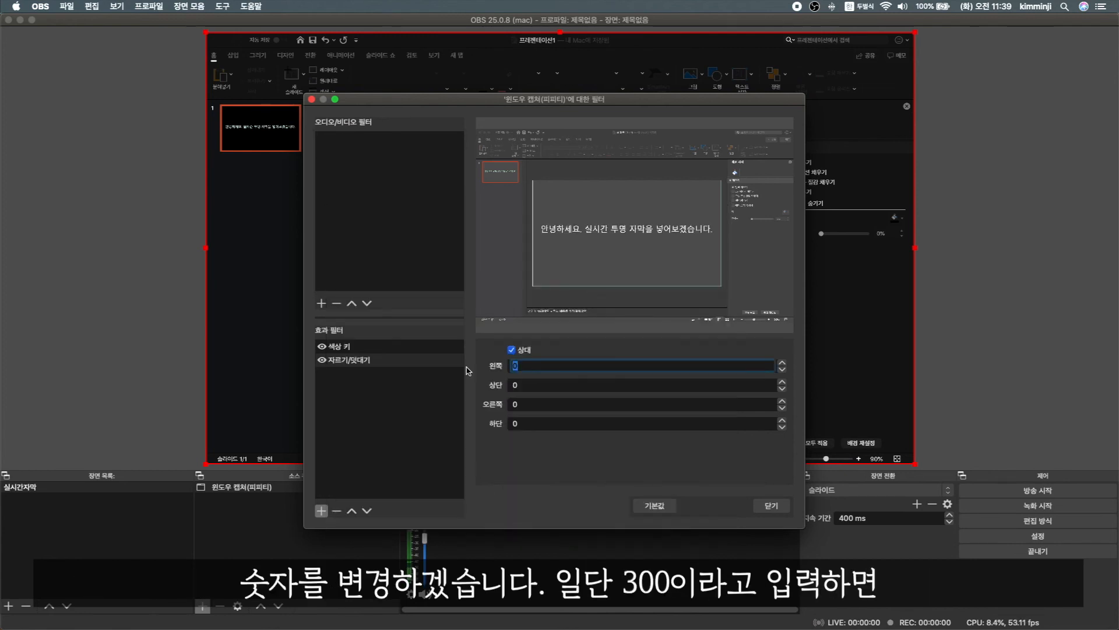
pyautogui.write('300')
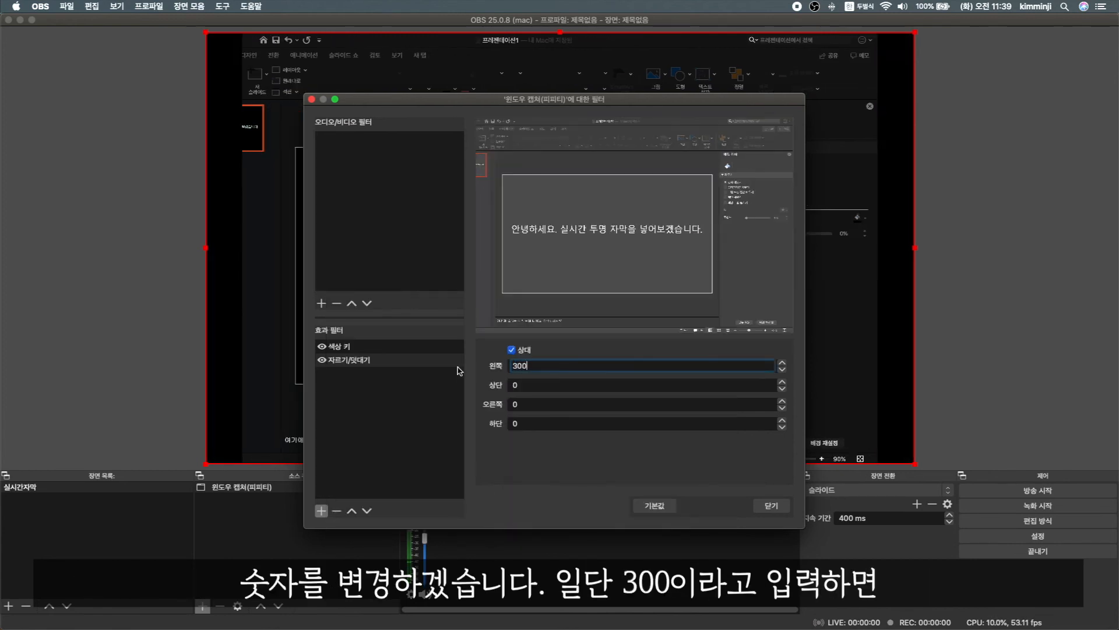
pyautogui.doubleClick(537, 385)
pyautogui.write('30')
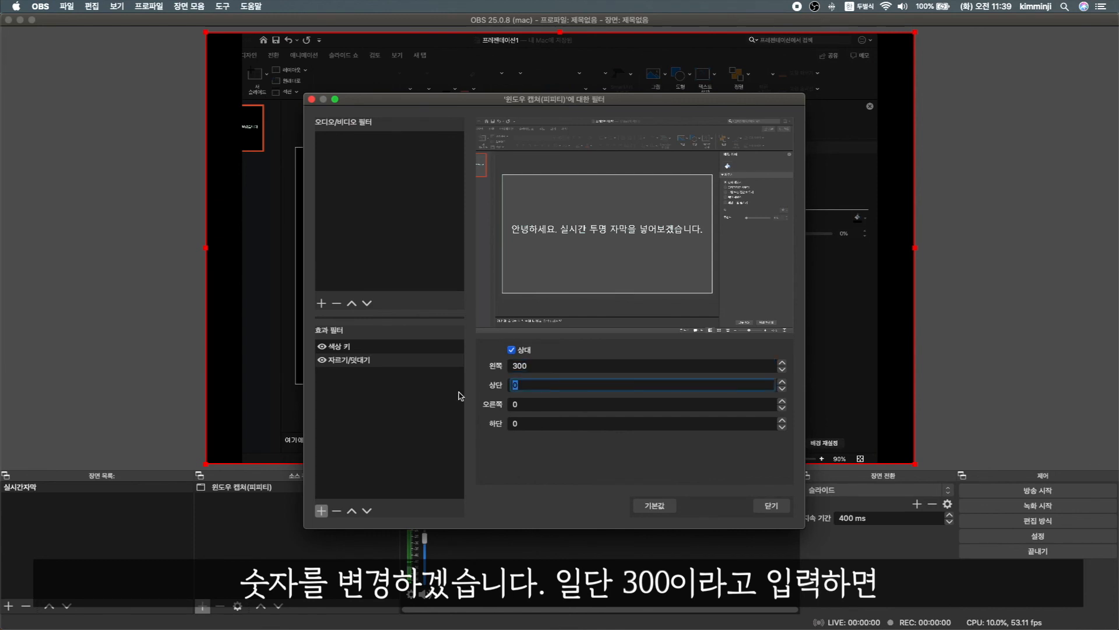
pyautogui.write('0')
pyautogui.press('Tab')
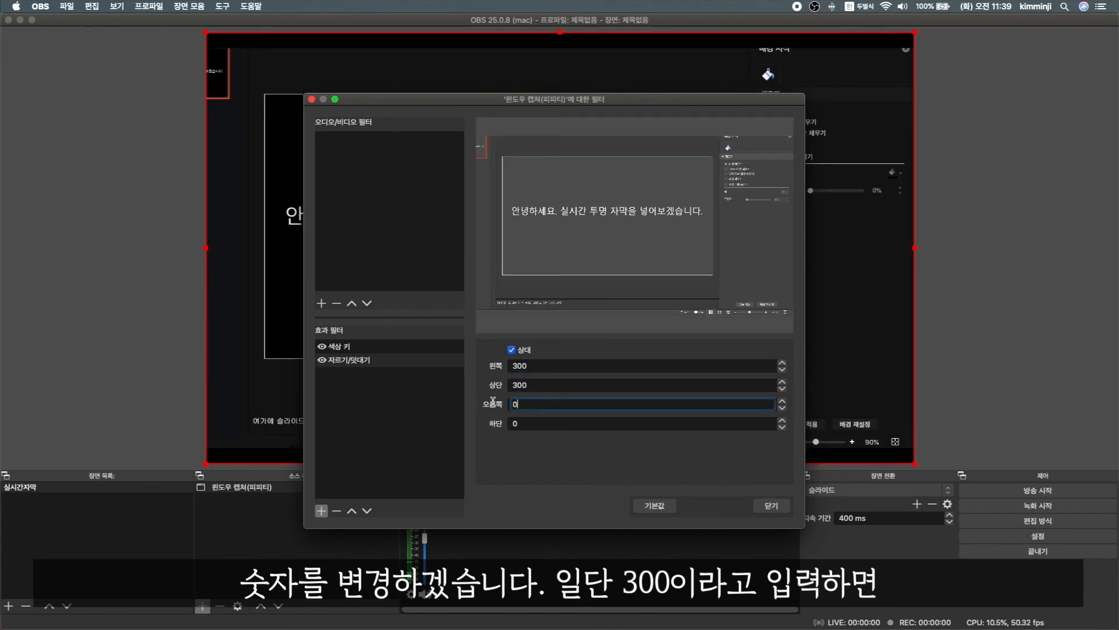
pyautogui.write('300')
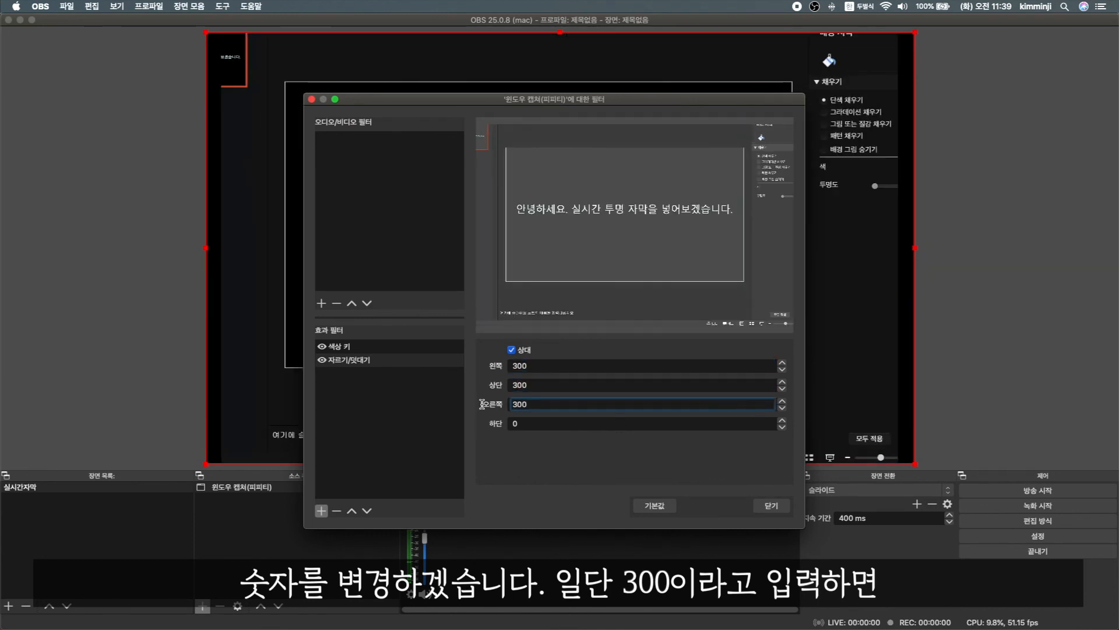
pyautogui.click(521, 424)
pyautogui.write('300')
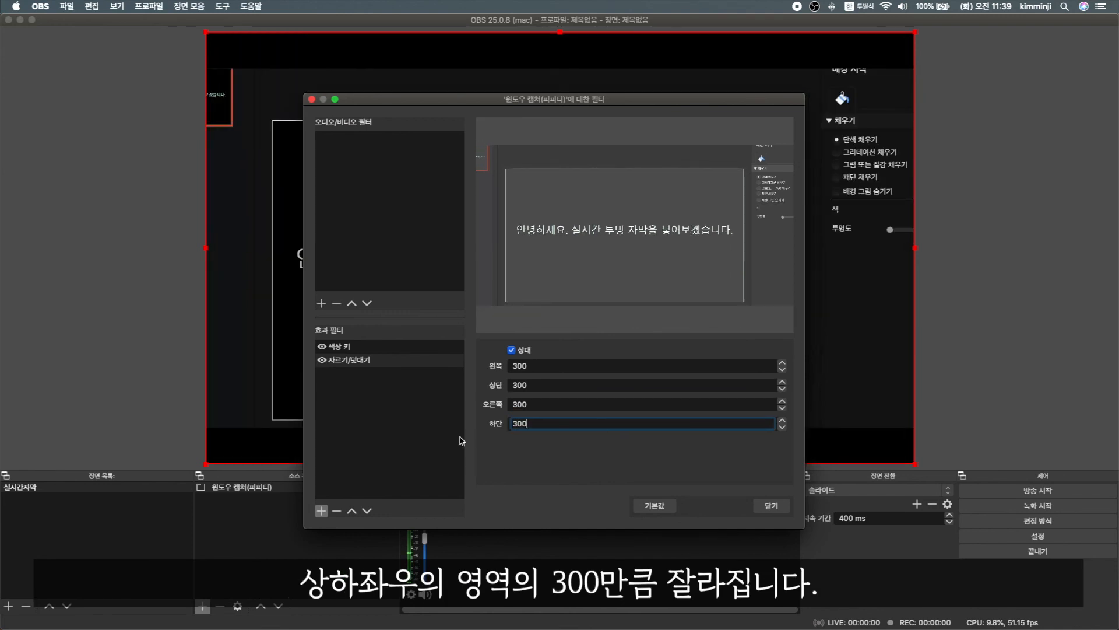
# Step: Change all four crop values of the 자르기/덧대기 filter, left, top, right and bottom, to 500
pyautogui.click(522, 365)
pyautogui.moveTo(524, 366); pyautogui.dragTo(462, 389)
pyautogui.write('500')
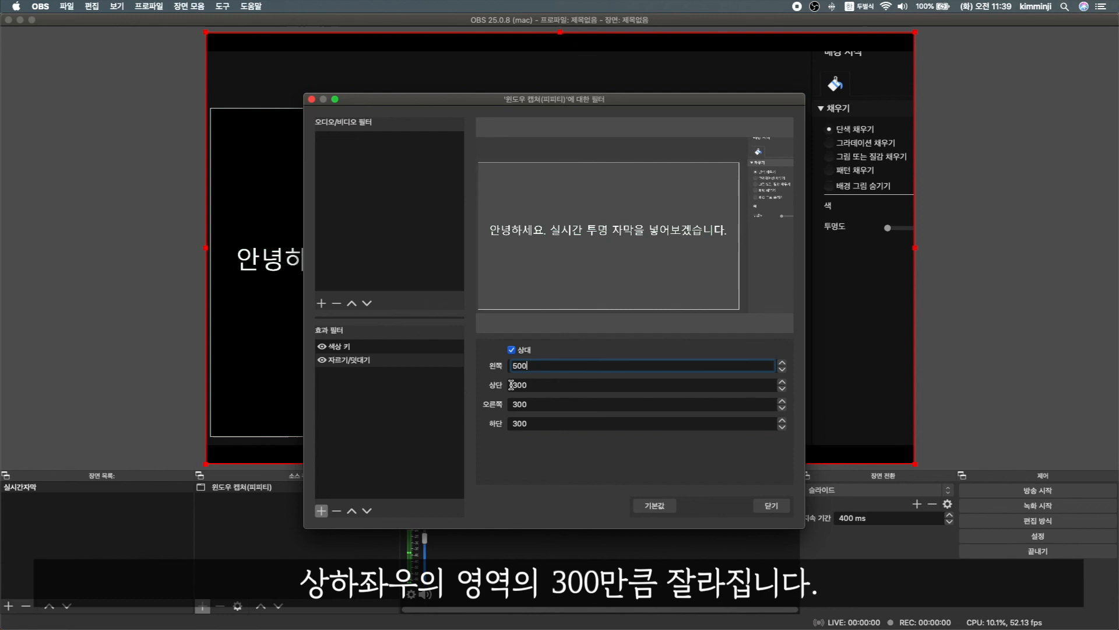
pyautogui.press('Tab')
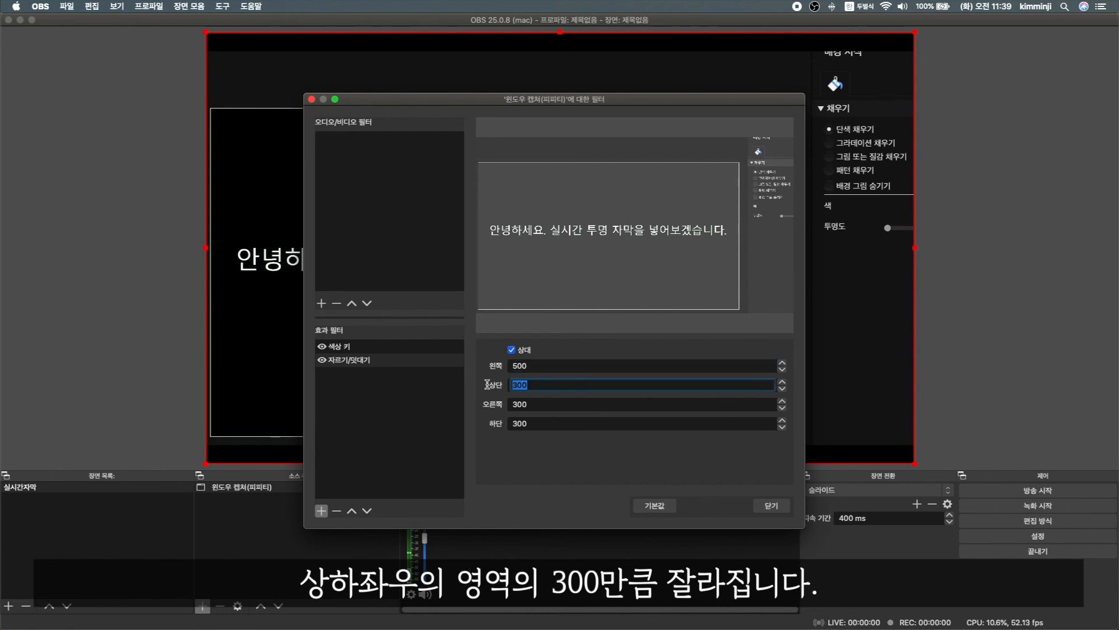
pyautogui.write('500')
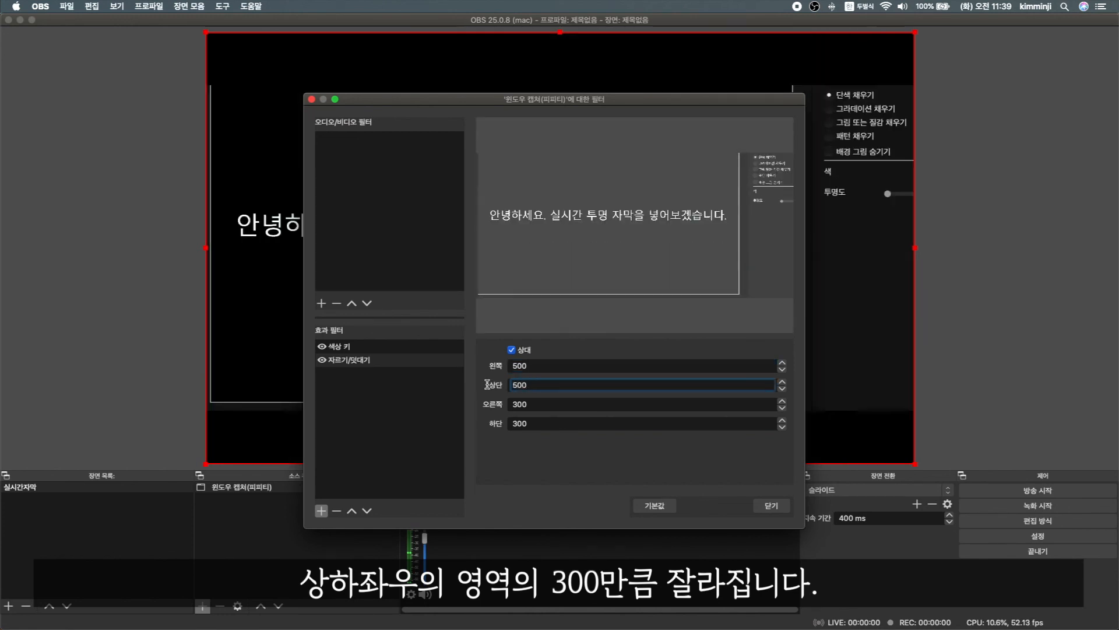
pyautogui.moveTo(549, 405); pyautogui.dragTo(462, 405)
pyautogui.write('500')
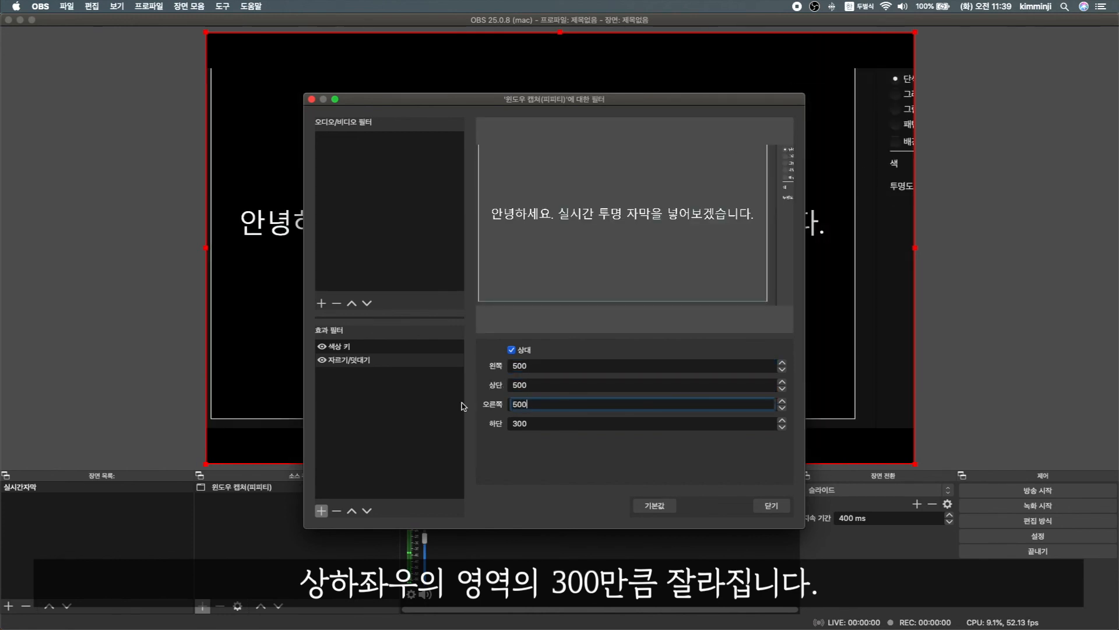
pyautogui.moveTo(563, 424); pyautogui.dragTo(478, 422)
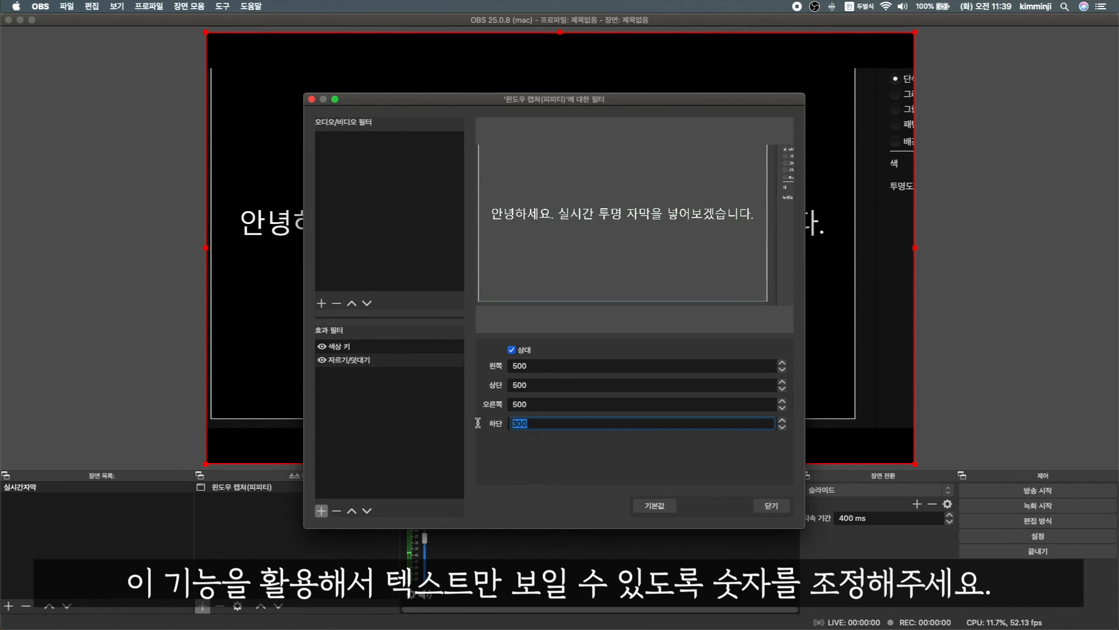
pyautogui.write('500')
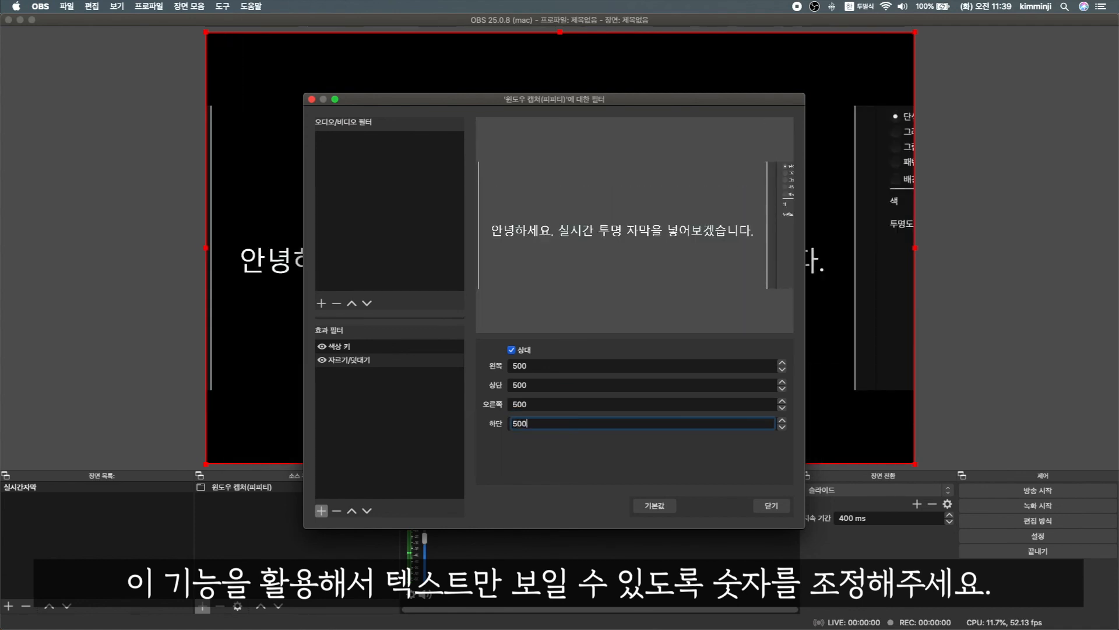
# Step: Trim more off the slide's right side by trying a right crop of 550 and settling on 600
pyautogui.press('super+Tab')
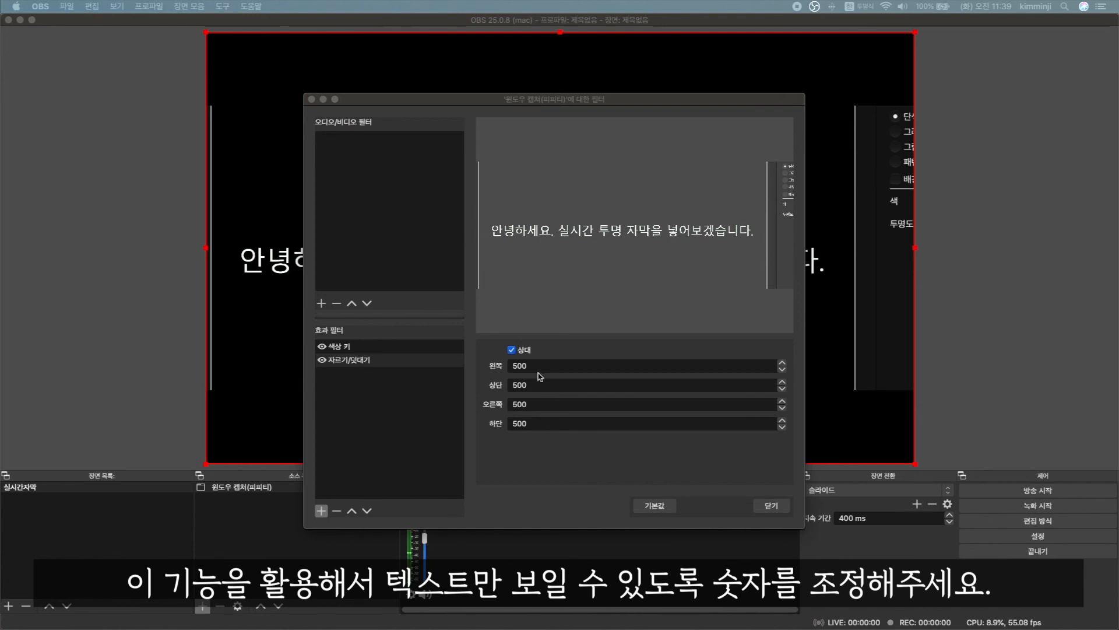
pyautogui.click(536, 414)
pyautogui.hotkey('shift', 'Tab')
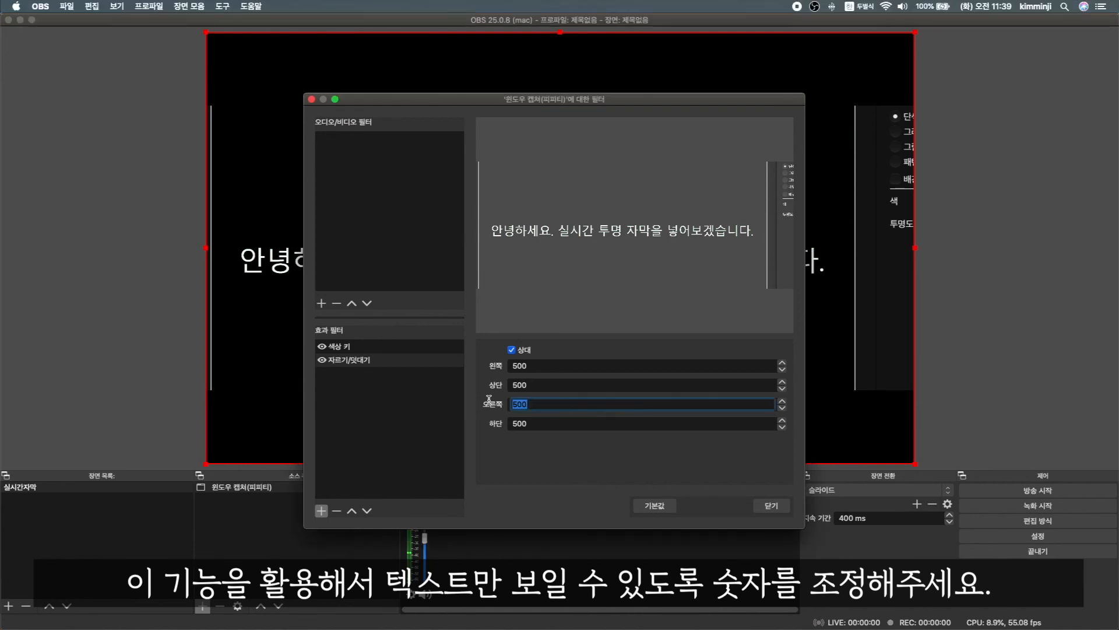
pyautogui.write('550')
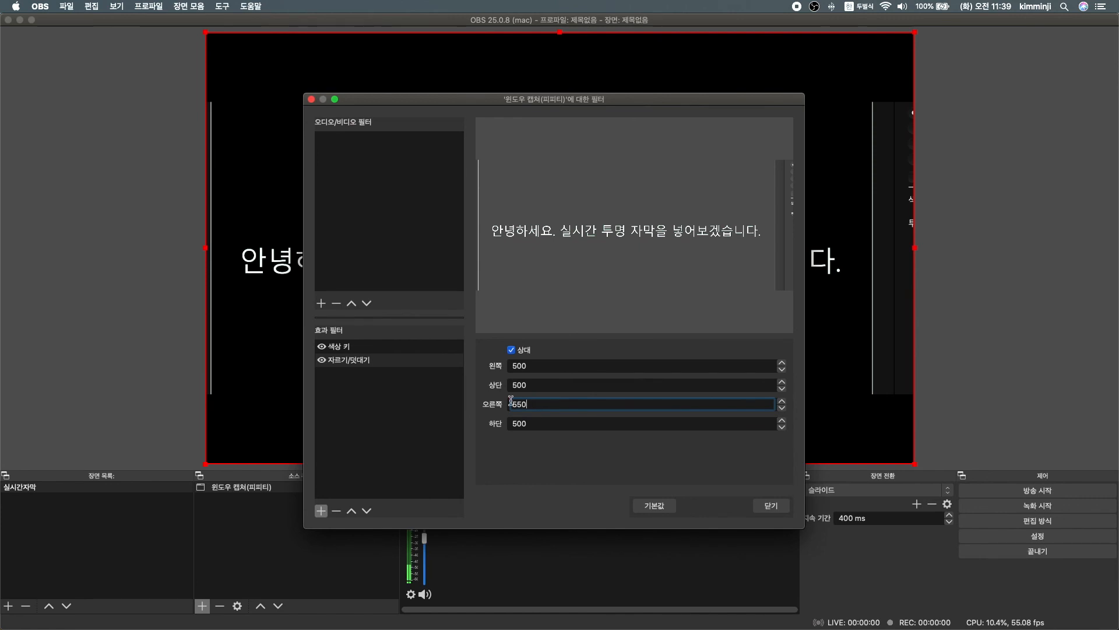
pyautogui.moveTo(531, 403); pyautogui.dragTo(481, 403)
pyautogui.write('600')
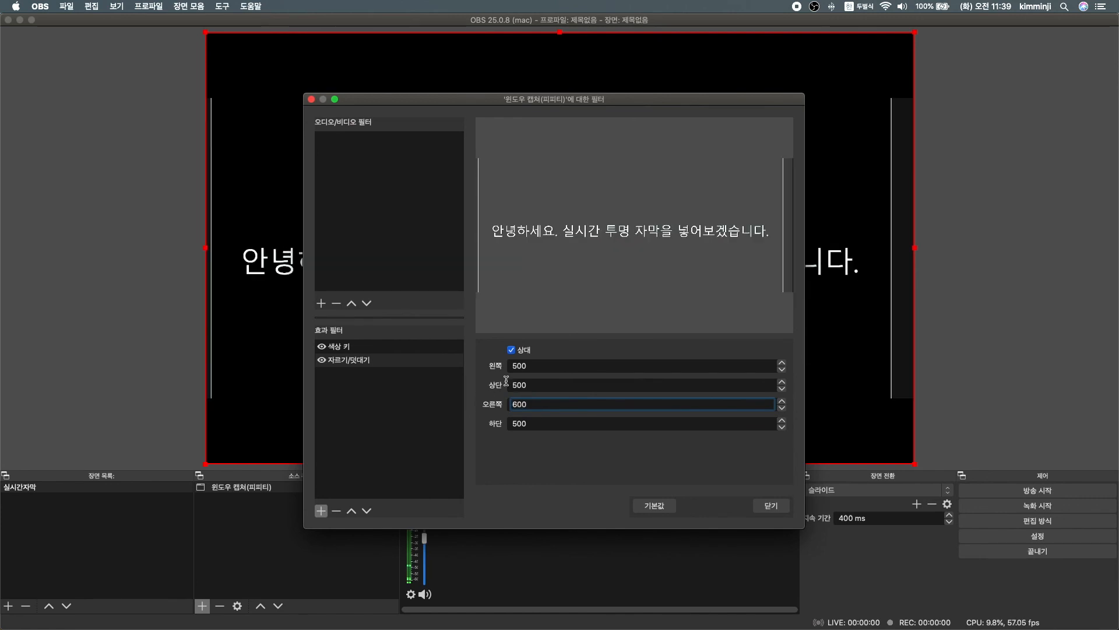
# Step: Trim the slide's left edge by trying a left crop of 600 and reducing it to 550
pyautogui.moveTo(543, 365); pyautogui.dragTo(482, 365)
pyautogui.write('600')
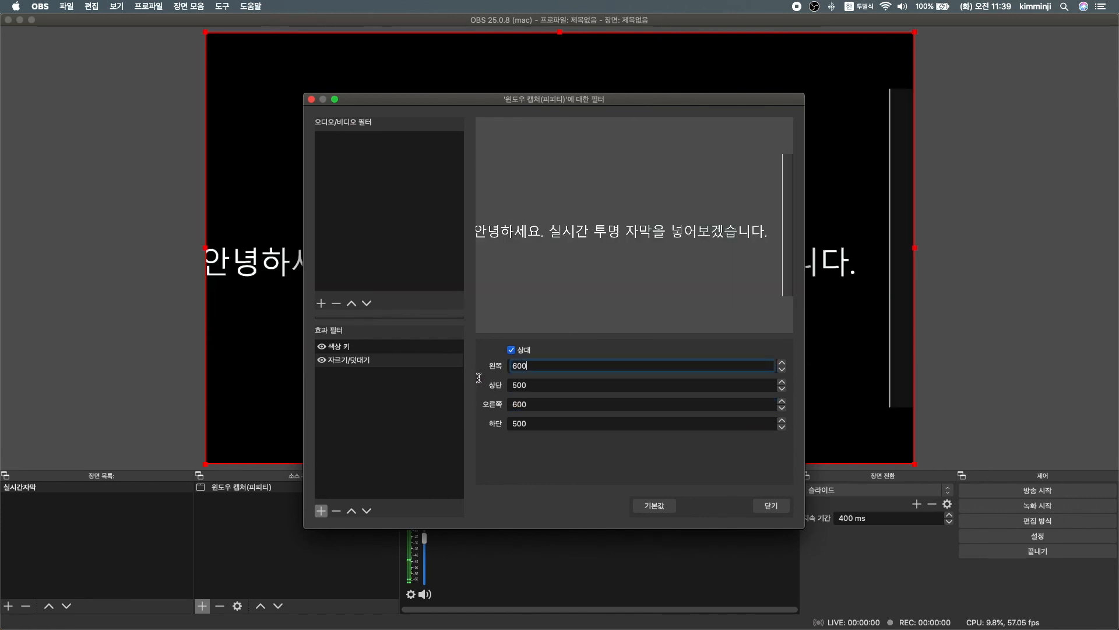
pyautogui.click(541, 408)
pyautogui.moveTo(538, 367); pyautogui.dragTo(490, 356)
pyautogui.write('550')
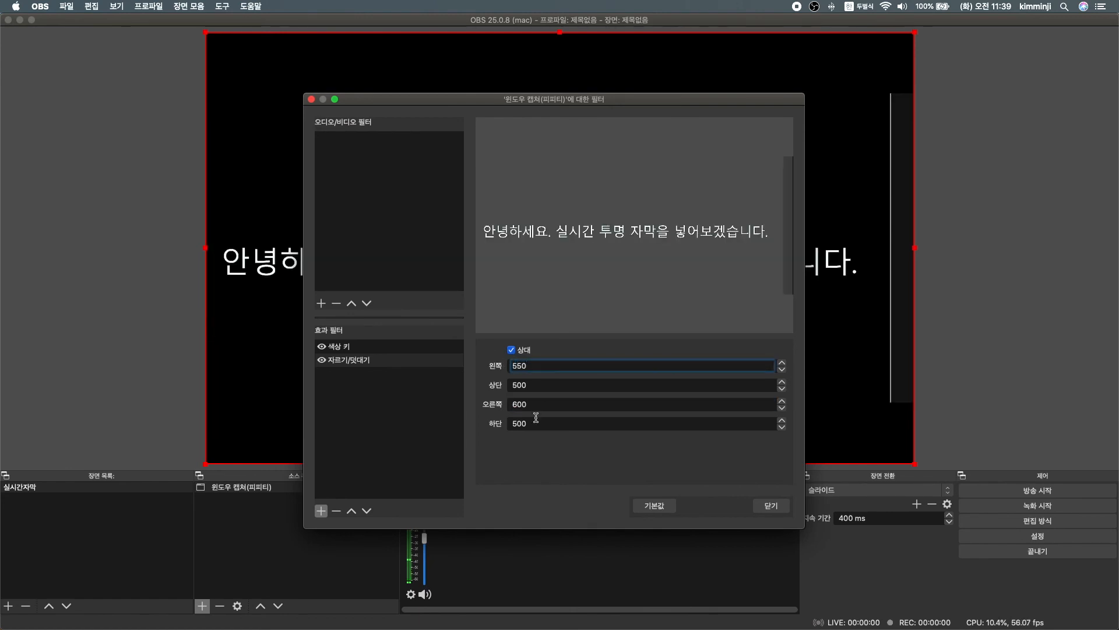
# Step: Set the right crop of the 자르기/덧대기 filter to 700 and close the filter settings
pyautogui.moveTo(536, 405); pyautogui.dragTo(491, 404)
pyautogui.write('700')
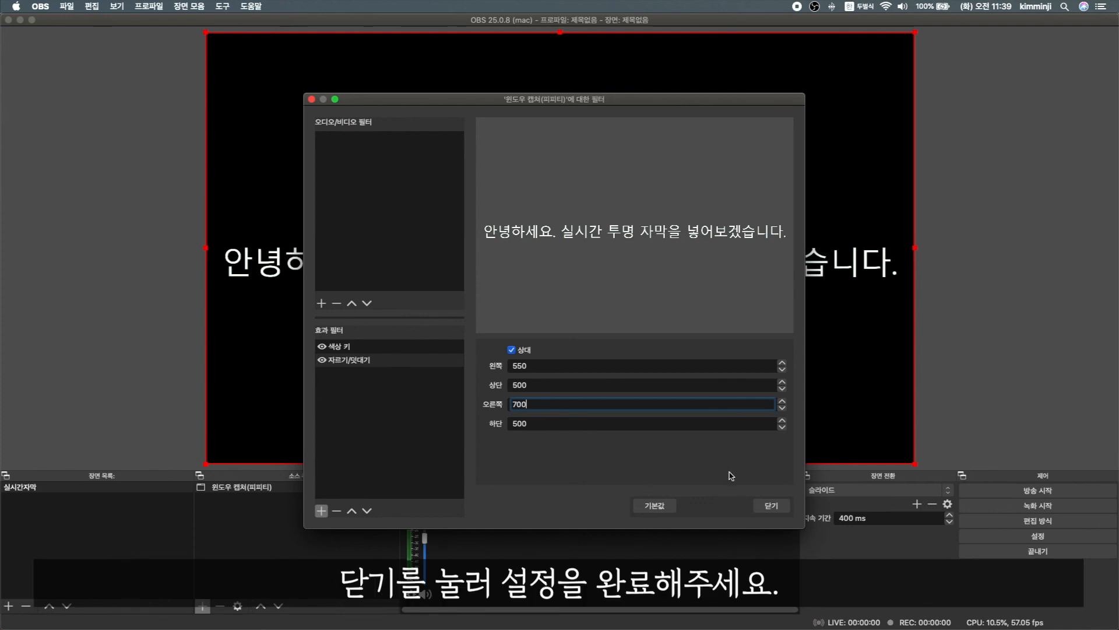
pyautogui.click(774, 506)
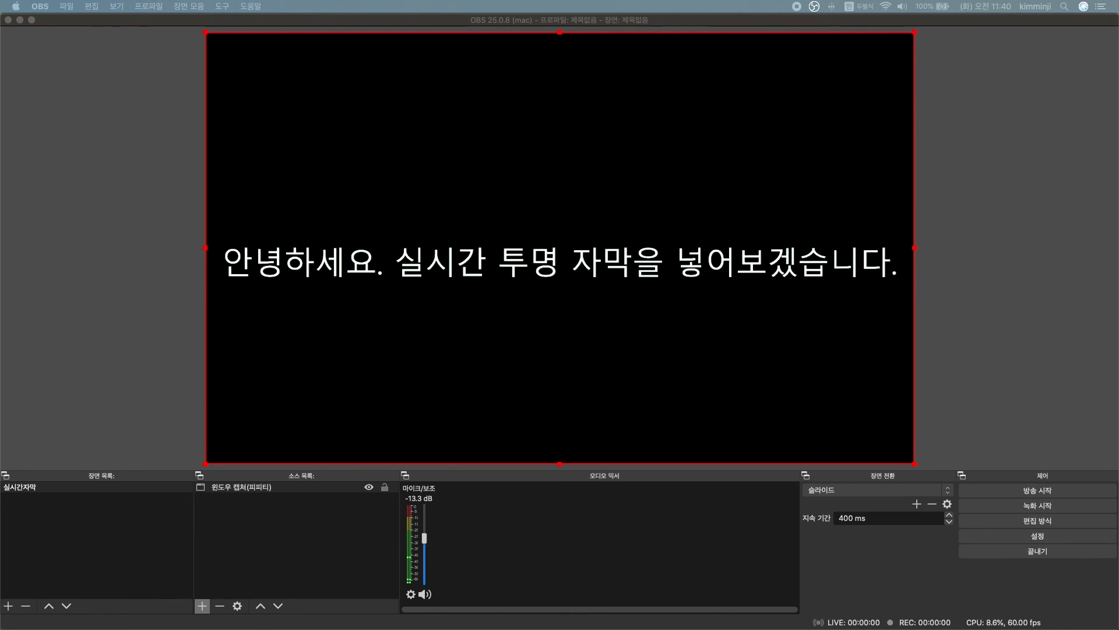
# Step: Shrink the subtitle capture to about two thirds of the canvas width and place its text centred near the canvas's lower edge
pyautogui.moveTo(550, 269); pyautogui.dragTo(558, 429)
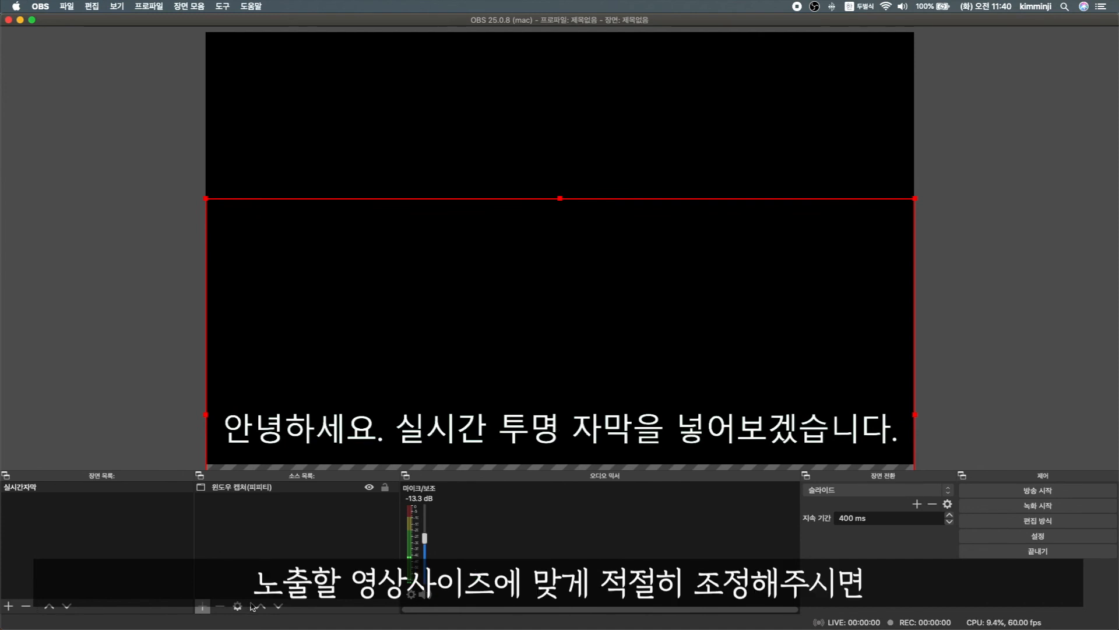
pyautogui.click(239, 567)
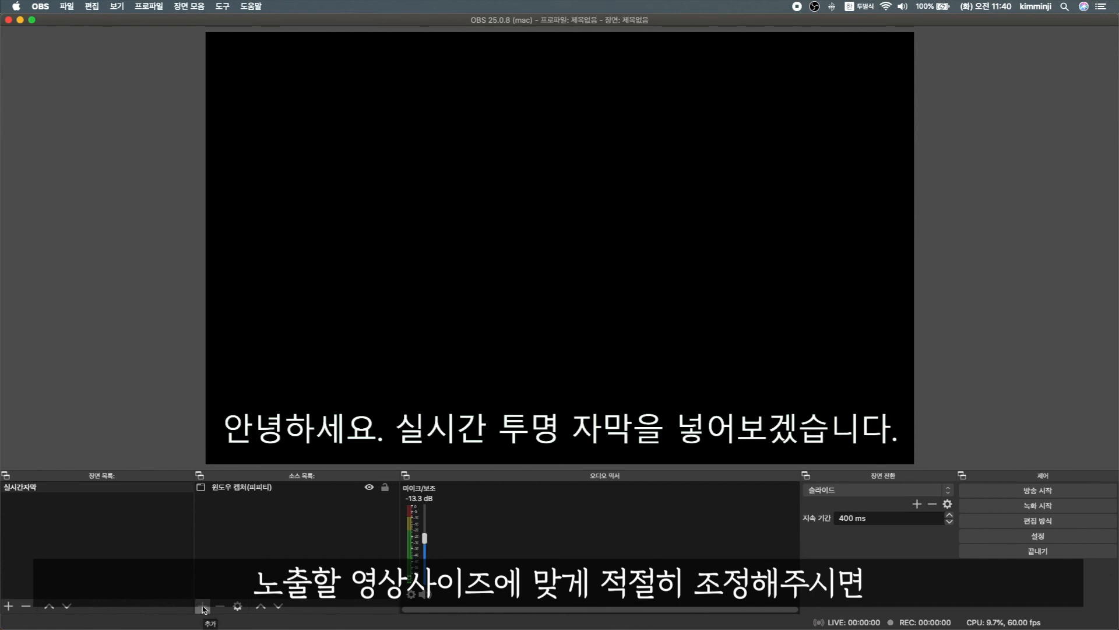
pyautogui.click(561, 201)
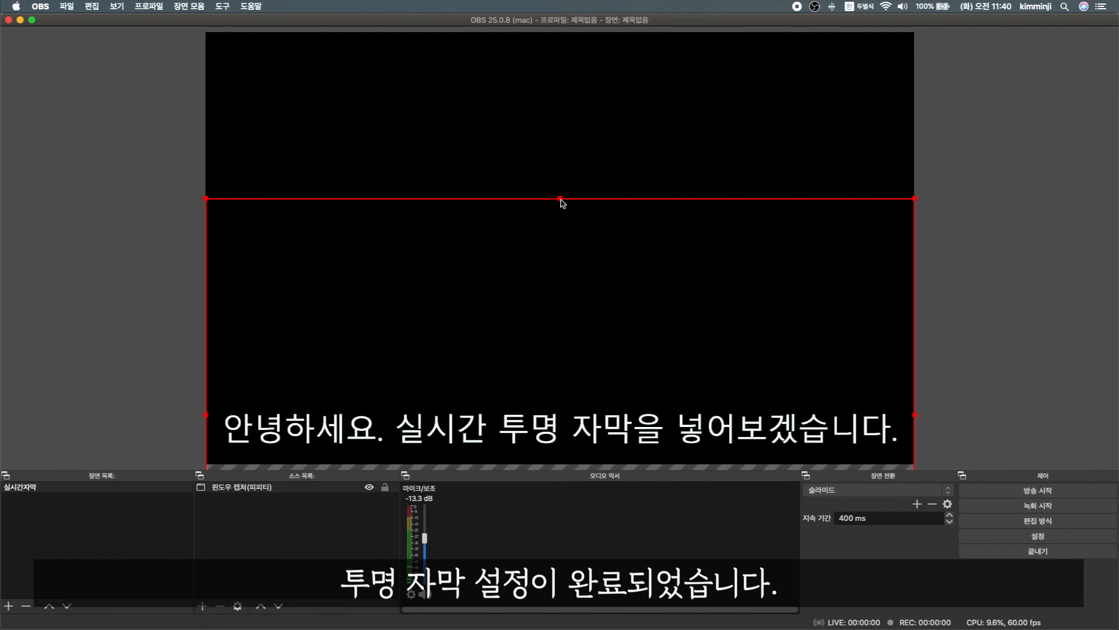
pyautogui.moveTo(561, 201)
pyautogui.mouseDown()
pyautogui.moveTo(561, 253)
pyautogui.moveTo(559, 183)
pyautogui.mouseUp()
pyautogui.moveTo(207, 184); pyautogui.dragTo(452, 295)
pyautogui.moveTo(724, 457); pyautogui.dragTo(607, 448)
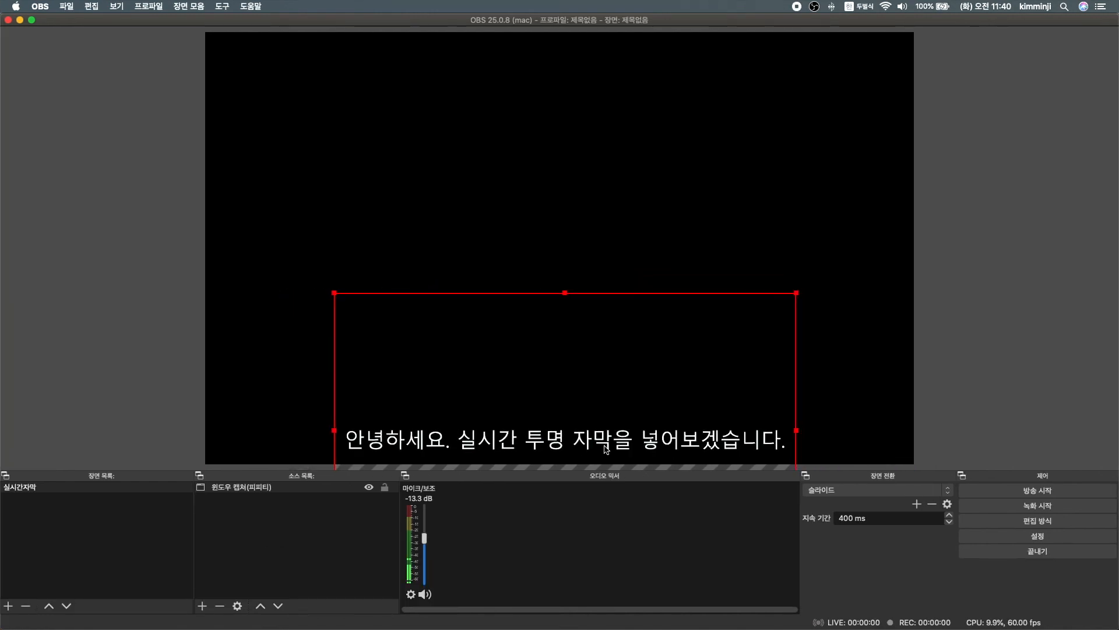
pyautogui.click(96, 347)
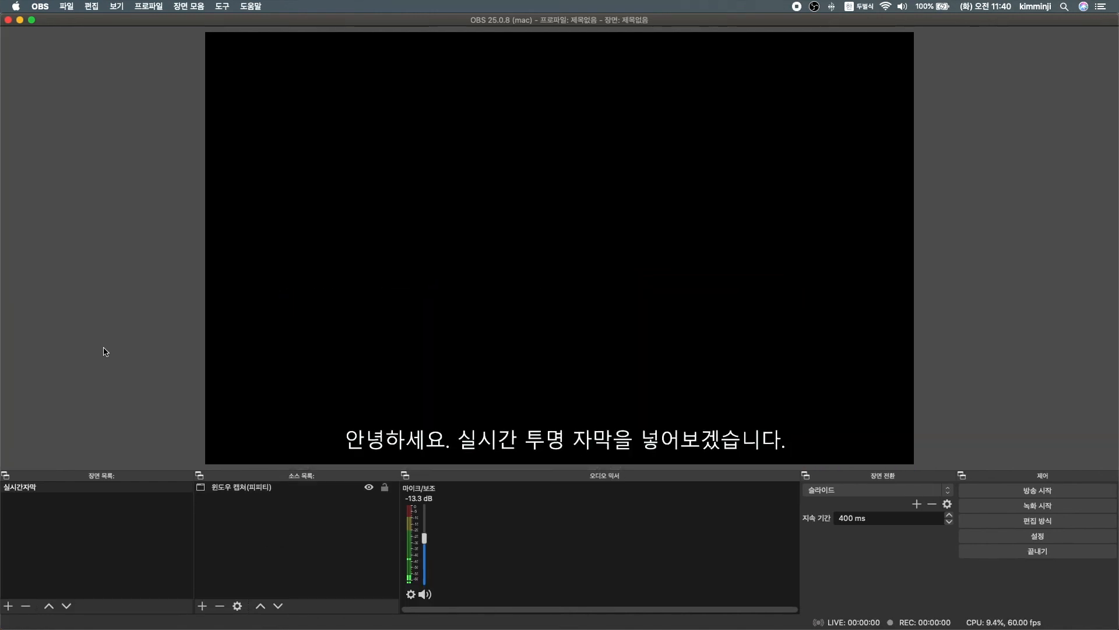
# Step: Add a media source named 미디어 소스 that plays the local file 화면 기록 2020-07-20 오후 3.49.35.mov
pyautogui.click(203, 605)
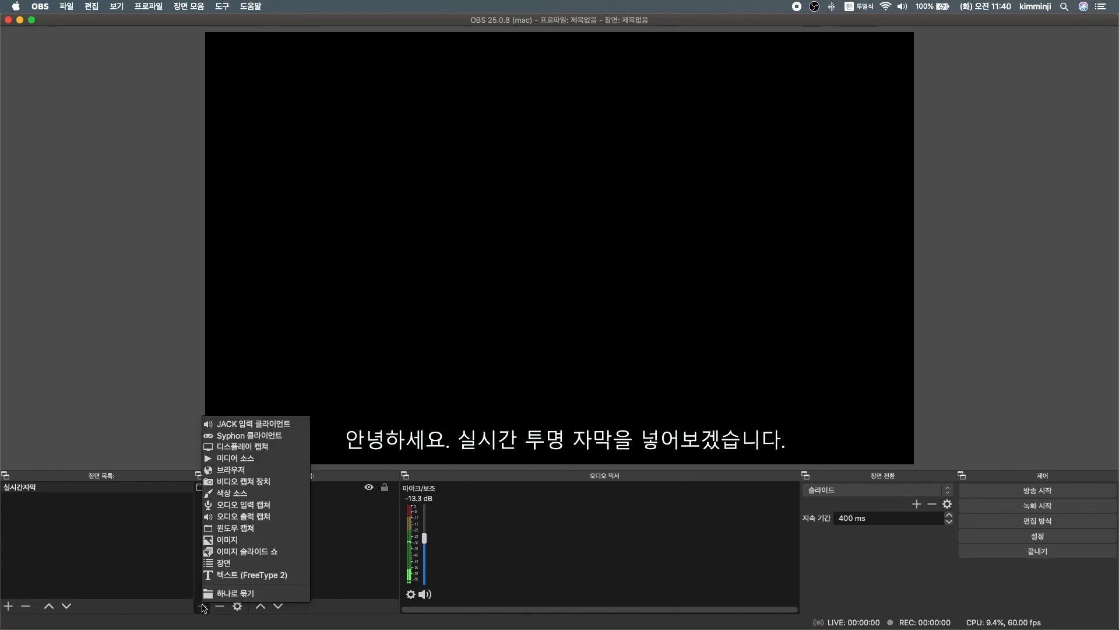
pyautogui.click(236, 458)
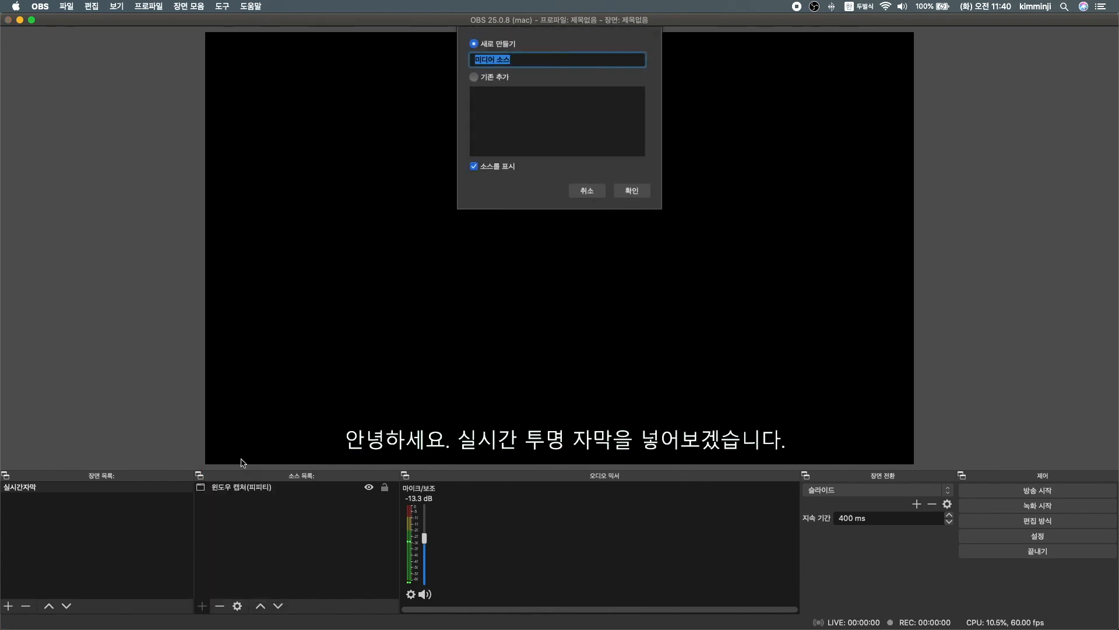
pyautogui.click(632, 191)
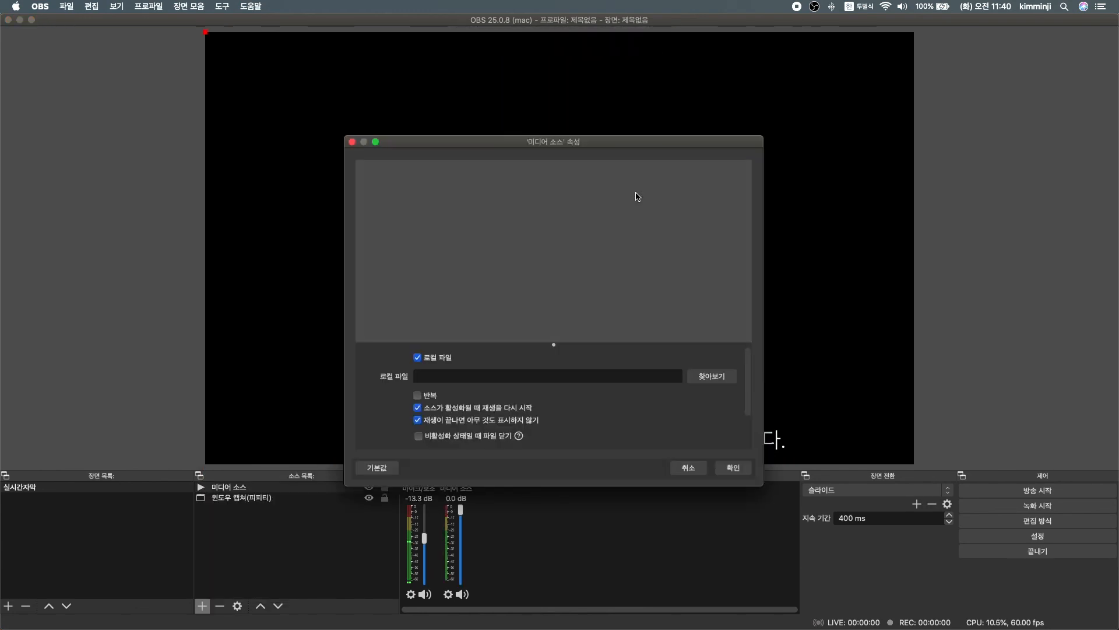
pyautogui.click(701, 375)
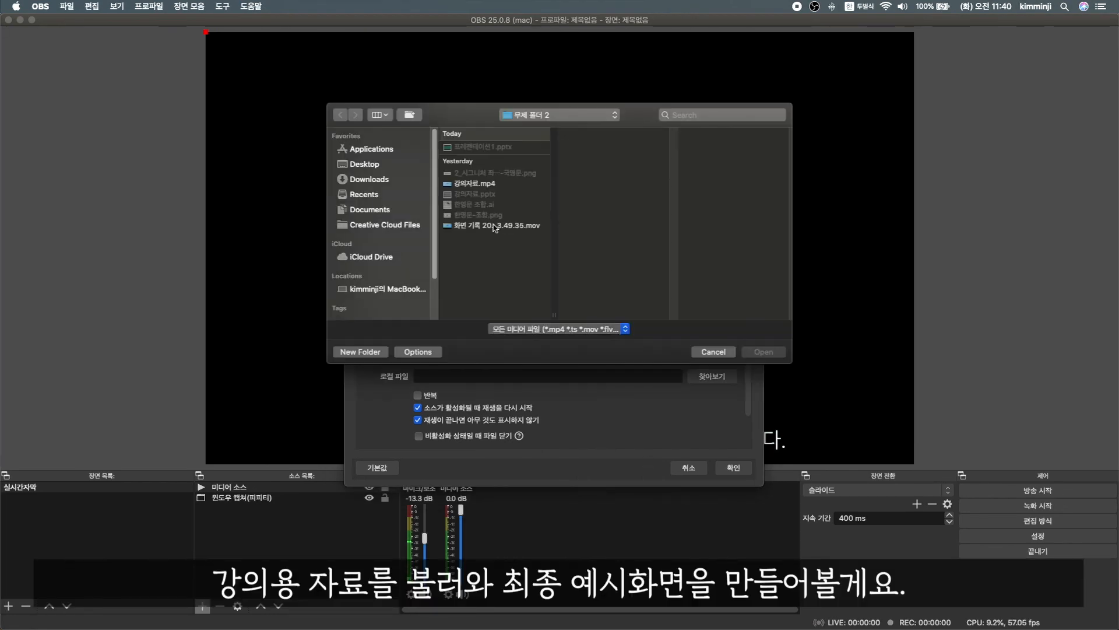
pyautogui.click(494, 226)
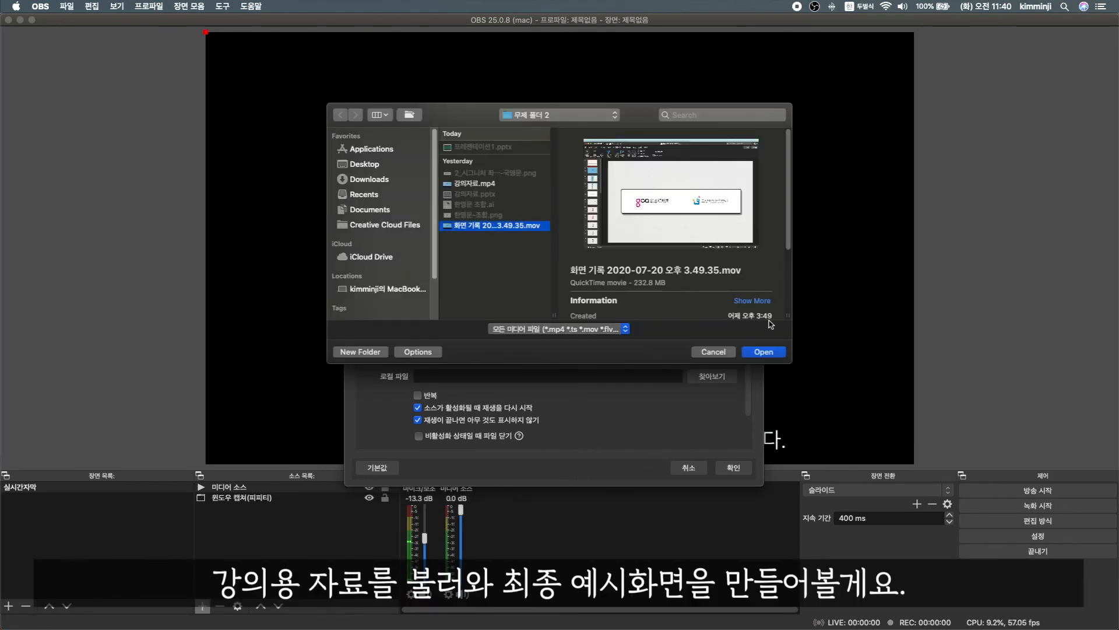
pyautogui.click(775, 353)
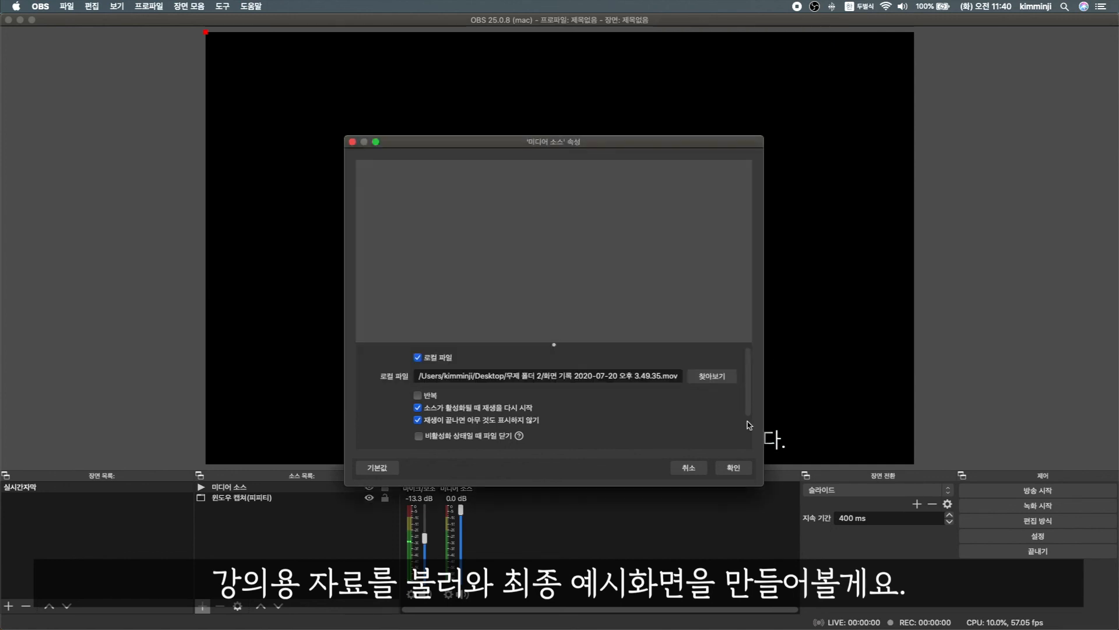
pyautogui.click(743, 472)
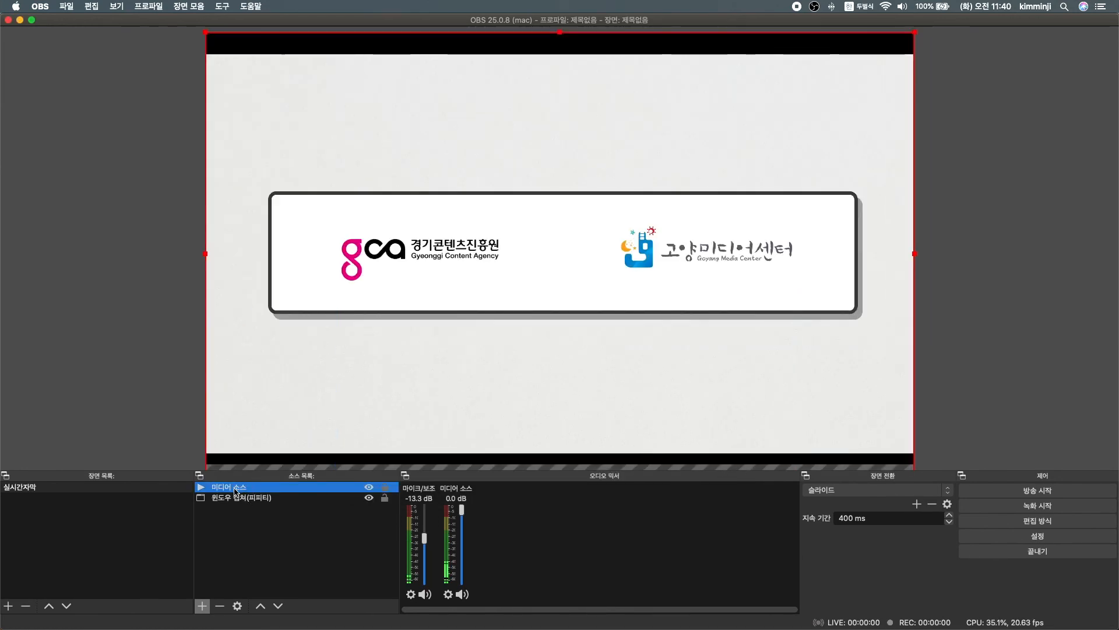
# Step: Order 미디어 소스 beneath the PowerPoint window capture and scale the video down so it sits centred above the subtitle text
pyautogui.moveTo(237, 491); pyautogui.dragTo(237, 505)
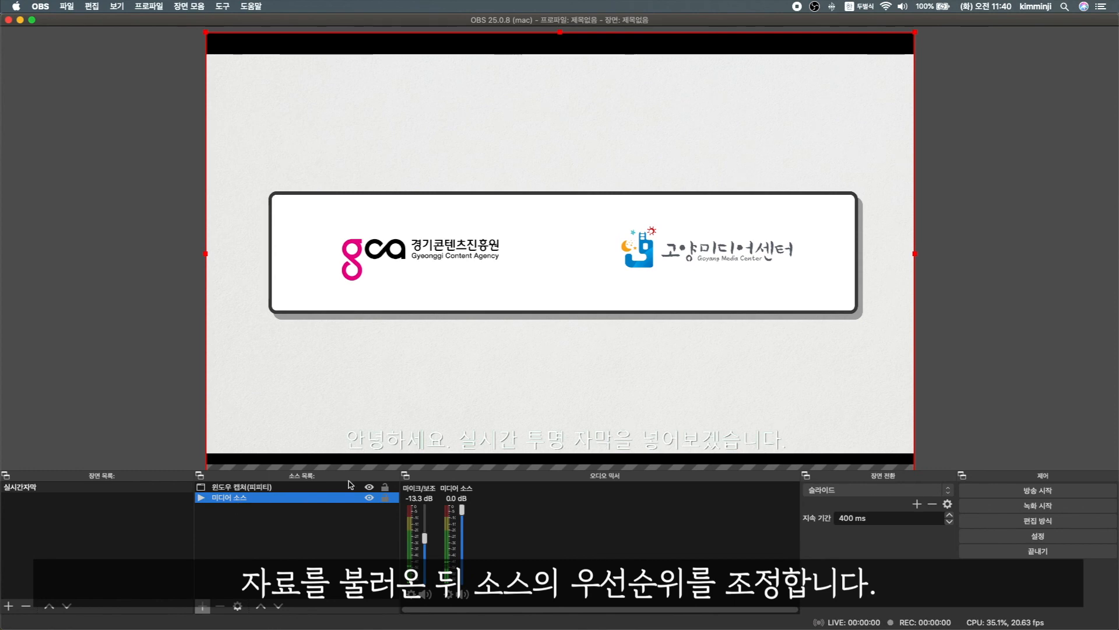
pyautogui.moveTo(453, 437); pyautogui.dragTo(454, 427)
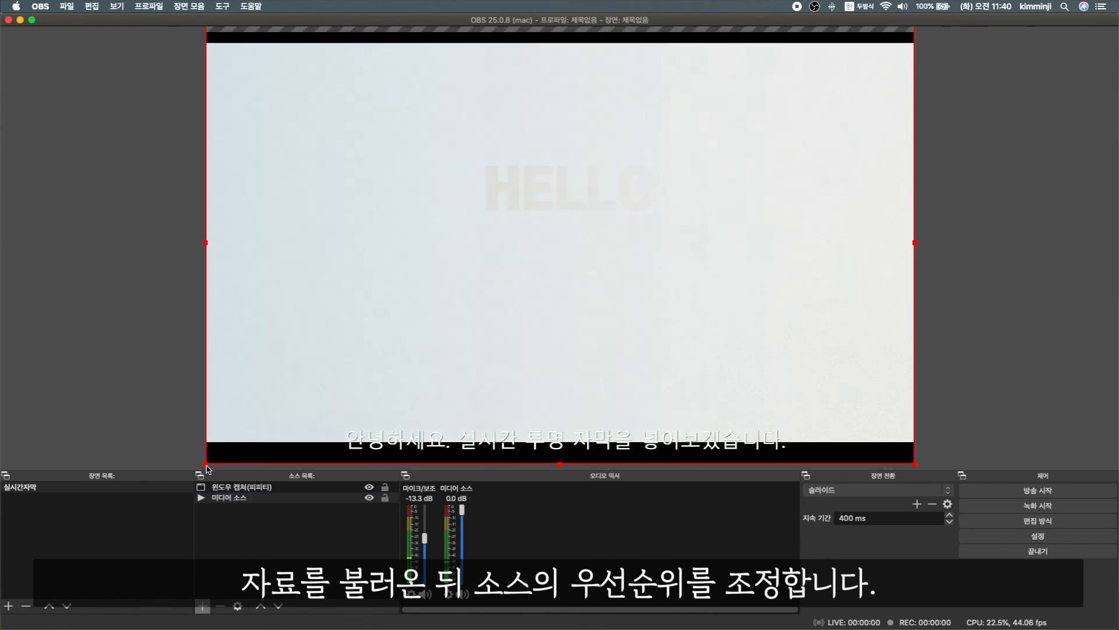
pyautogui.moveTo(207, 468); pyautogui.dragTo(250, 425)
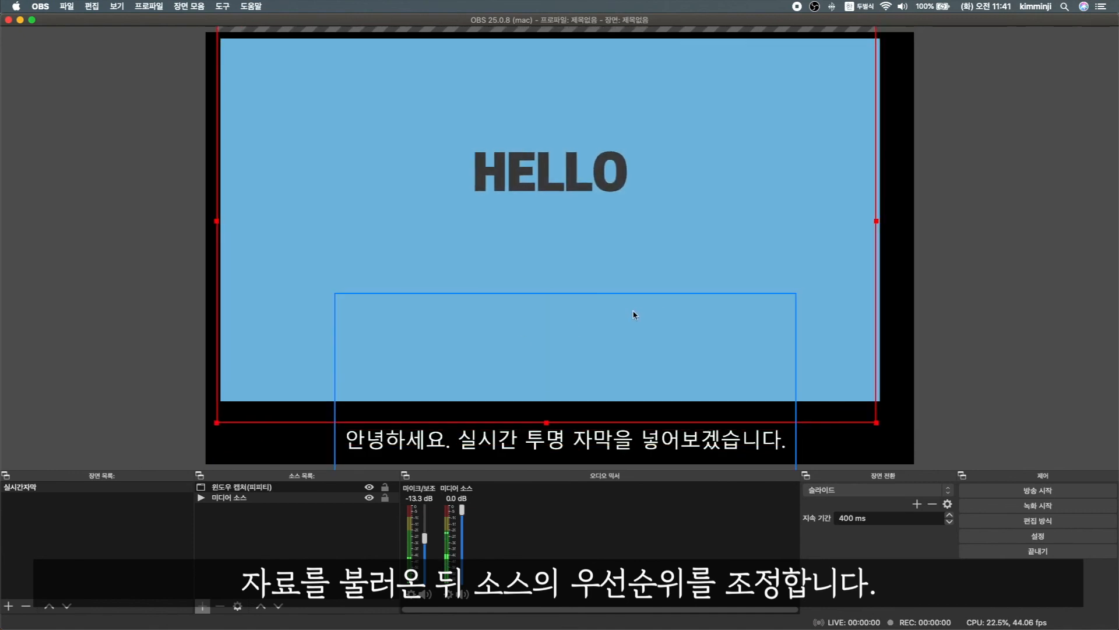
pyautogui.moveTo(635, 314); pyautogui.dragTo(643, 318)
pyautogui.click(148, 374)
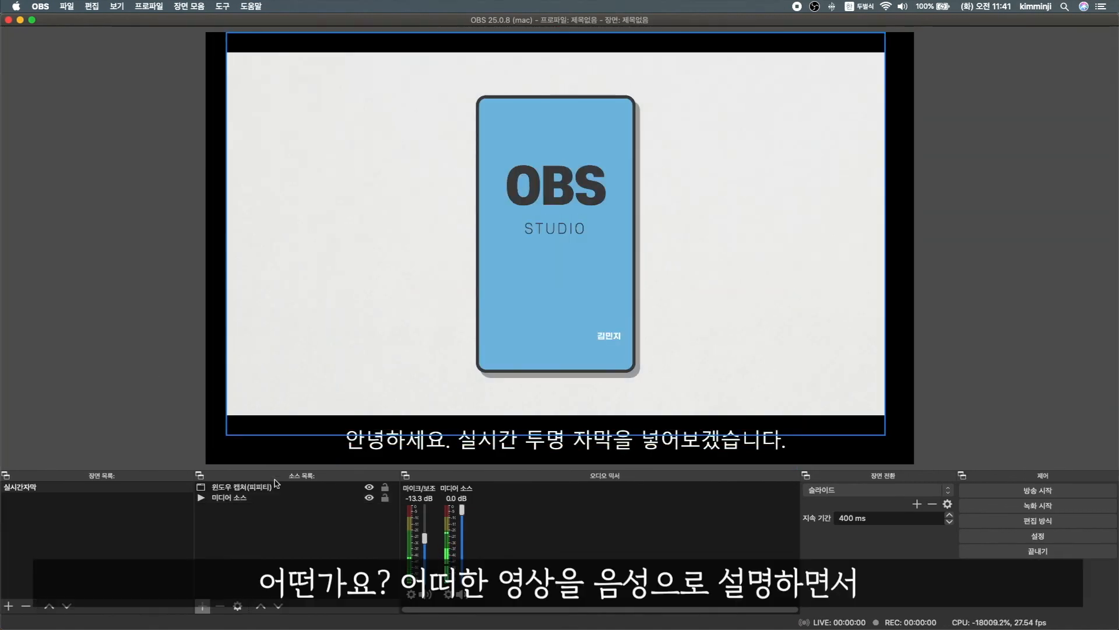
pyautogui.click(369, 487)
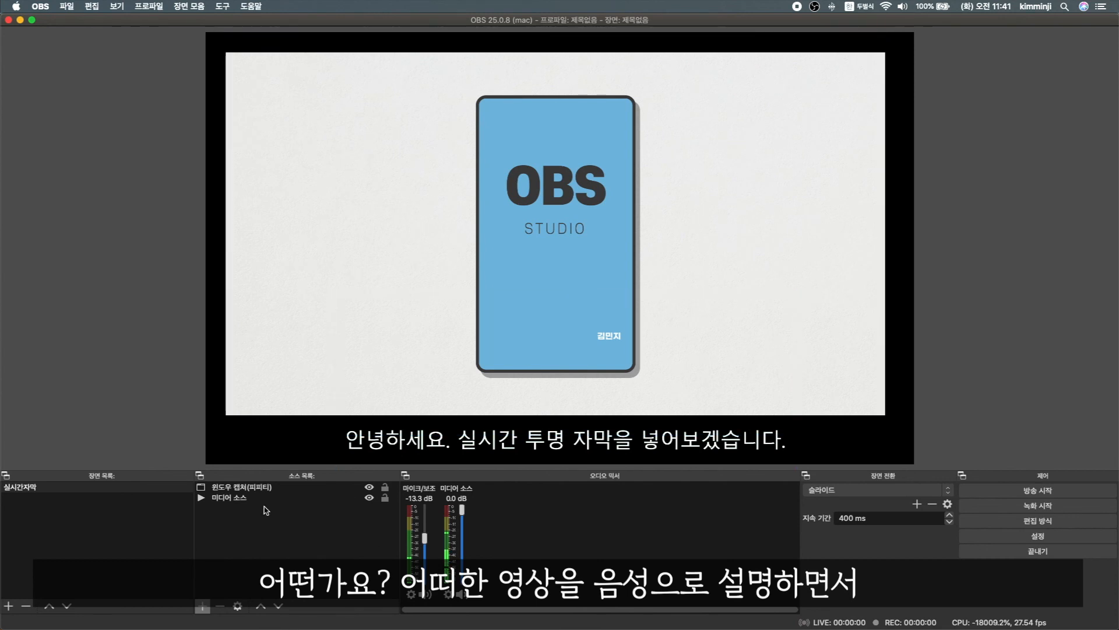
pyautogui.click(267, 487)
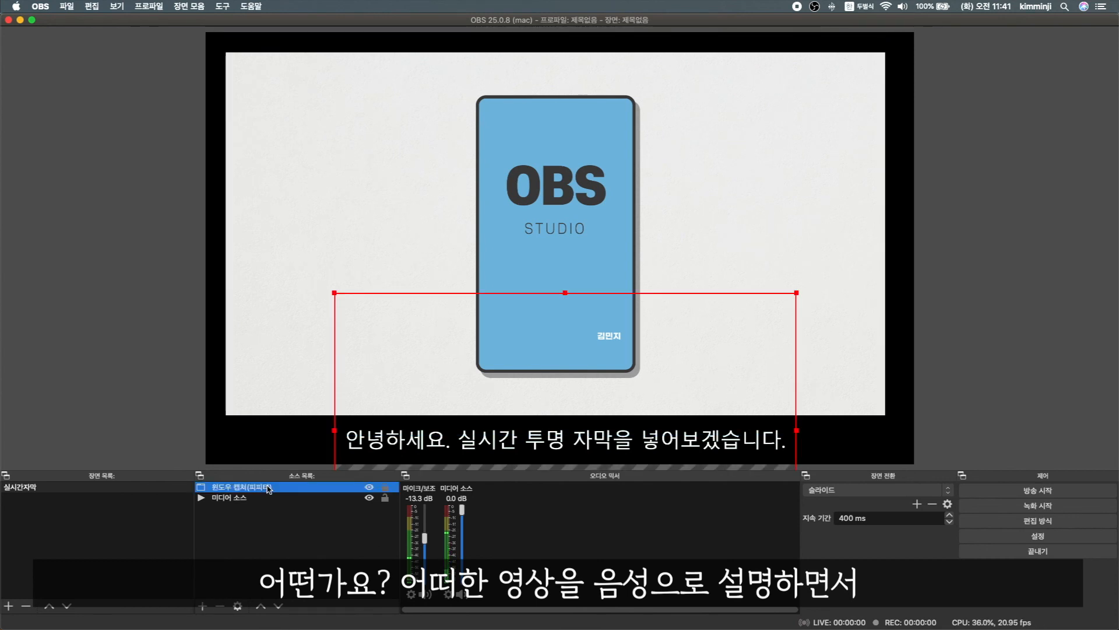
pyautogui.click(202, 499)
pyautogui.rightClick(202, 501)
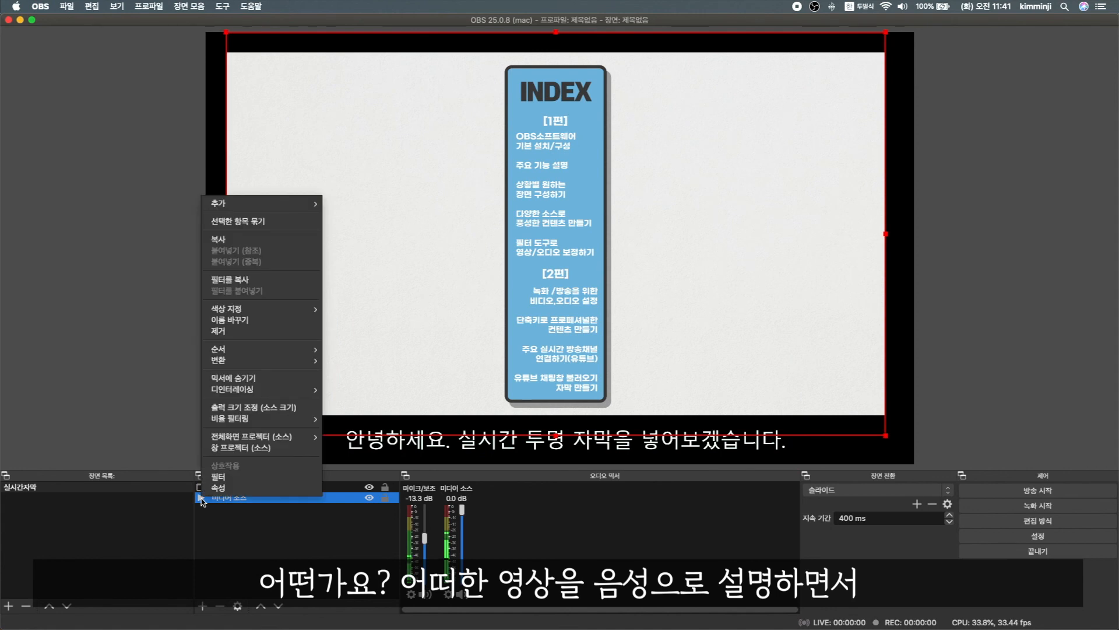
pyautogui.click(317, 547)
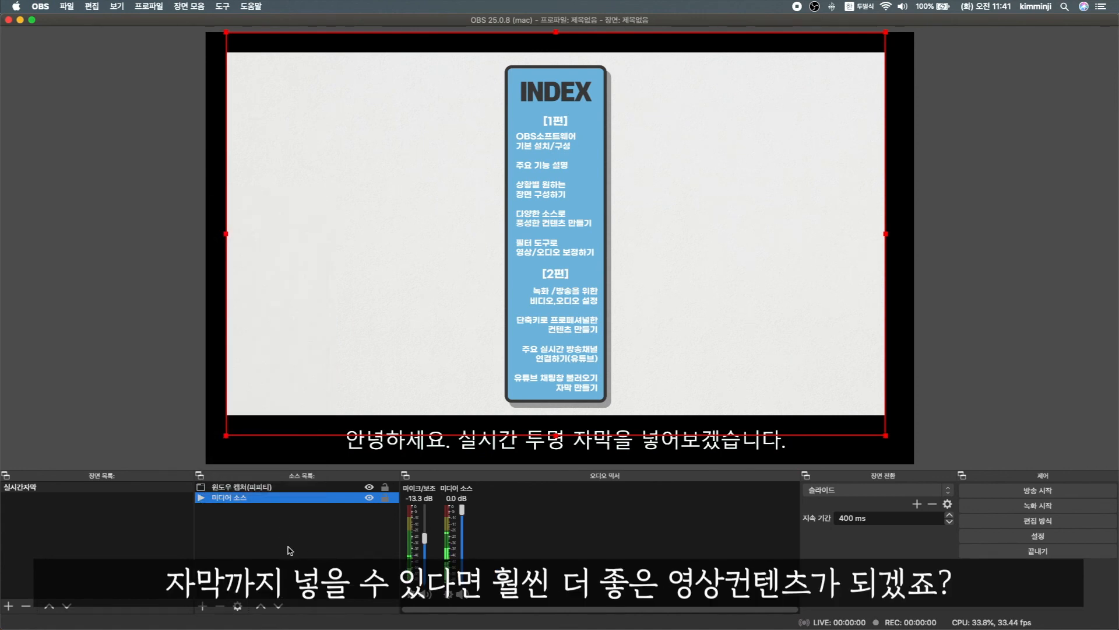
pyautogui.click(290, 551)
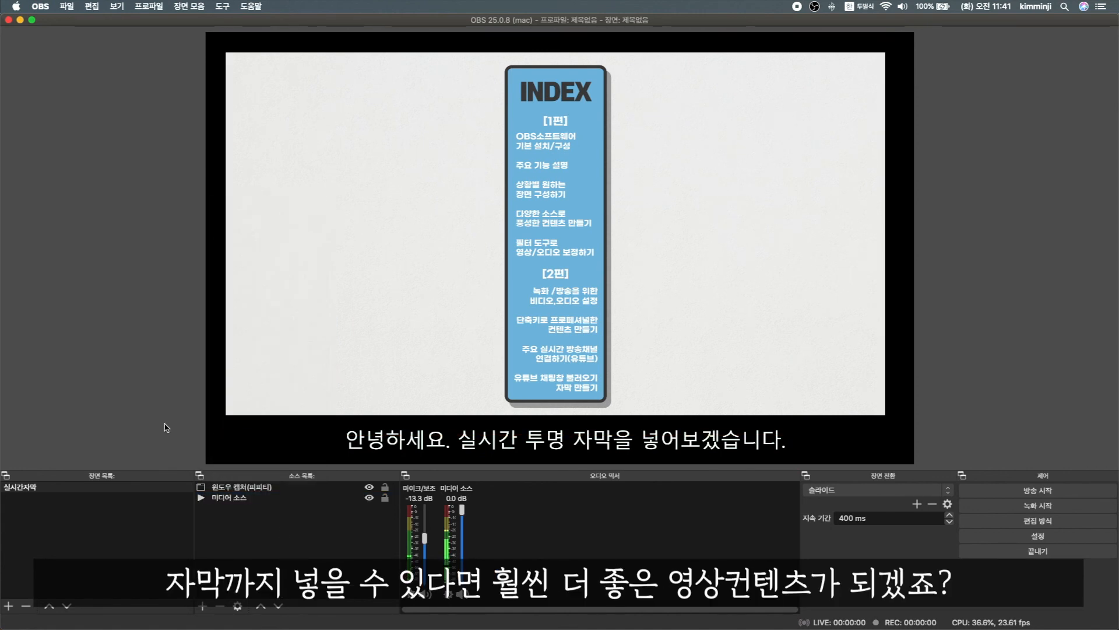
# Step: Switch to the source PowerPoint slide and replace its subtitle sentence with "오늘은", keeping the closing period
pyautogui.press('super+Tab')
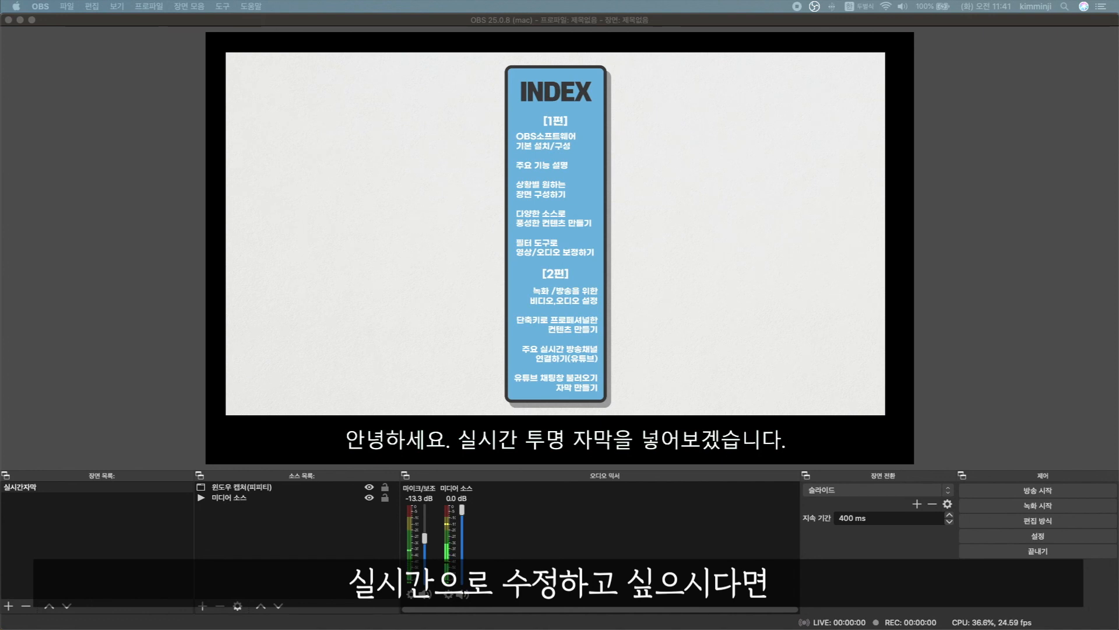
pyautogui.write('https://www.youtube.com/watch?v=_ViYmJt84sM')
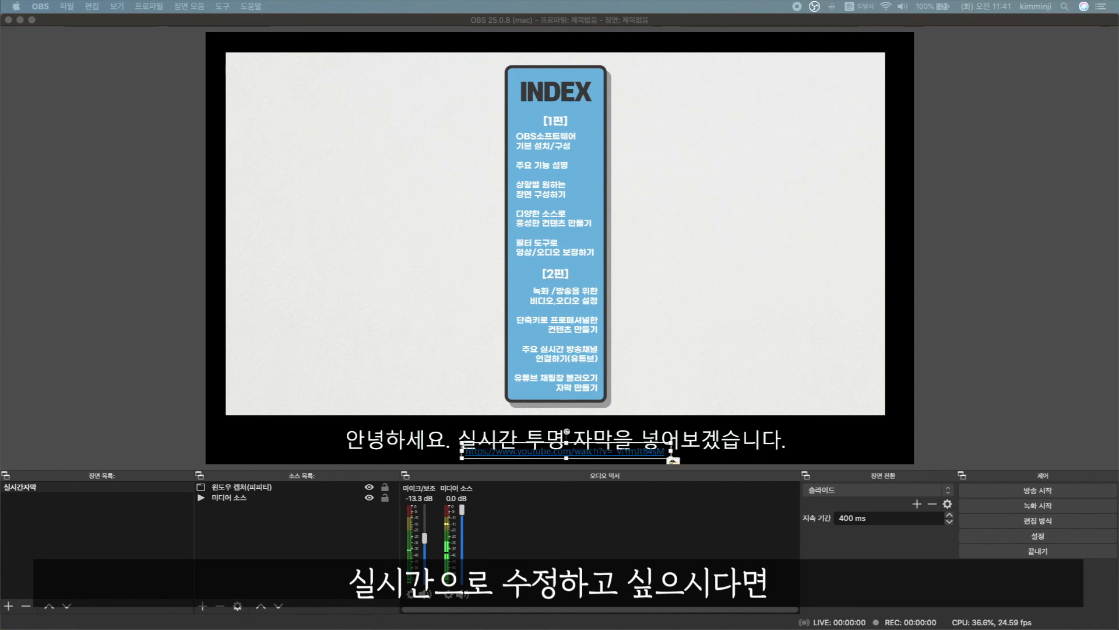
pyautogui.press('super+z')
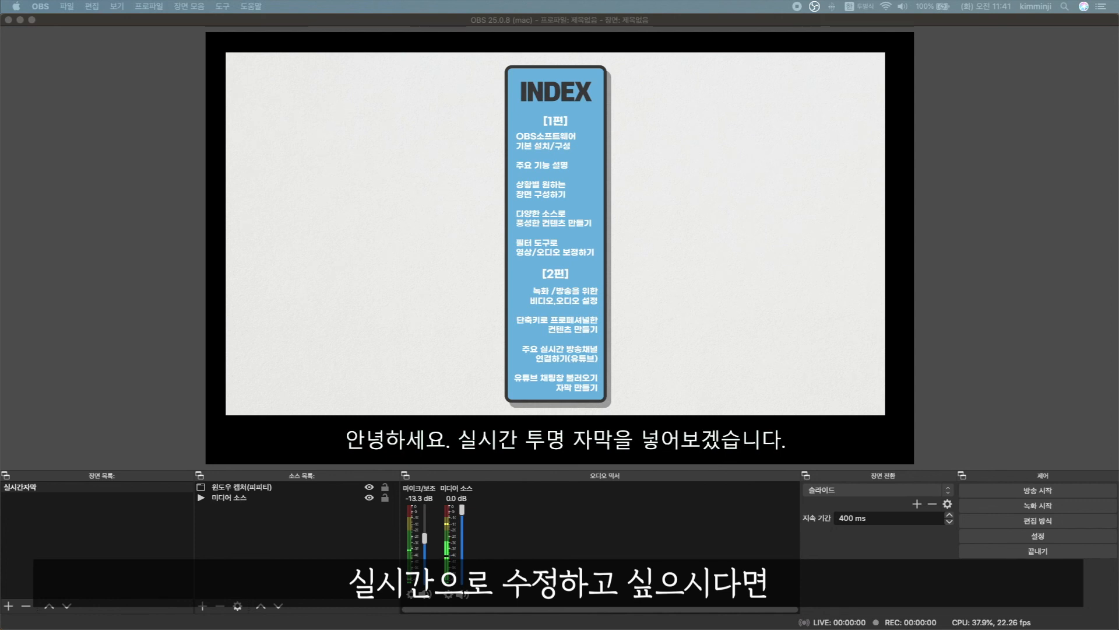
pyautogui.click(345, 440)
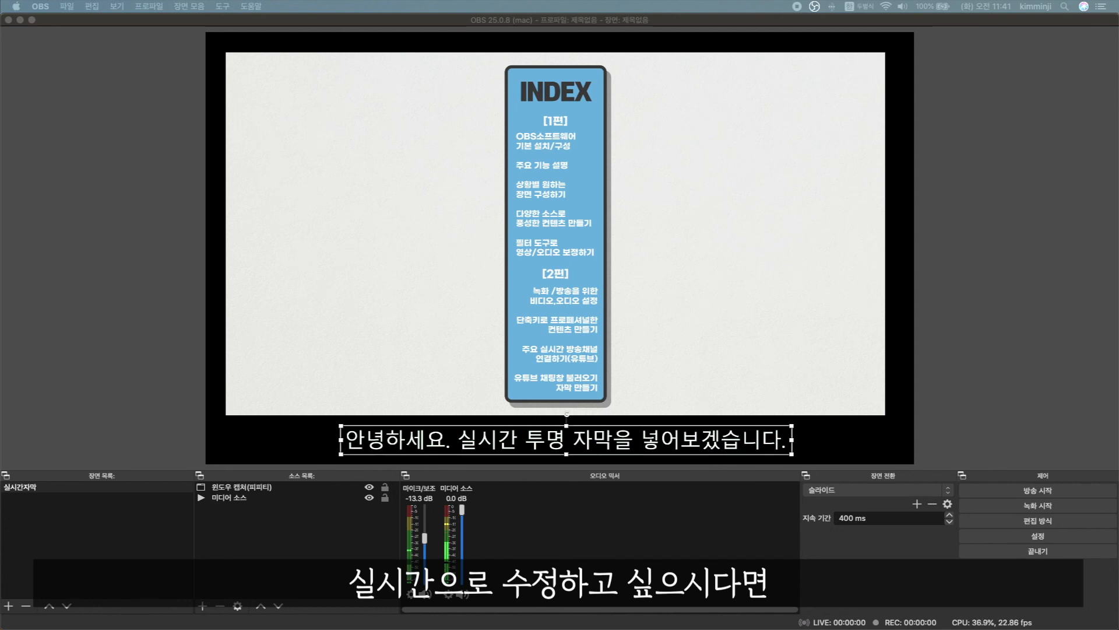
pyautogui.moveTo(345, 440); pyautogui.dragTo(782, 440)
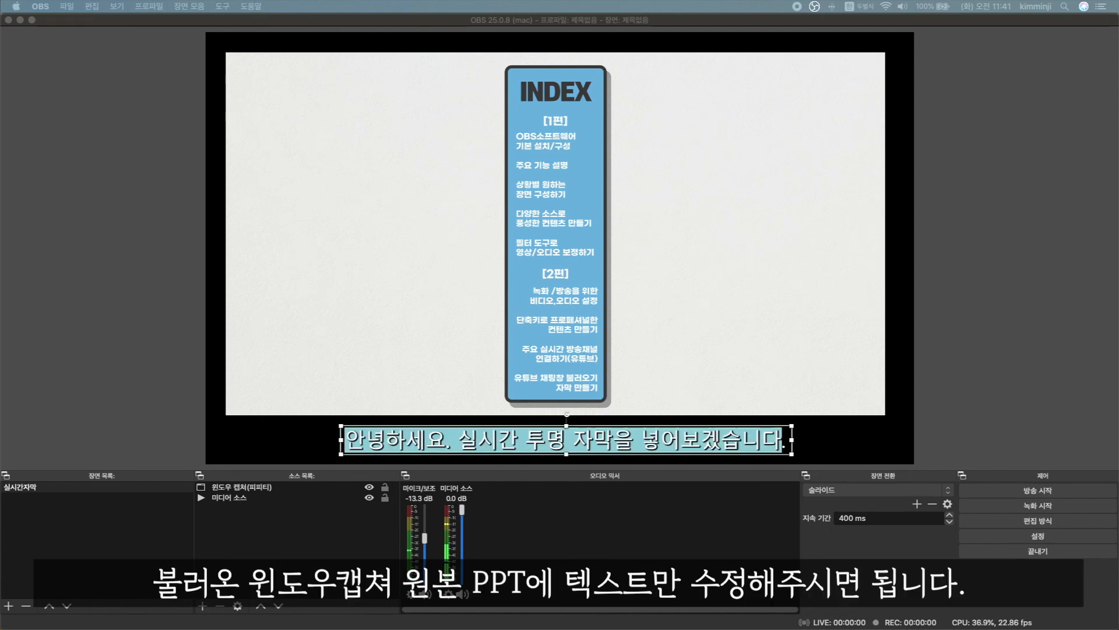
pyautogui.press('BackSpace')
pyautogui.write('오.')
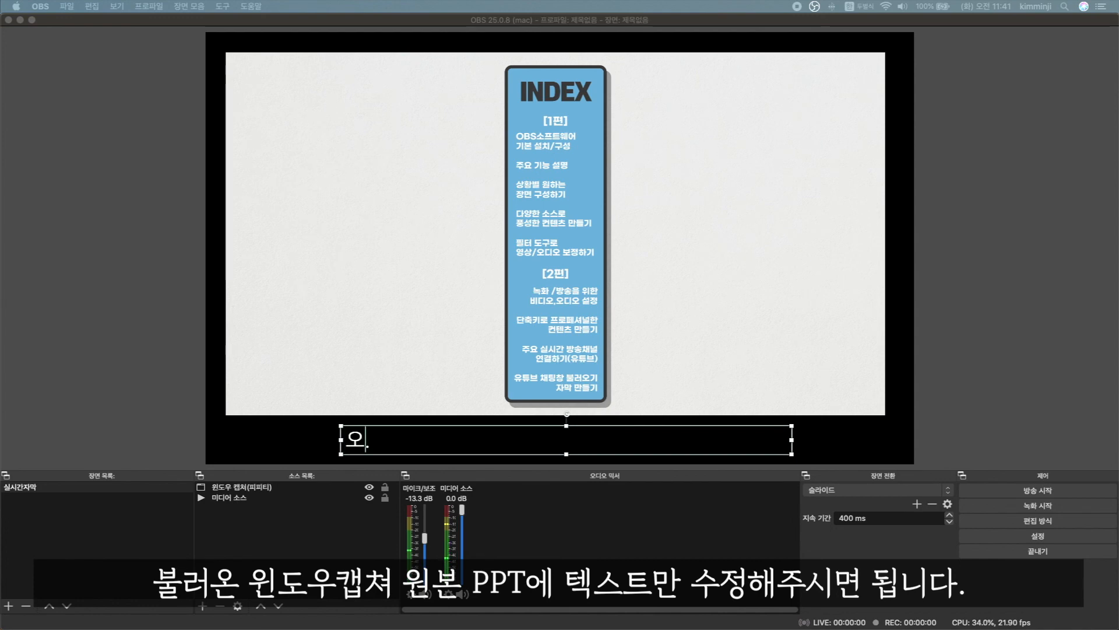
pyautogui.press('BackSpace')
pyautogui.press('BackSpace')
pyautogui.write('오늘은')
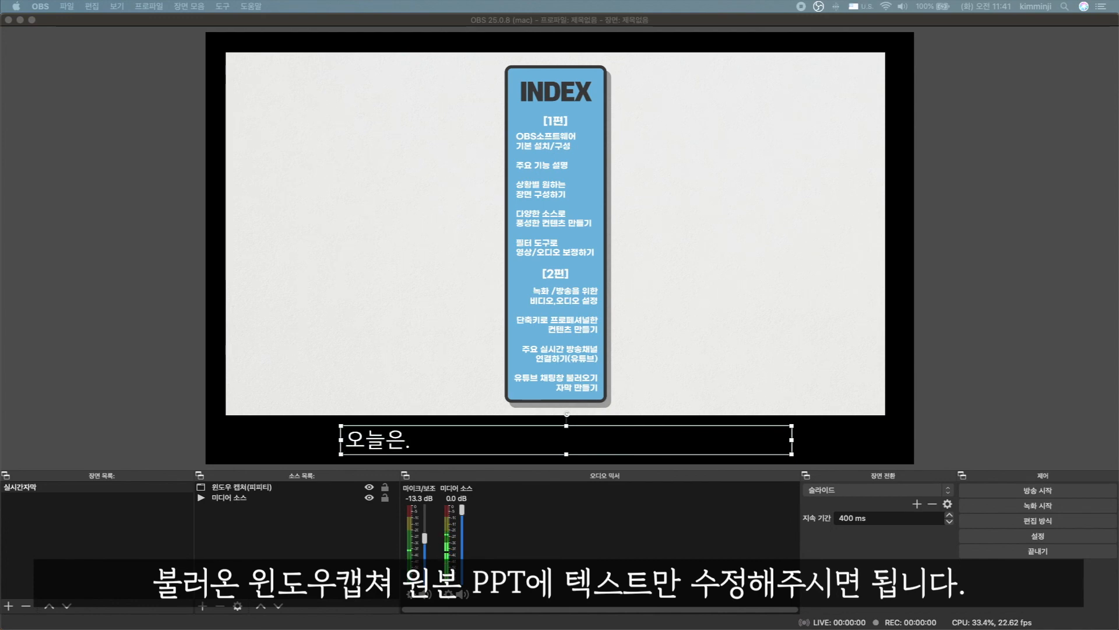
# Step: Extend the slide's subtitle so that it reads "오늘은 OBS 강의를 준비했습니다. 어떤가요?"
pyautogui.write(' OBs')
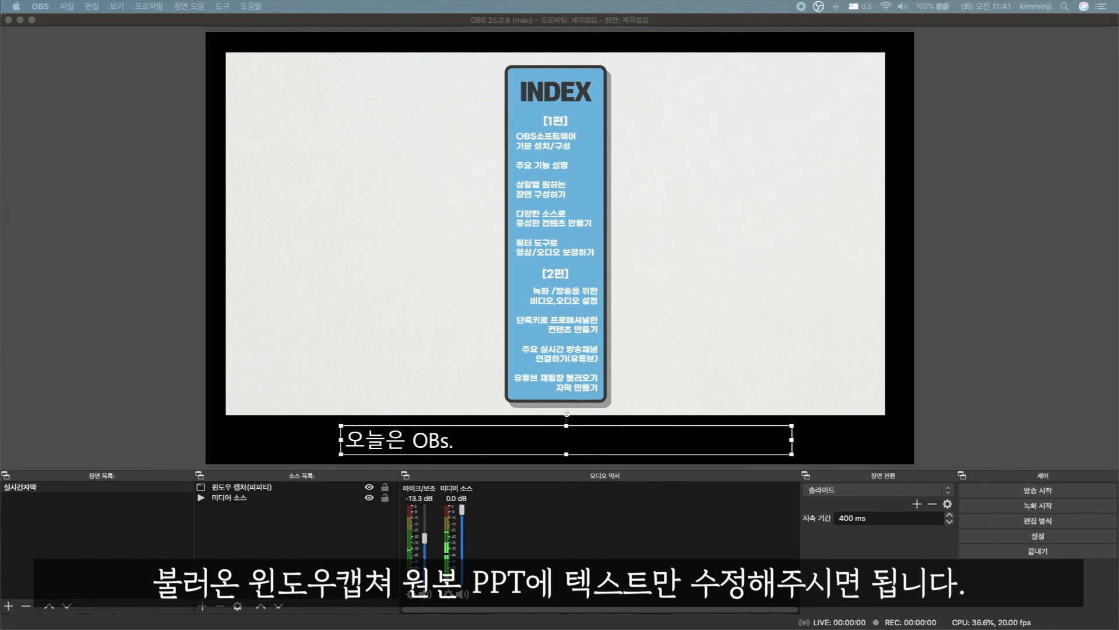
pyautogui.press('BackSpace')
pyautogui.write('S')
pyautogui.hotkey('ctrl', 'space')
pyautogui.write('ㄱ')
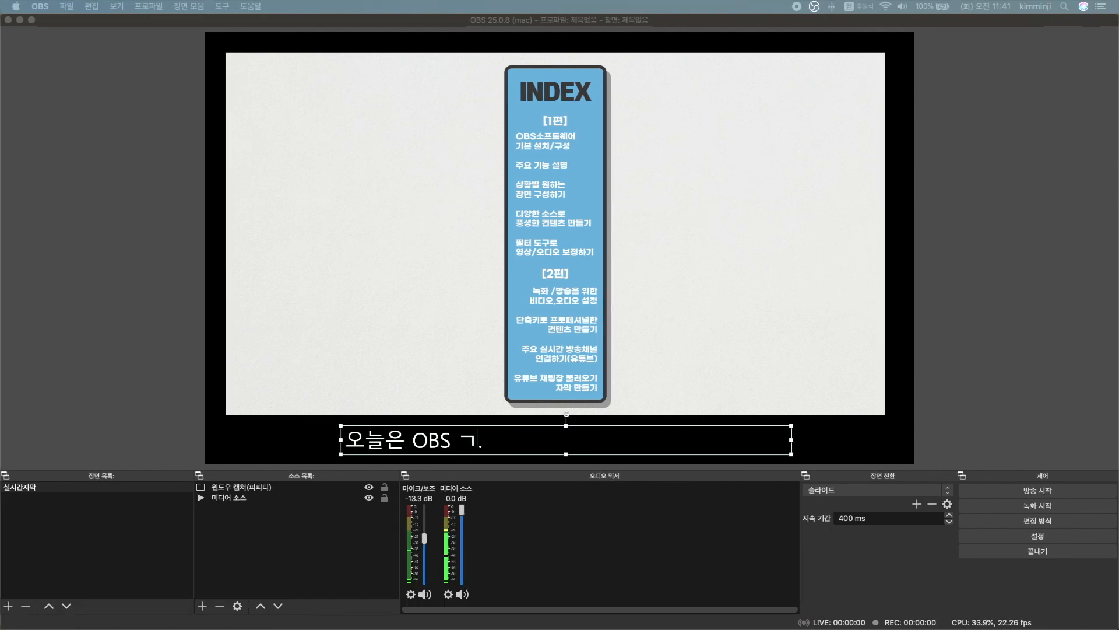
pyautogui.write('강의를 ')
pyautogui.write('준비했스')
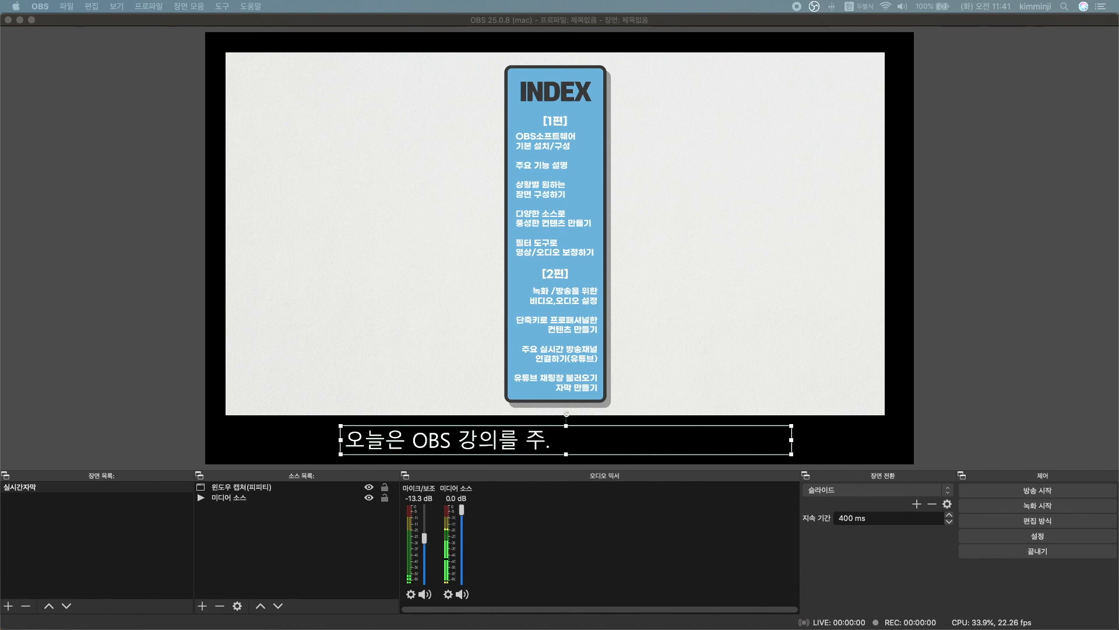
pyautogui.write('ㅂ니다')
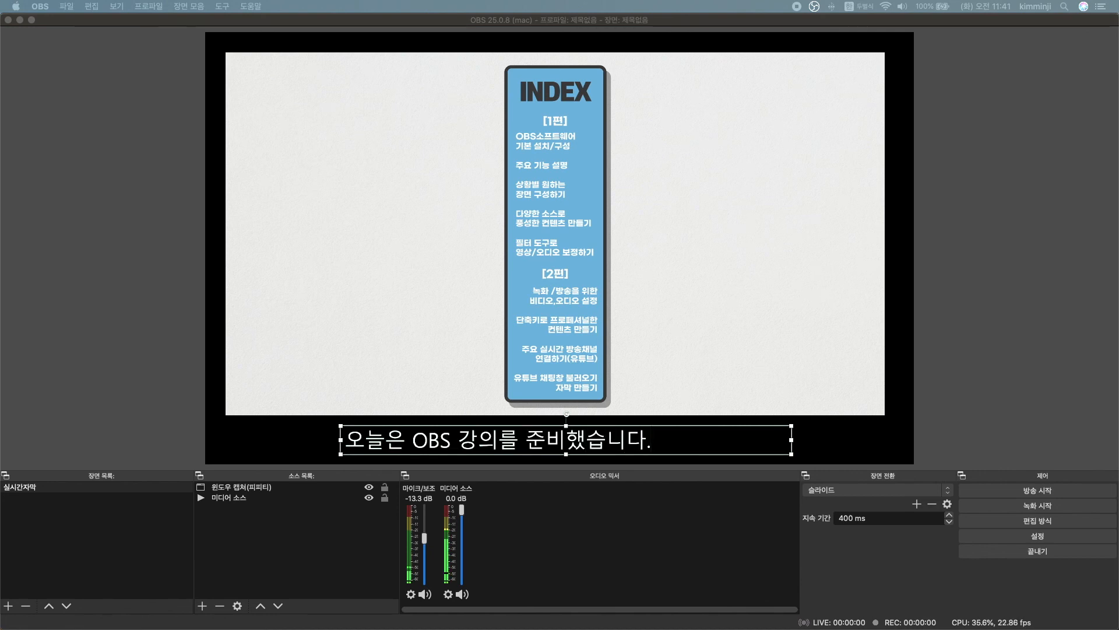
pyautogui.write(' 어떤가요?')
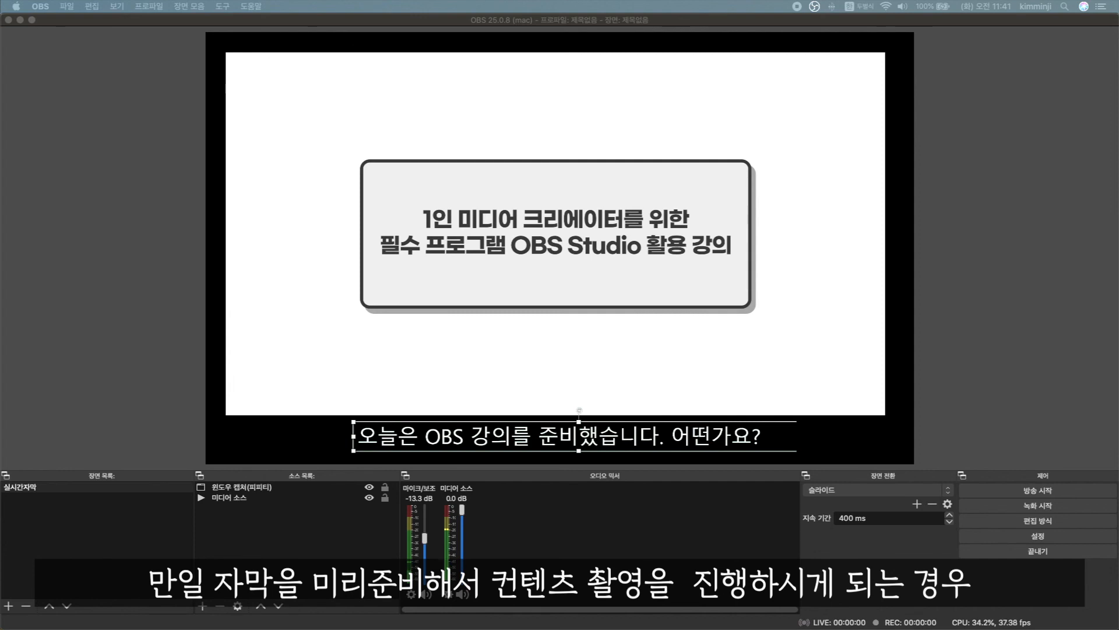
# Step: Clear the slide's current subtitle and begin a new one reading "PPT캡쳐를 활용해서"
pyautogui.moveTo(671, 436); pyautogui.dragTo(763, 436)
pyautogui.press('BackSpace')
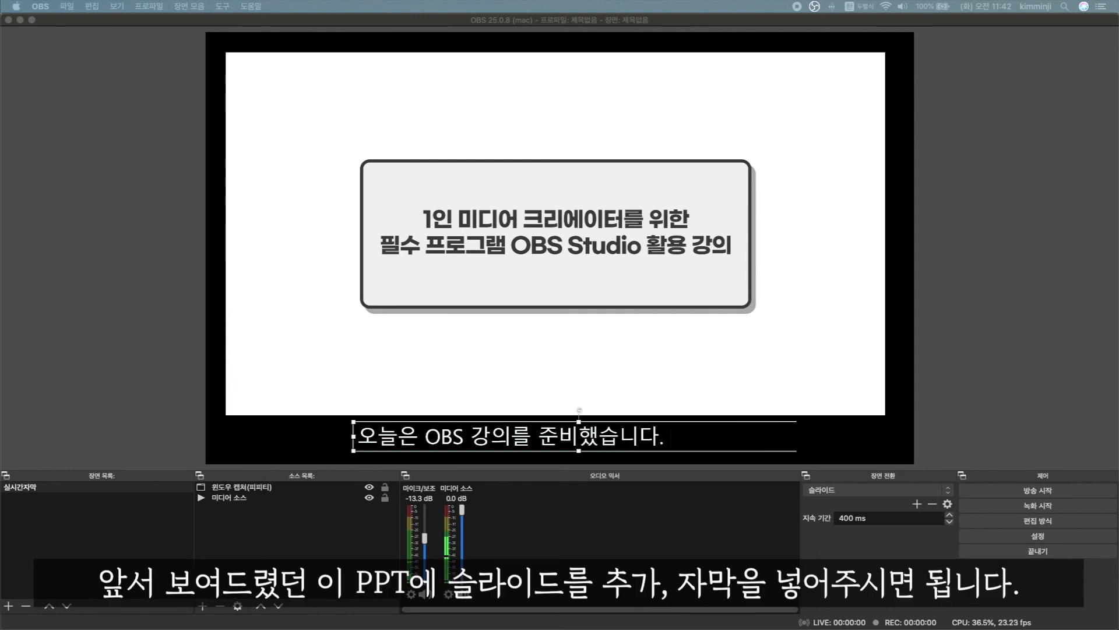
pyautogui.moveTo(665, 436); pyautogui.dragTo(357, 436)
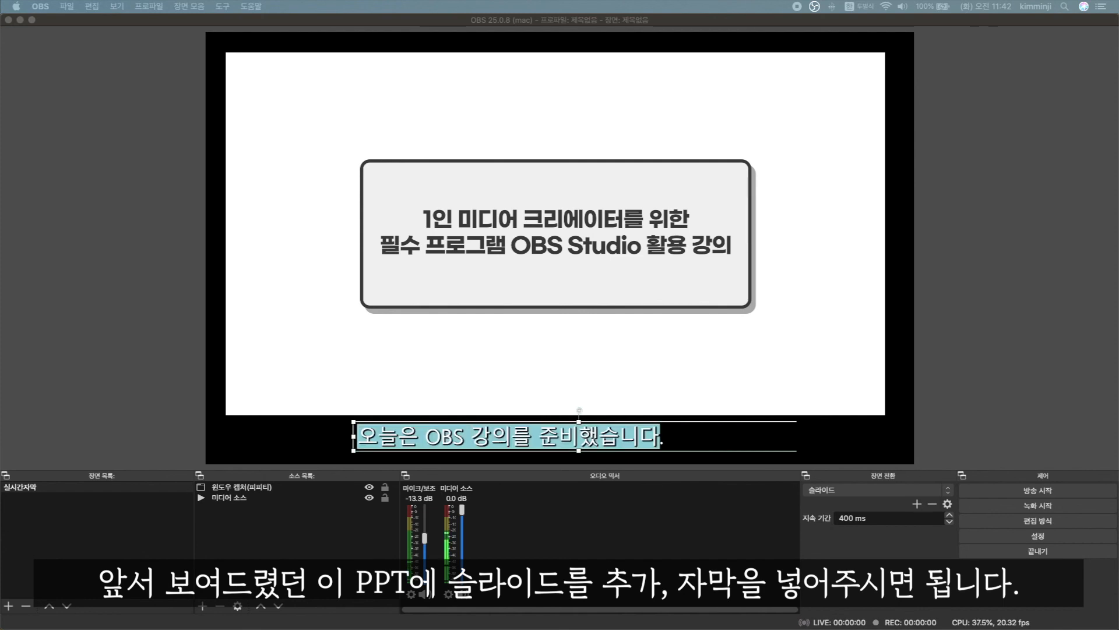
pyautogui.press('BackSpace')
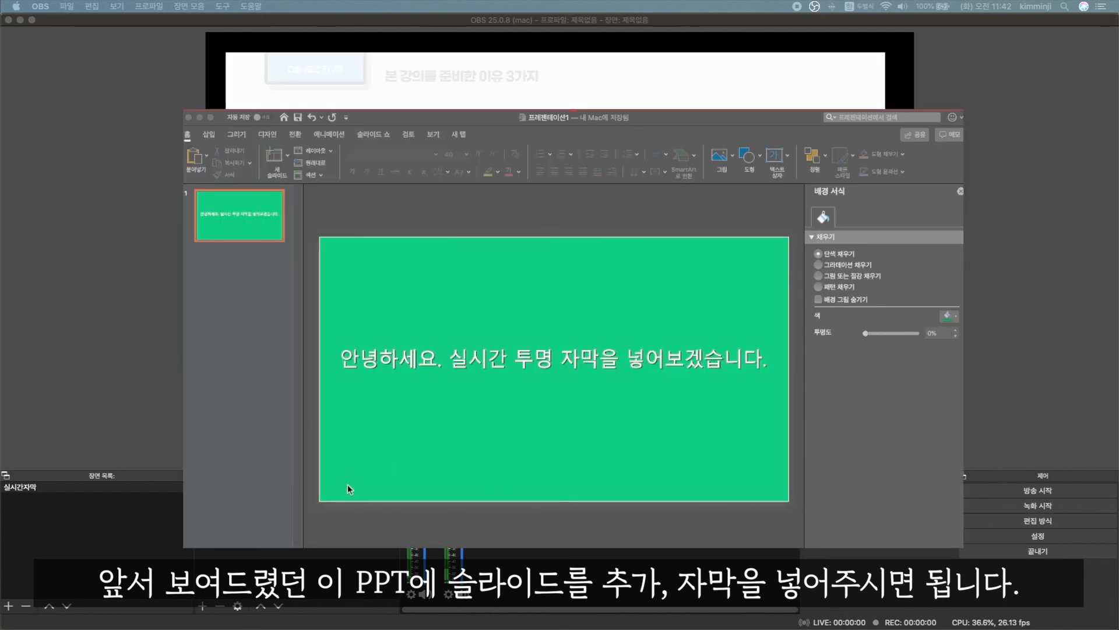
pyautogui.hotkey('ctrl', 'space')
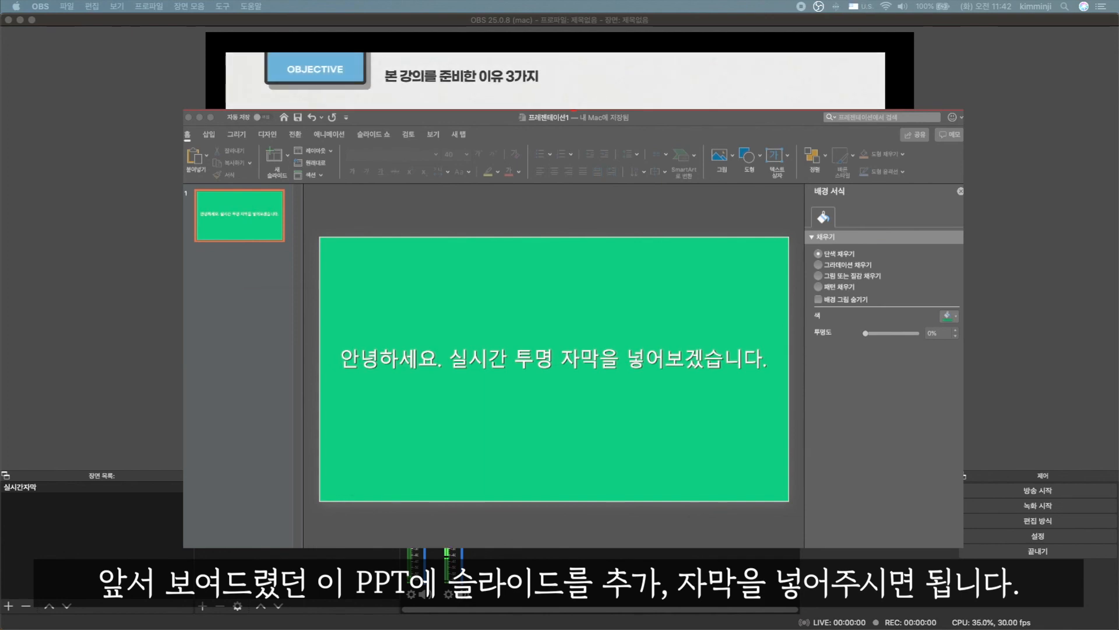
pyautogui.write('PPT')
pyautogui.hotkey('ctrl', 'space')
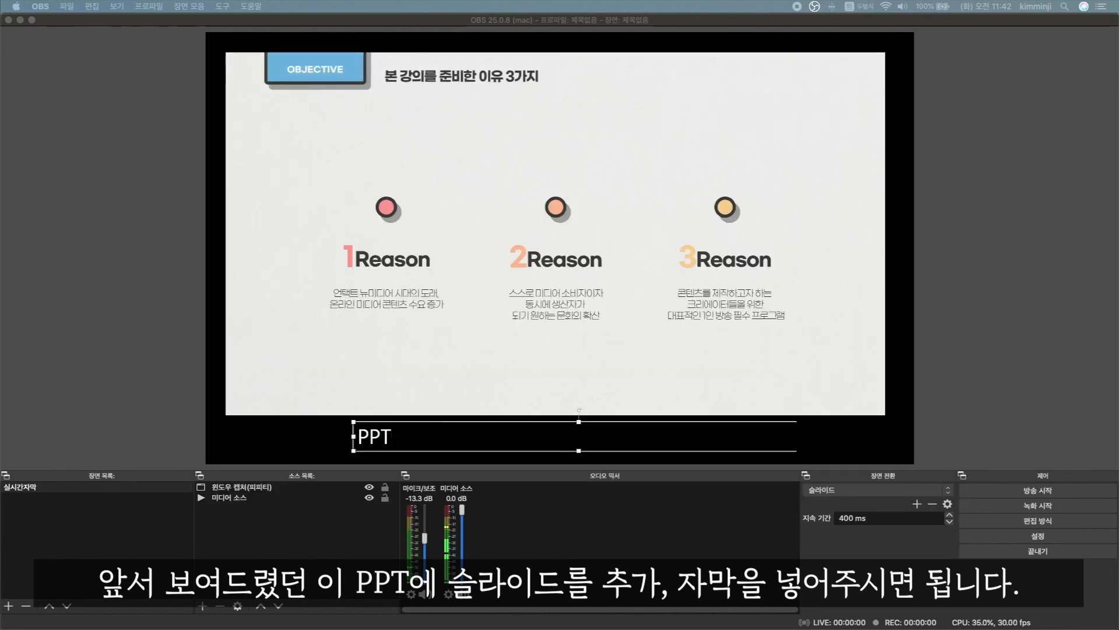
pyautogui.write('캡쳐를')
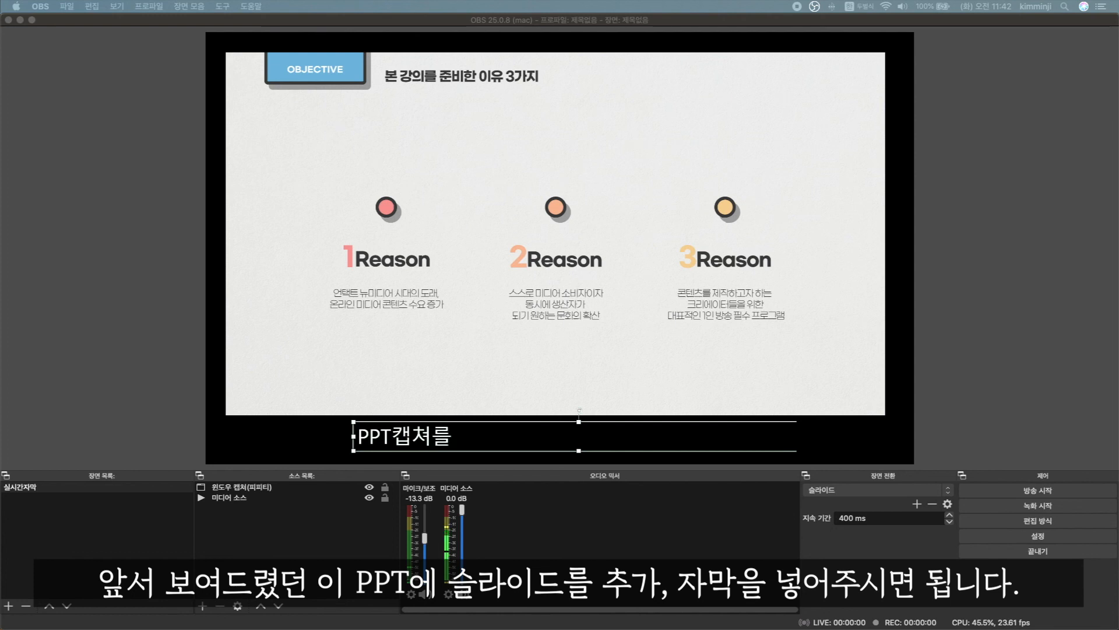
pyautogui.write(' 활용해서 ')
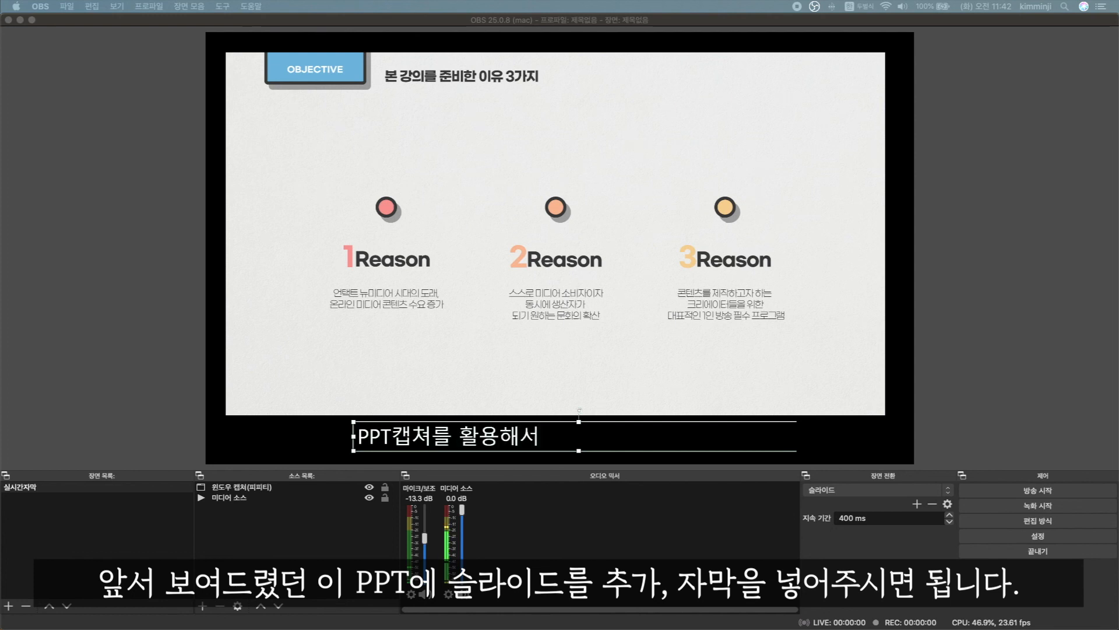
# Step: Continue the subtitle with "하단에 실시간으로 자막을 사용할 수 있습니다" and shorten its opening "PPT캡쳐를" to "PPT를"
pyautogui.write('하단에 실시자')
pyautogui.press('BackSpace')
pyautogui.press('BackSpace')
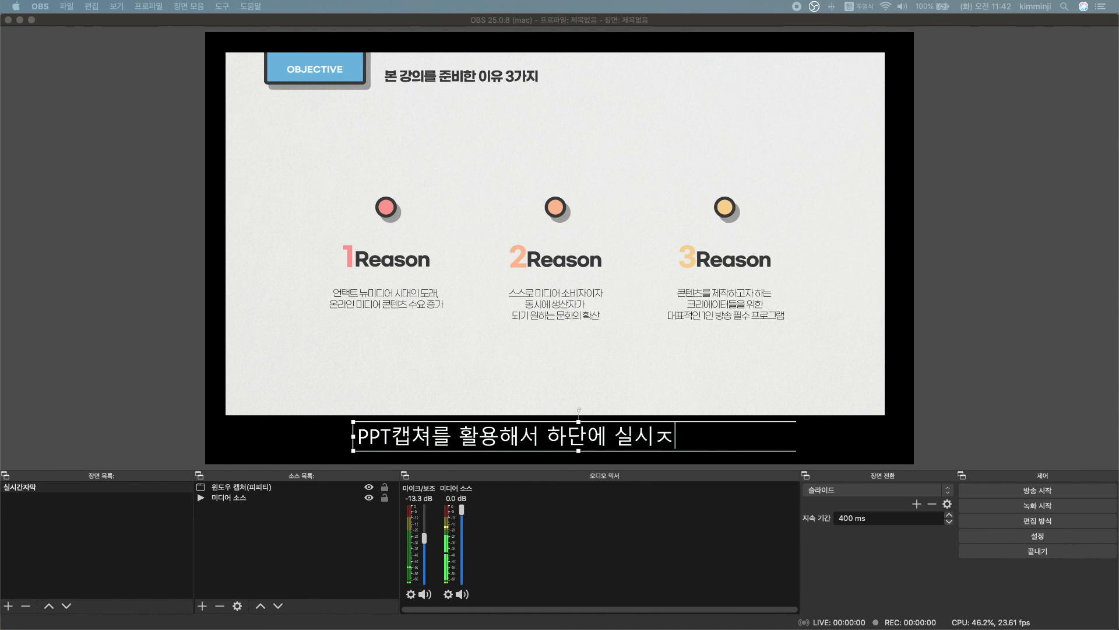
pyautogui.write('ㄱ간으로 자막을')
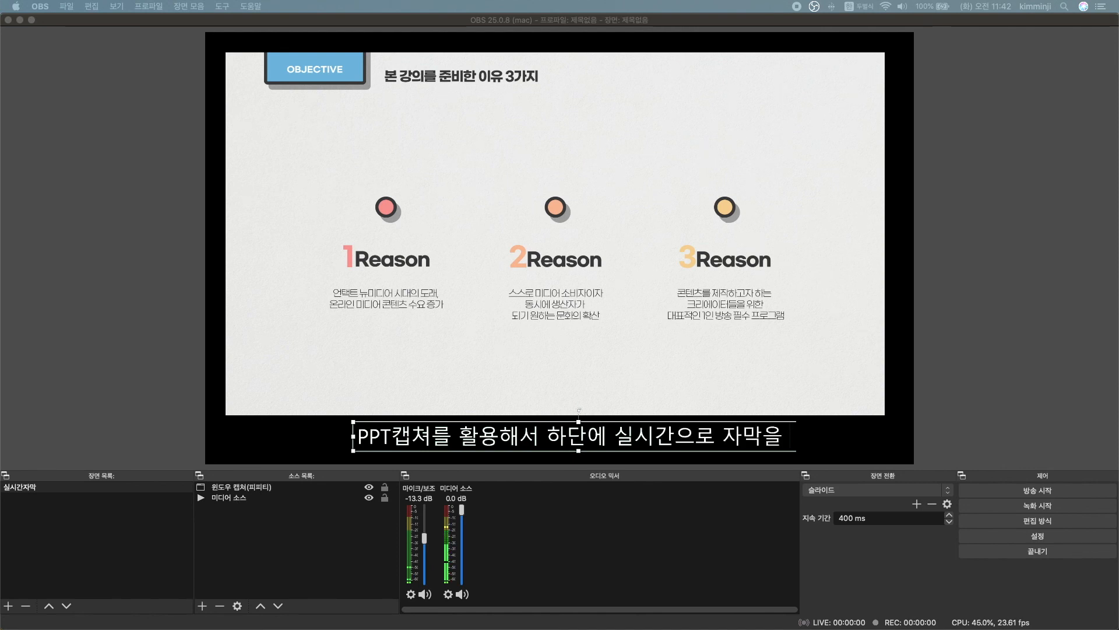
pyautogui.write(' 사용')
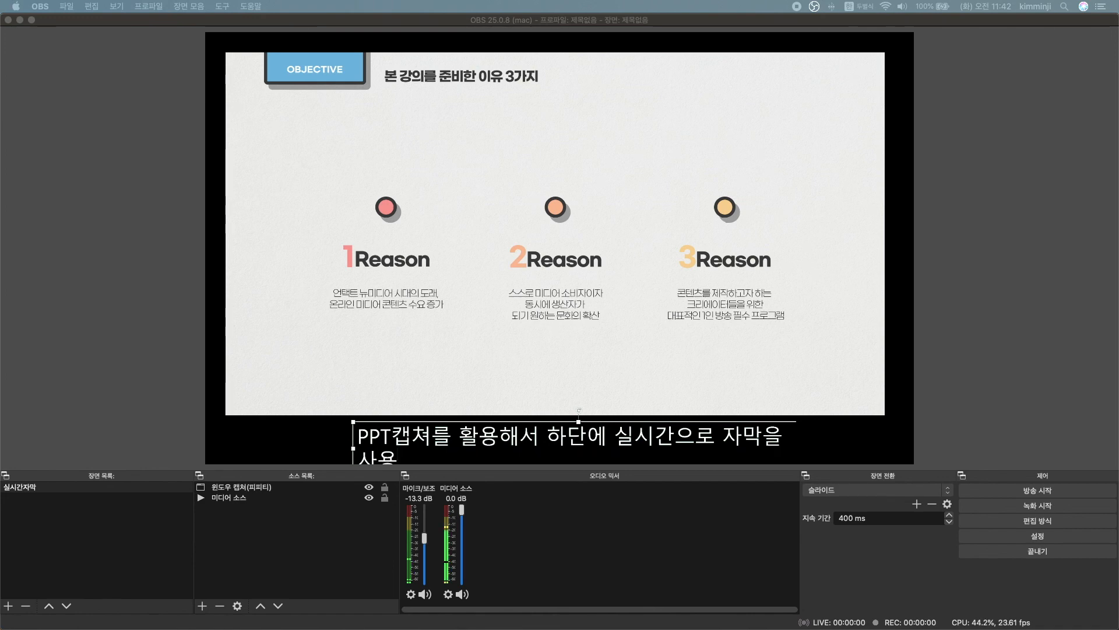
pyautogui.write('할 수 있습니다')
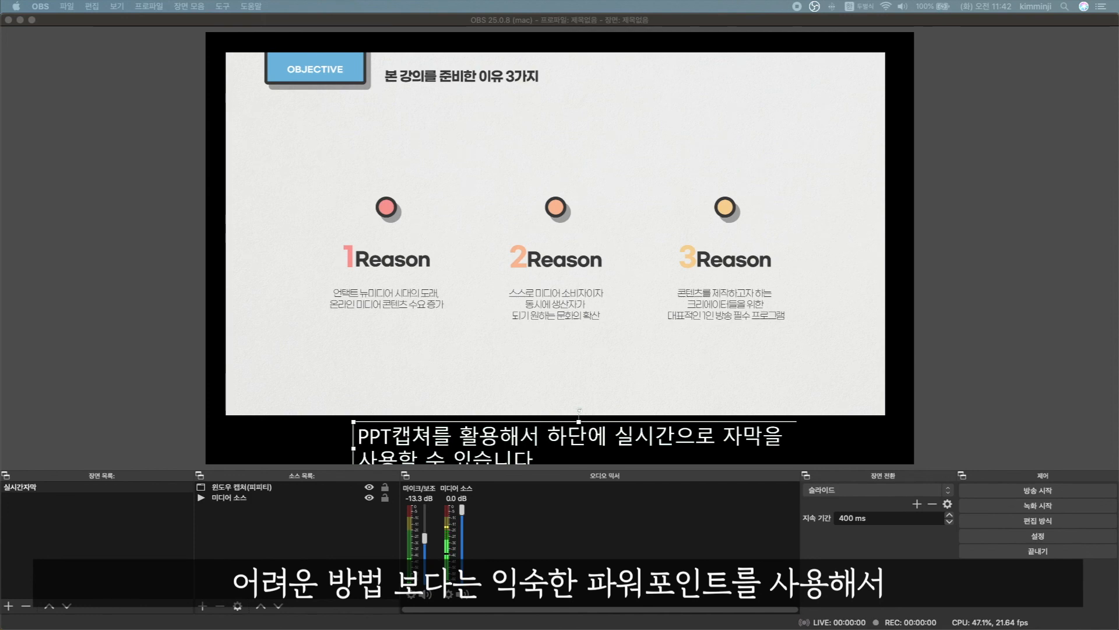
pyautogui.moveTo(452, 436); pyautogui.dragTo(392, 436)
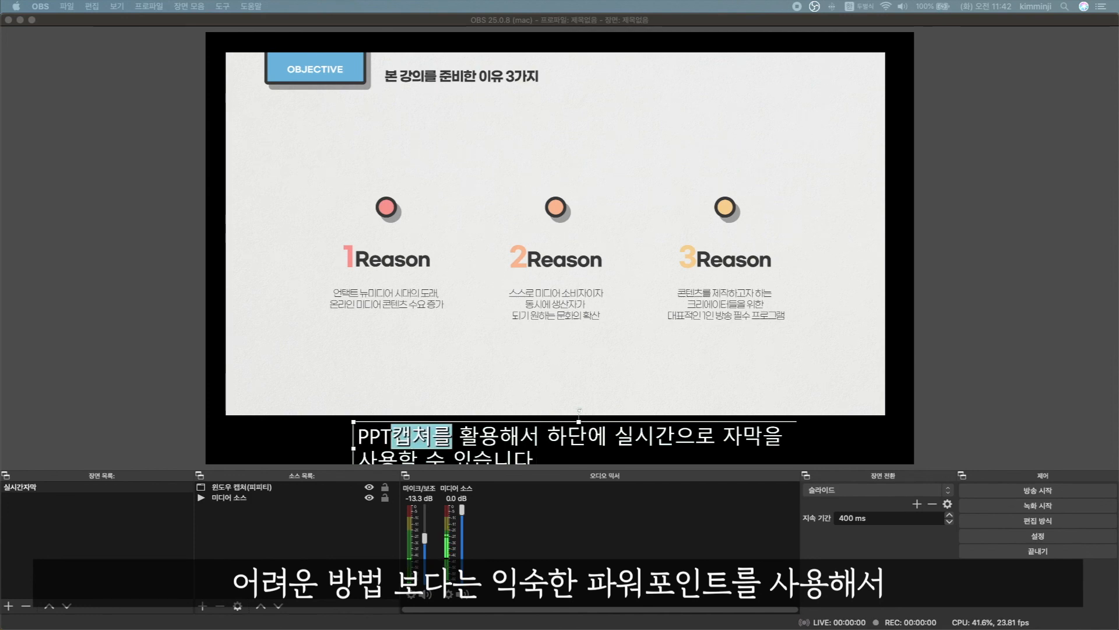
pyautogui.write('를')
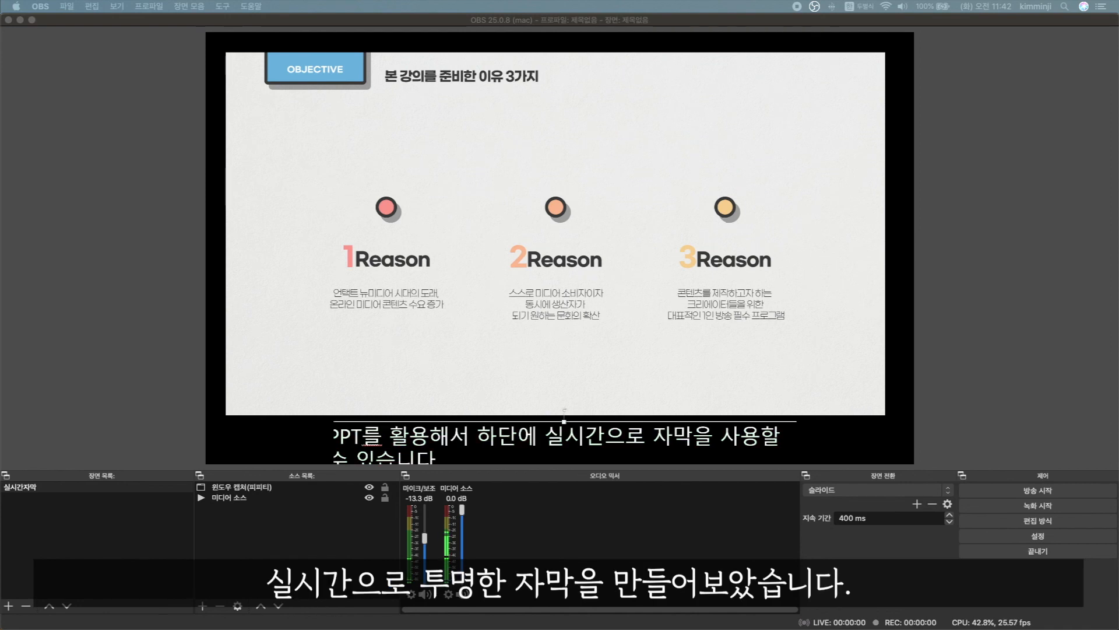
# Step: Reduce the subtitle's font size by two steps to fit it on one line, and switch back to OBS
pyautogui.press('super+shift+comma')
pyautogui.press('super+shift+comma')
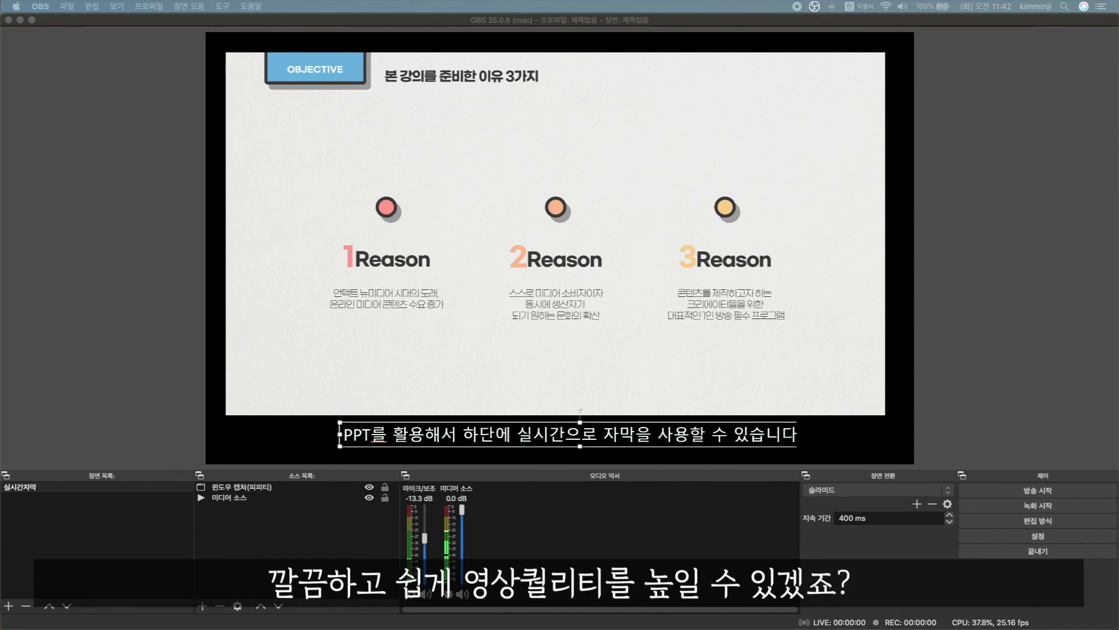
pyautogui.click(116, 379)
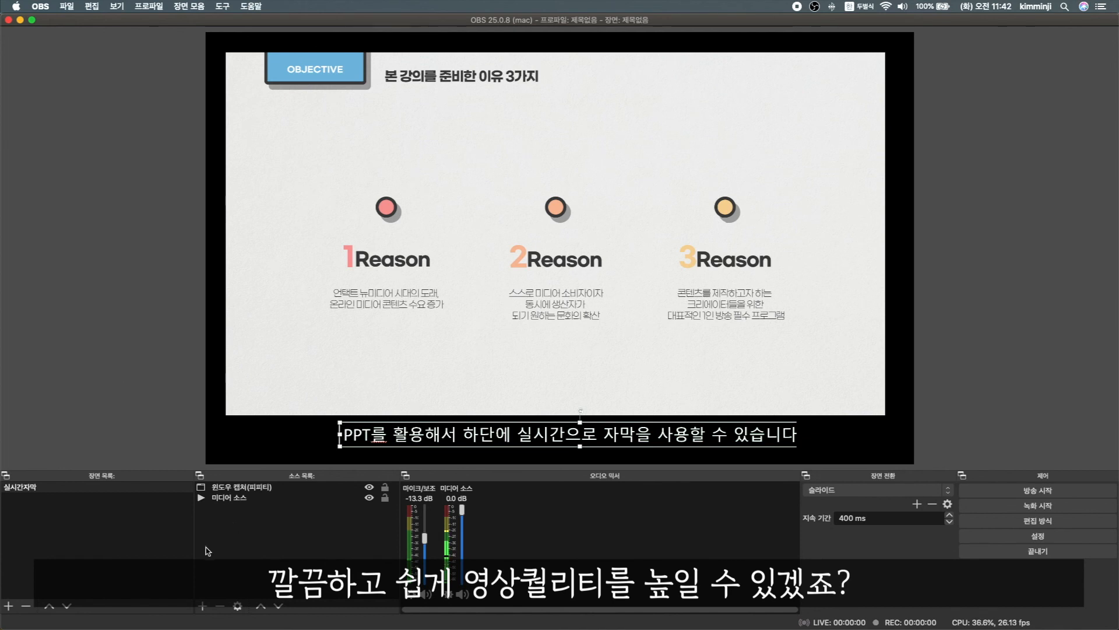